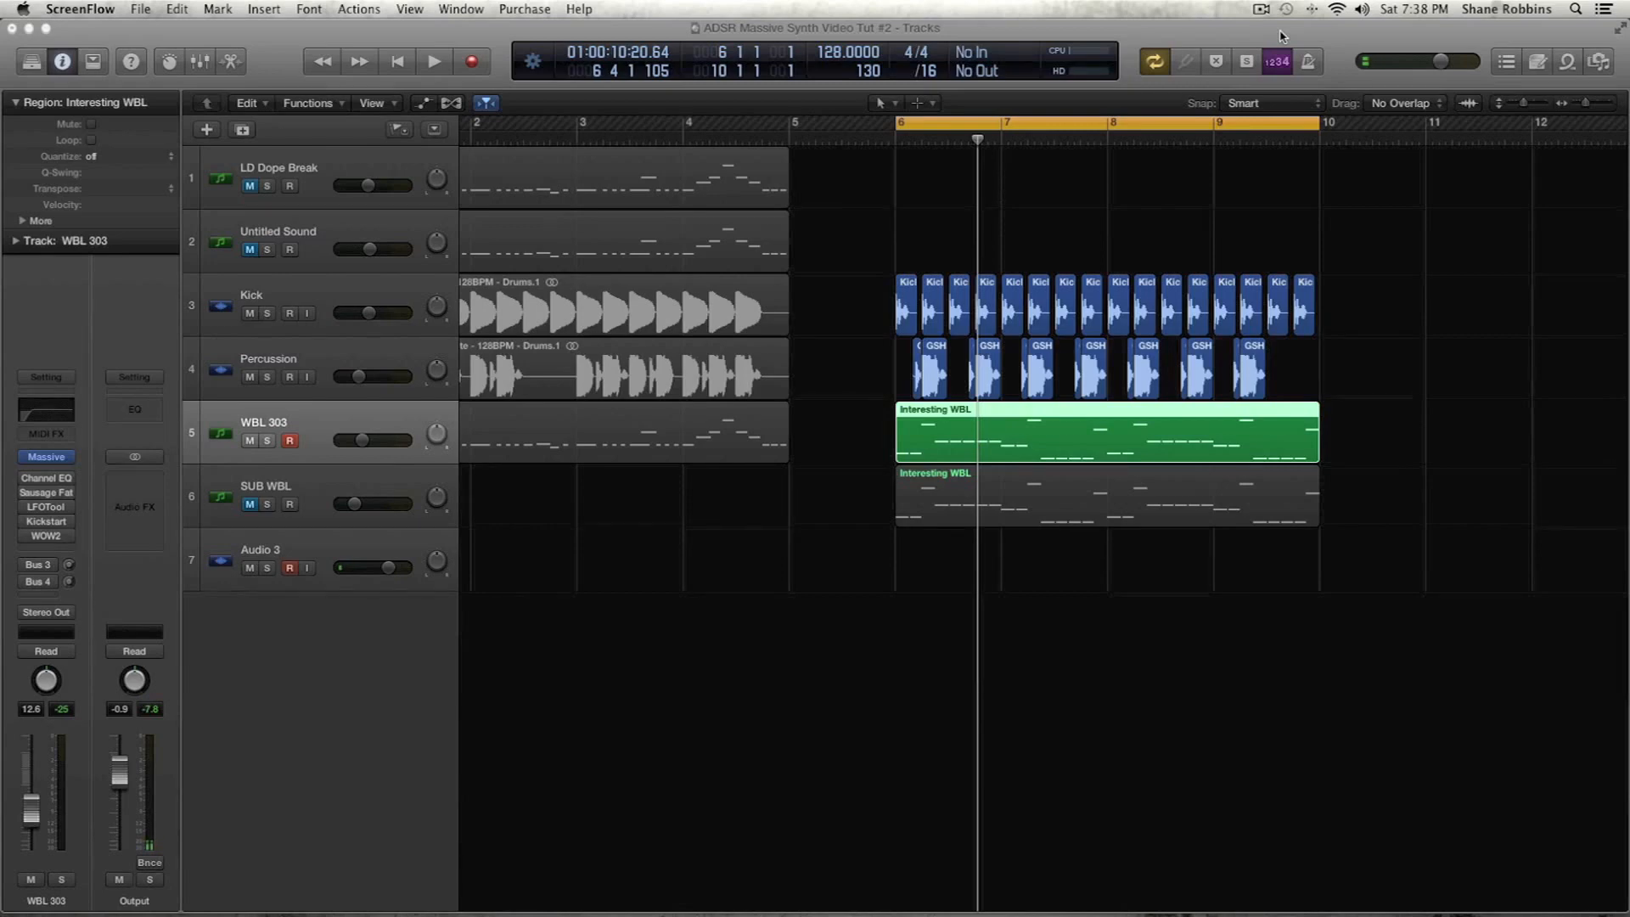
Play the looped section from bar 6 to bar 10 to audition the bass with the drums
left_click(824, 537)
key("space")
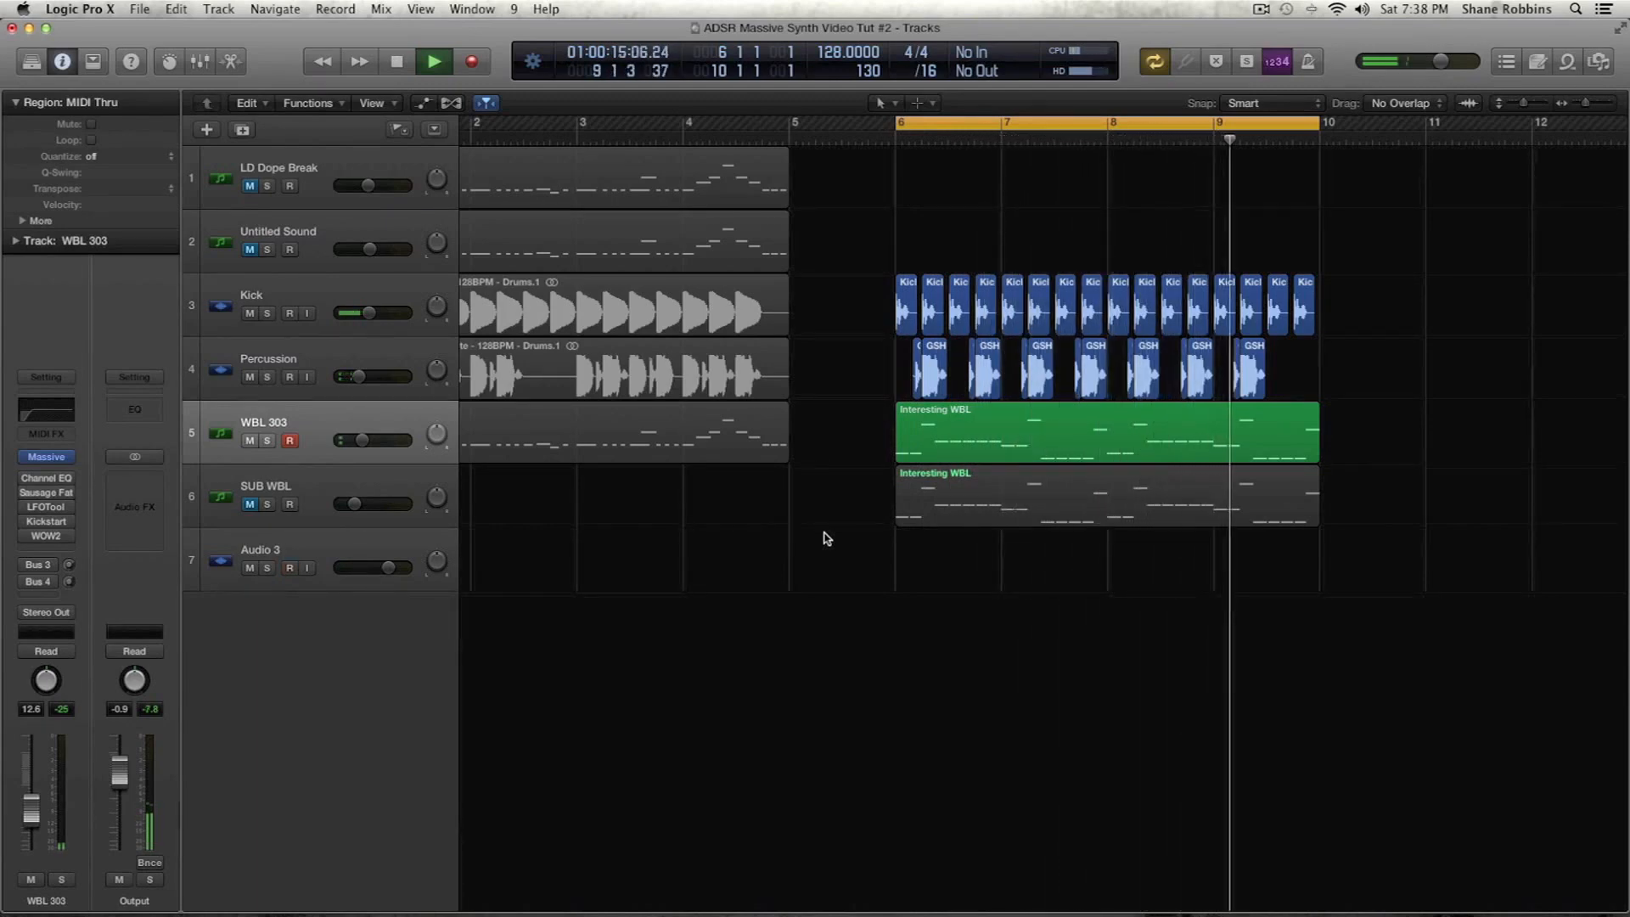
key("space")
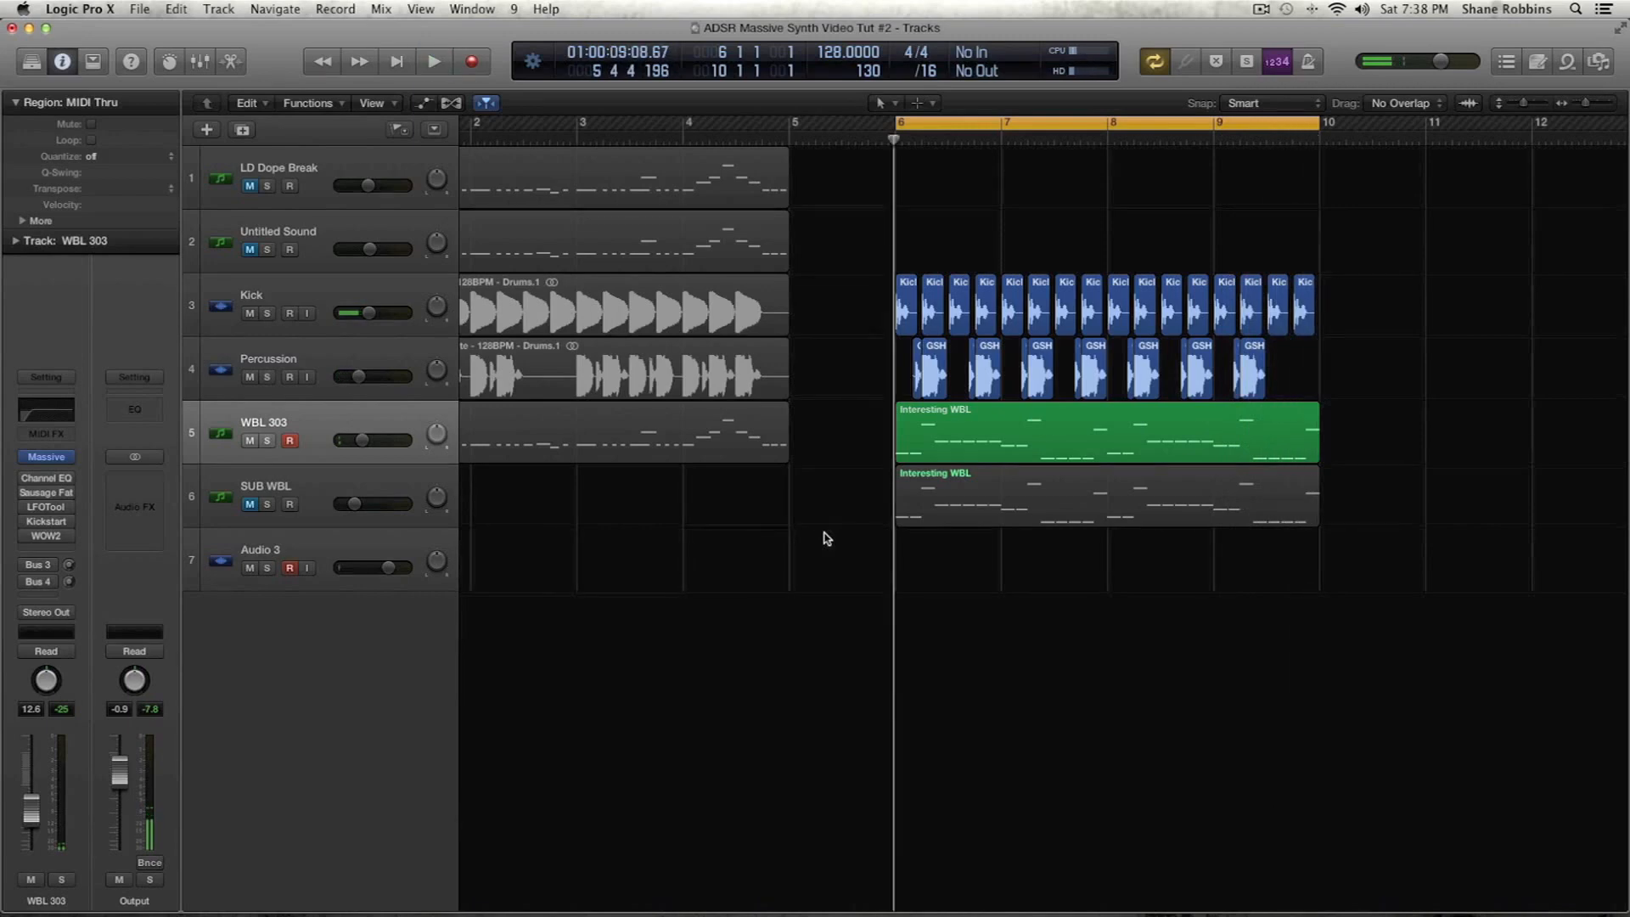
Solo the Interesting WBL region on the WBL 303 track, and turn the solo back off
left_click(902, 440)
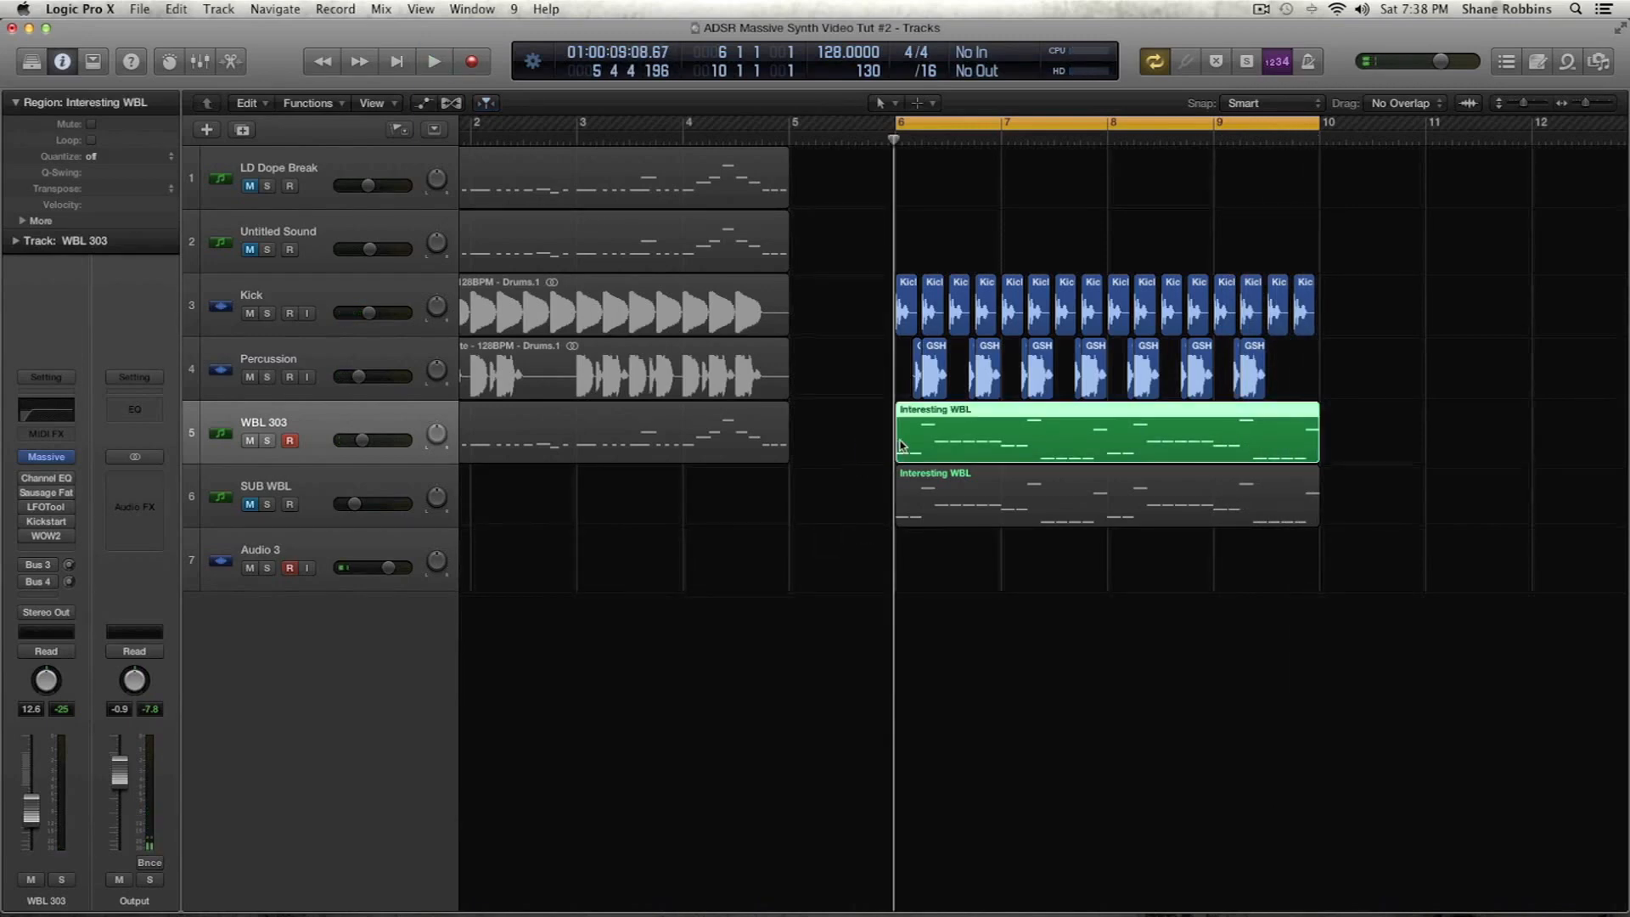
key("ctrl+s")
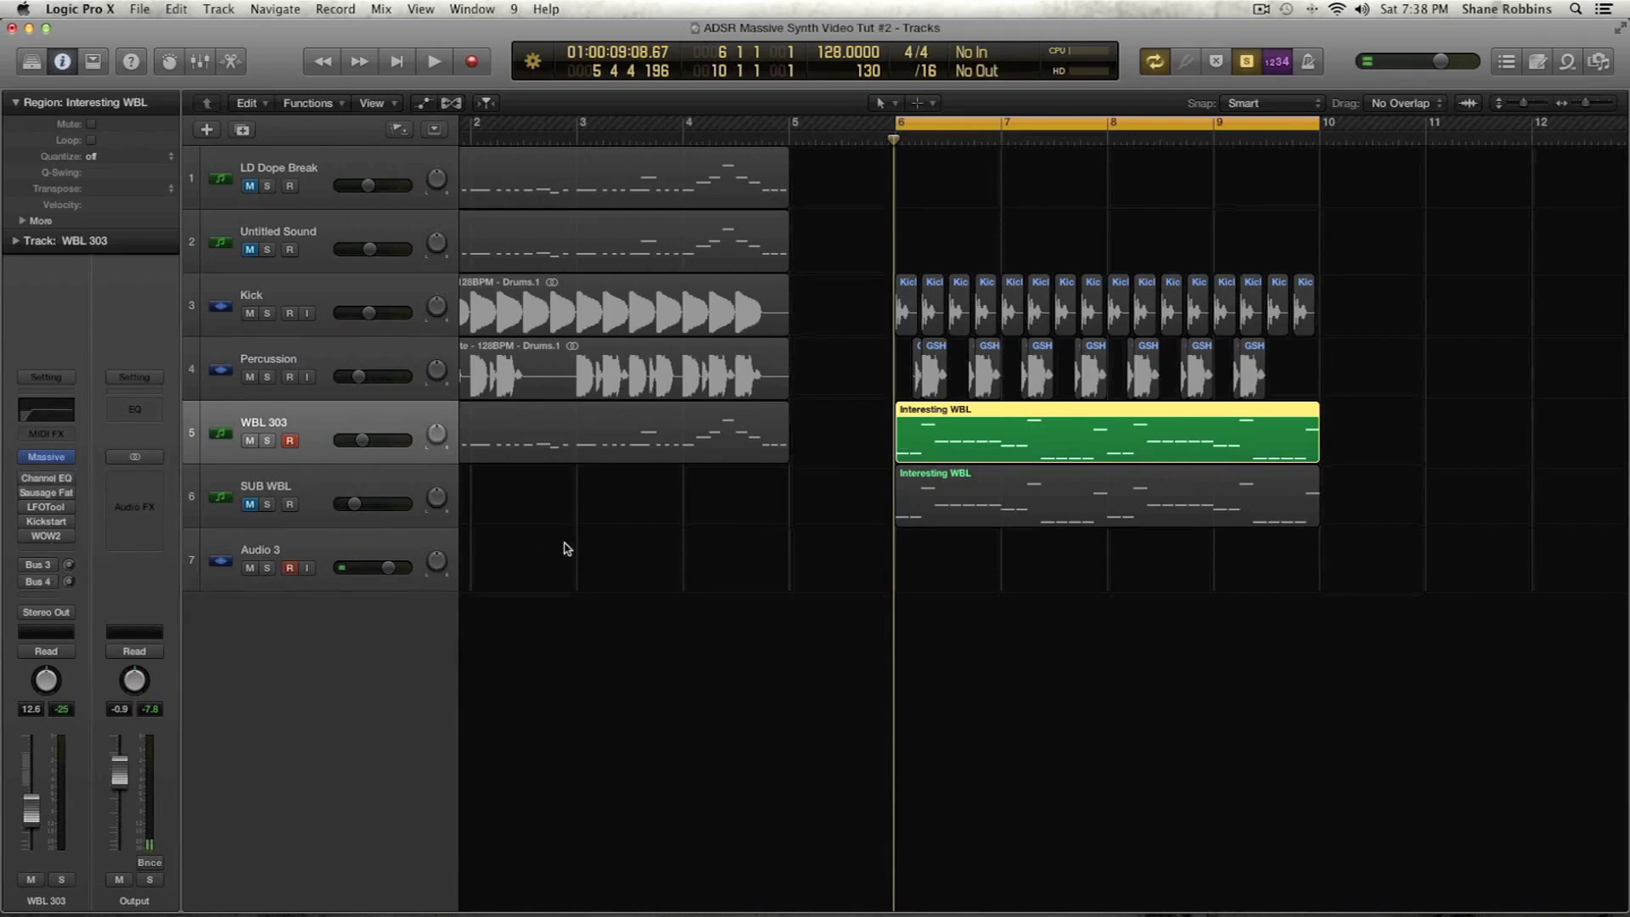
key("ctrl+s")
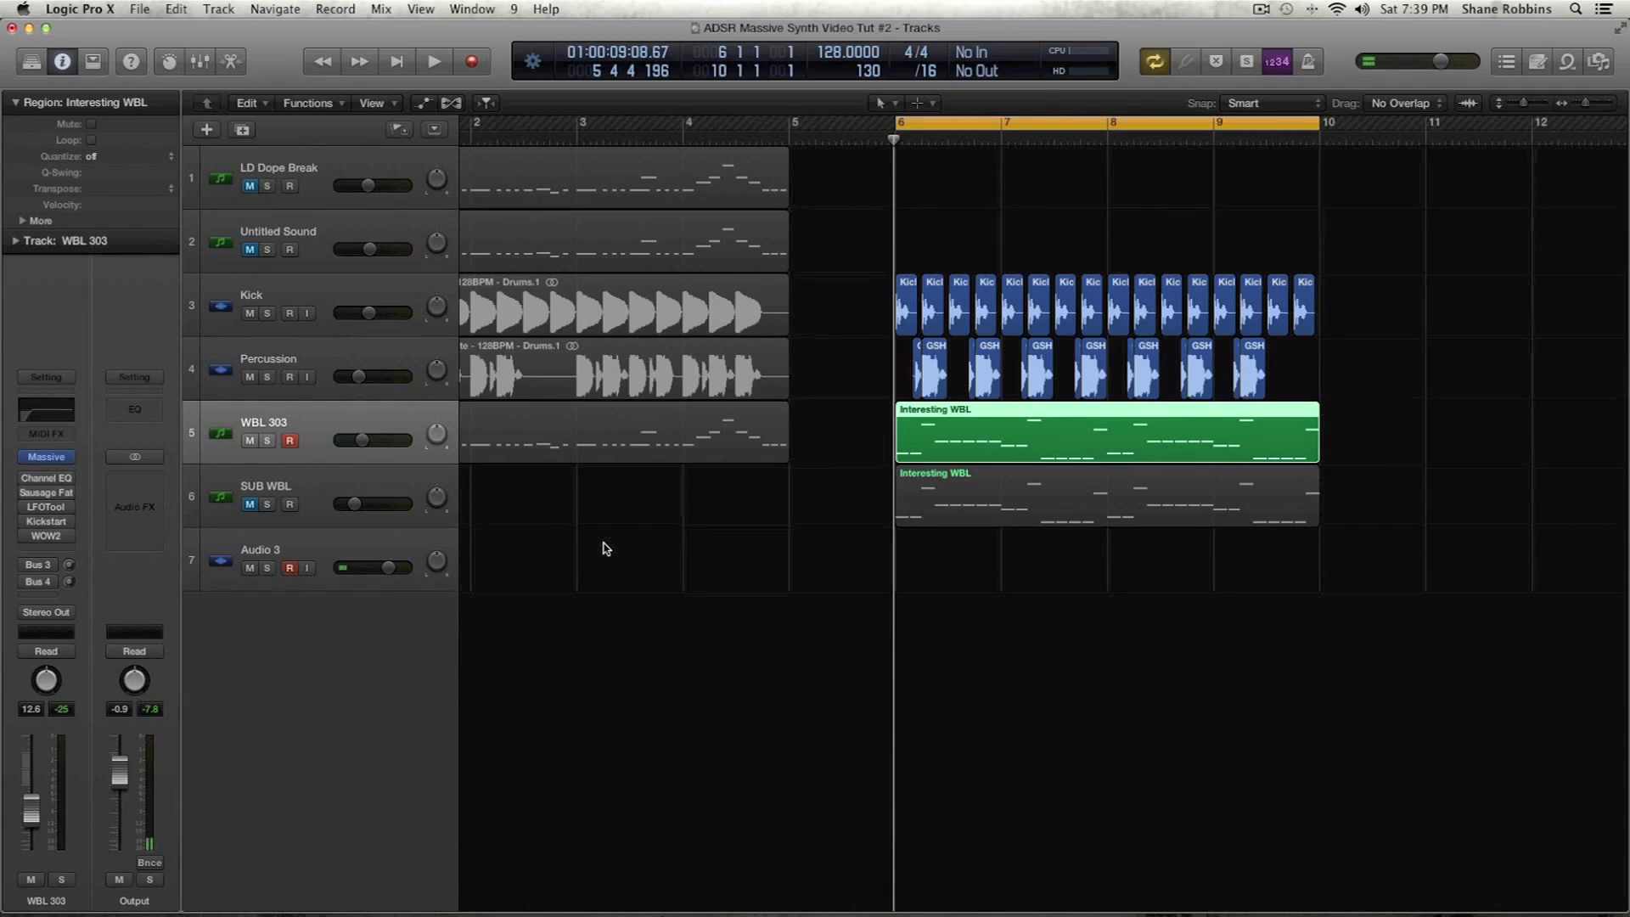
Audition the unsoloed loop in two short playbacks to judge the bass level against the kick and percussion
key("space")
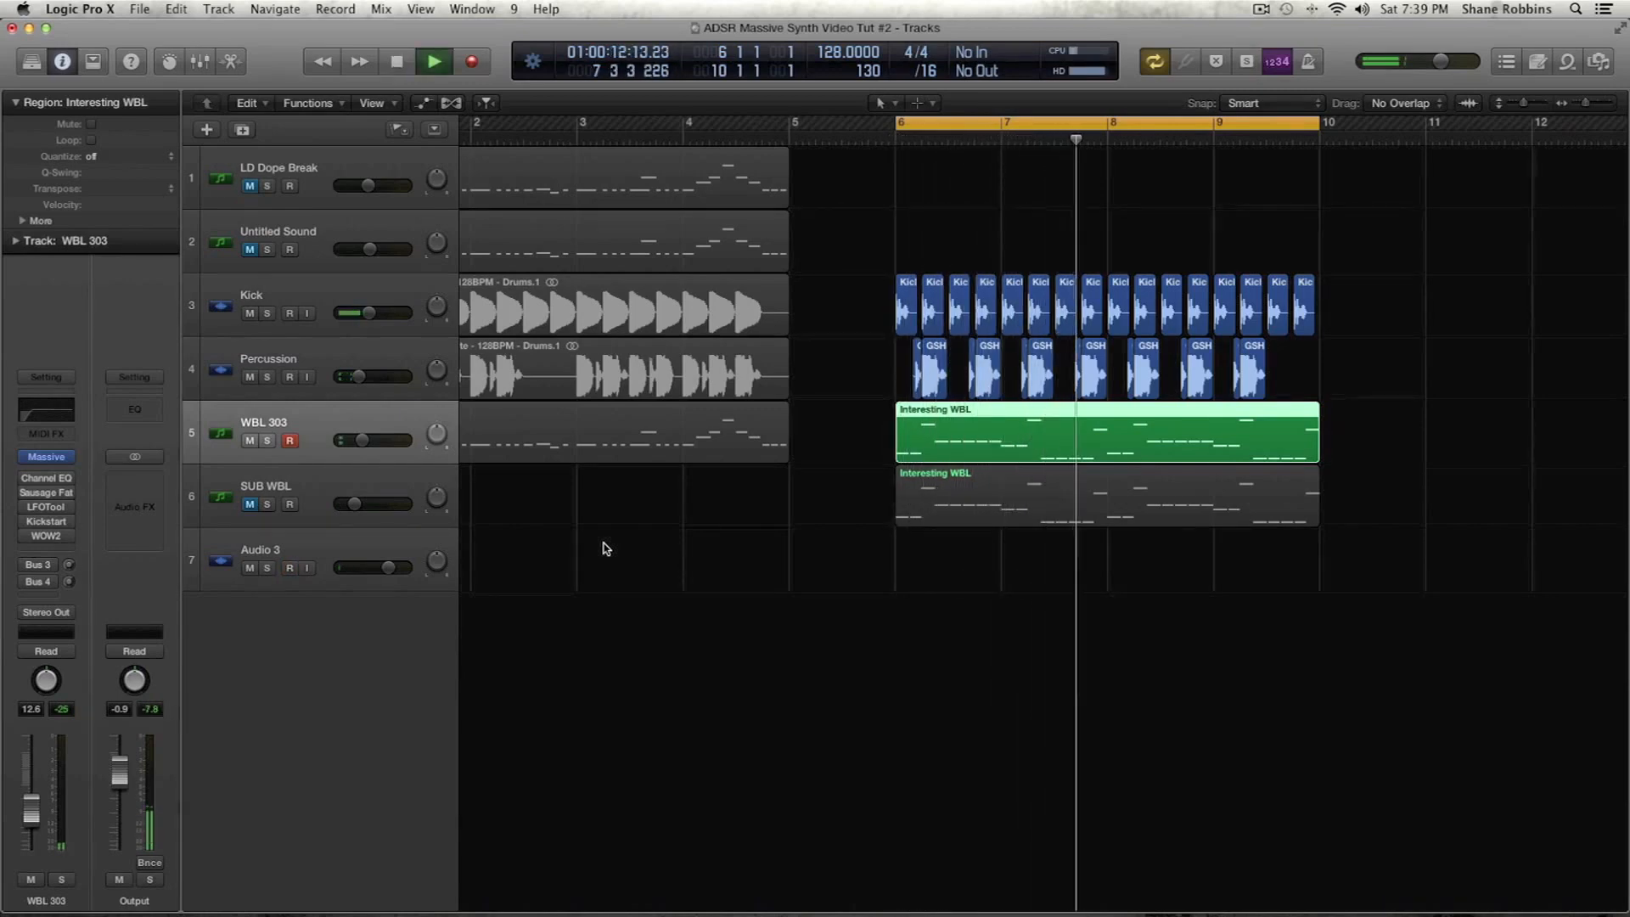
key("space")
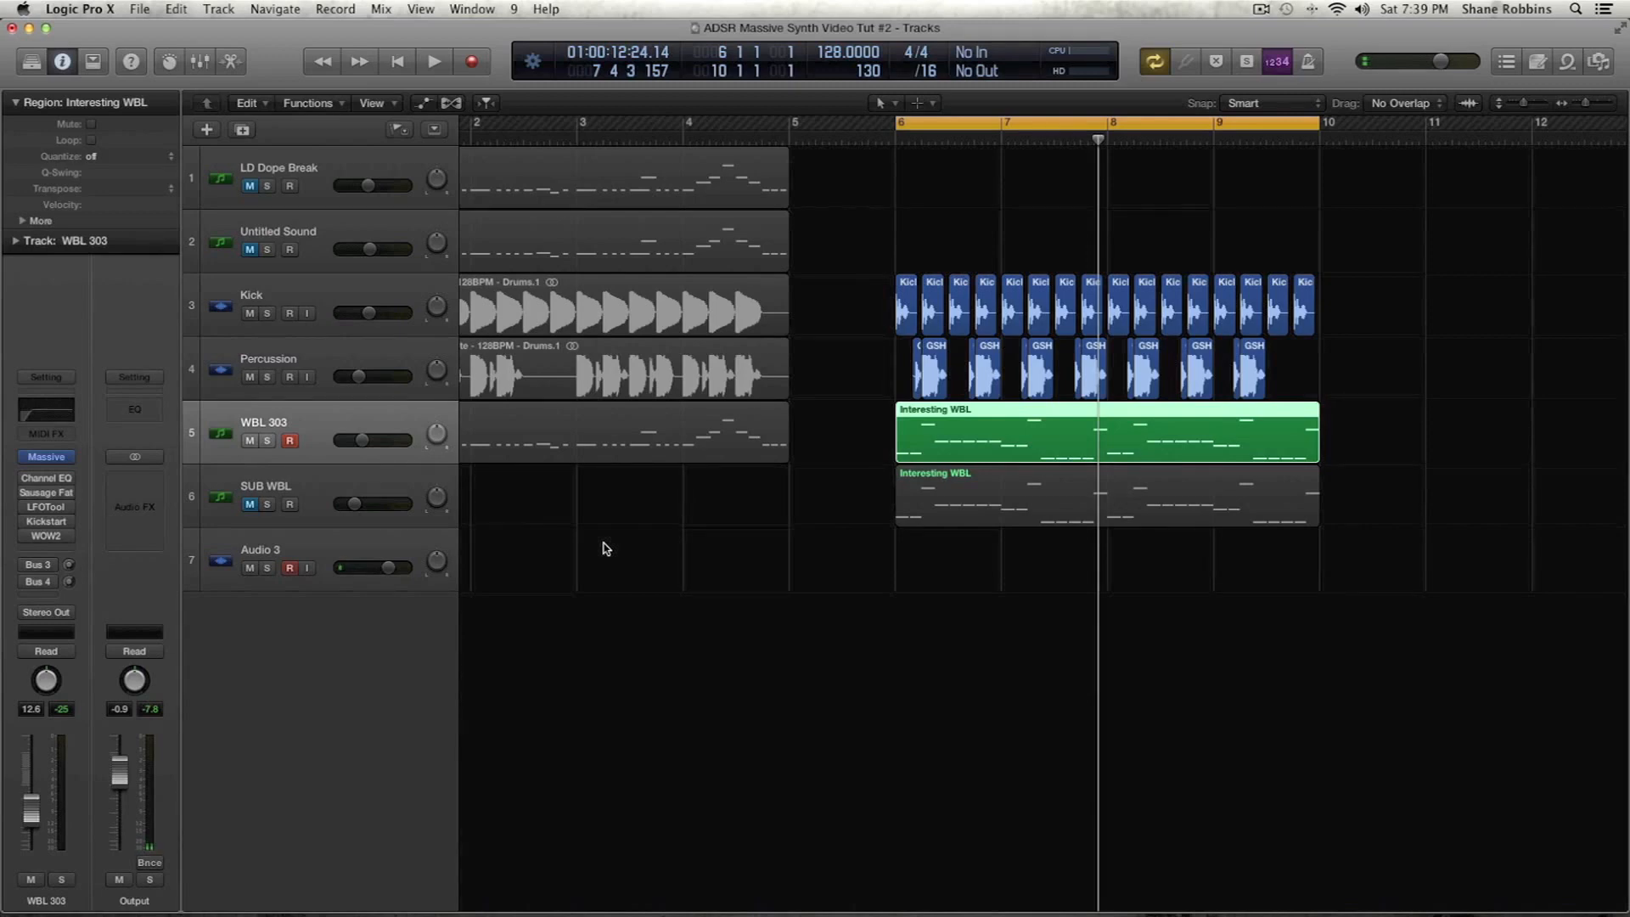
key("space")
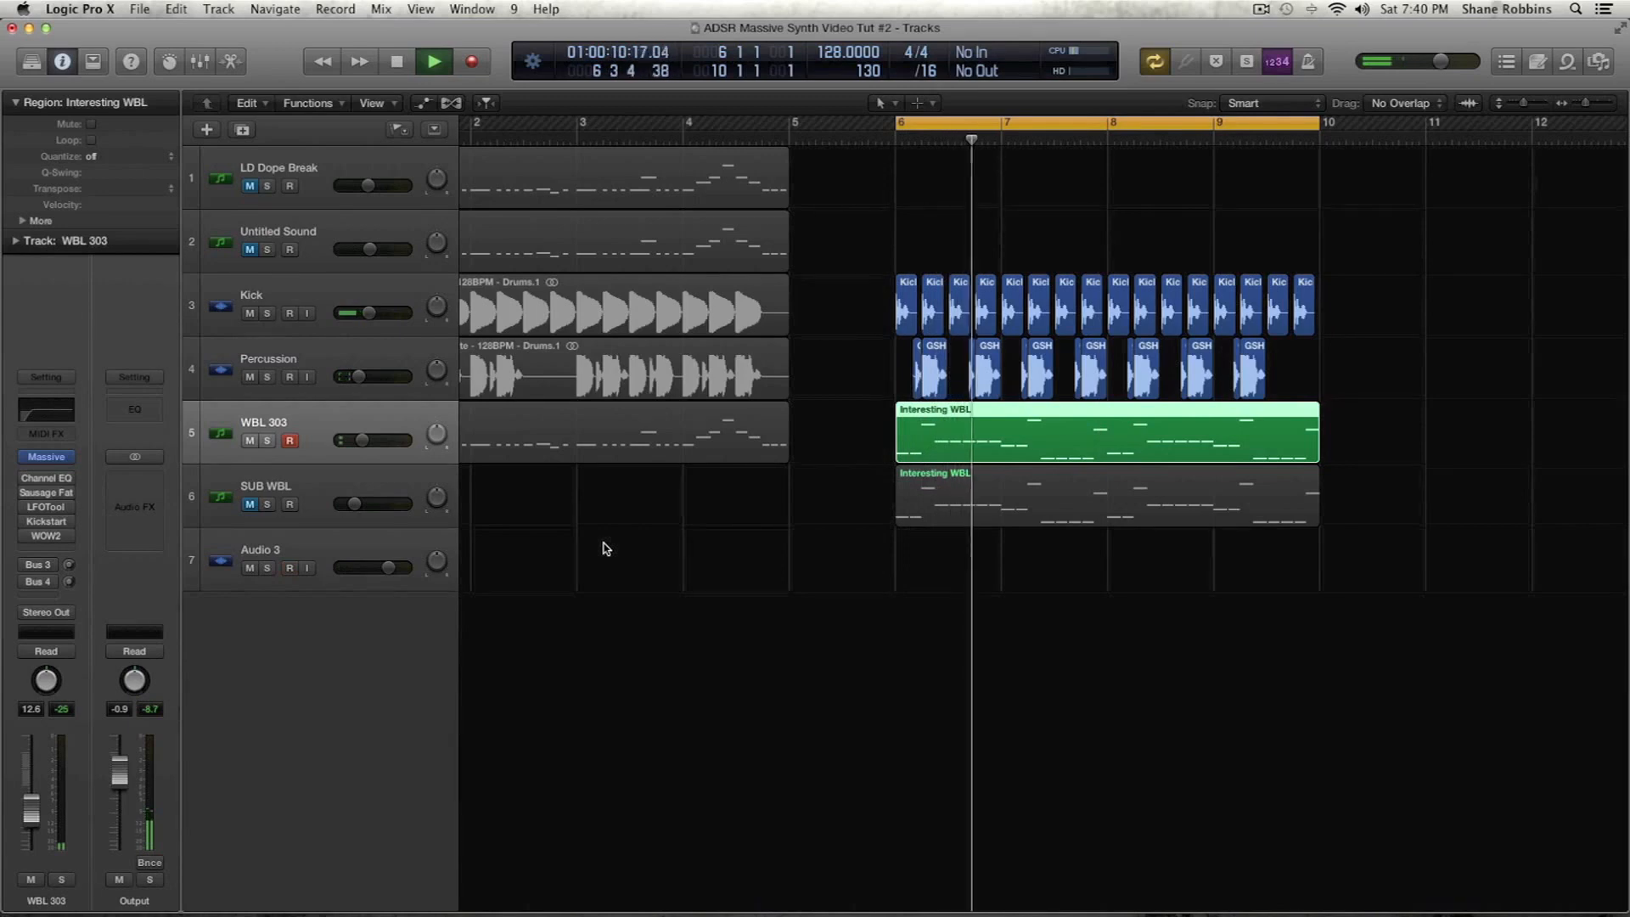
key("space")
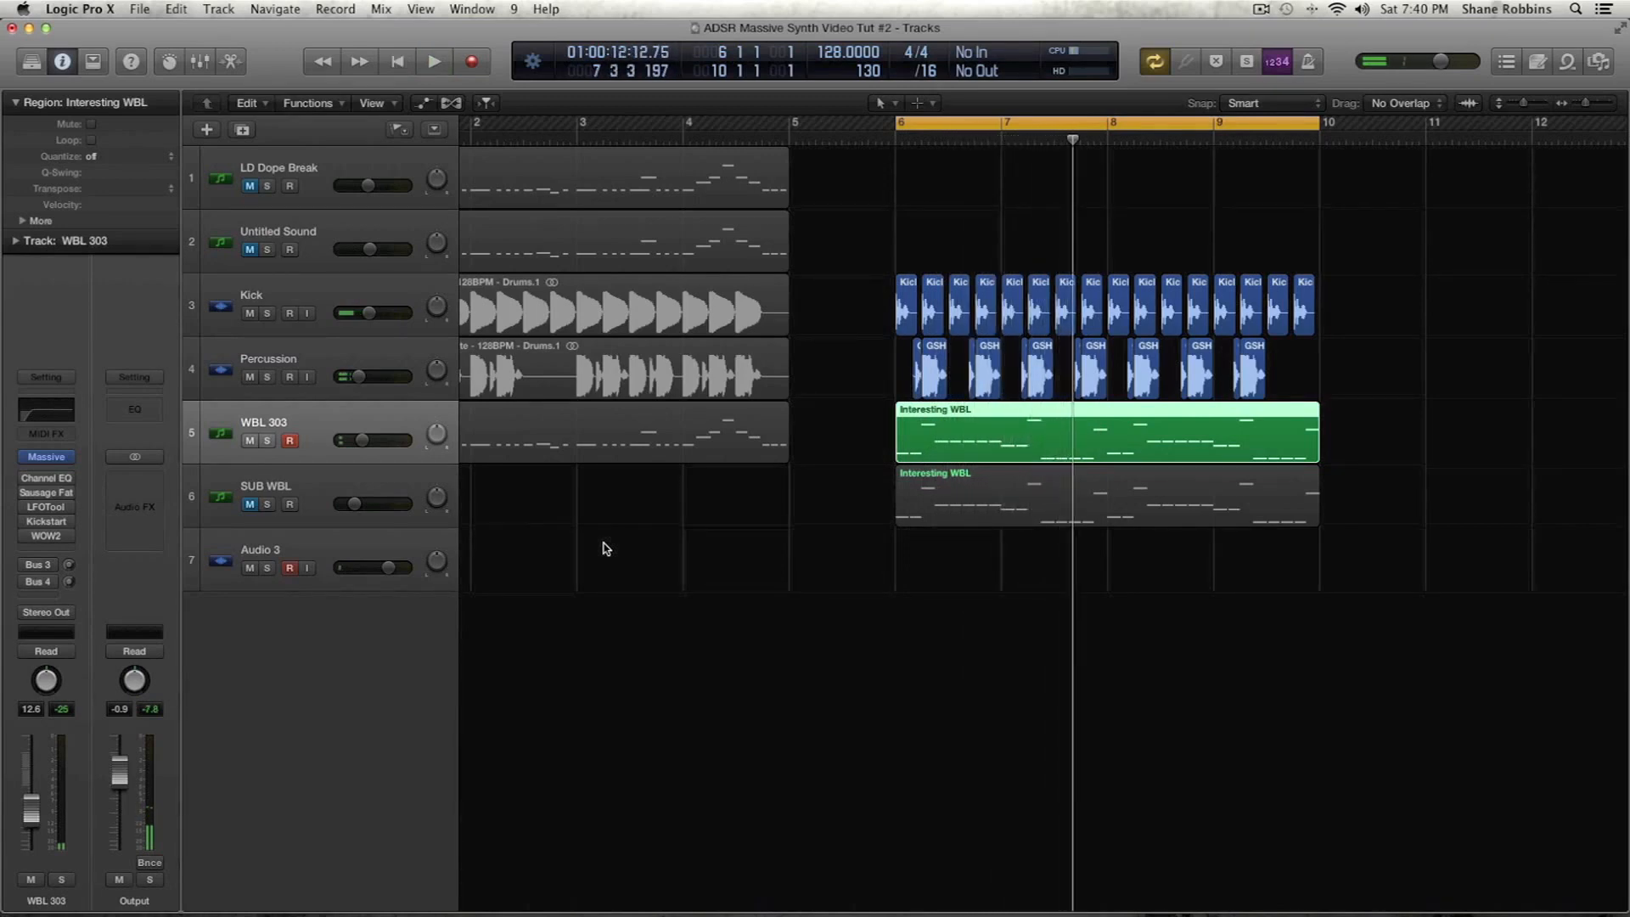
Raise the WBL 303 channel volume to -5.6 dB and play the loop with the louder bass
left_click_drag(31, 808, 31, 774)
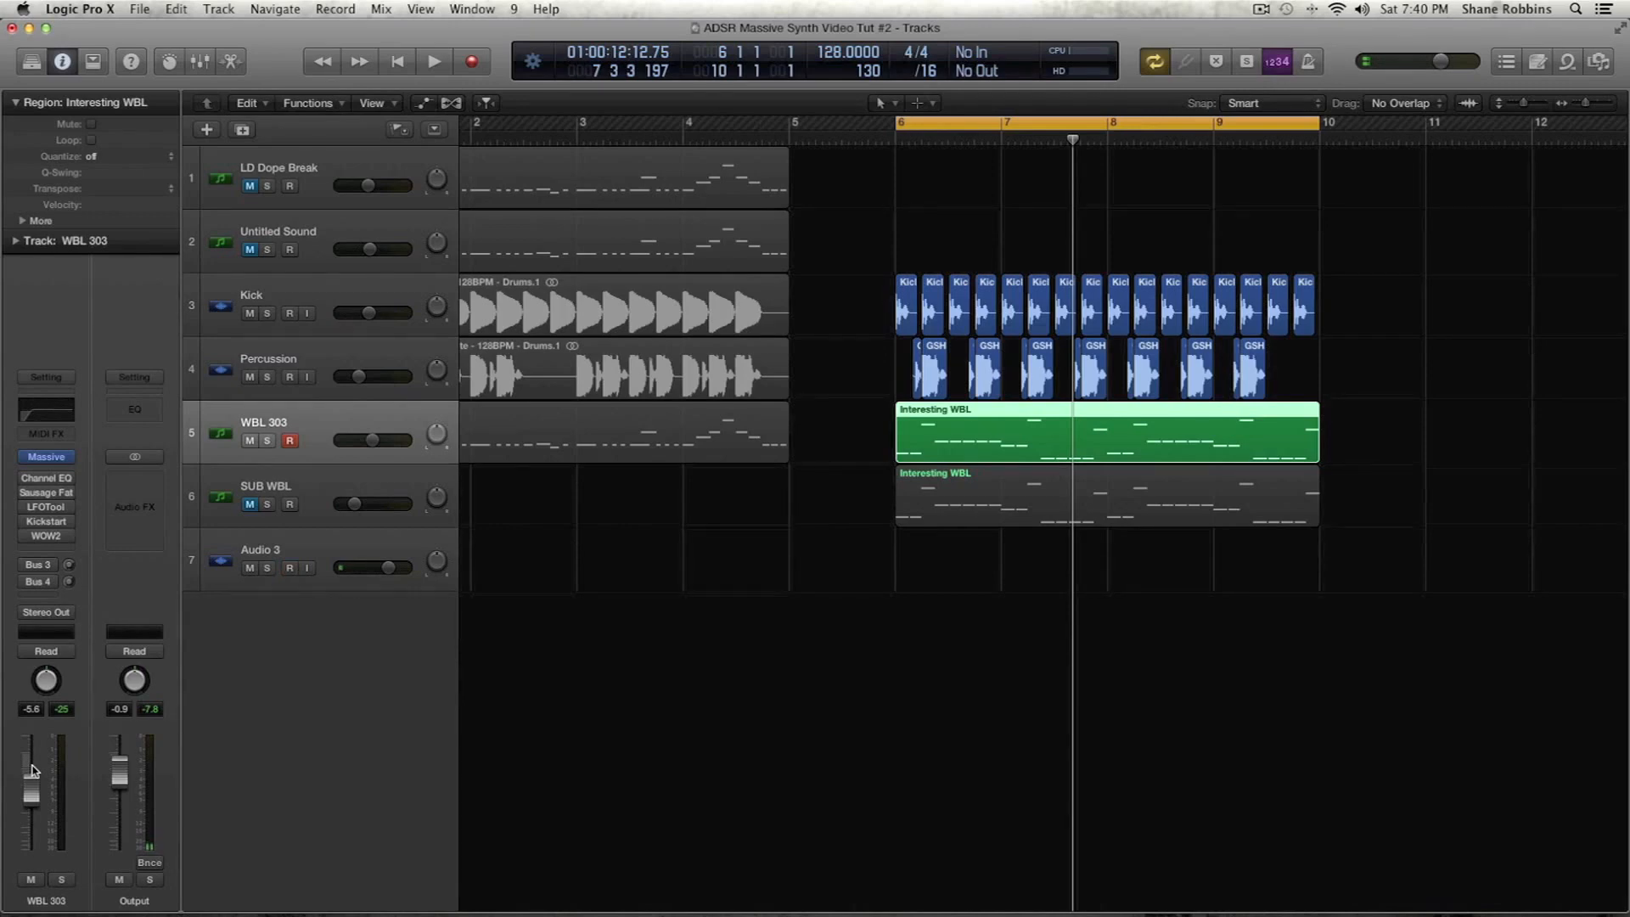
key("space")
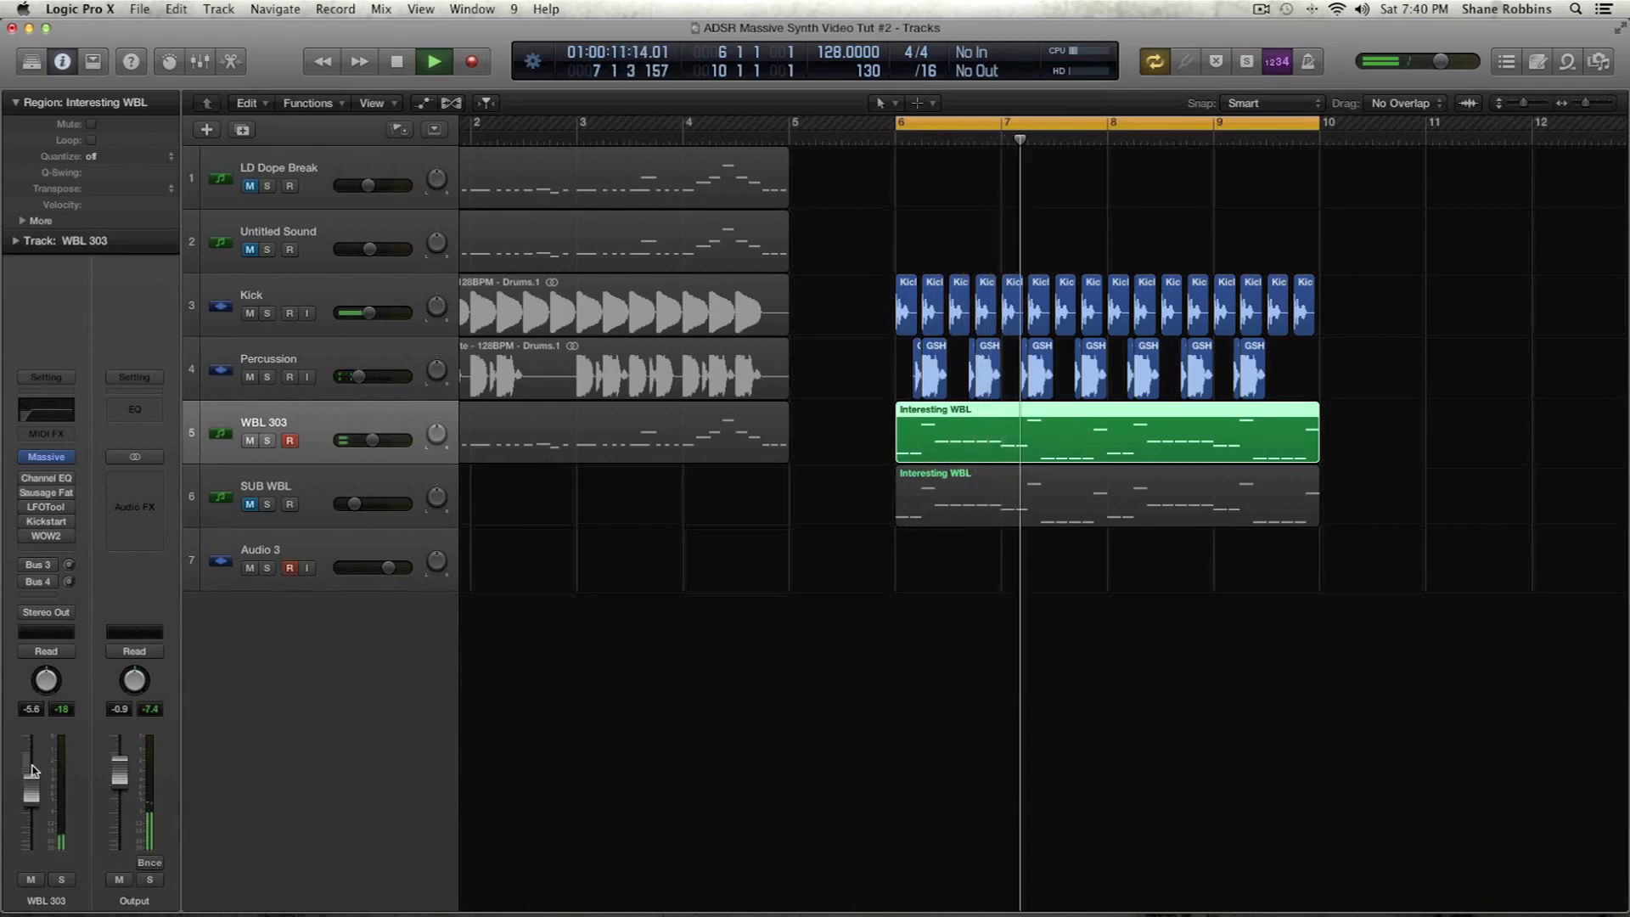
key("space")
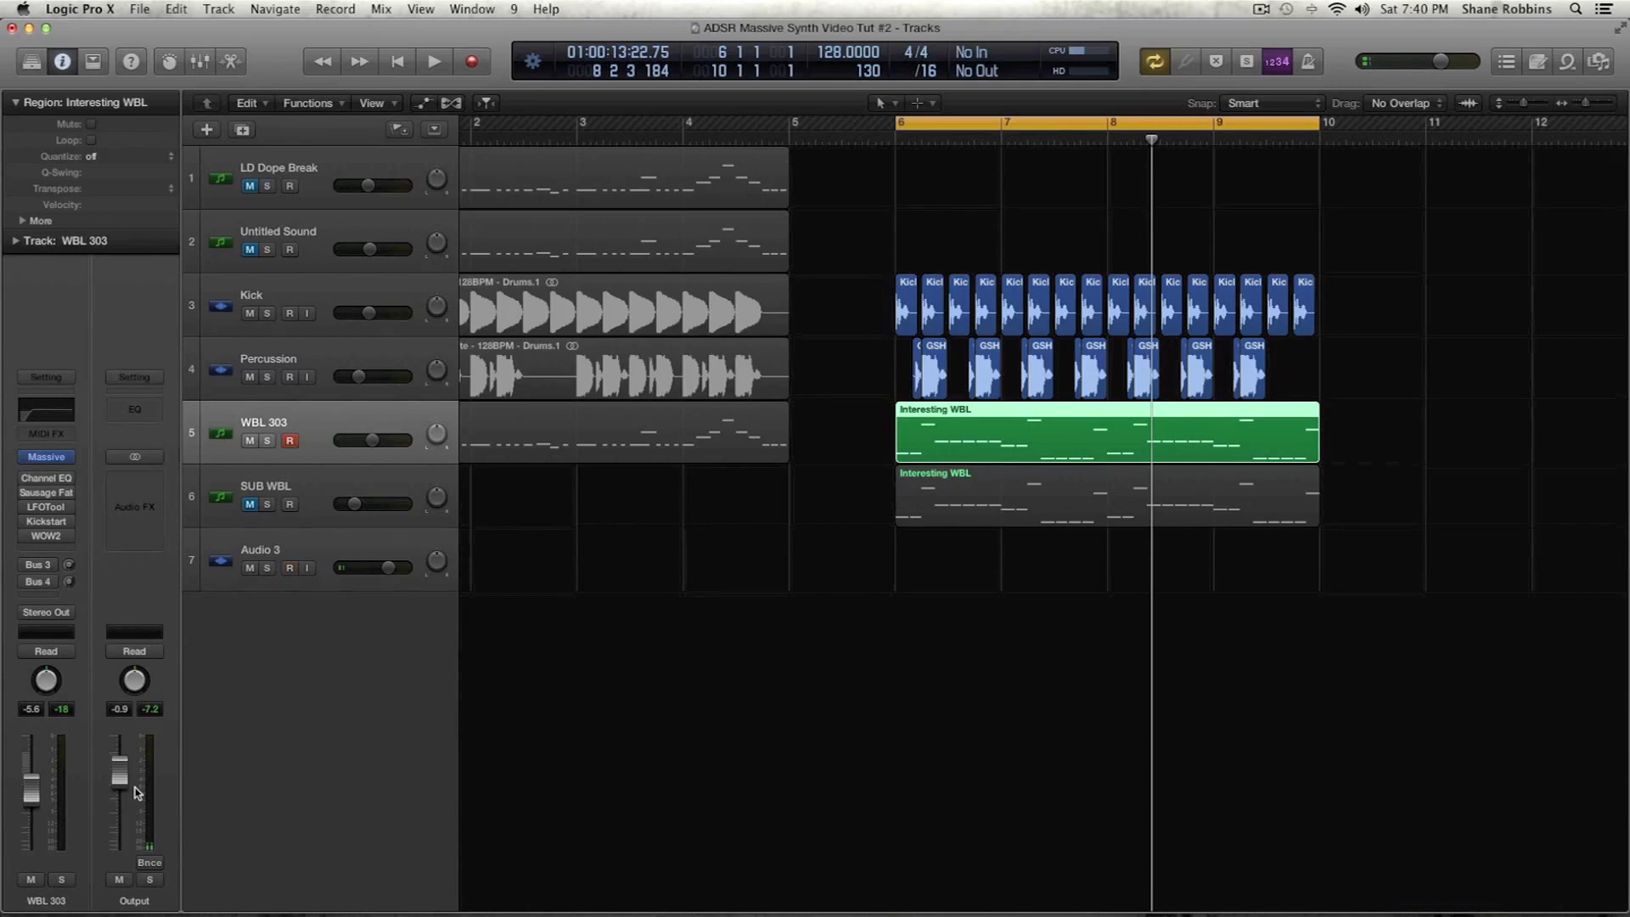
Open the Massive synth on the WBL 303 track and show its EQ section
mouse_move(47, 459)
left_click(47, 458)
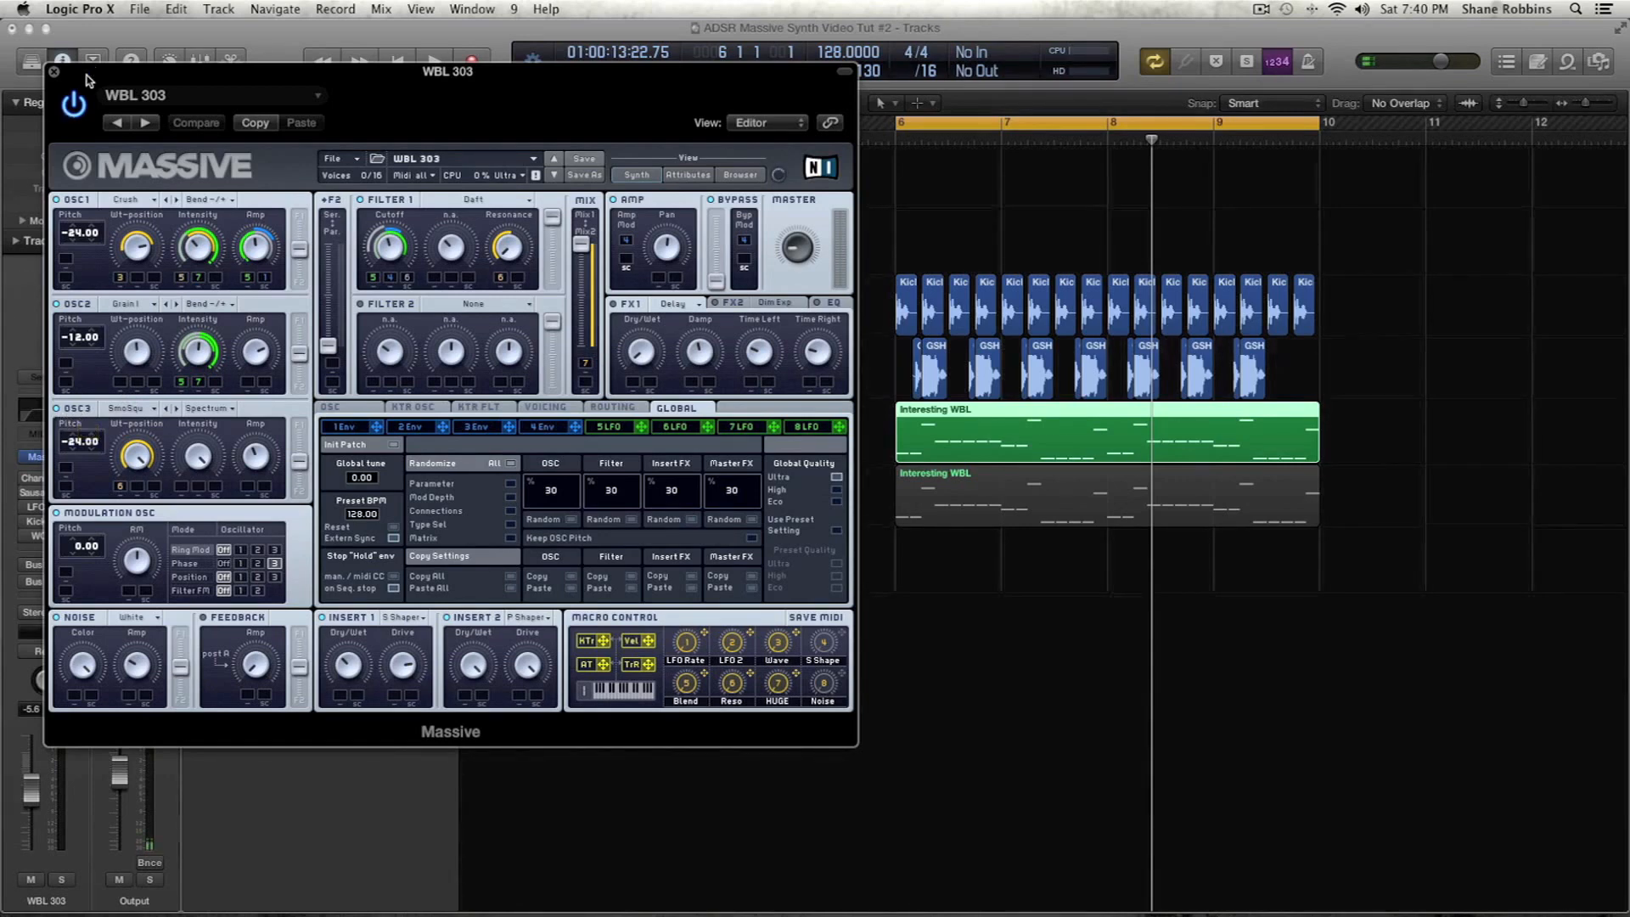
left_click_drag(93, 83, 167, 87)
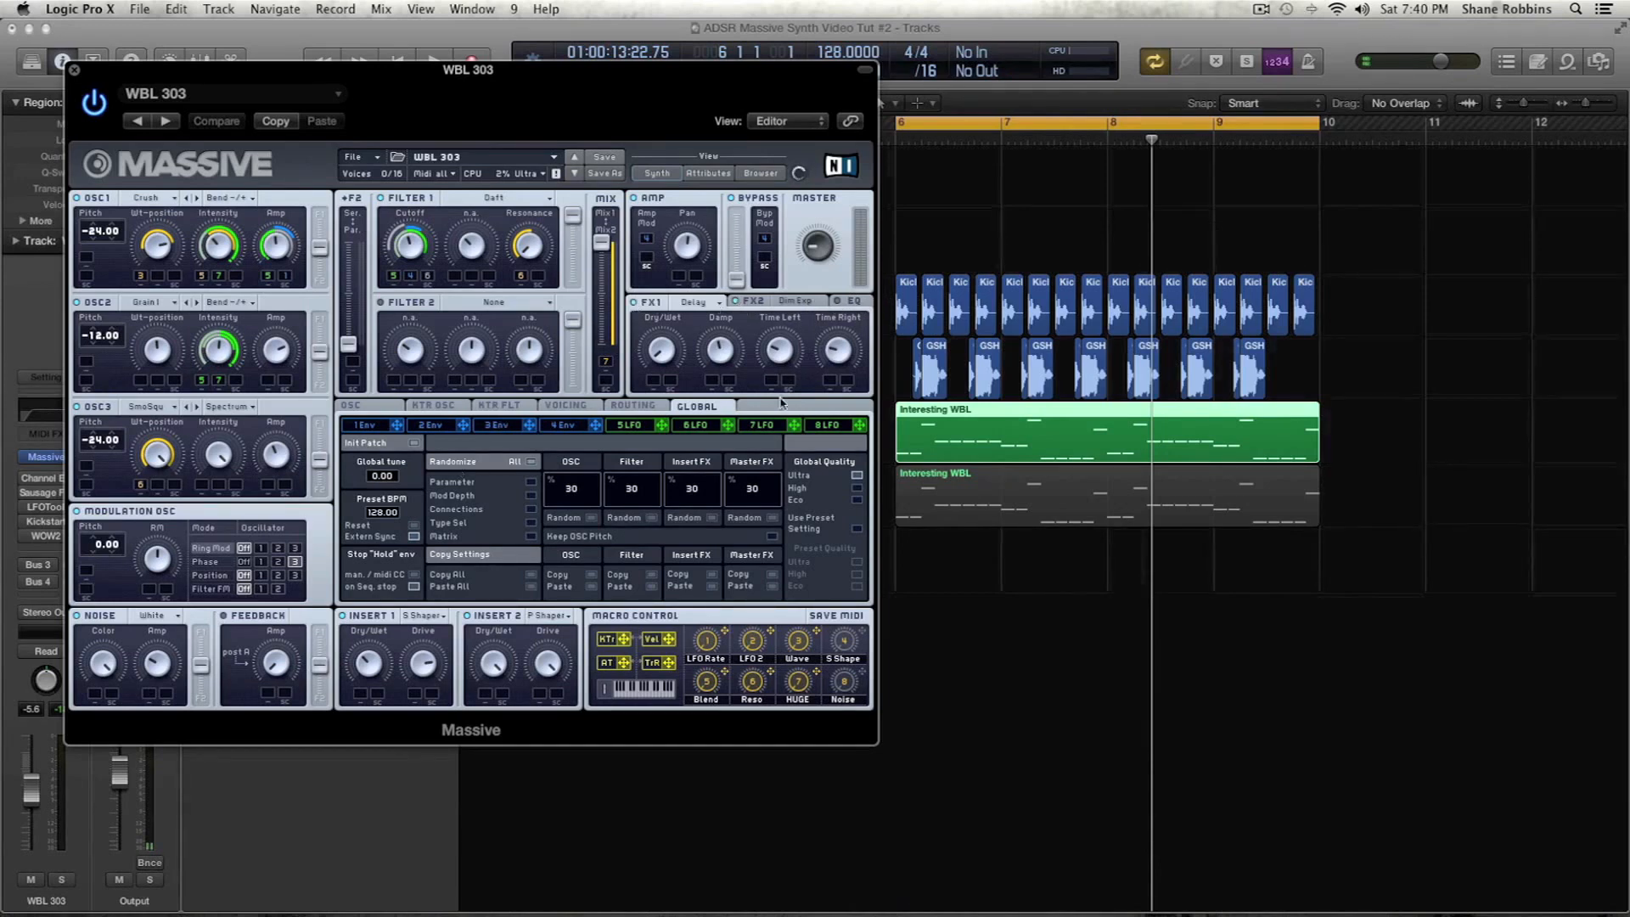
left_click(855, 302)
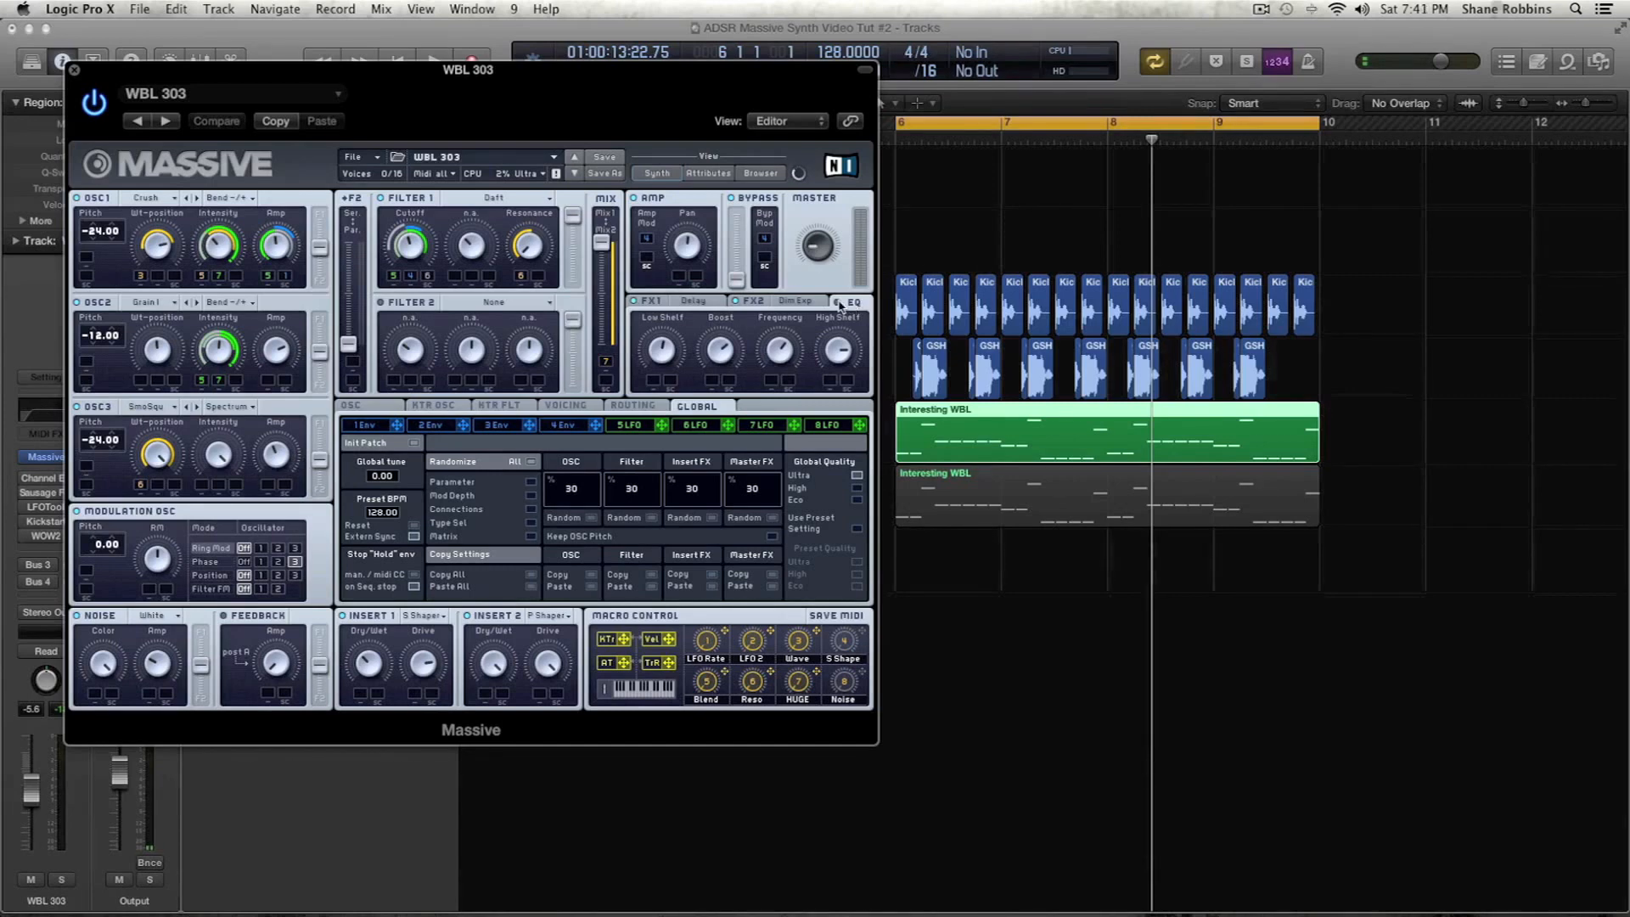
Listen to the Interesting WBL region soloed, close Massive, and turn the solo off
key("ctrl+s")
key("space")
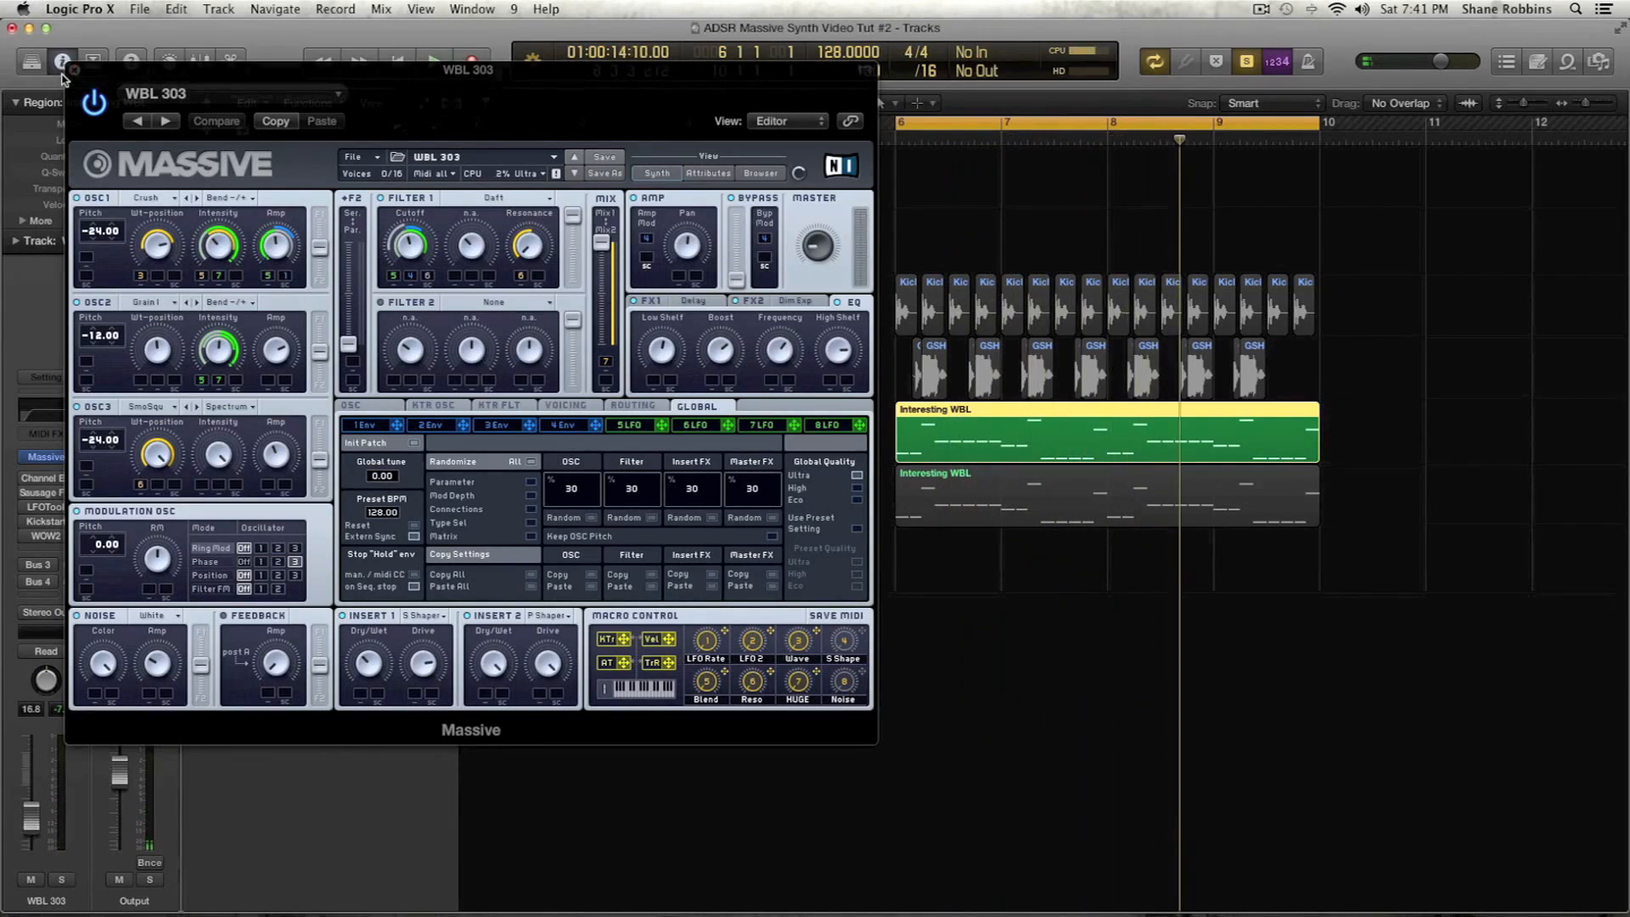
left_click(75, 71)
key("ctrl+s")
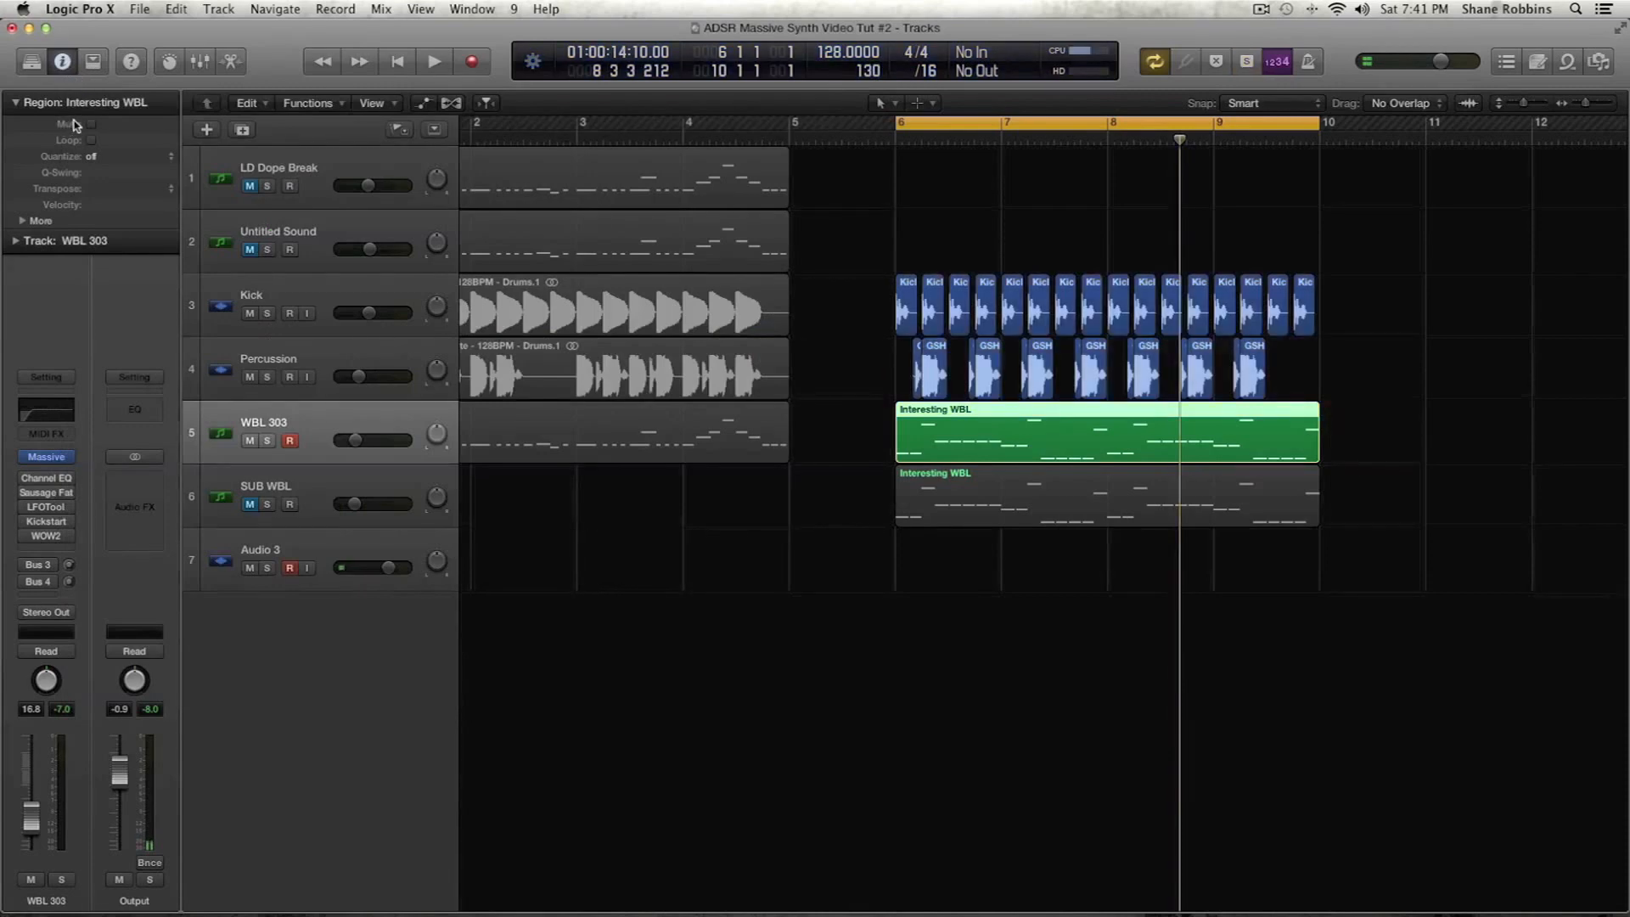
Play the full loop while checking the WBL 303 track's Massive effect settings, and close the synth
key("space")
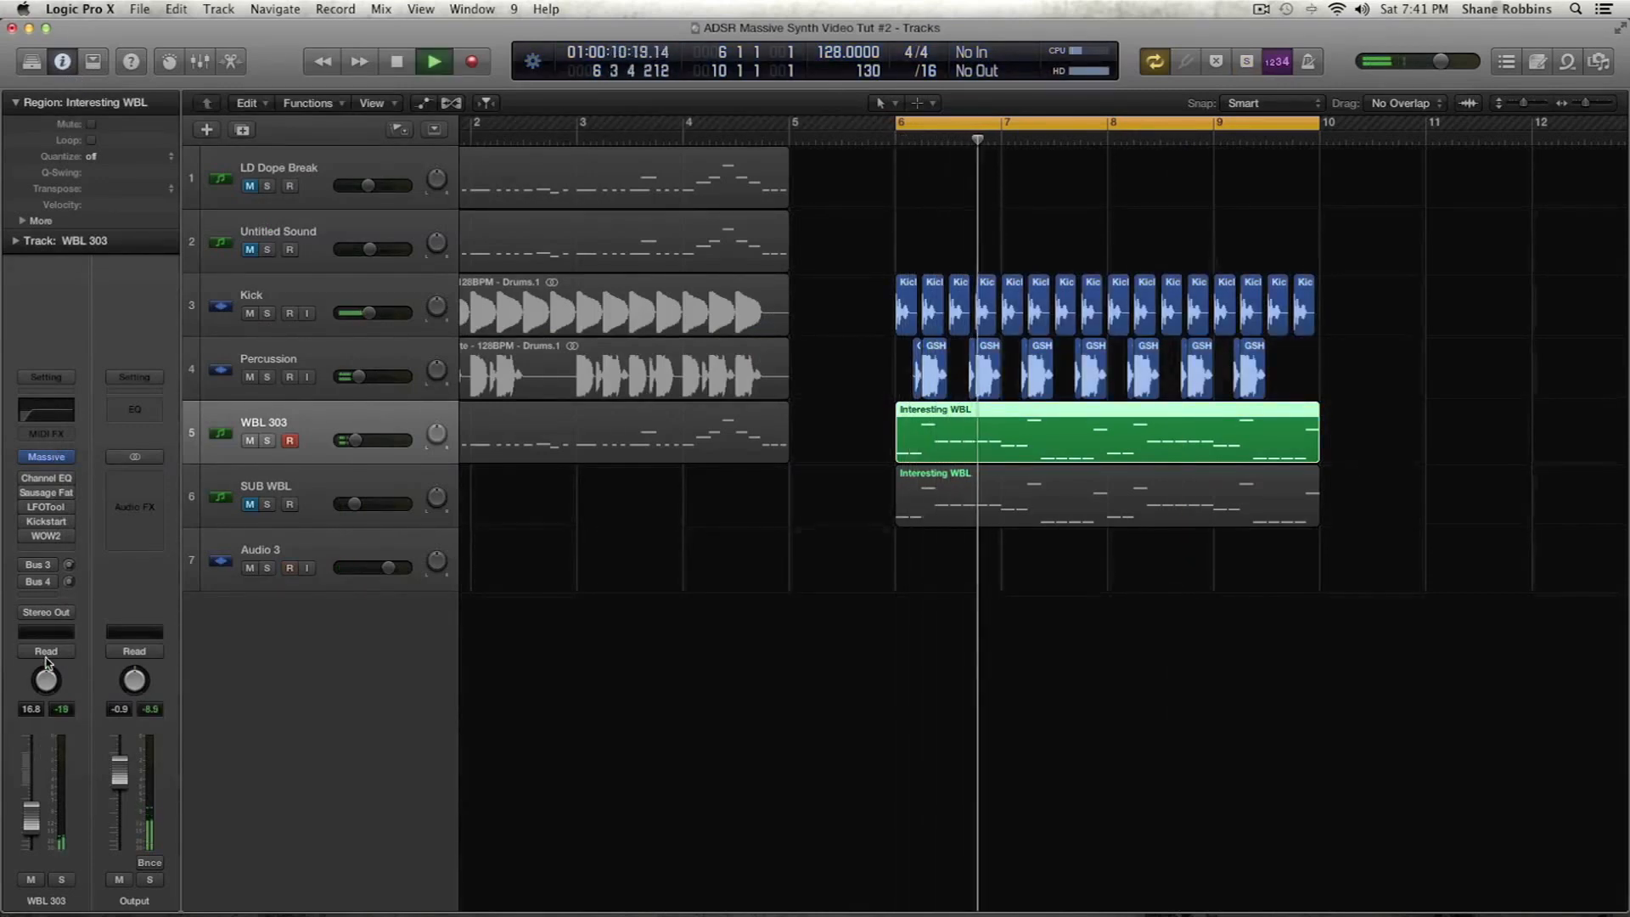
left_click(51, 459)
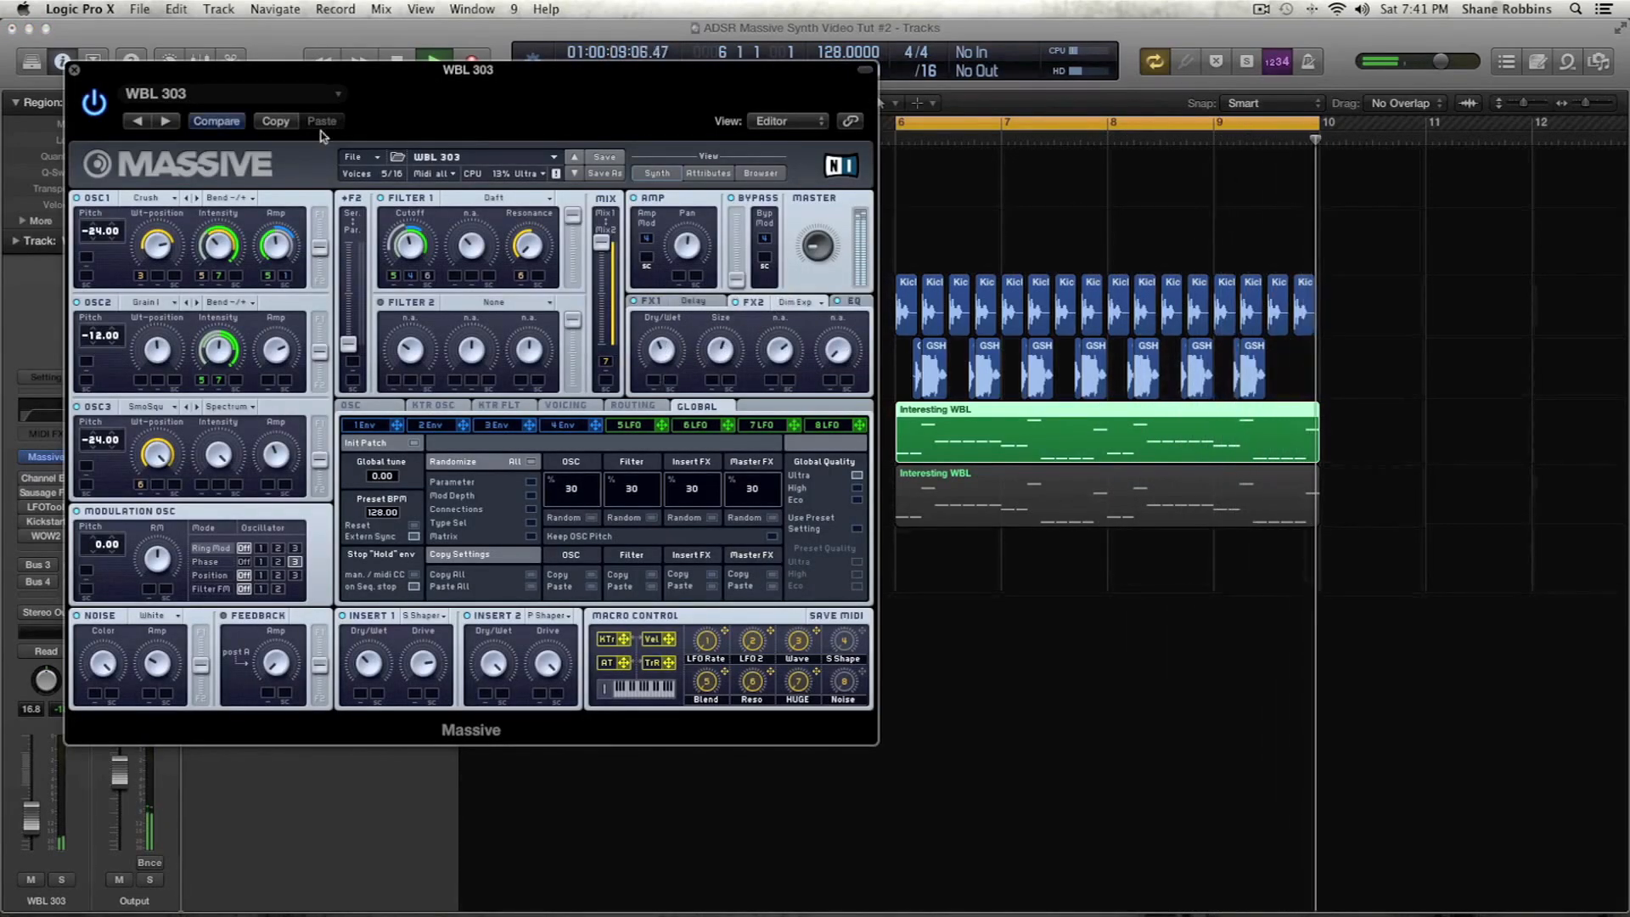
left_click(74, 71)
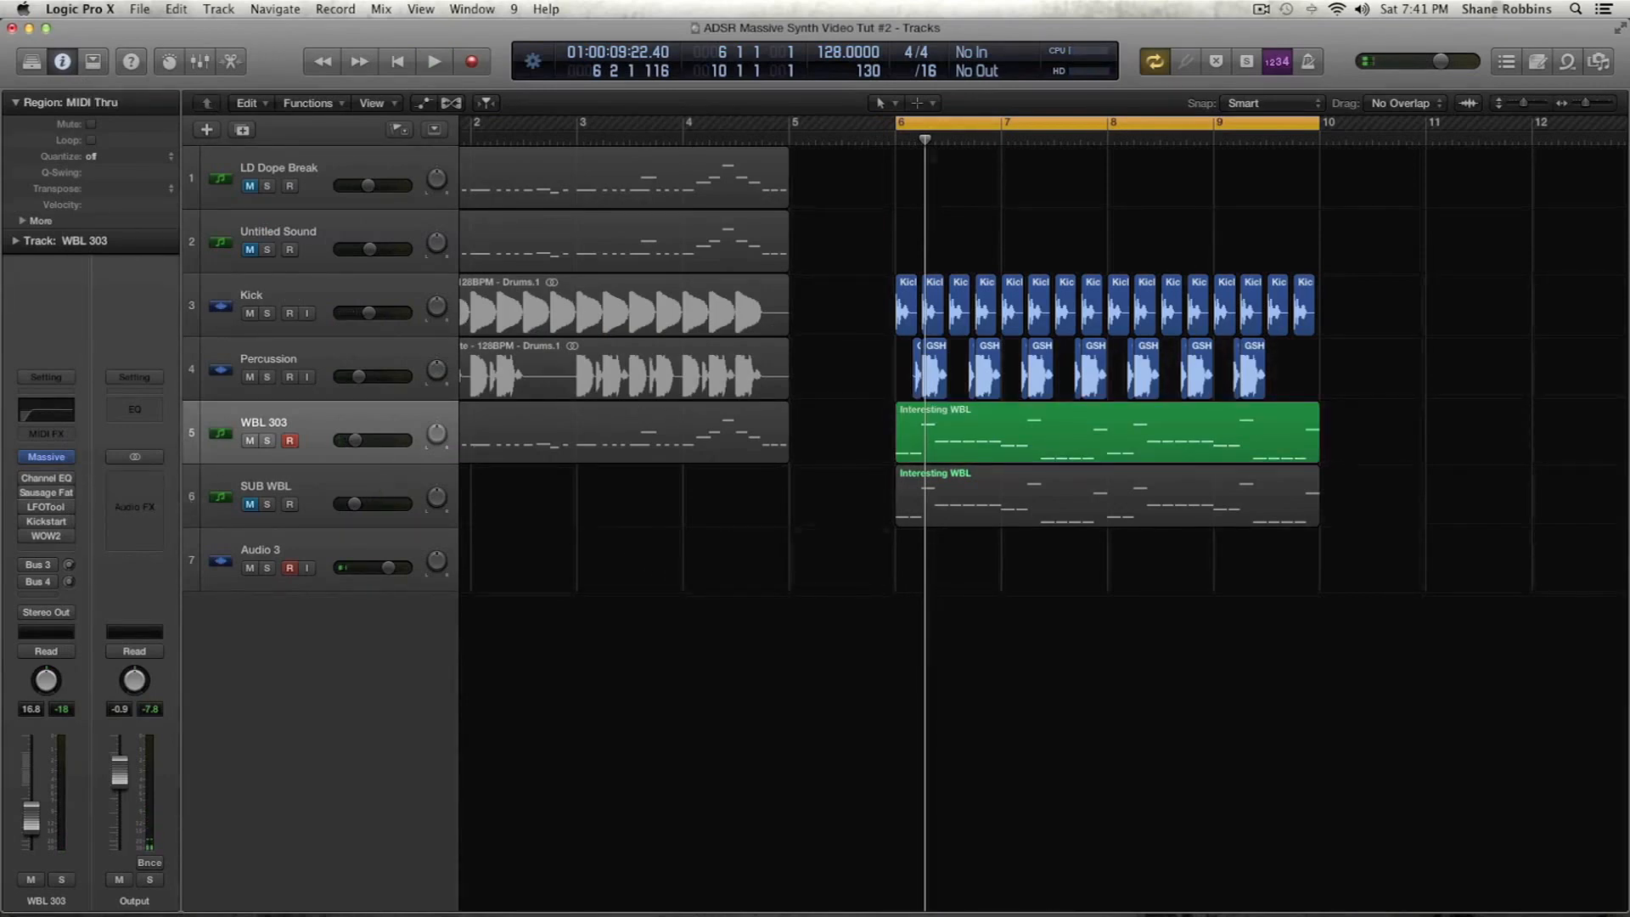
Open the Channel EQ on the WBL 303 track and recall its default setting
mouse_move(68, 485)
left_click(25, 478)
left_click(46, 479)
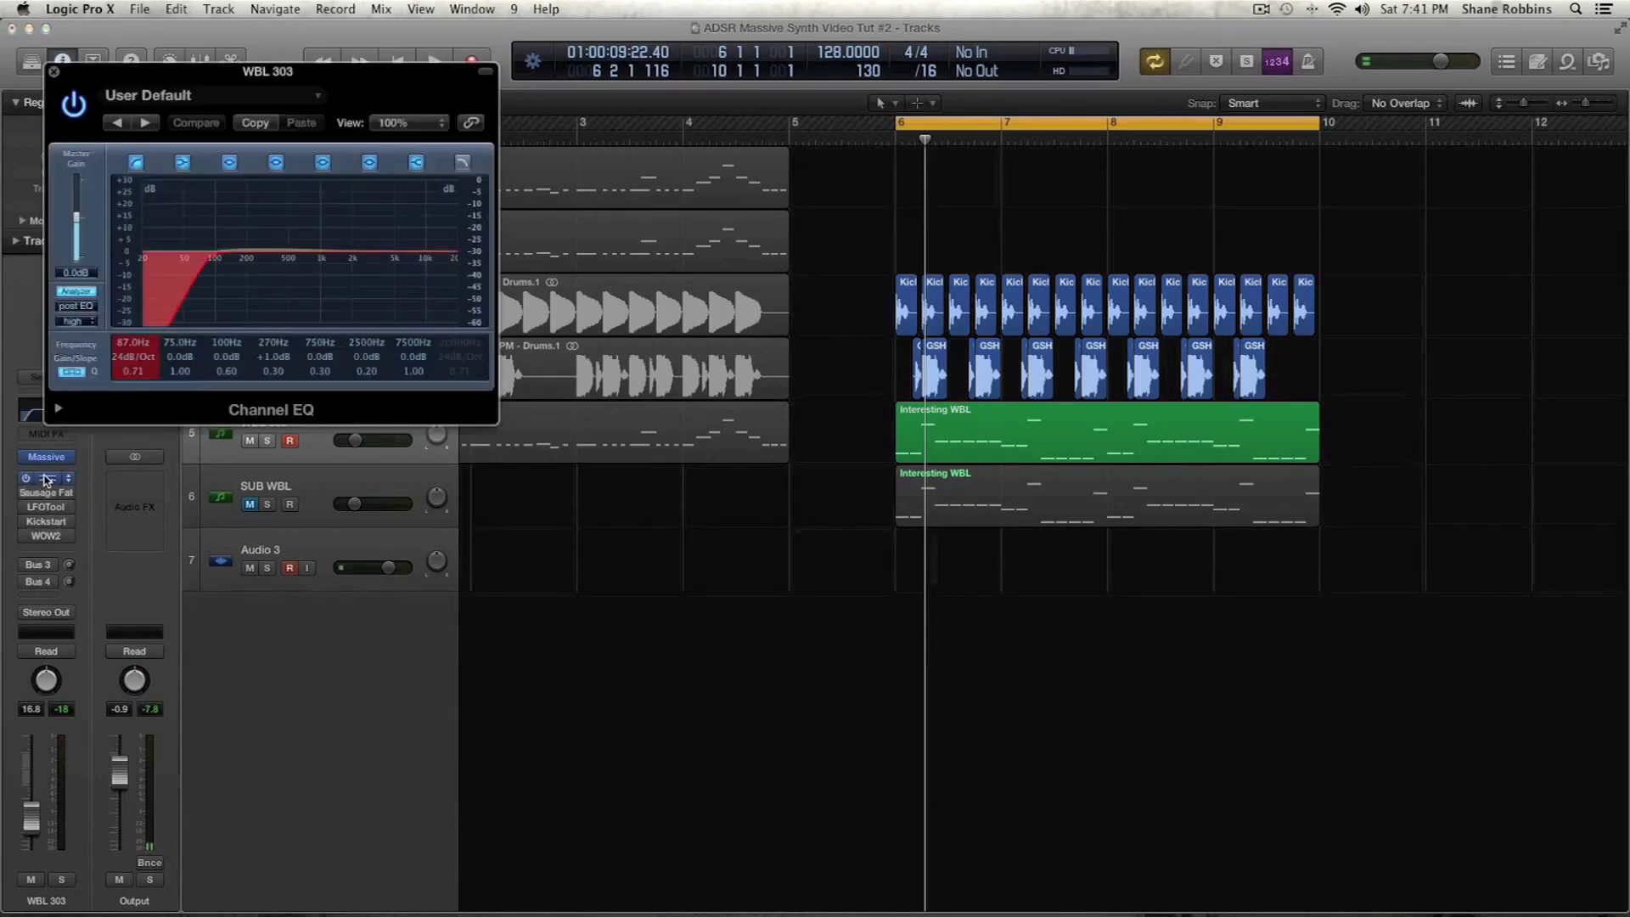
left_click(163, 98)
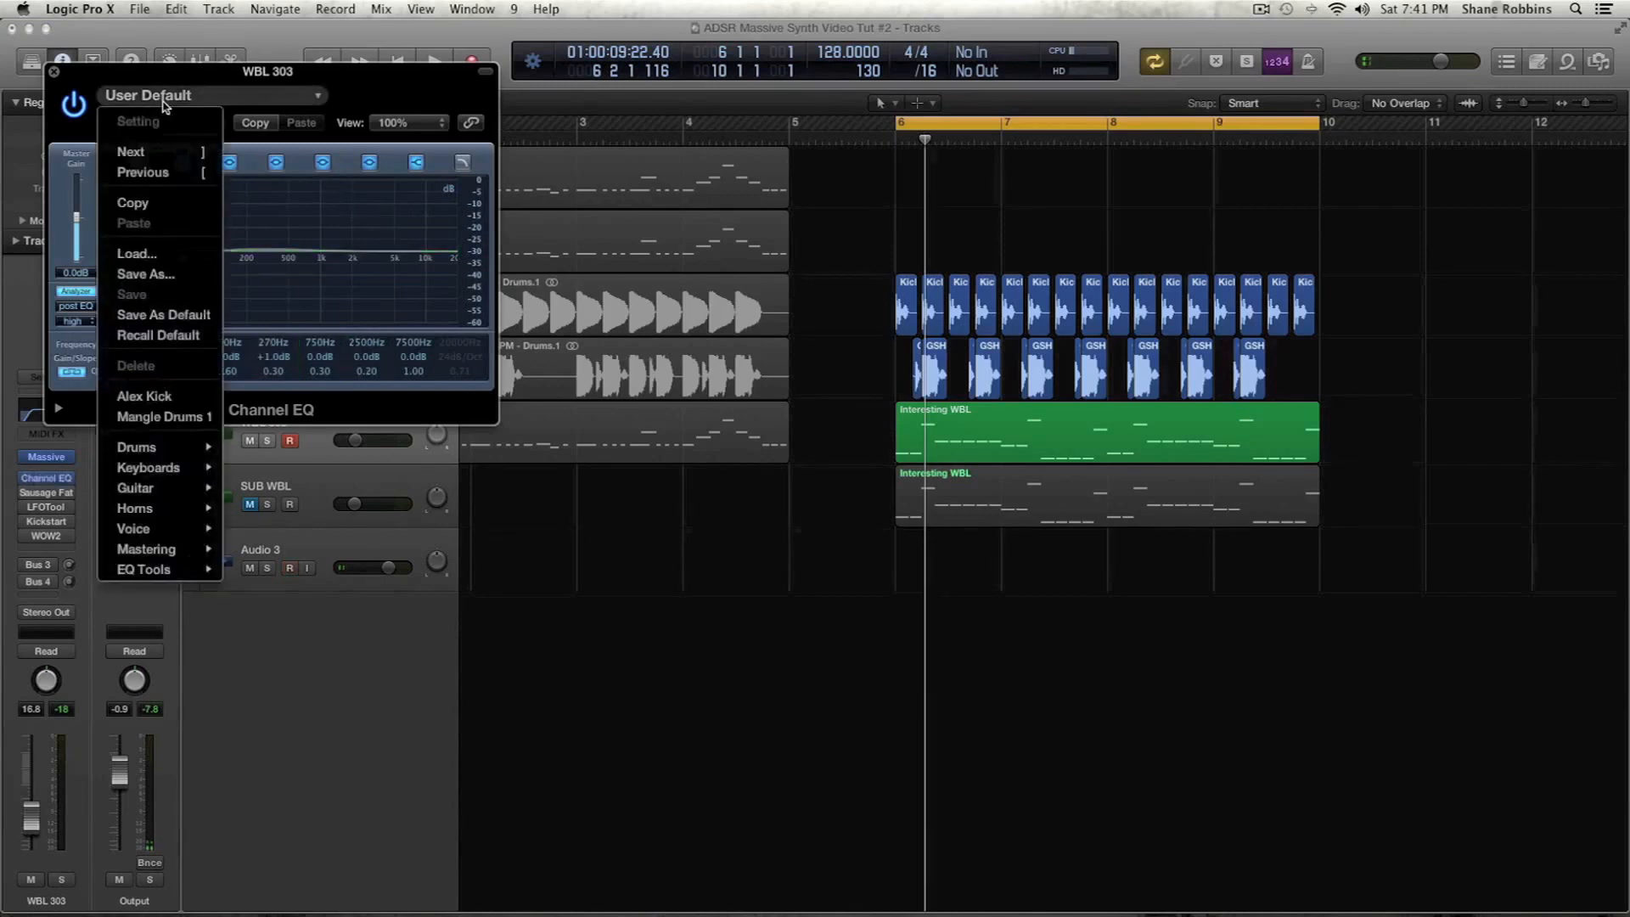
left_click(160, 335)
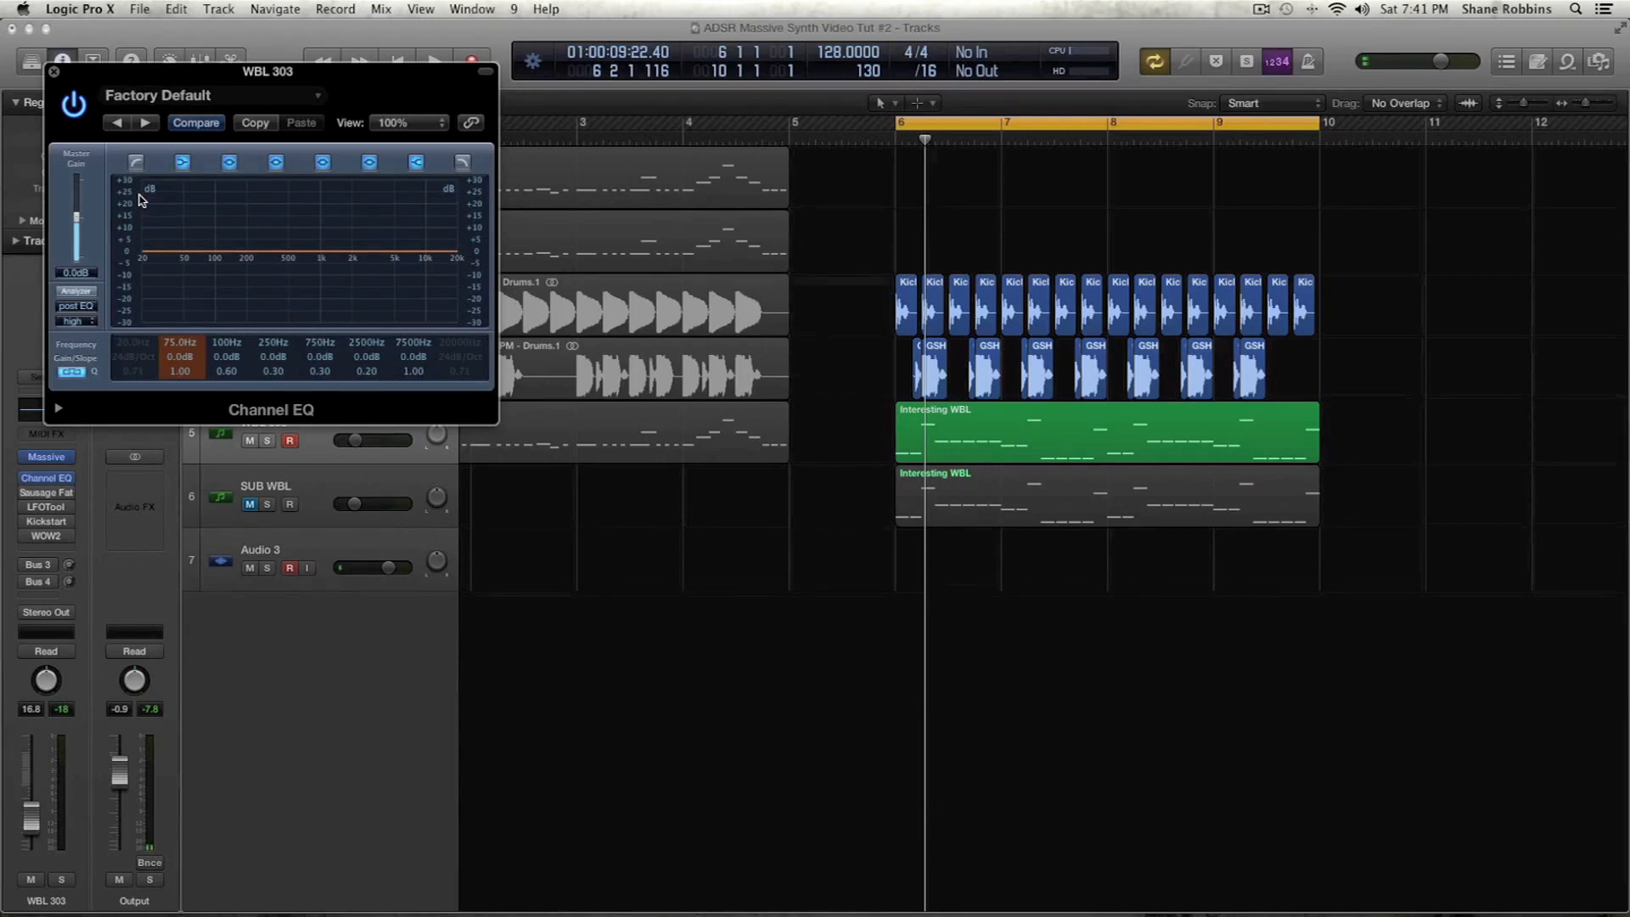
Turn on the Channel EQ's analyzer with high resolution (4096 points) and play the loop through it
left_click_drag(129, 71, 91, 33)
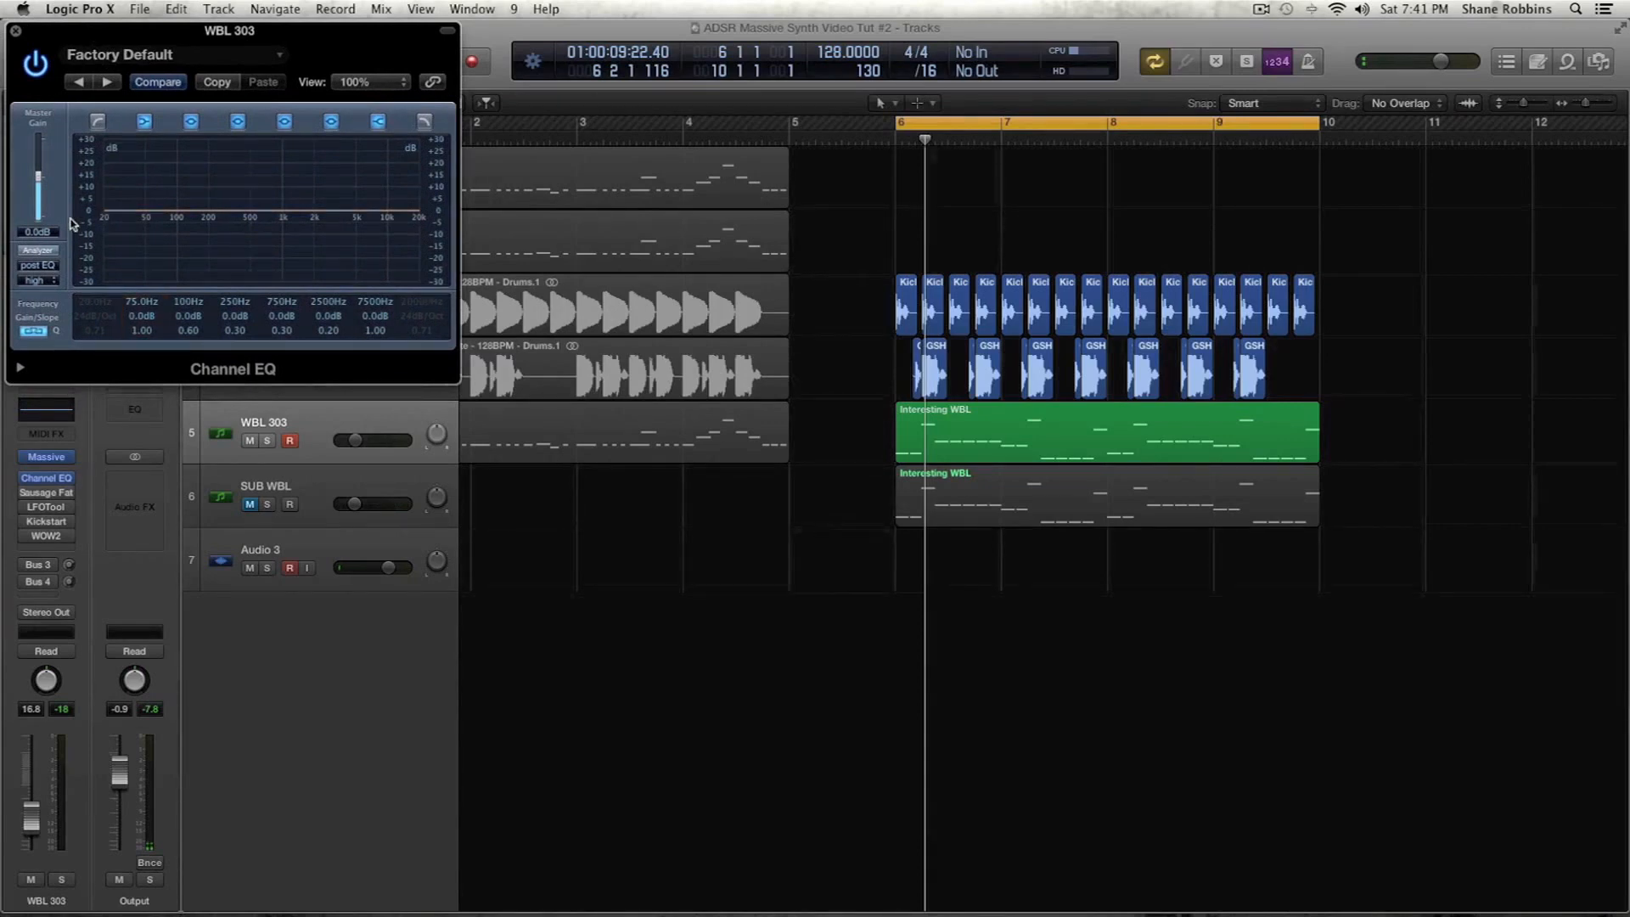
left_click(39, 280)
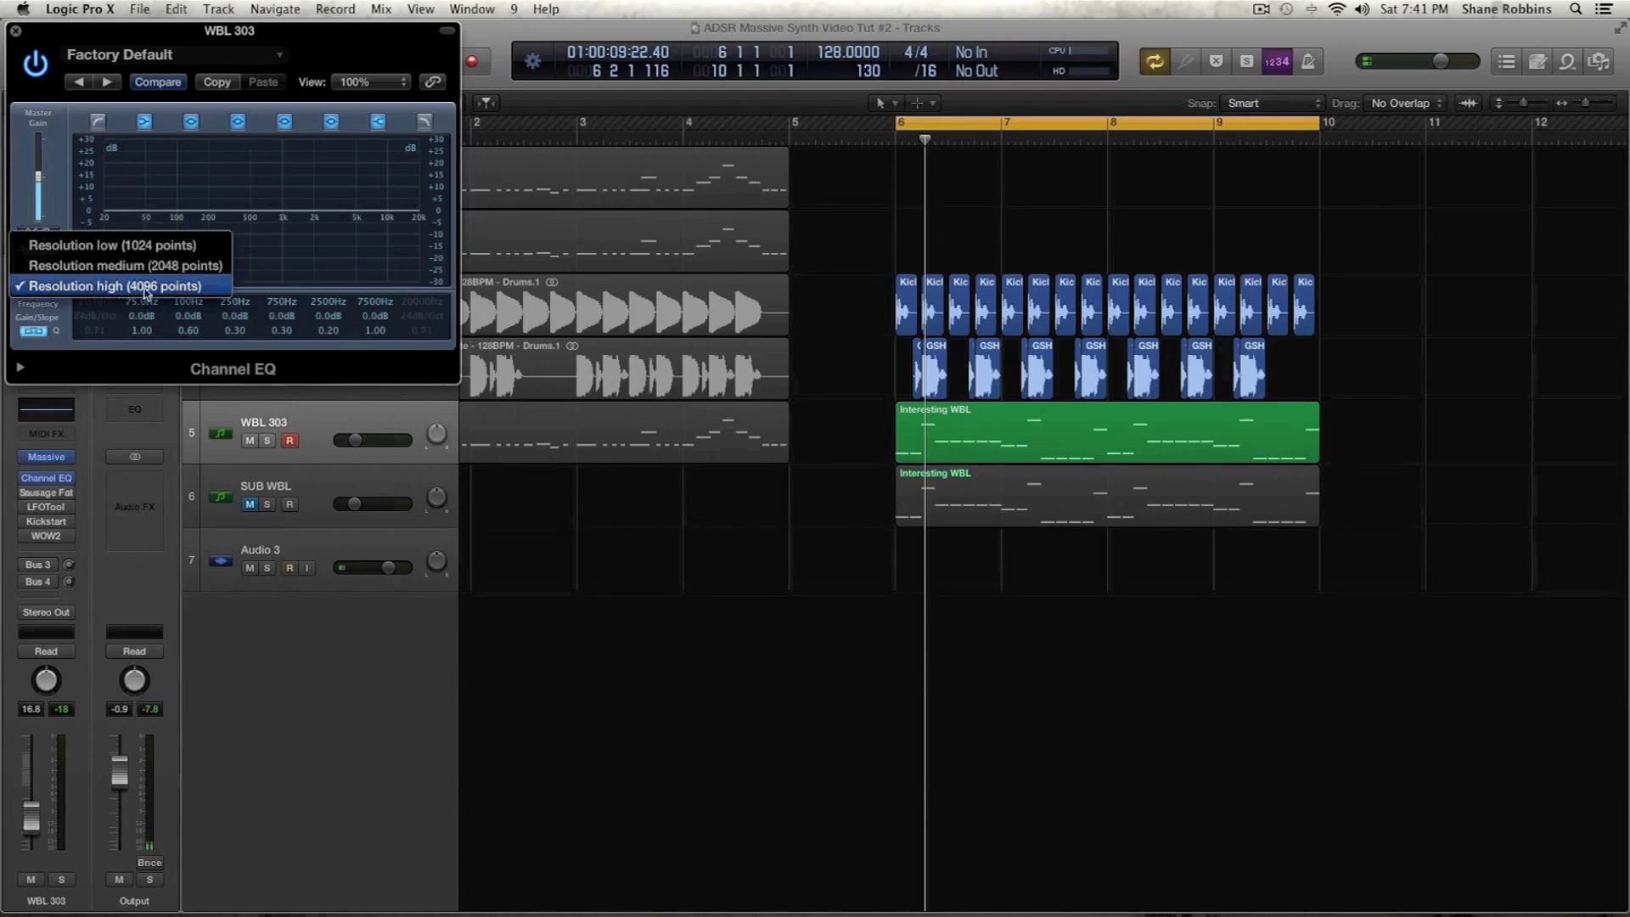
left_click(275, 277)
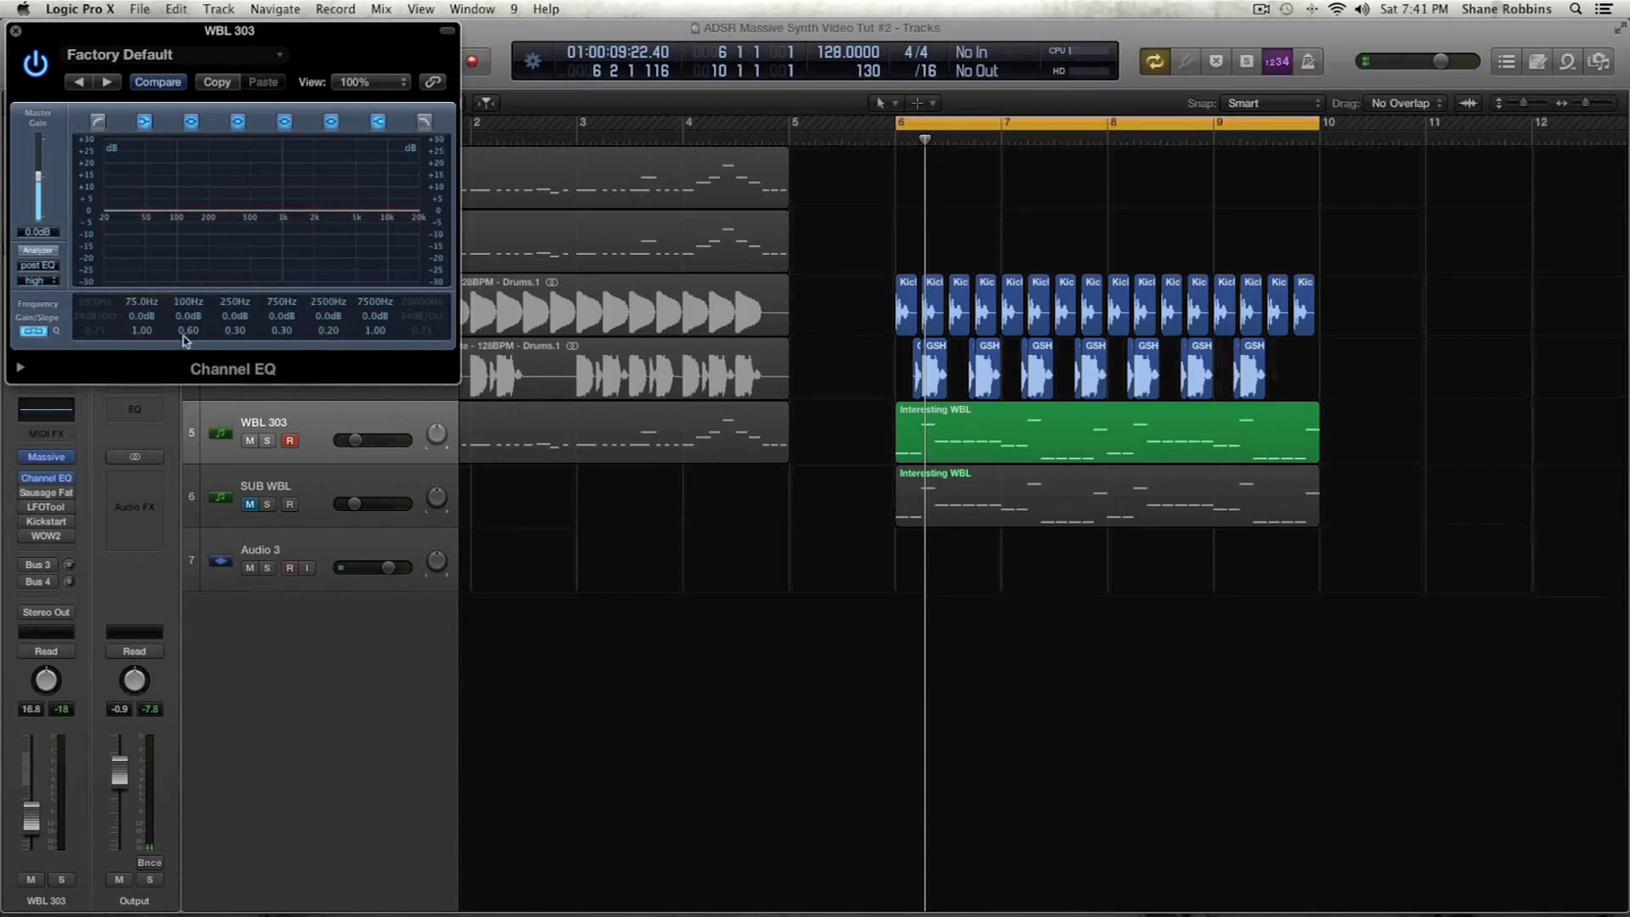
left_click(41, 252)
key("space")
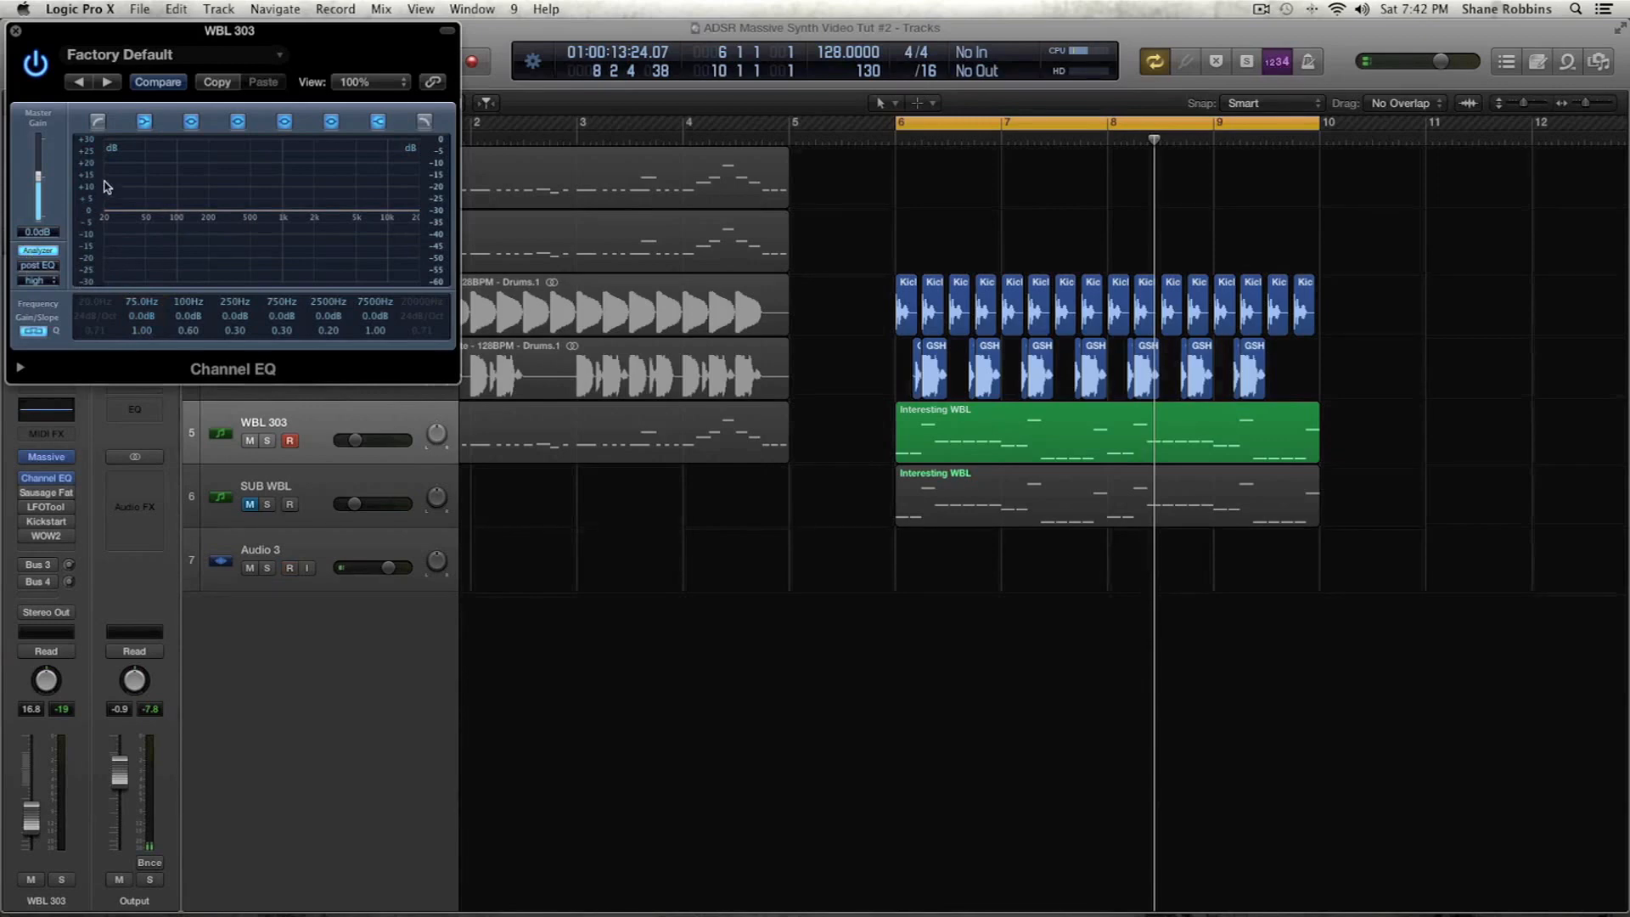
Copy the Channel EQ from the WBL 303 channel to the Kick channel in the mixer, and open the Kick's copy
left_click_drag(44, 29, 898, 271)
left_click(301, 306)
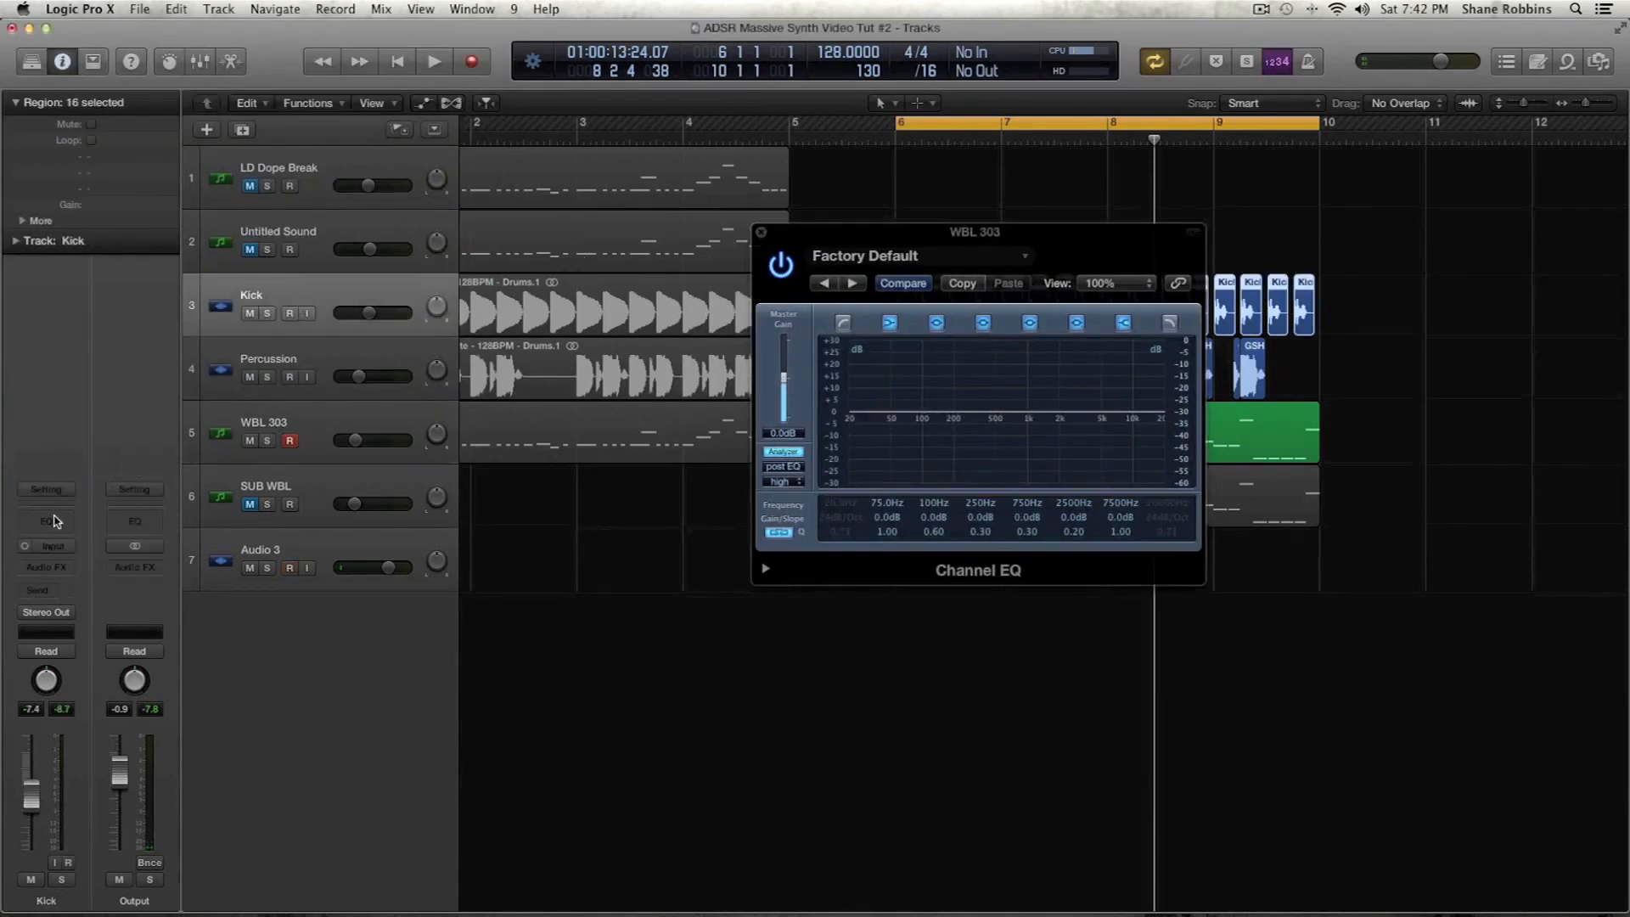
left_click(51, 550)
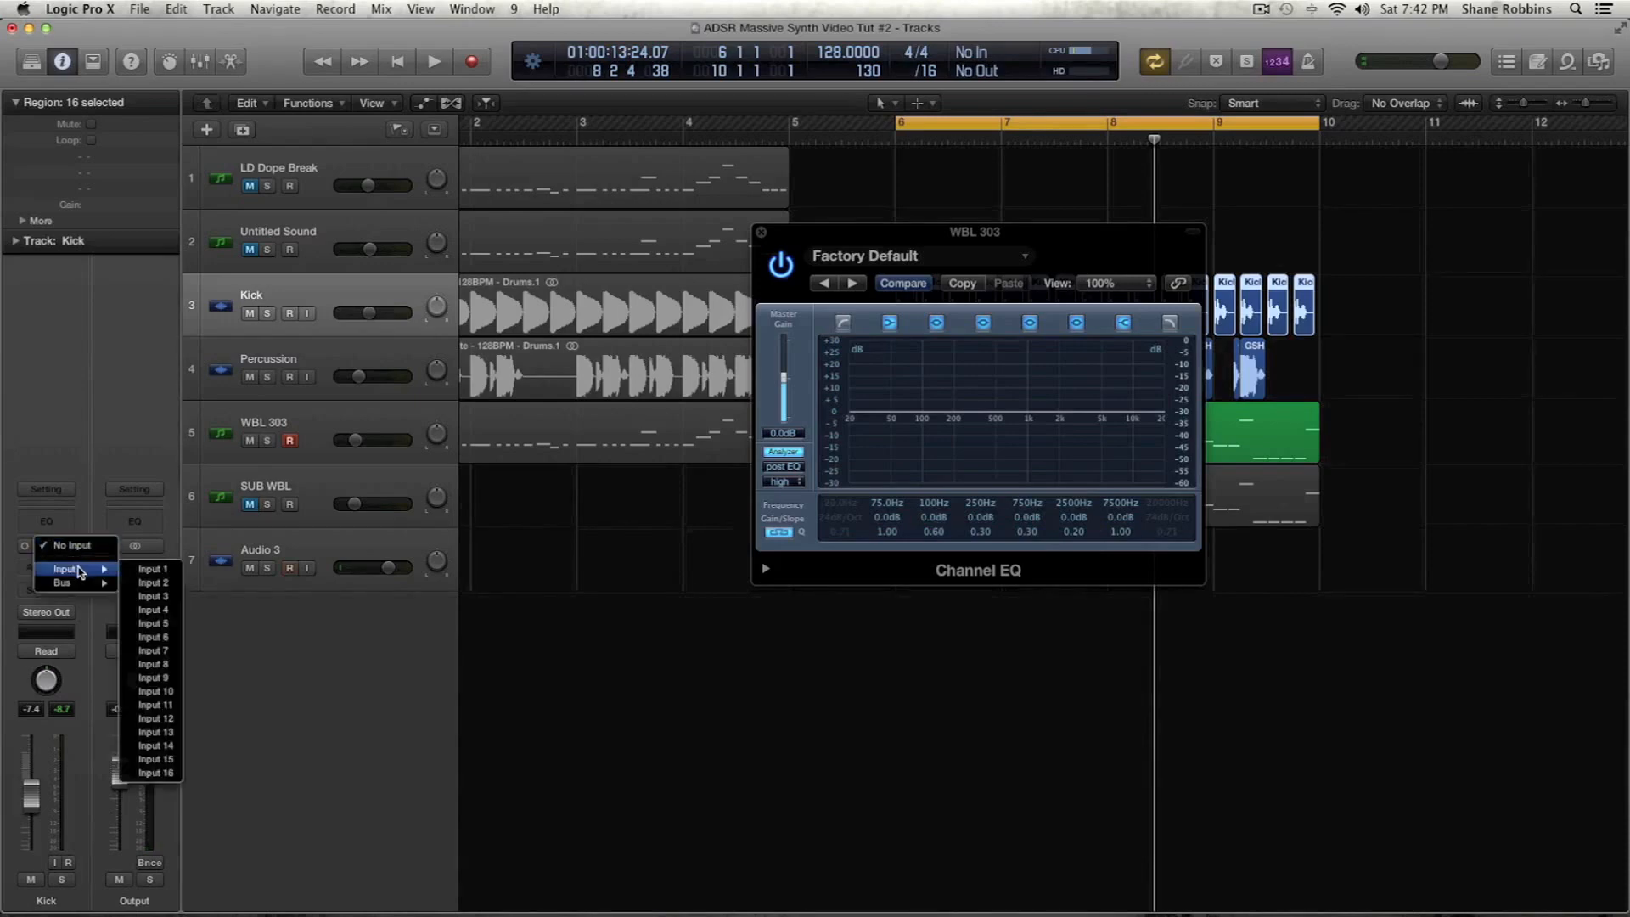
left_click(82, 475)
left_click_drag(823, 229, 735, 481)
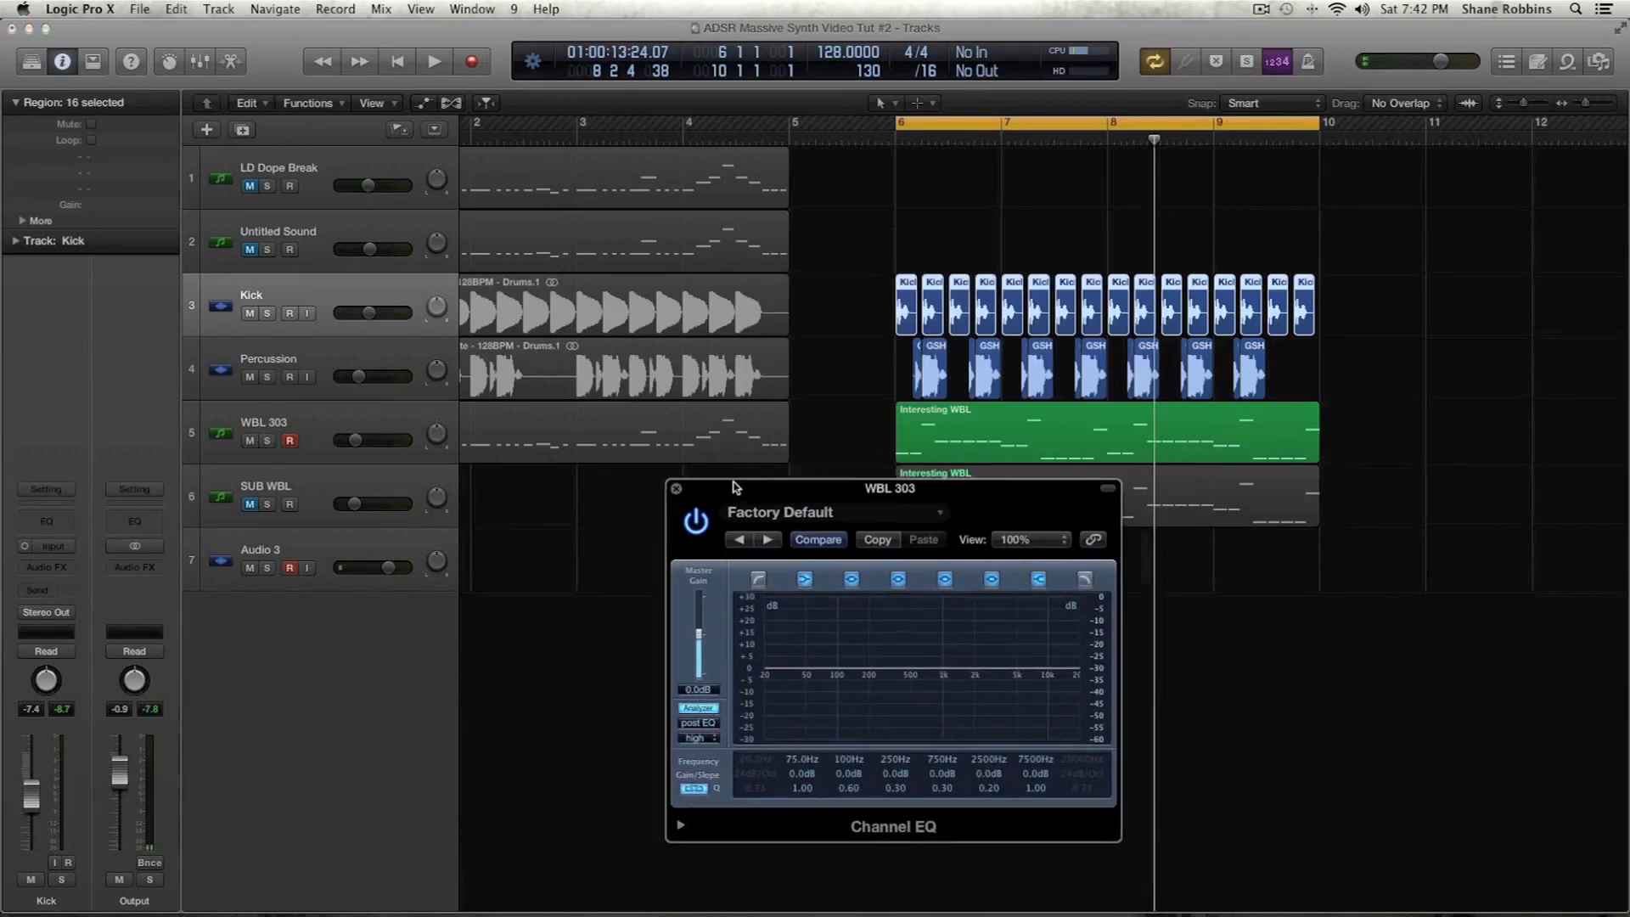
key("x")
scroll(560, 641, "up", 5)
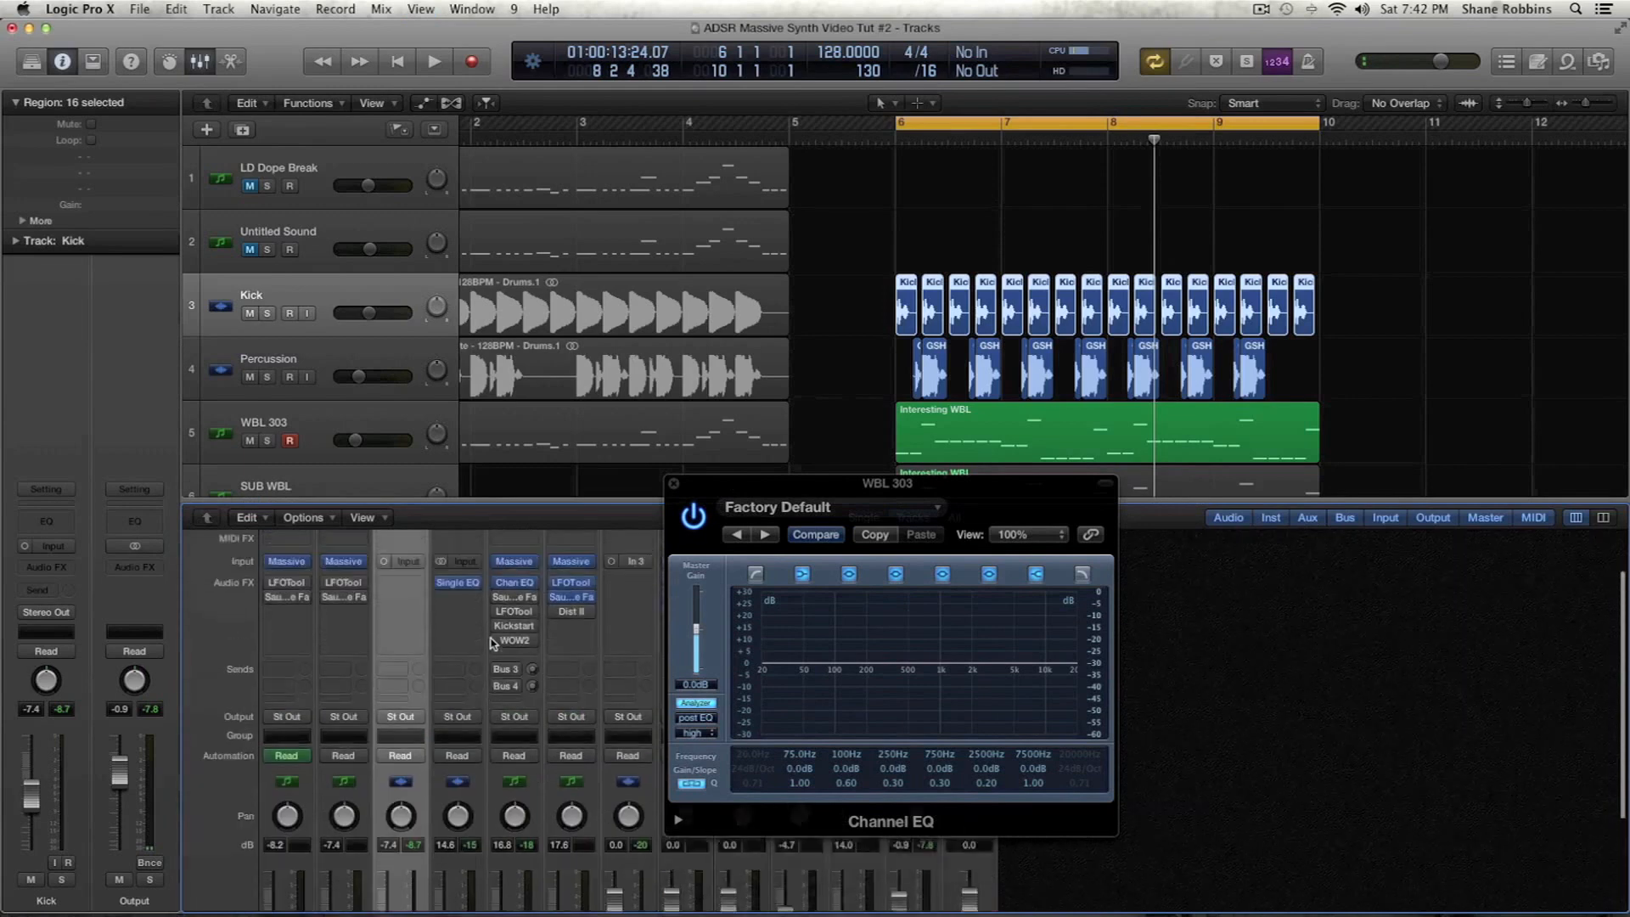
mouse_move(497, 646)
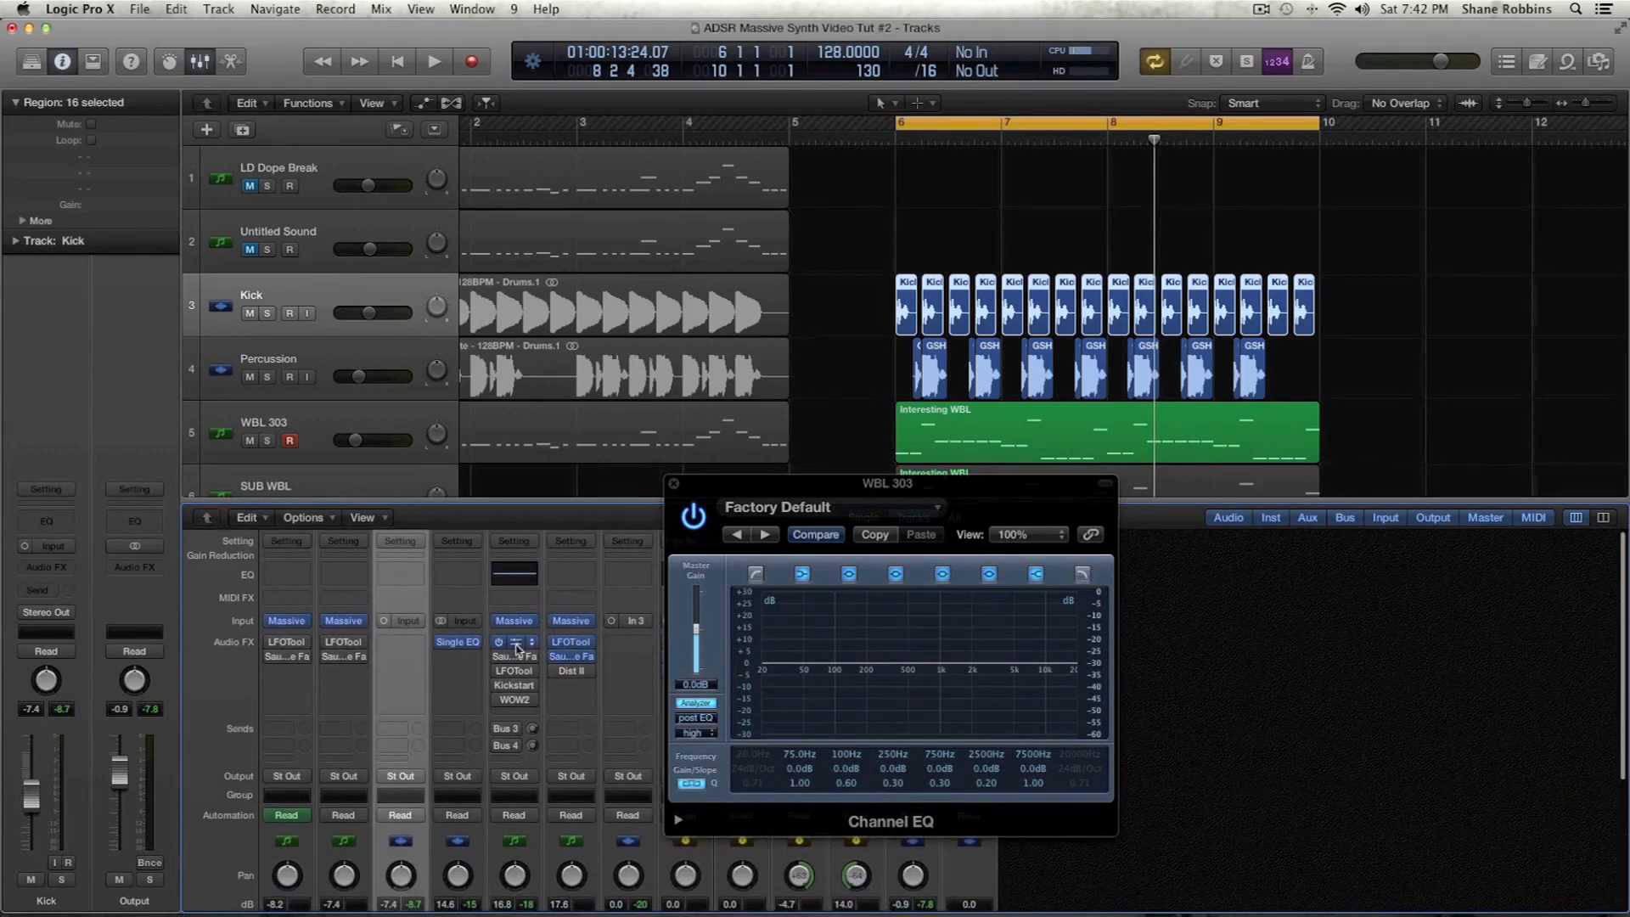
left_click_drag(515, 645, 400, 642)
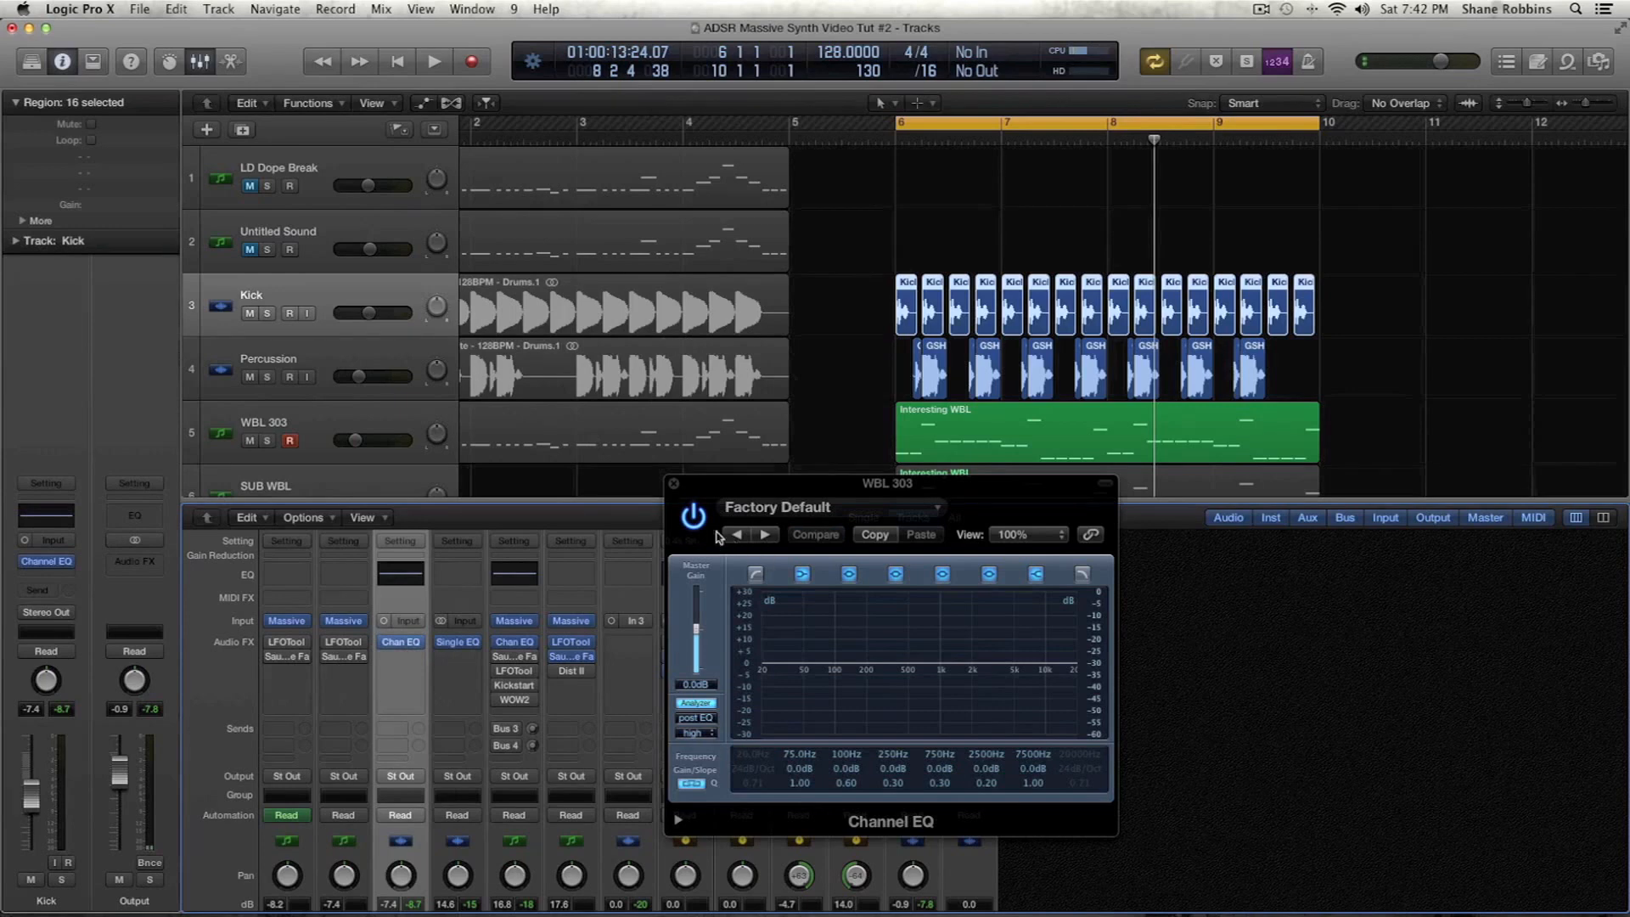
left_click(674, 486)
key("x")
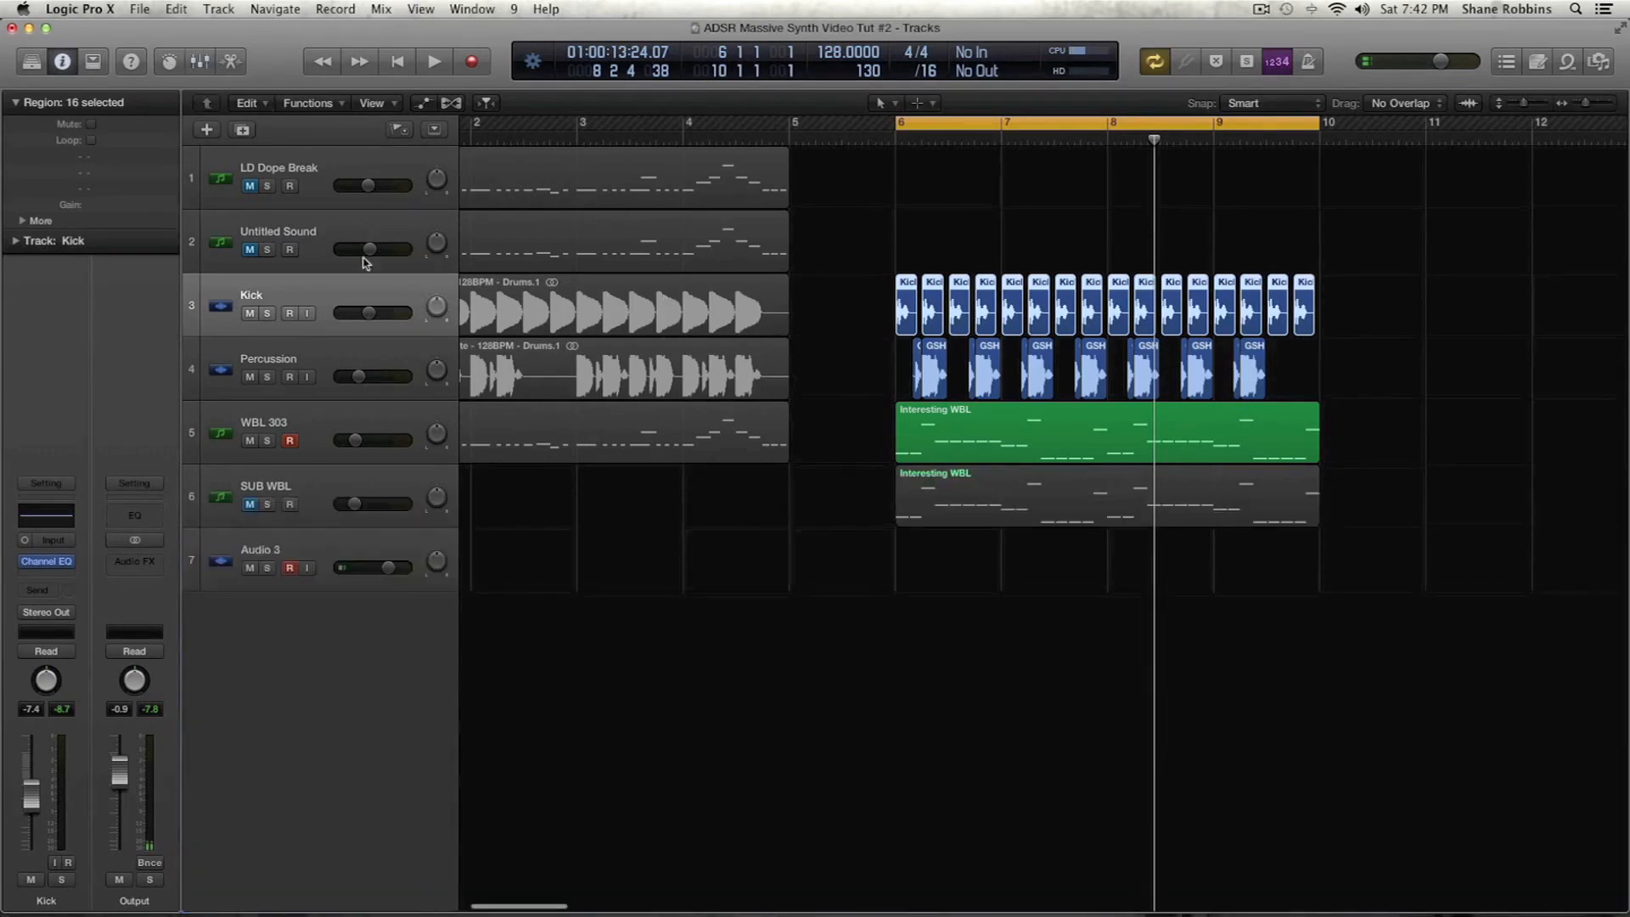
left_click(46, 562)
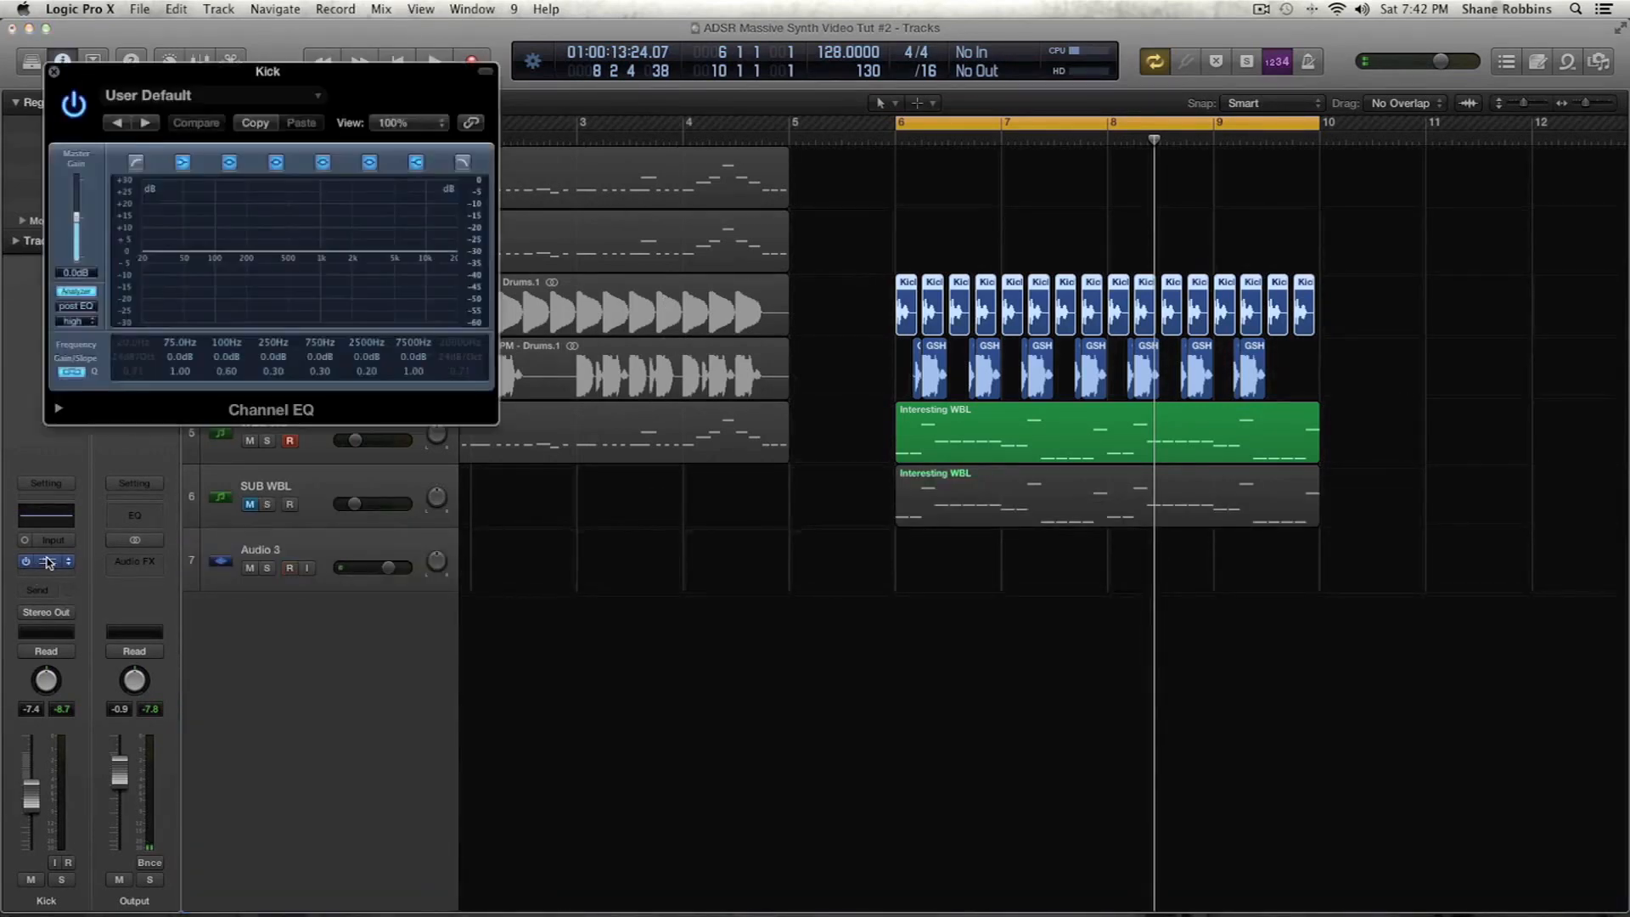
Solo the Kick regions and play them through the Channel EQ to examine the kick's low-frequency peaks in the analyzer
left_click(76, 291)
key("ctrl+s")
key("space")
left_click(75, 291)
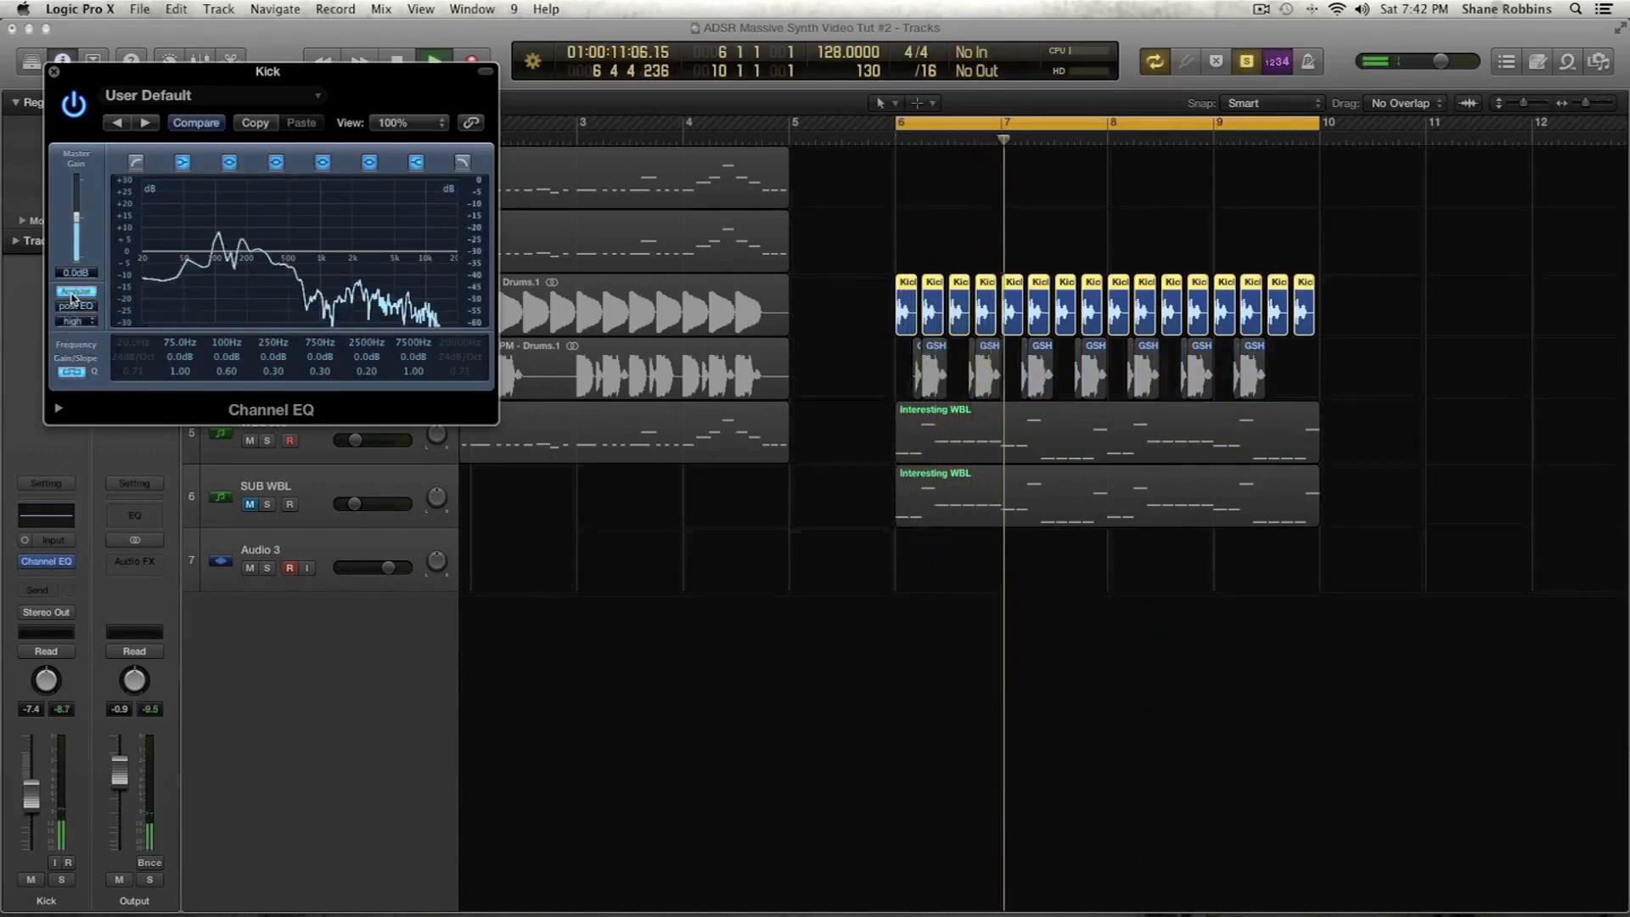
left_click(75, 291)
left_click(75, 291)
key("space")
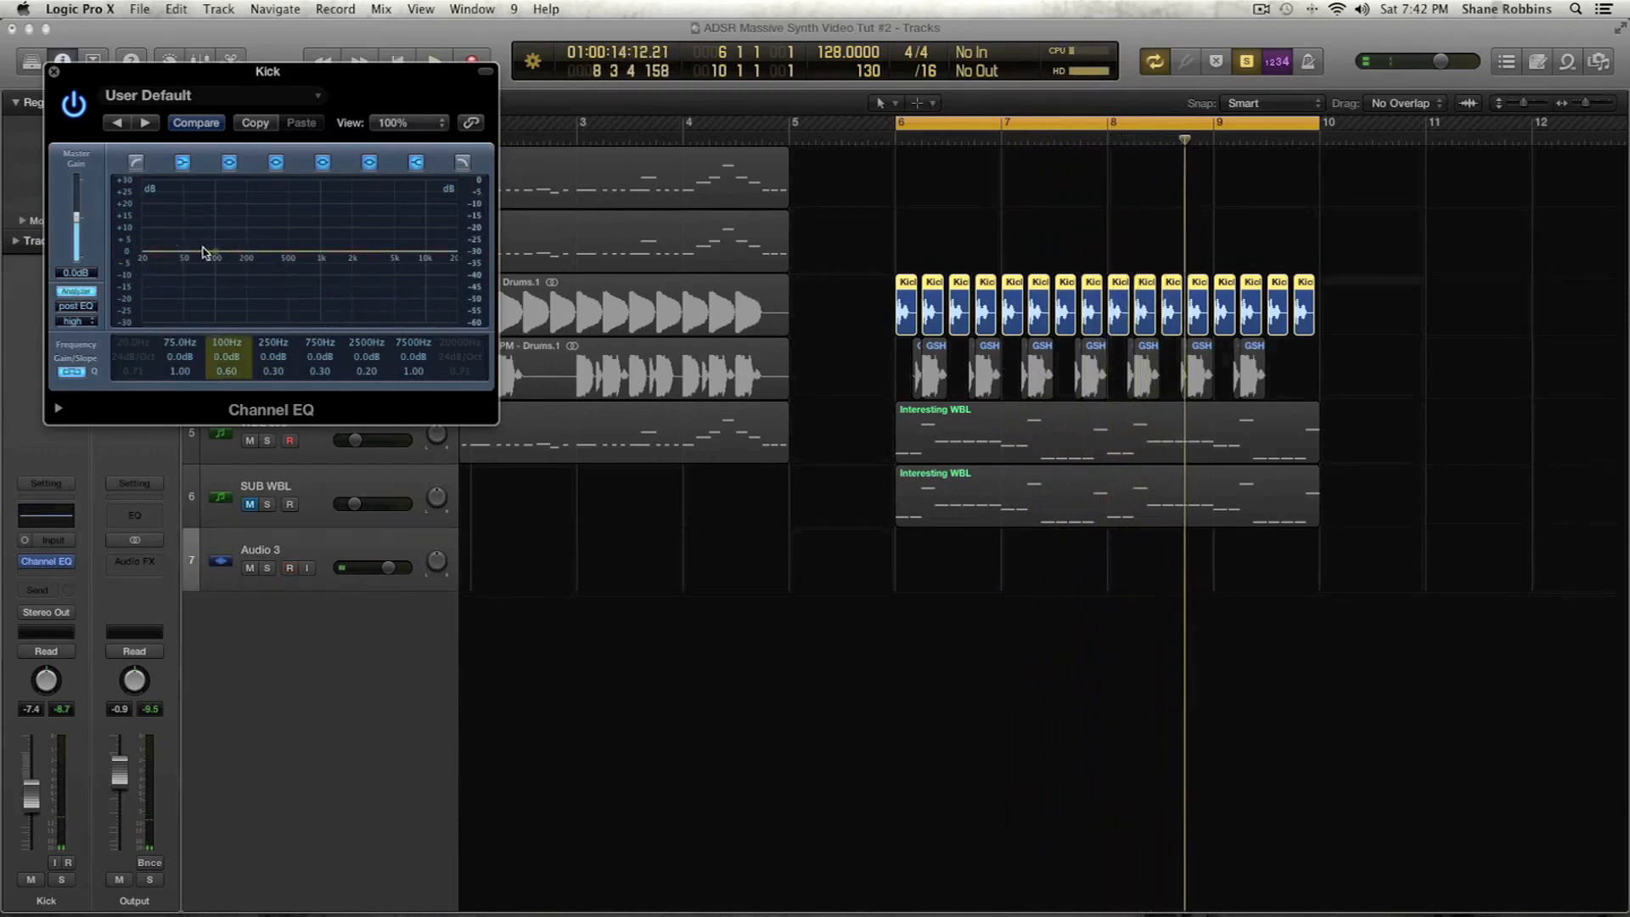
key("space")
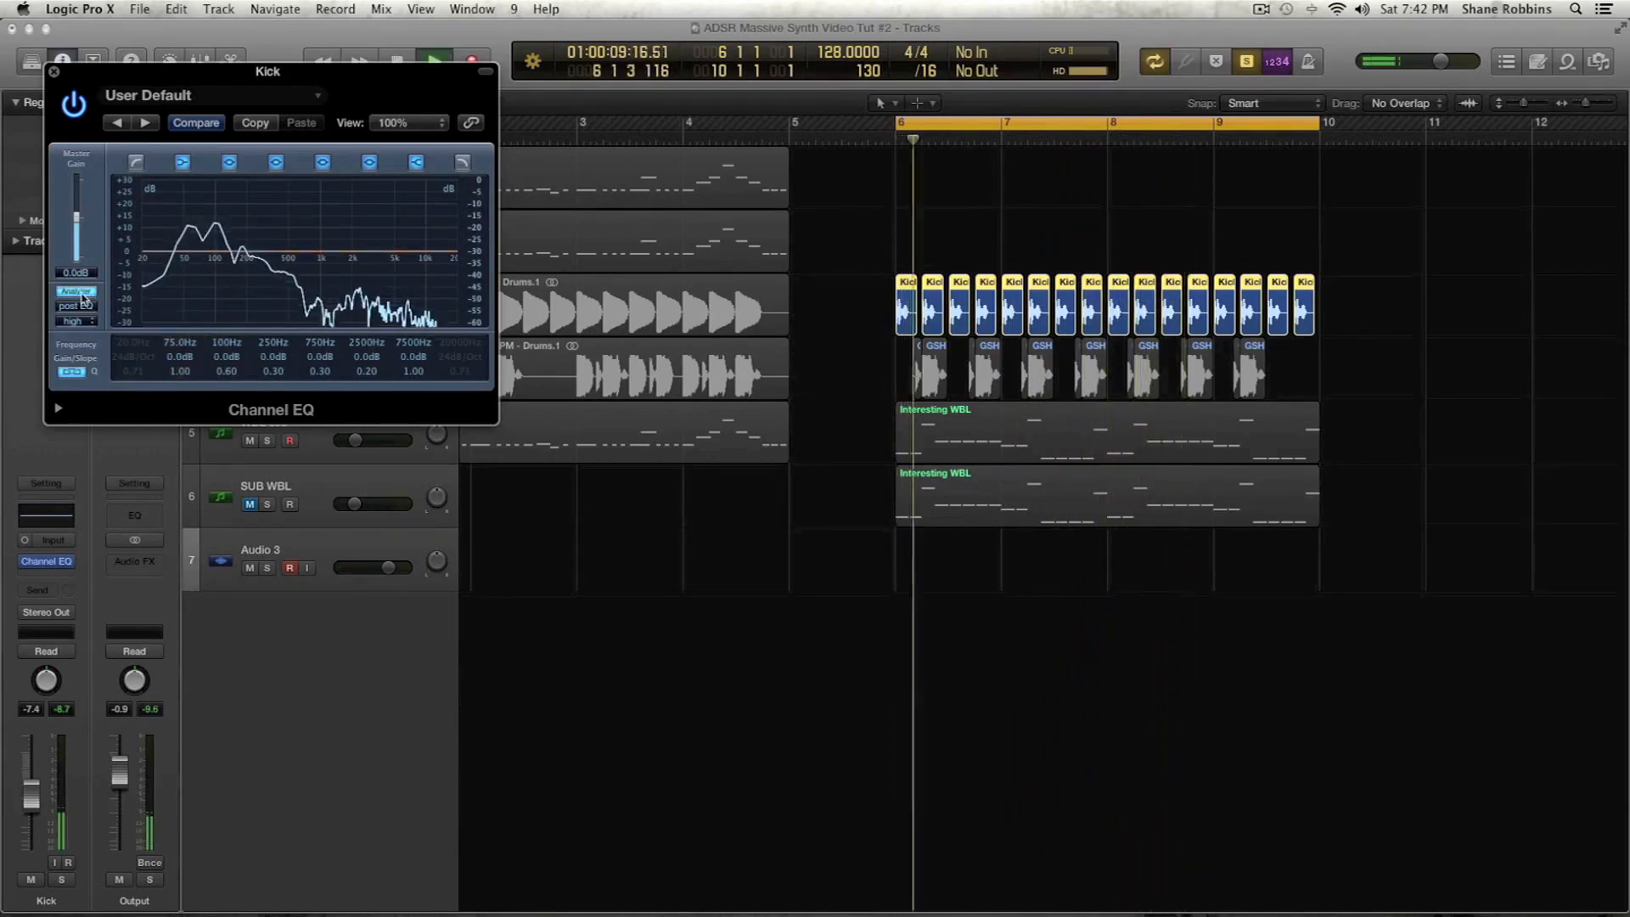
key("space")
Add a low cut at 31.5 Hz to the Kick's Channel EQ, check it in playback, and unsolo the kick
left_click(135, 162)
left_click_drag(159, 189, 168, 193)
key("space")
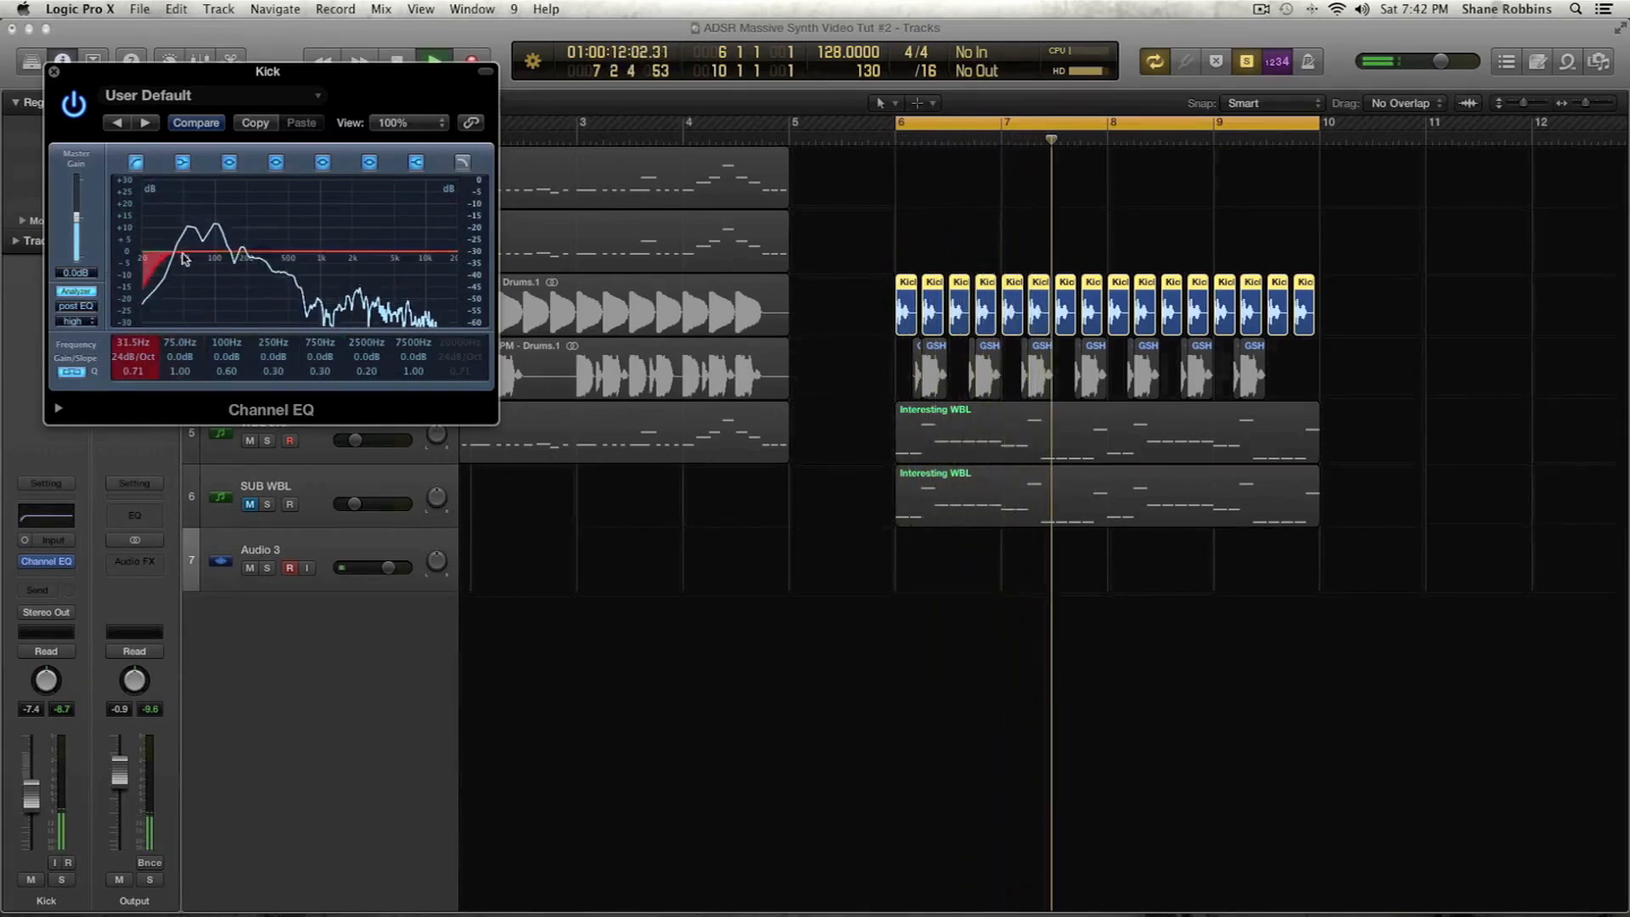
key("space")
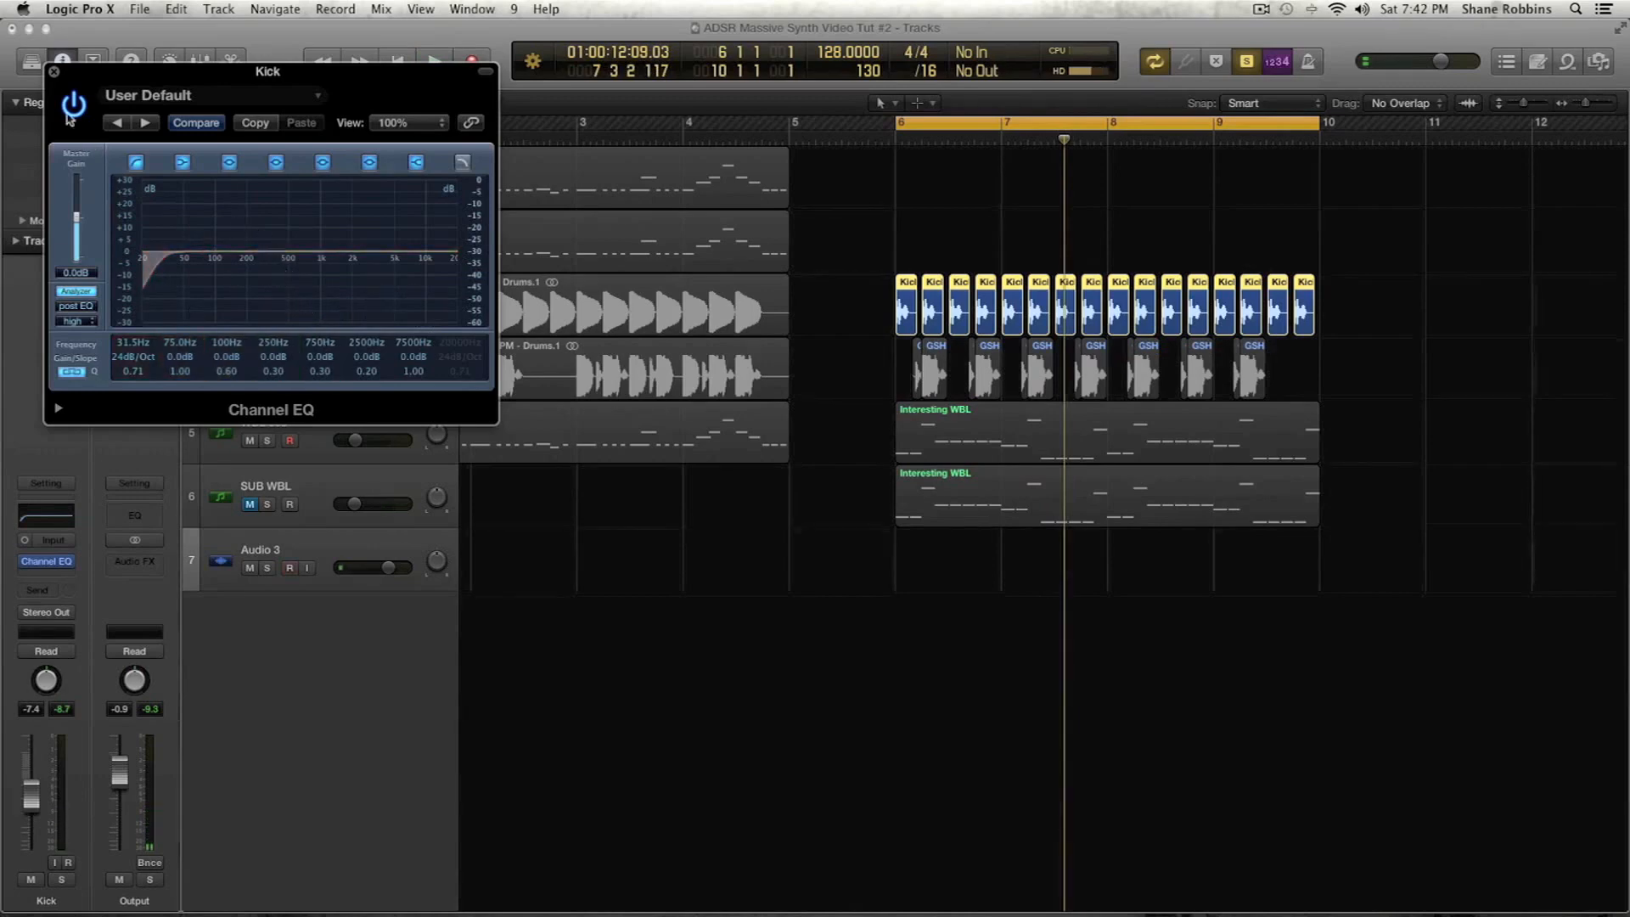
left_click(53, 73)
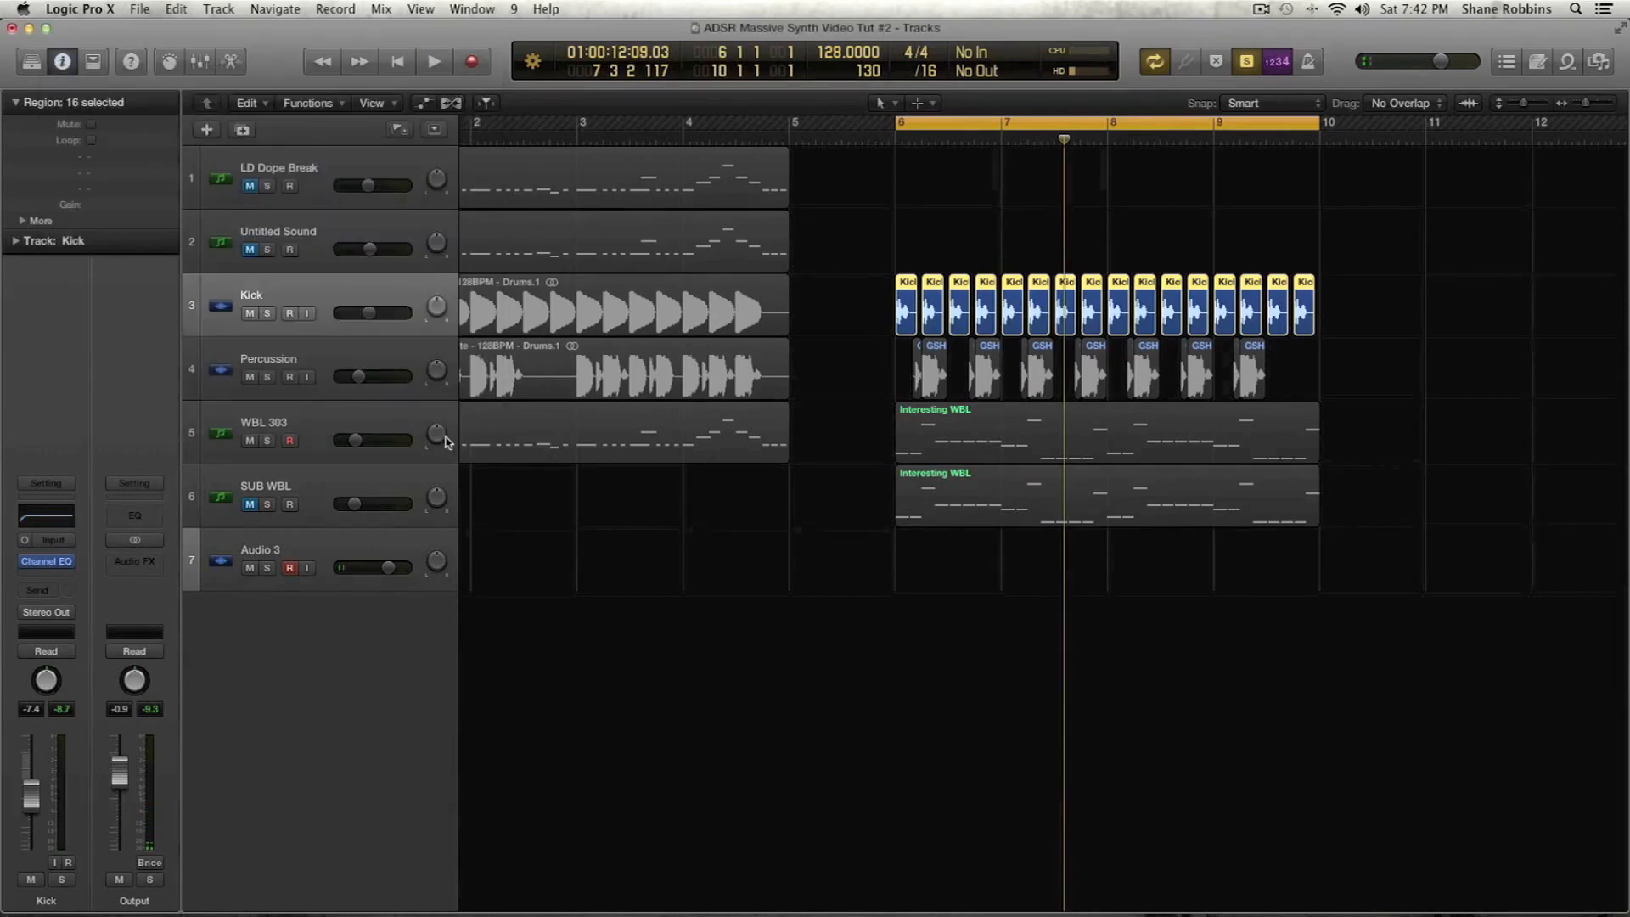
key("ctrl+s")
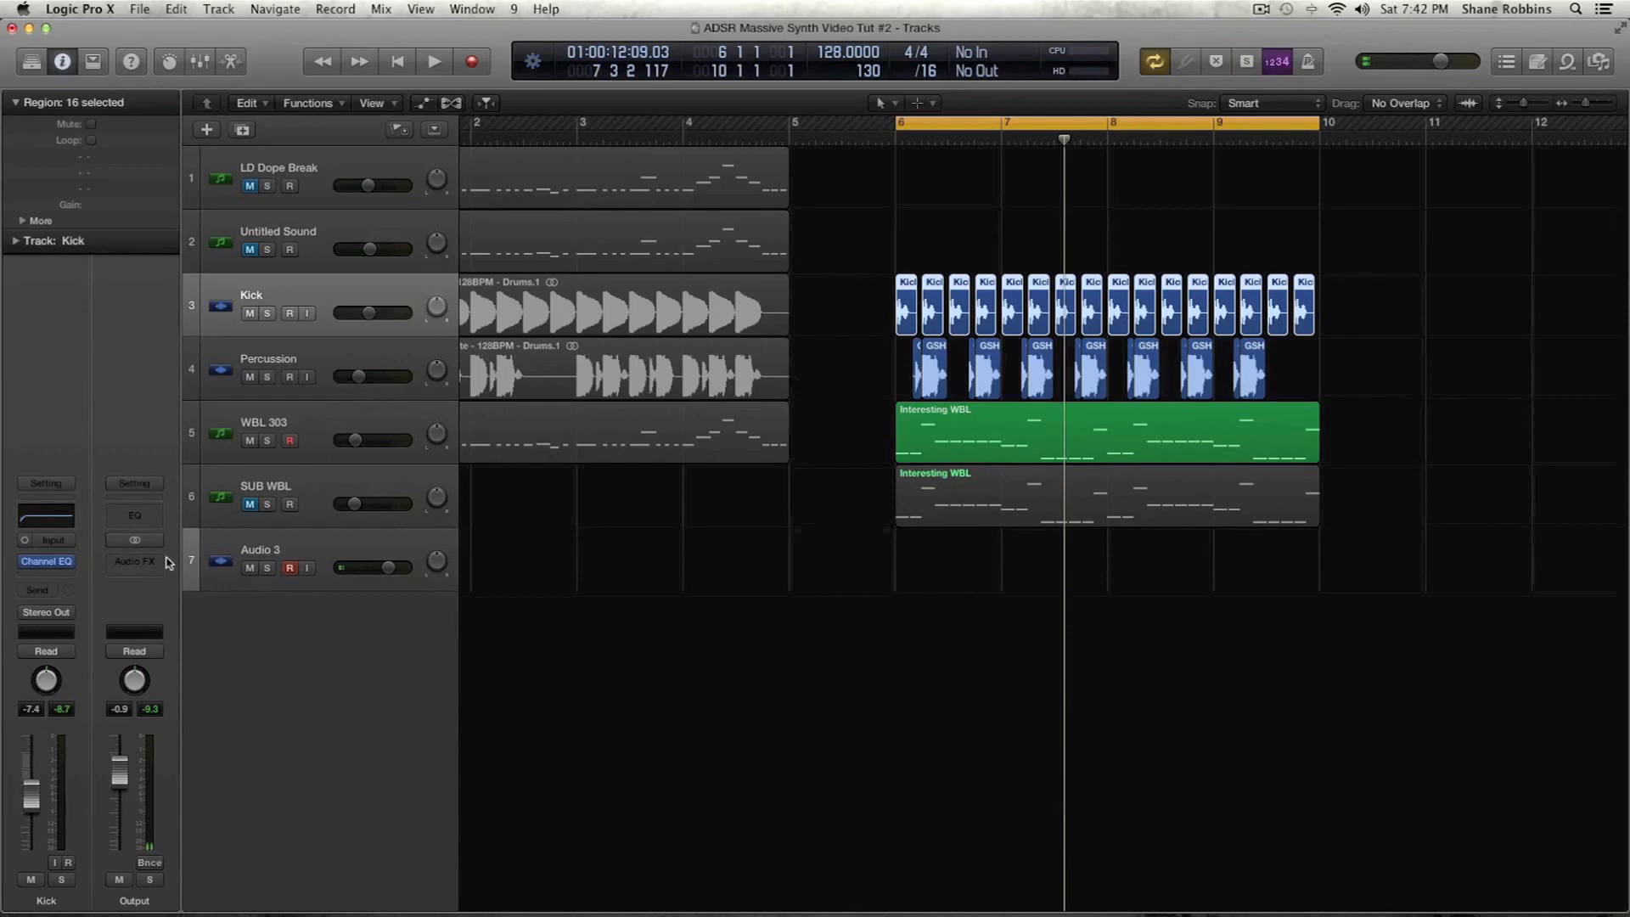
Open the WBL 303 track's Channel EQ and play its region soloed to examine the bass's spectrum
left_click(337, 429)
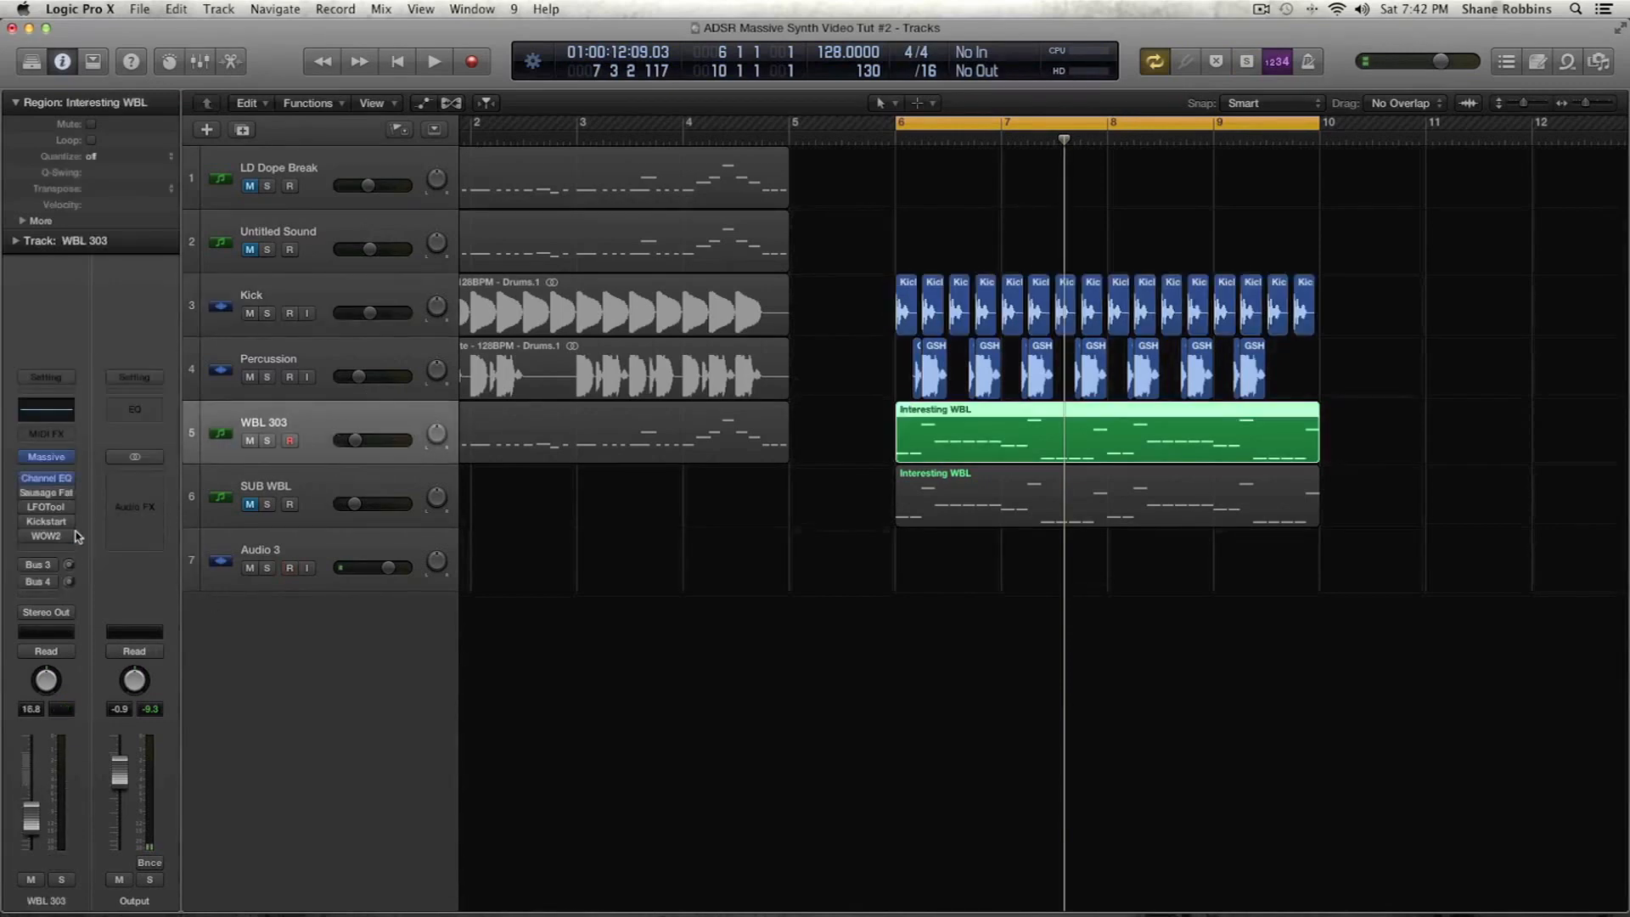
left_click(43, 482)
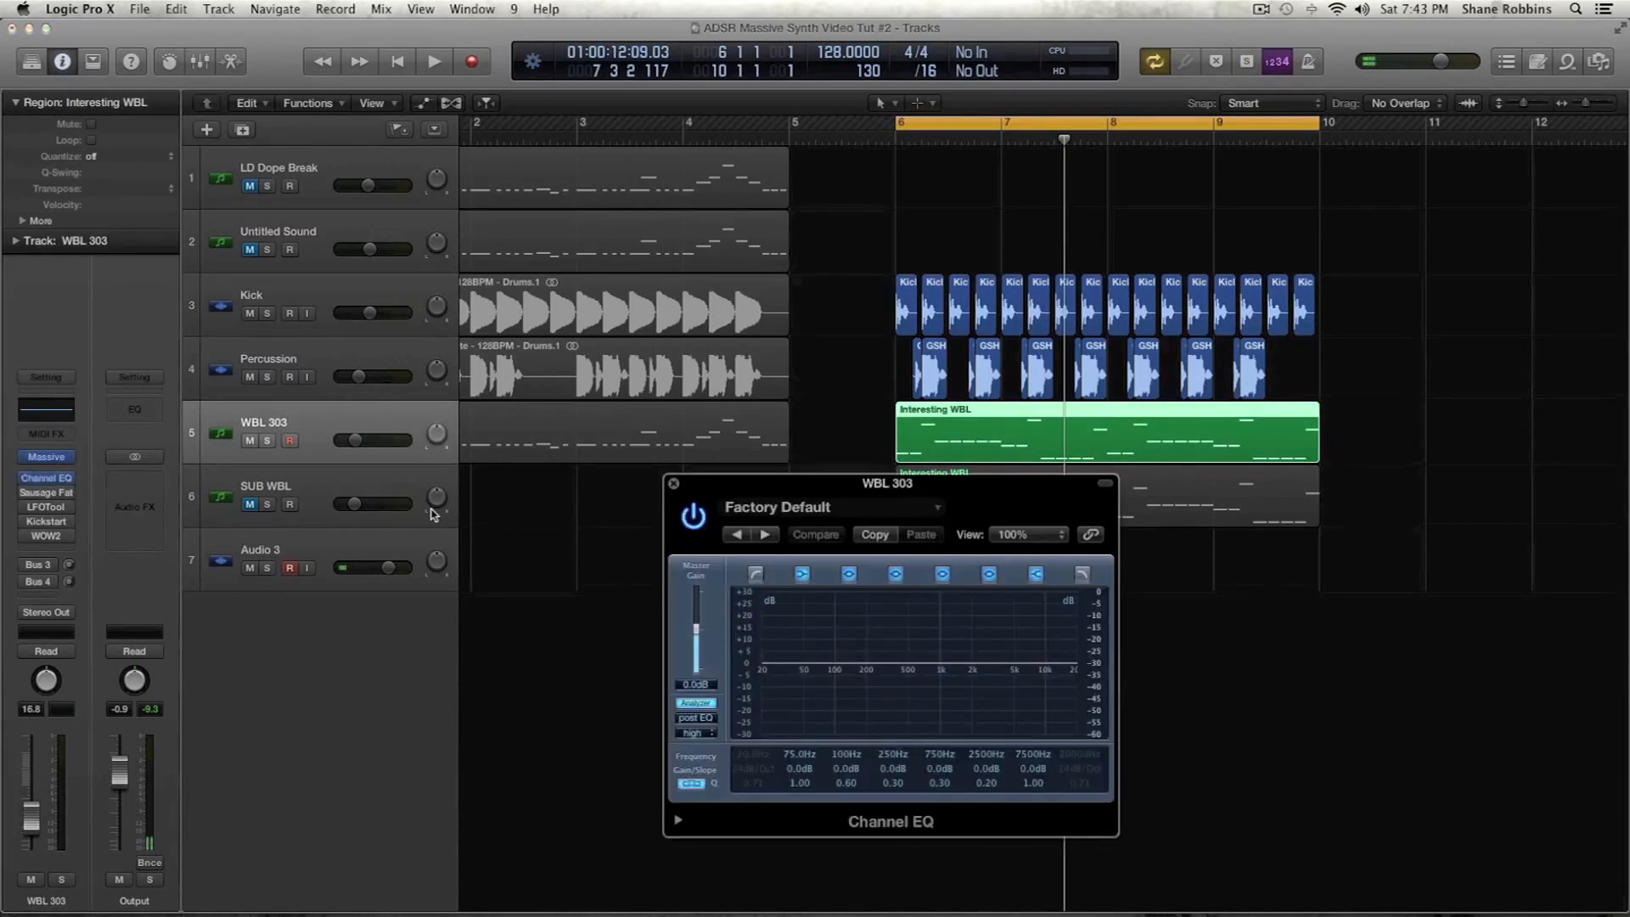
key("ctrl+s")
key("space")
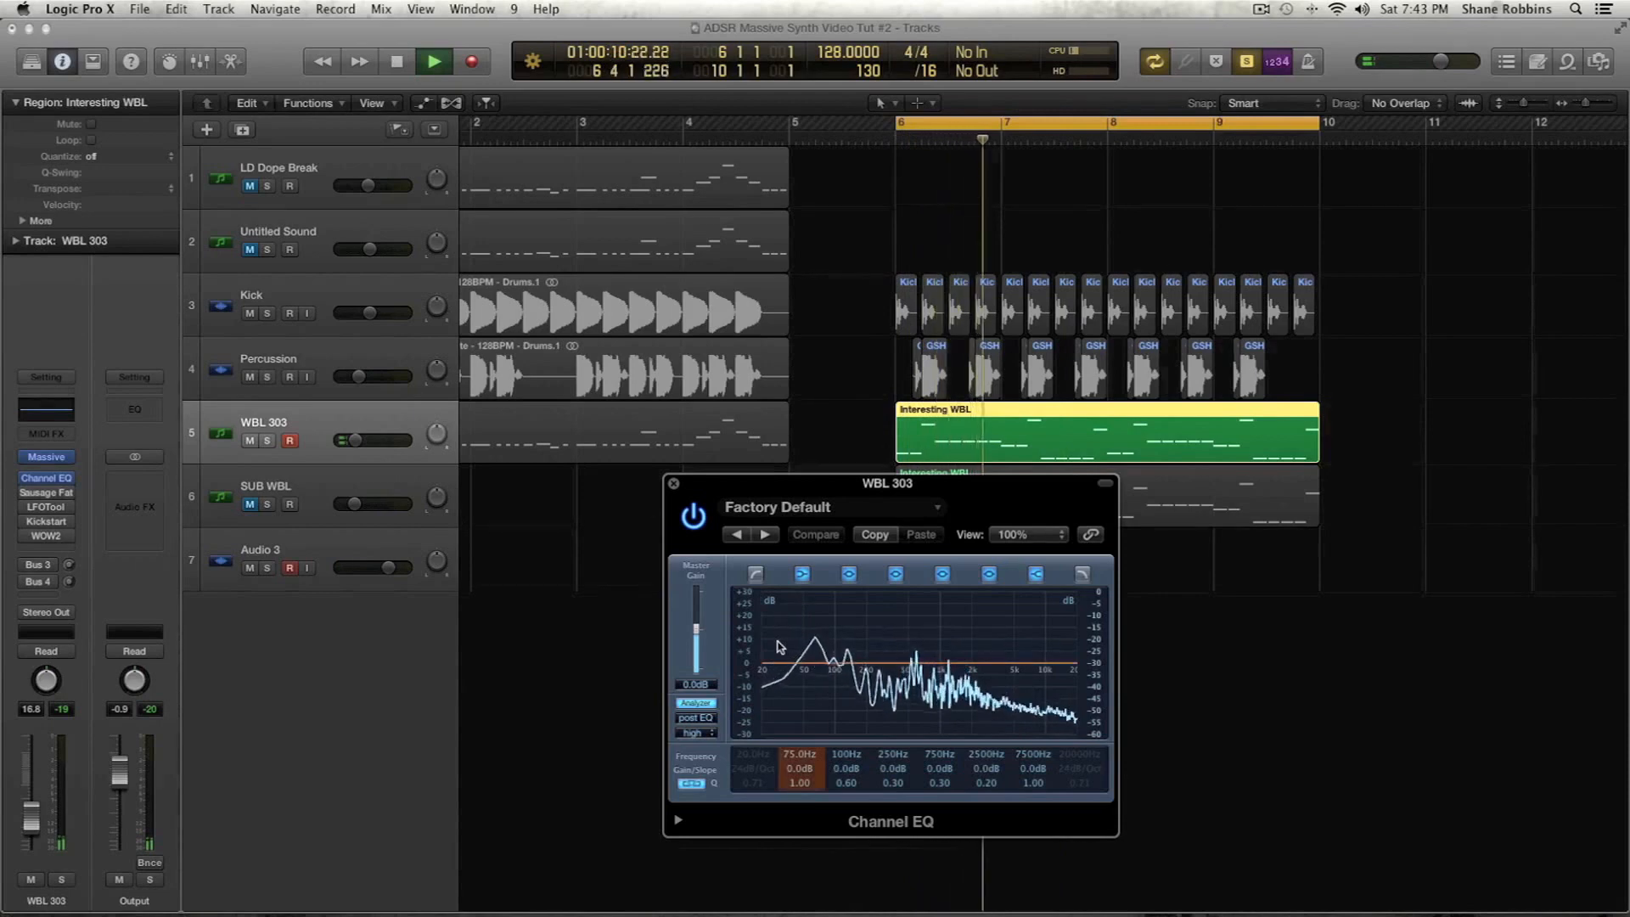
key("space")
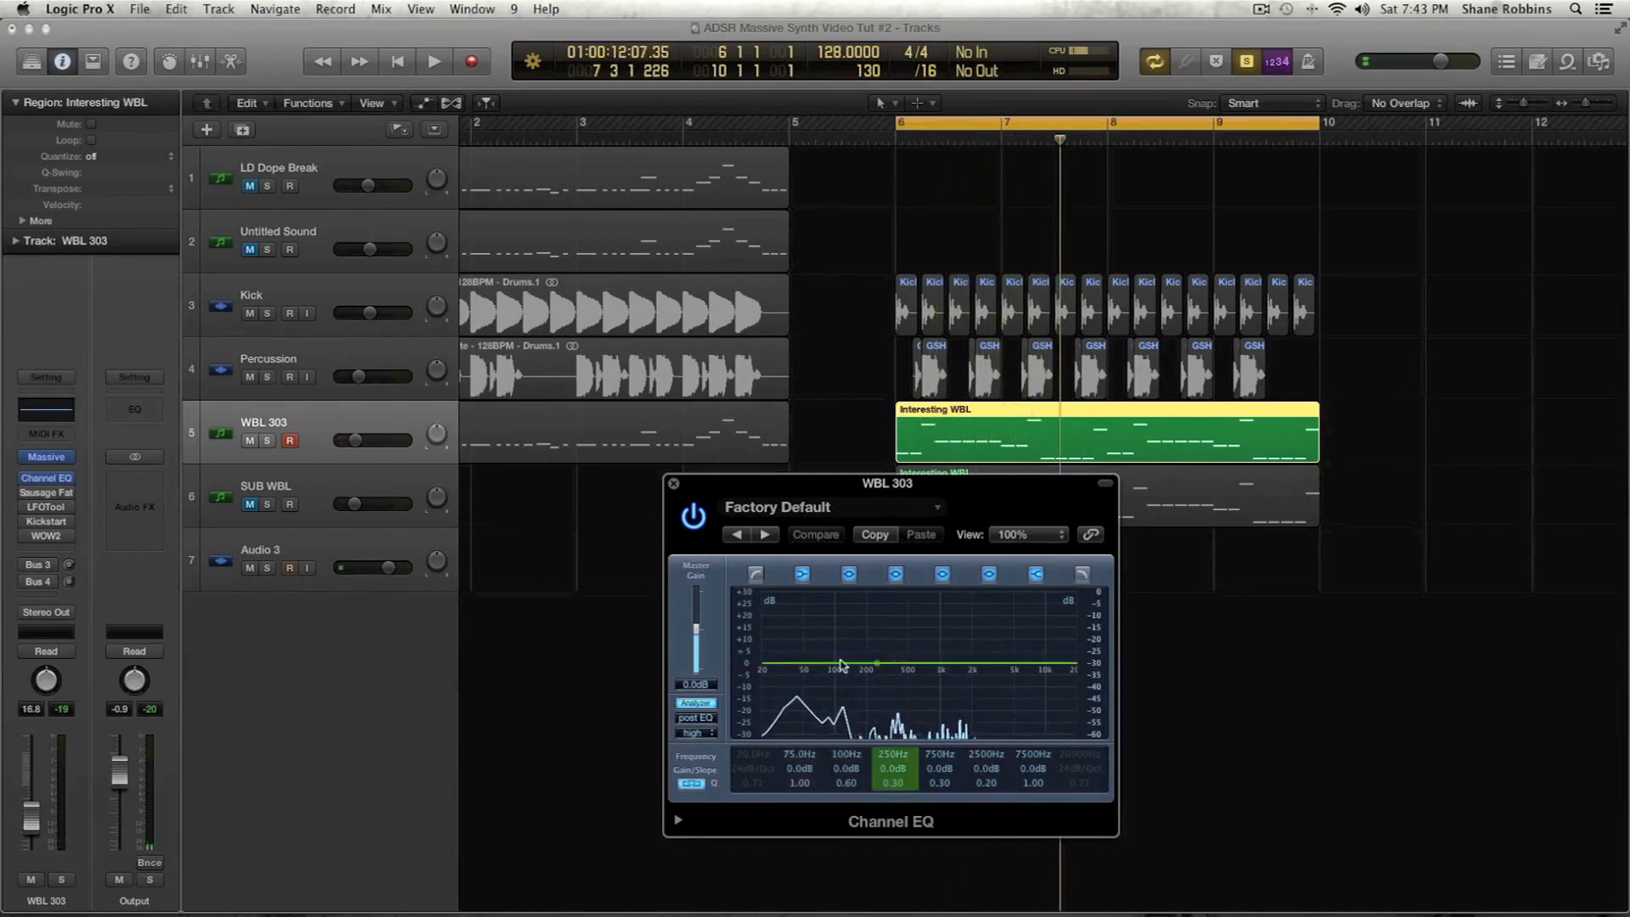
Add a low cut at 56 Hz to the WBL 303's Channel EQ, unsolo the bass, and audition the cut in the full loop
left_click(754, 574)
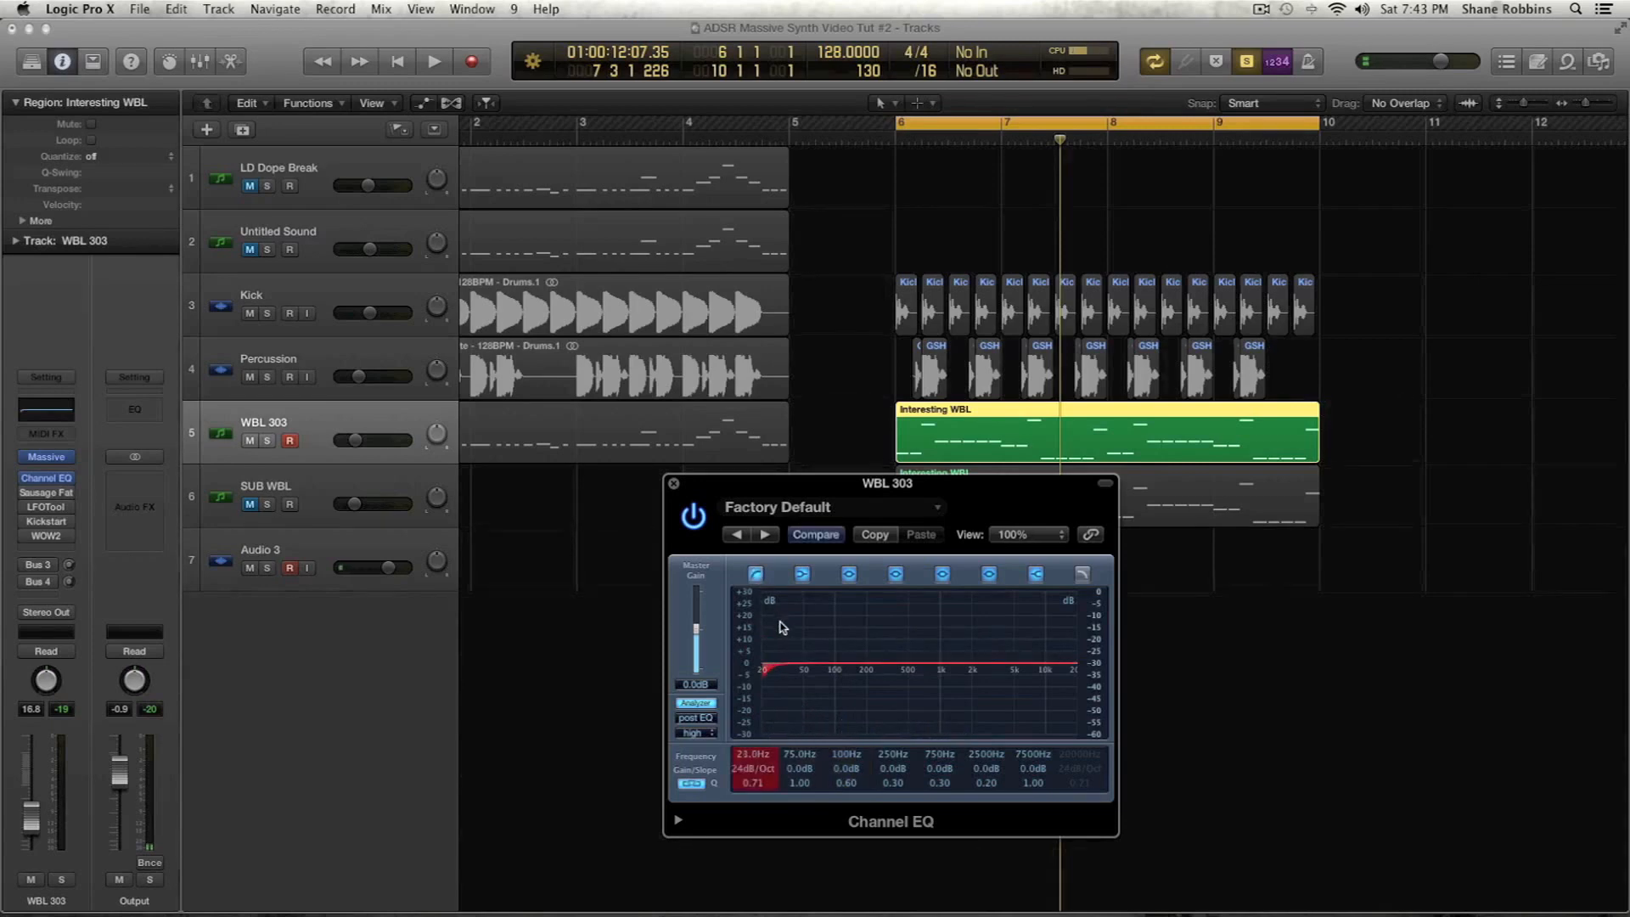
left_click_drag(782, 627, 821, 680)
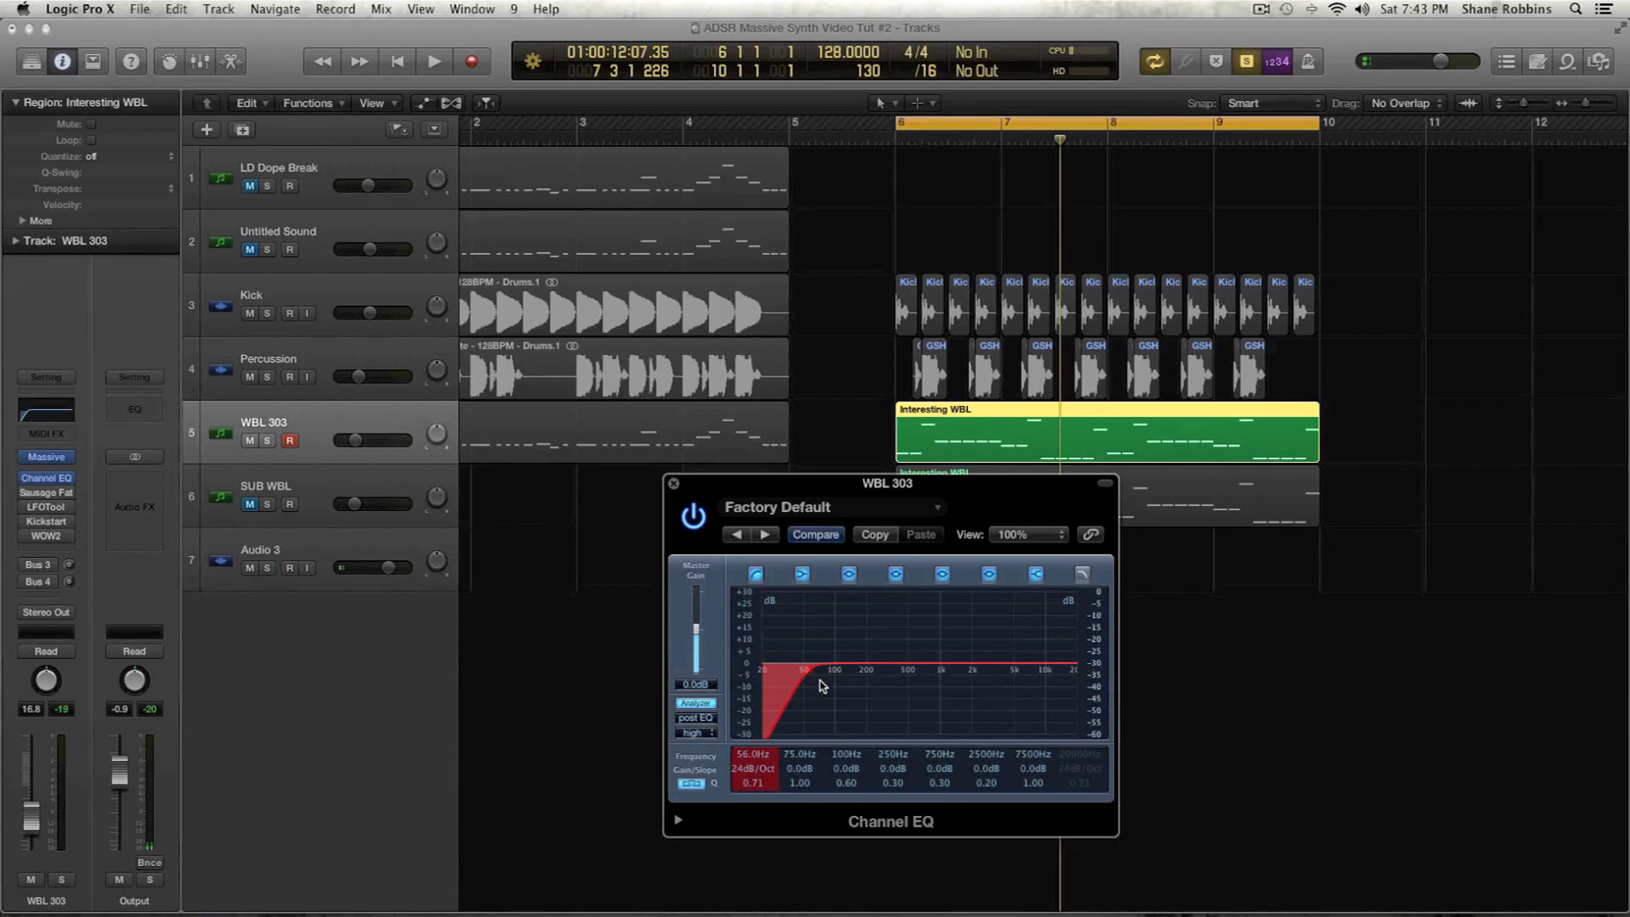
key("ctrl+s")
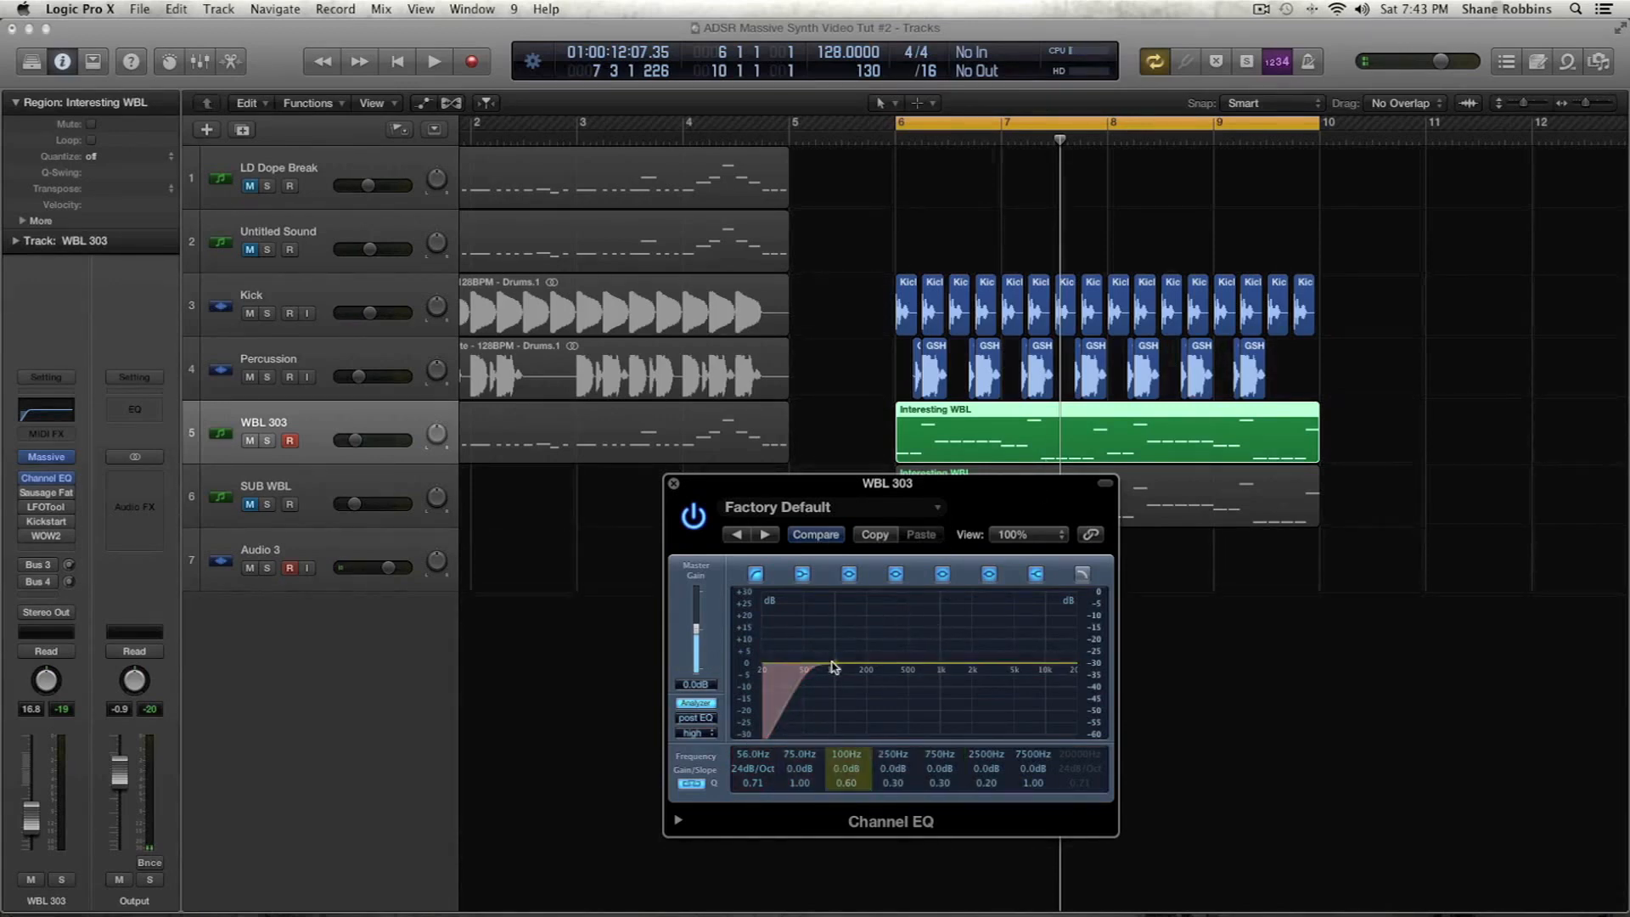
key("space")
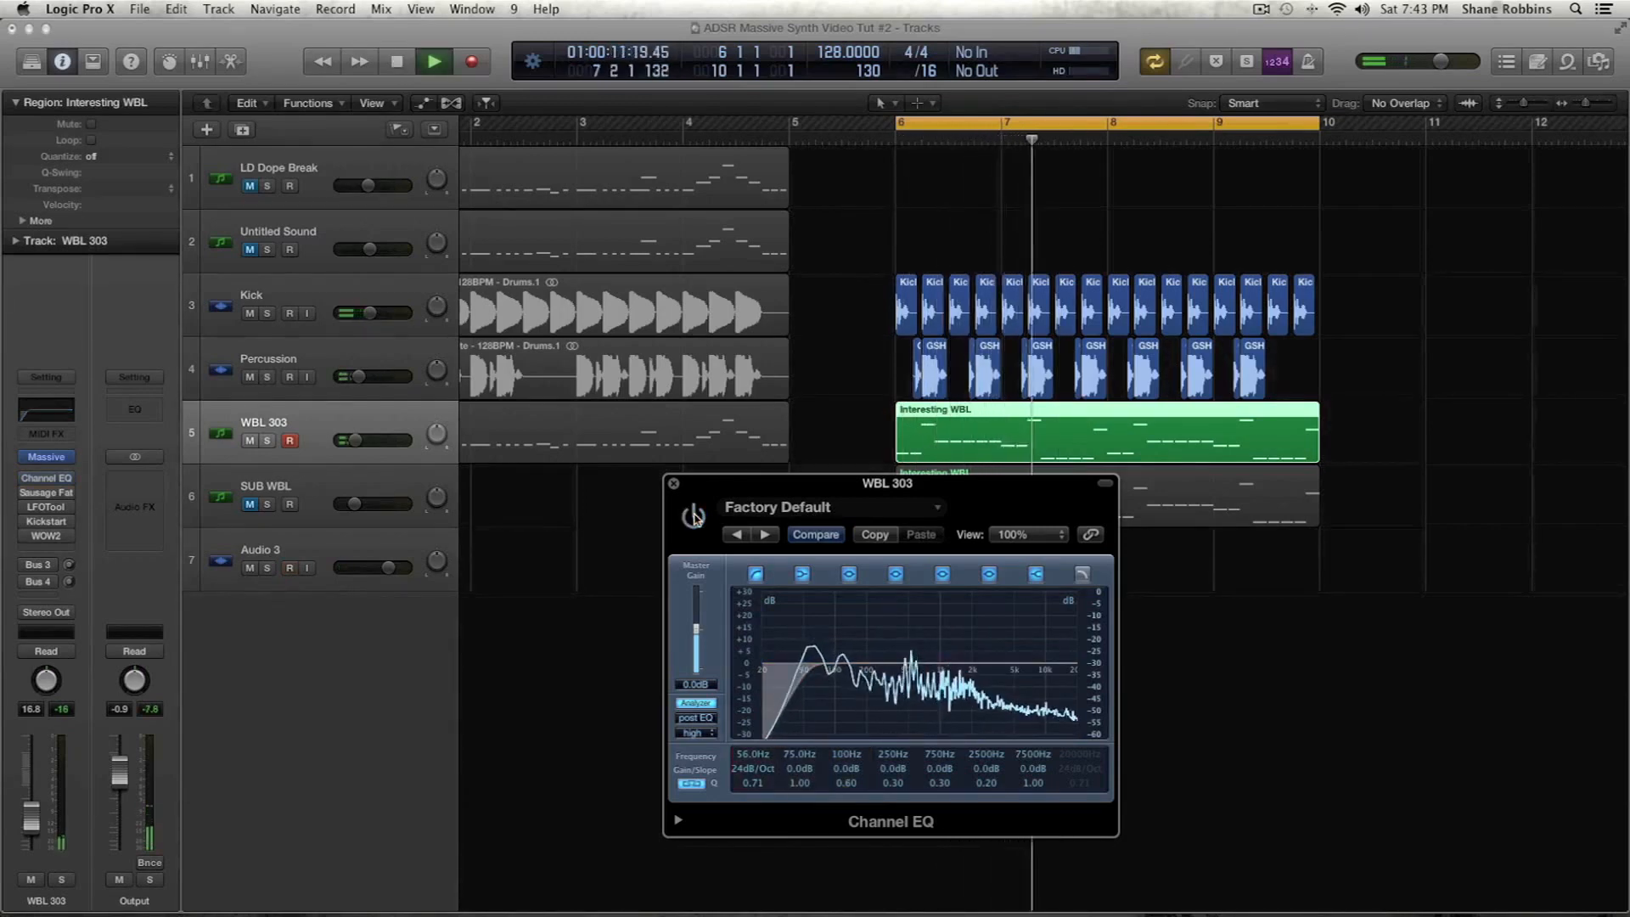
key("space")
Set the WBL 303's low cut to 70 Hz and compare the full loop with the Channel EQ active and bypassed
left_click_drag(799, 658, 808, 689)
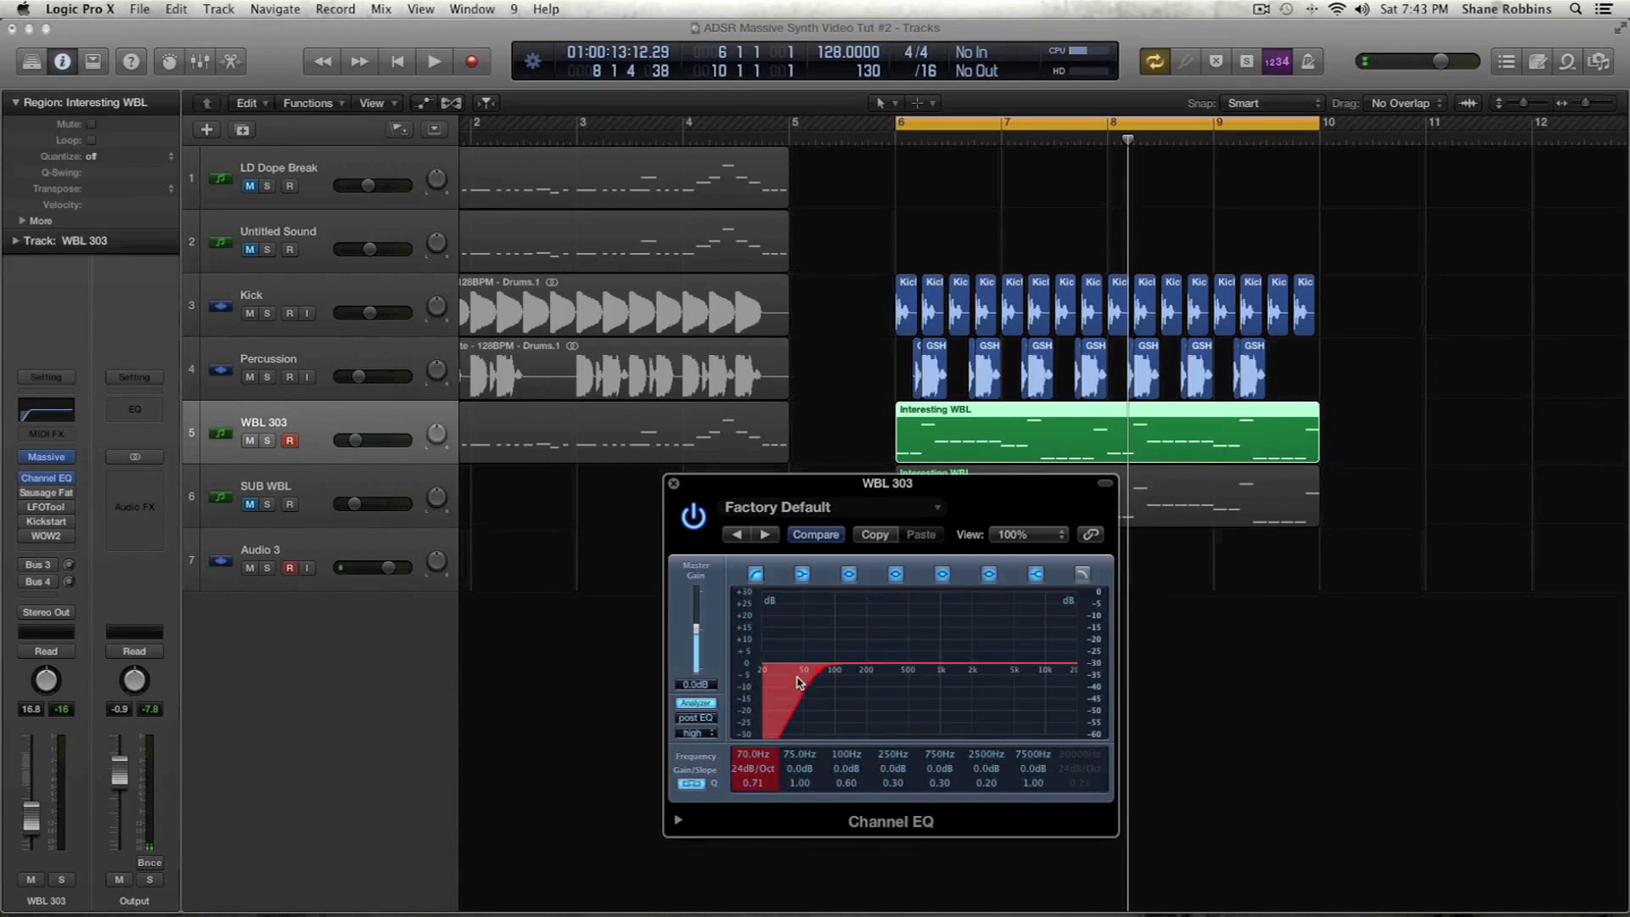
key("space")
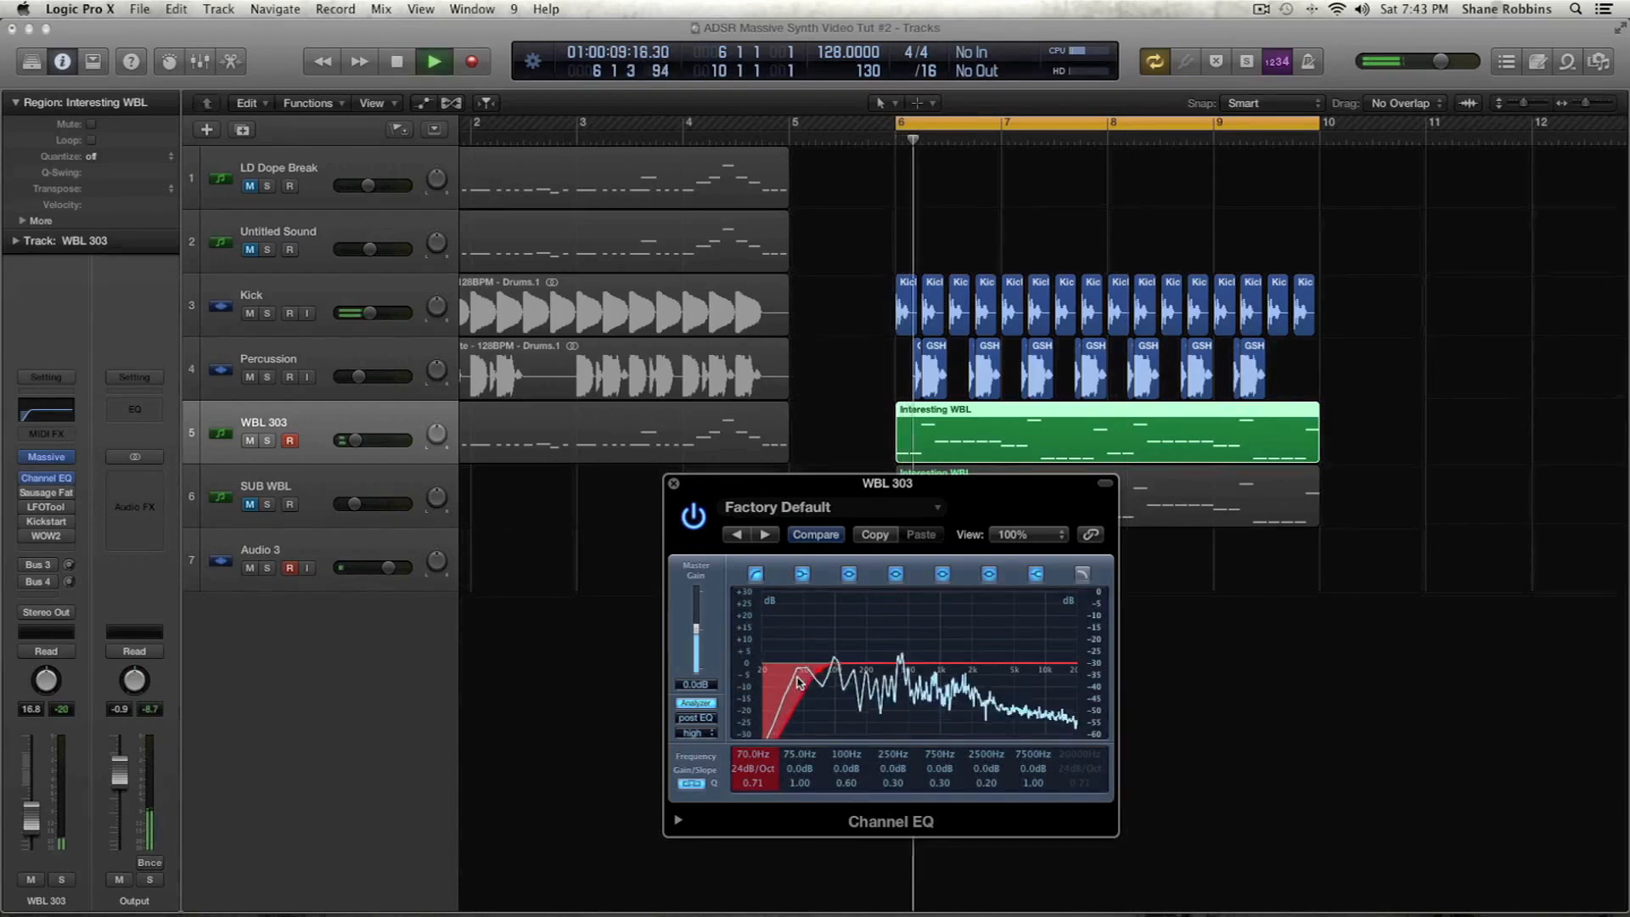
left_click(694, 516)
key("space")
key("space")
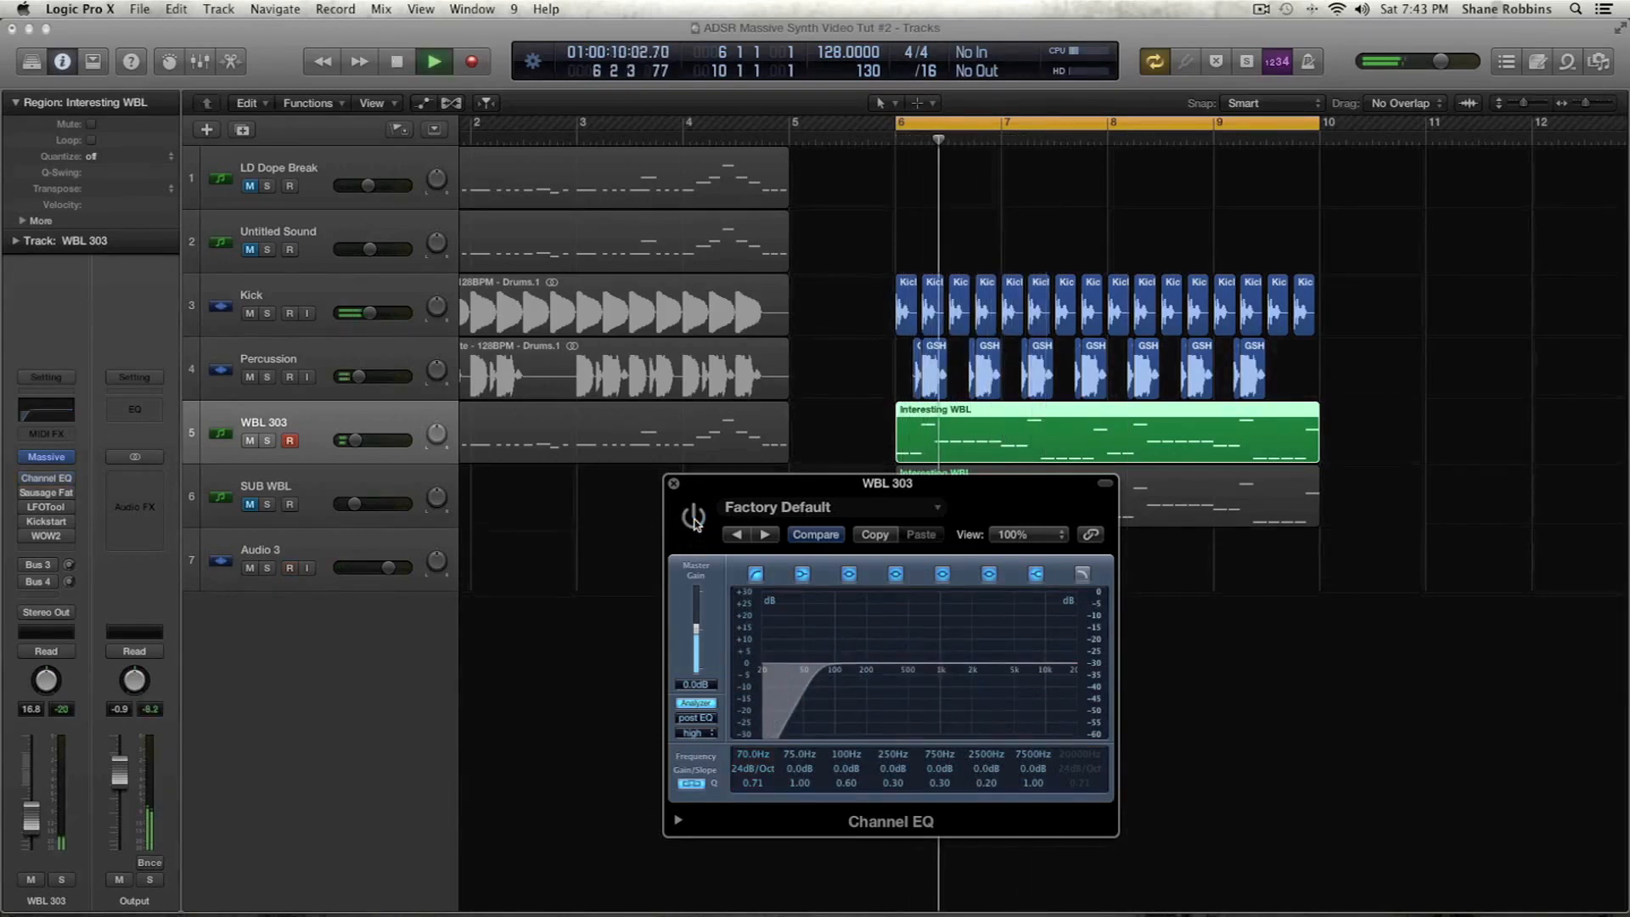
key("space")
left_click(693, 517)
left_click(673, 483)
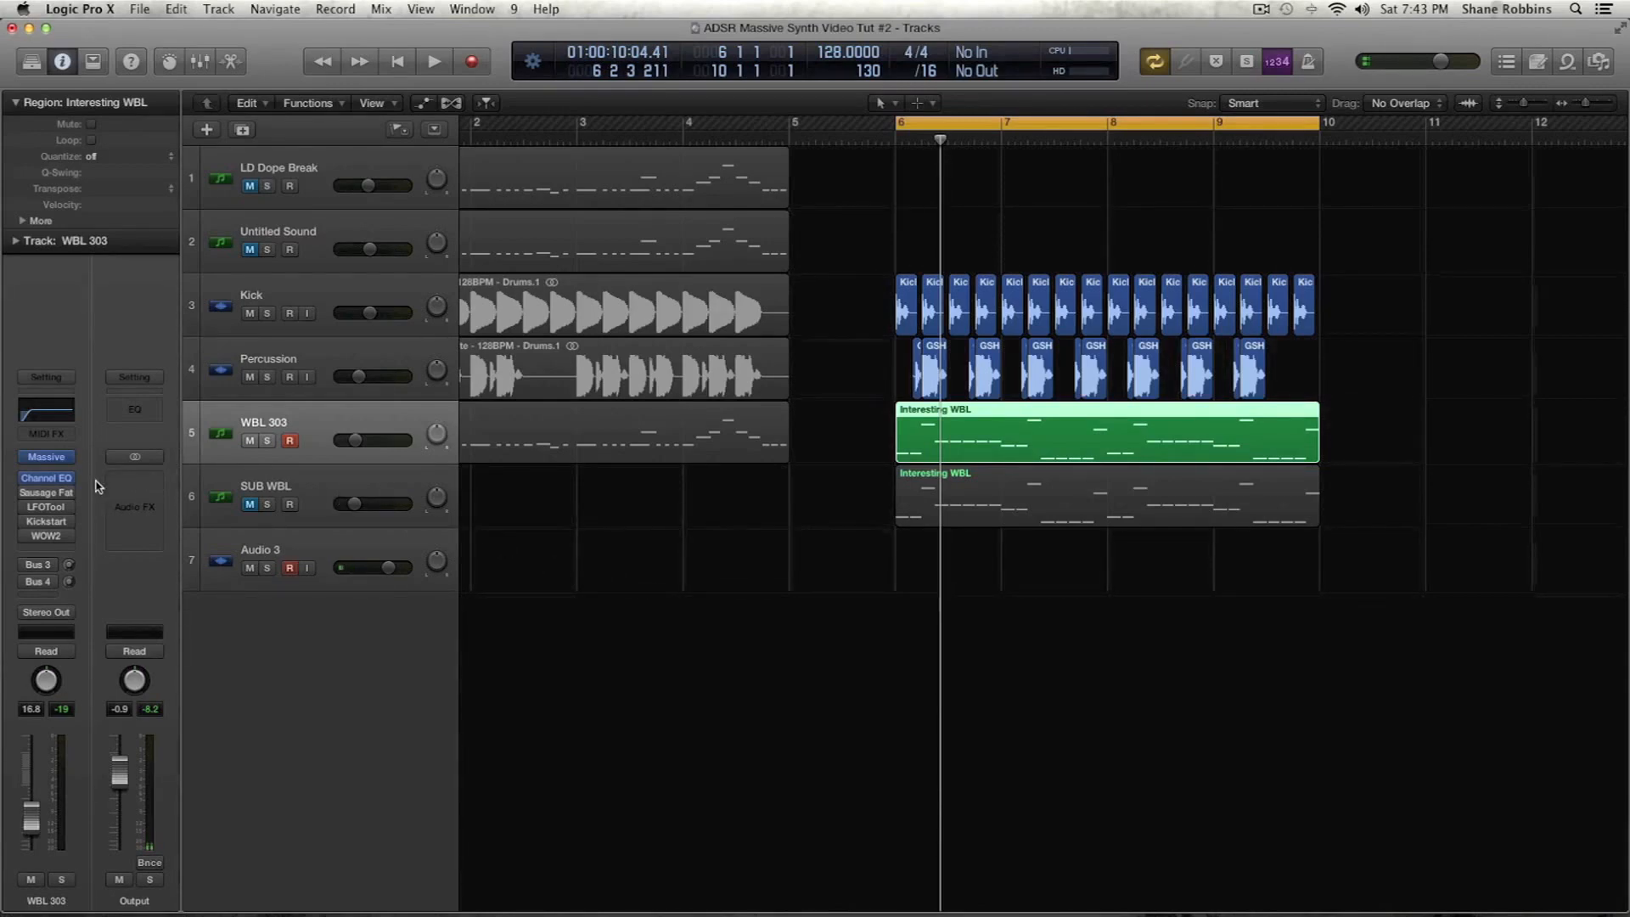
Reopen the WBL 303's Channel EQ and look through the Distortion plug-ins available for the insert slot after it
mouse_move(47, 498)
left_click(46, 477)
left_click_drag(901, 483, 677, 570)
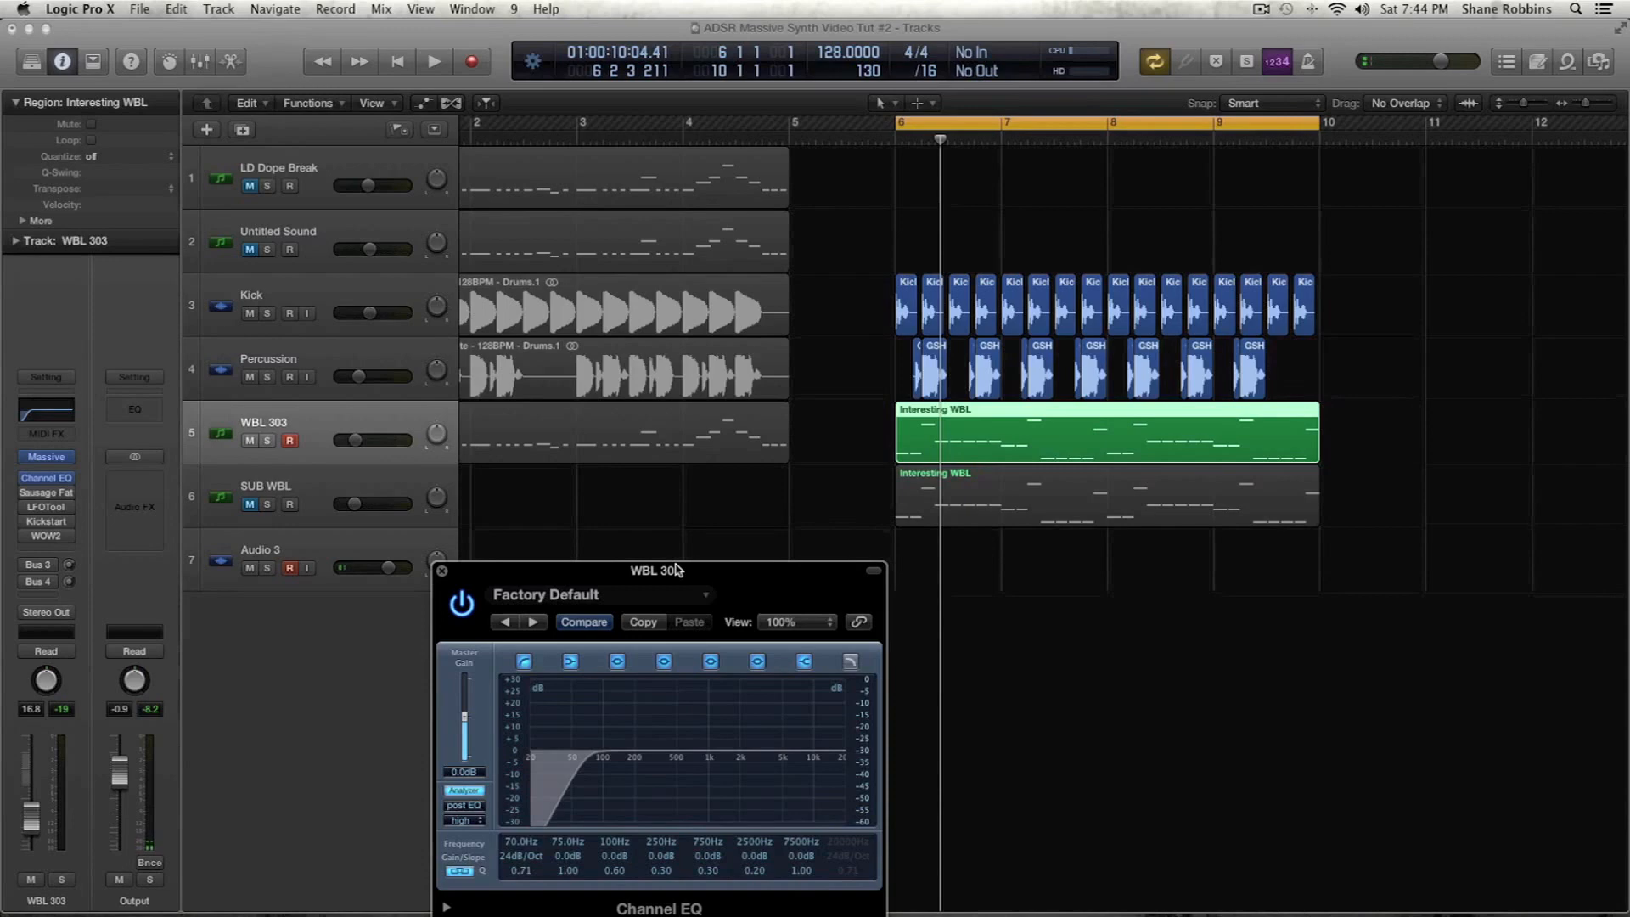
mouse_move(62, 492)
left_click(51, 497)
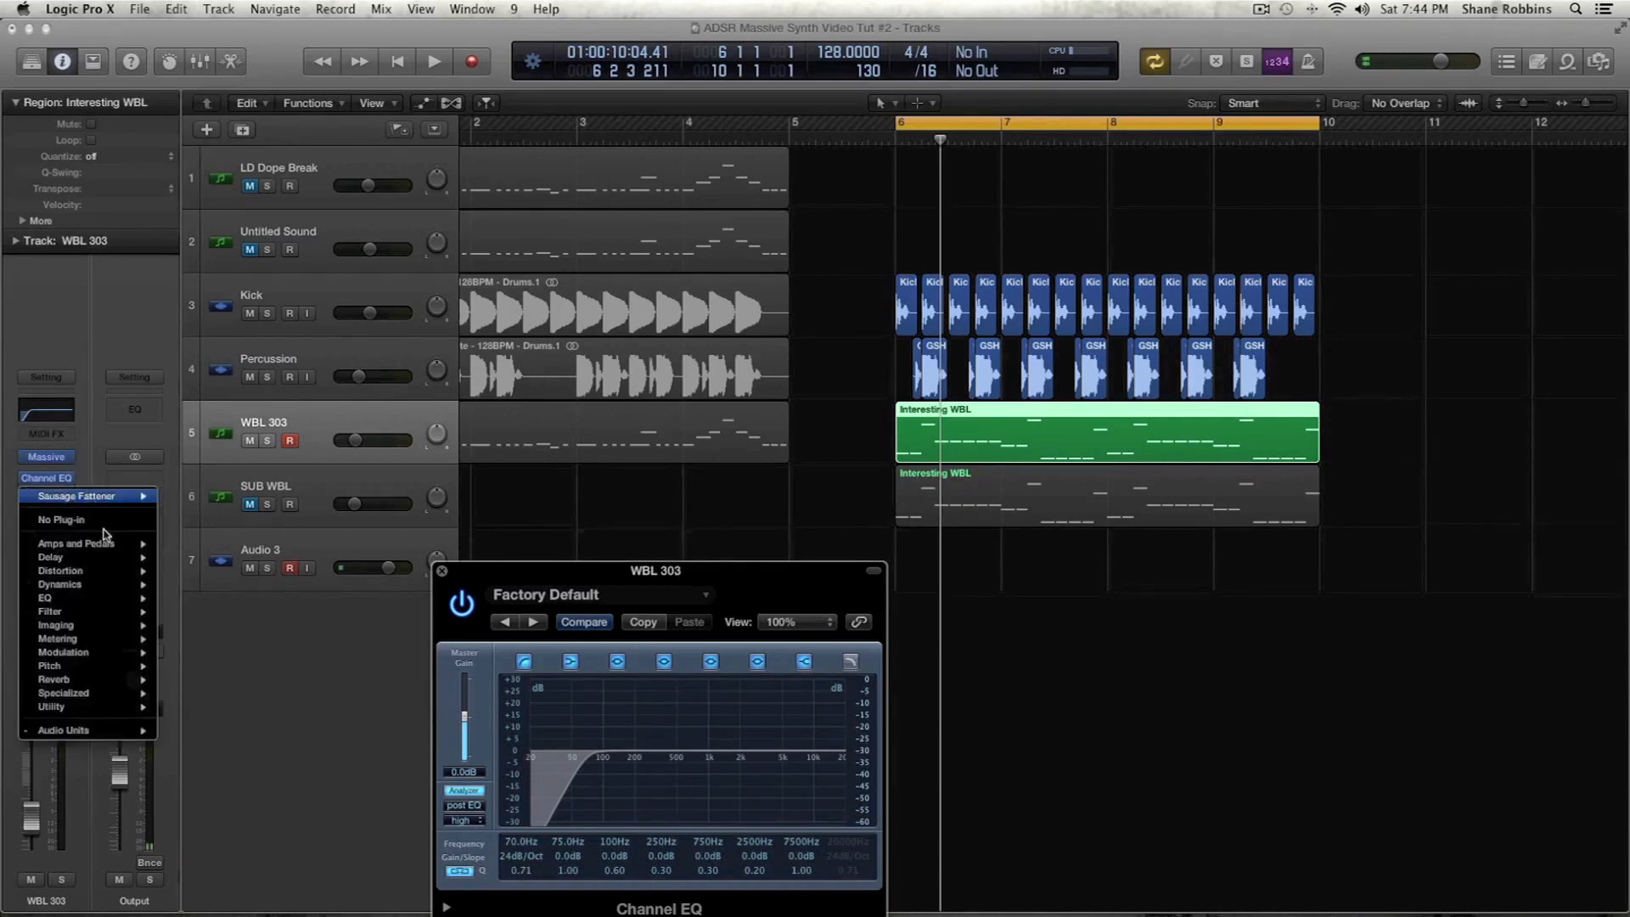
mouse_move(104, 575)
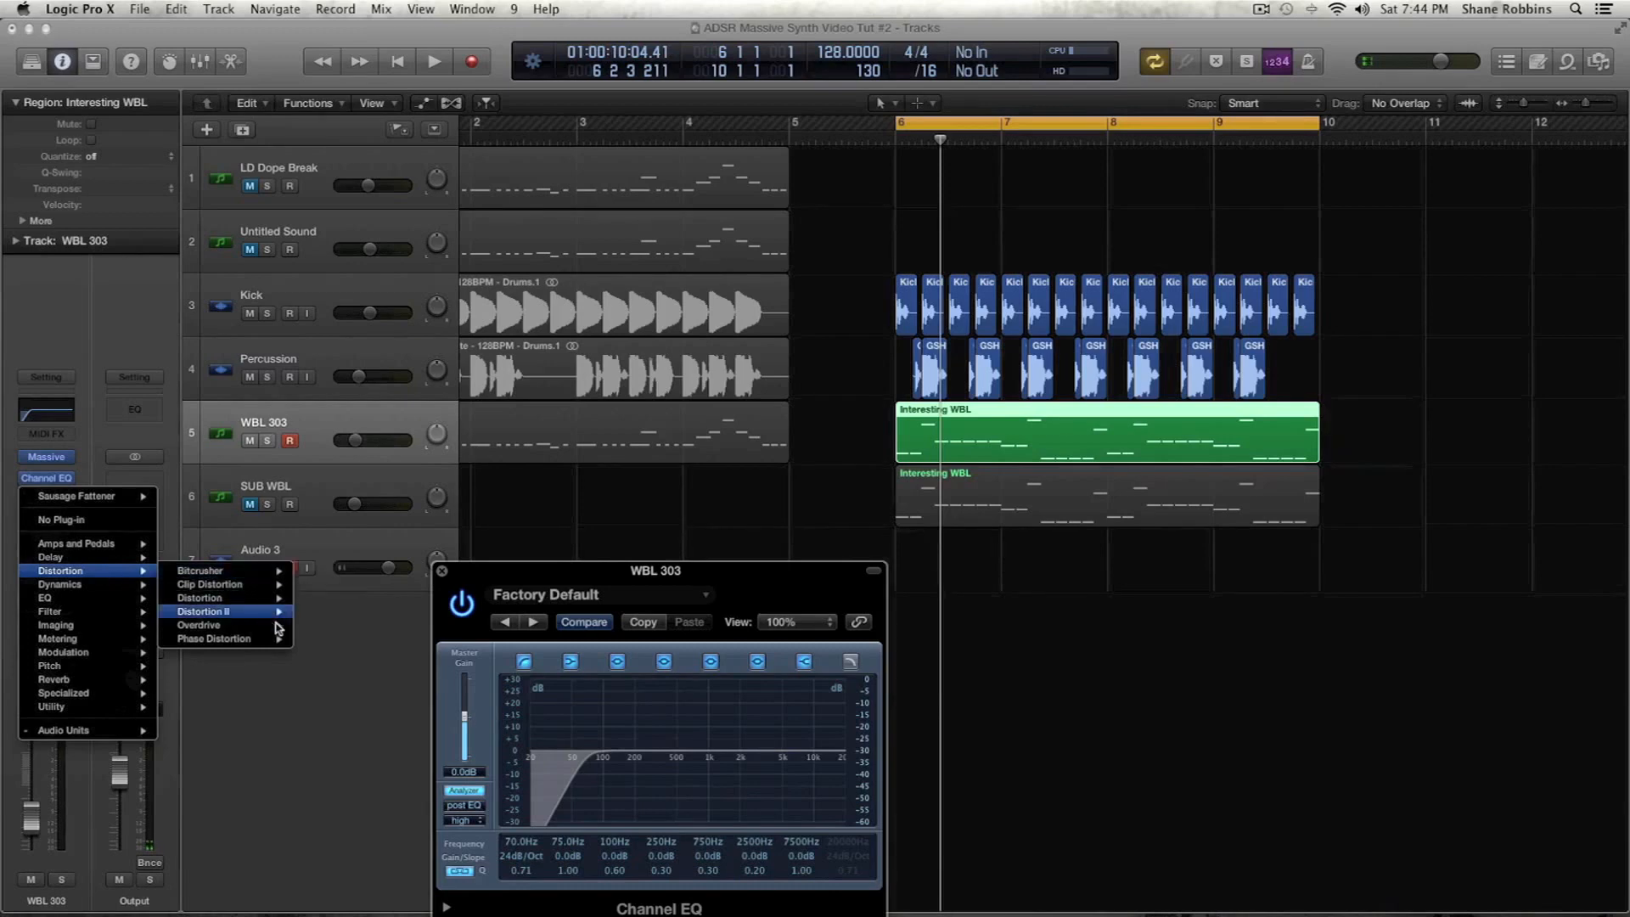
mouse_move(270, 642)
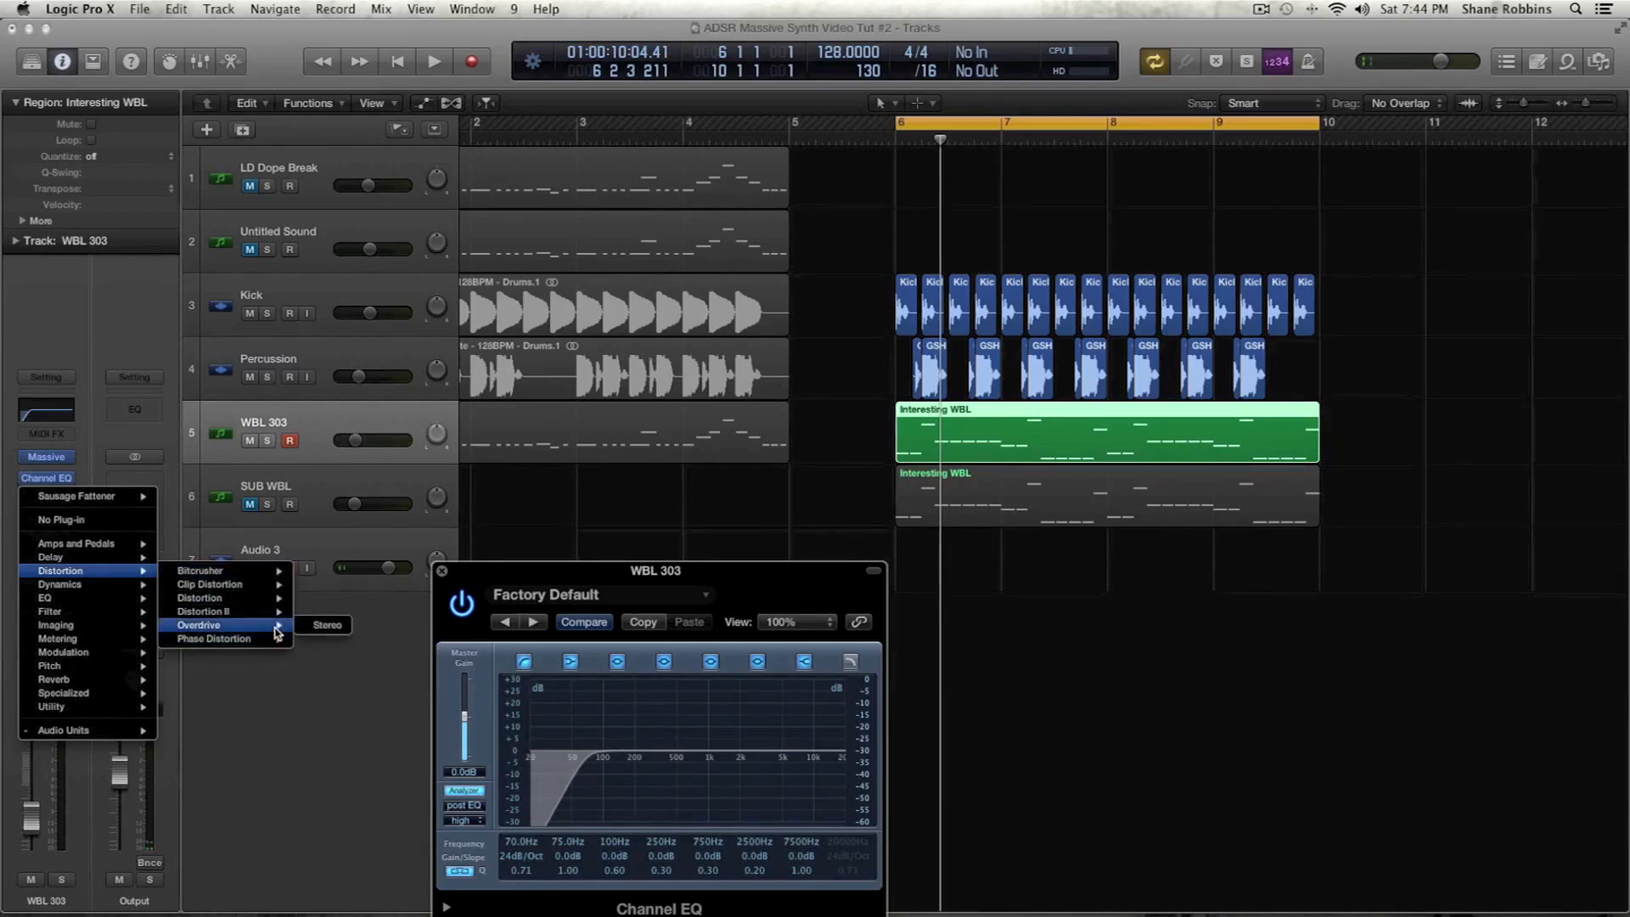
mouse_move(270, 612)
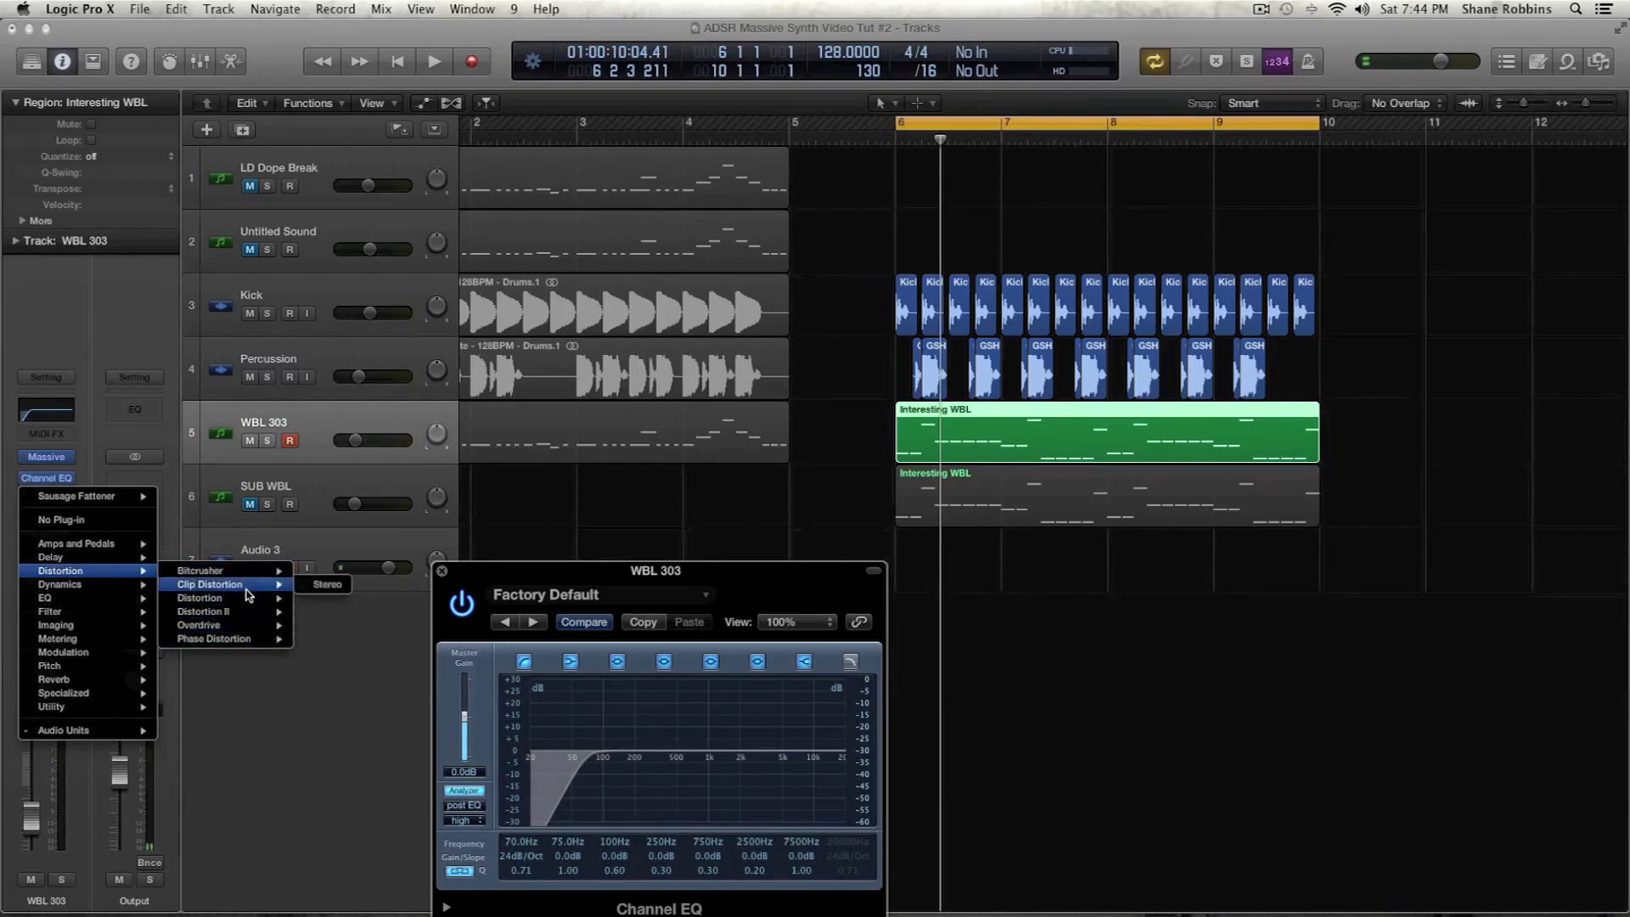
mouse_move(98, 636)
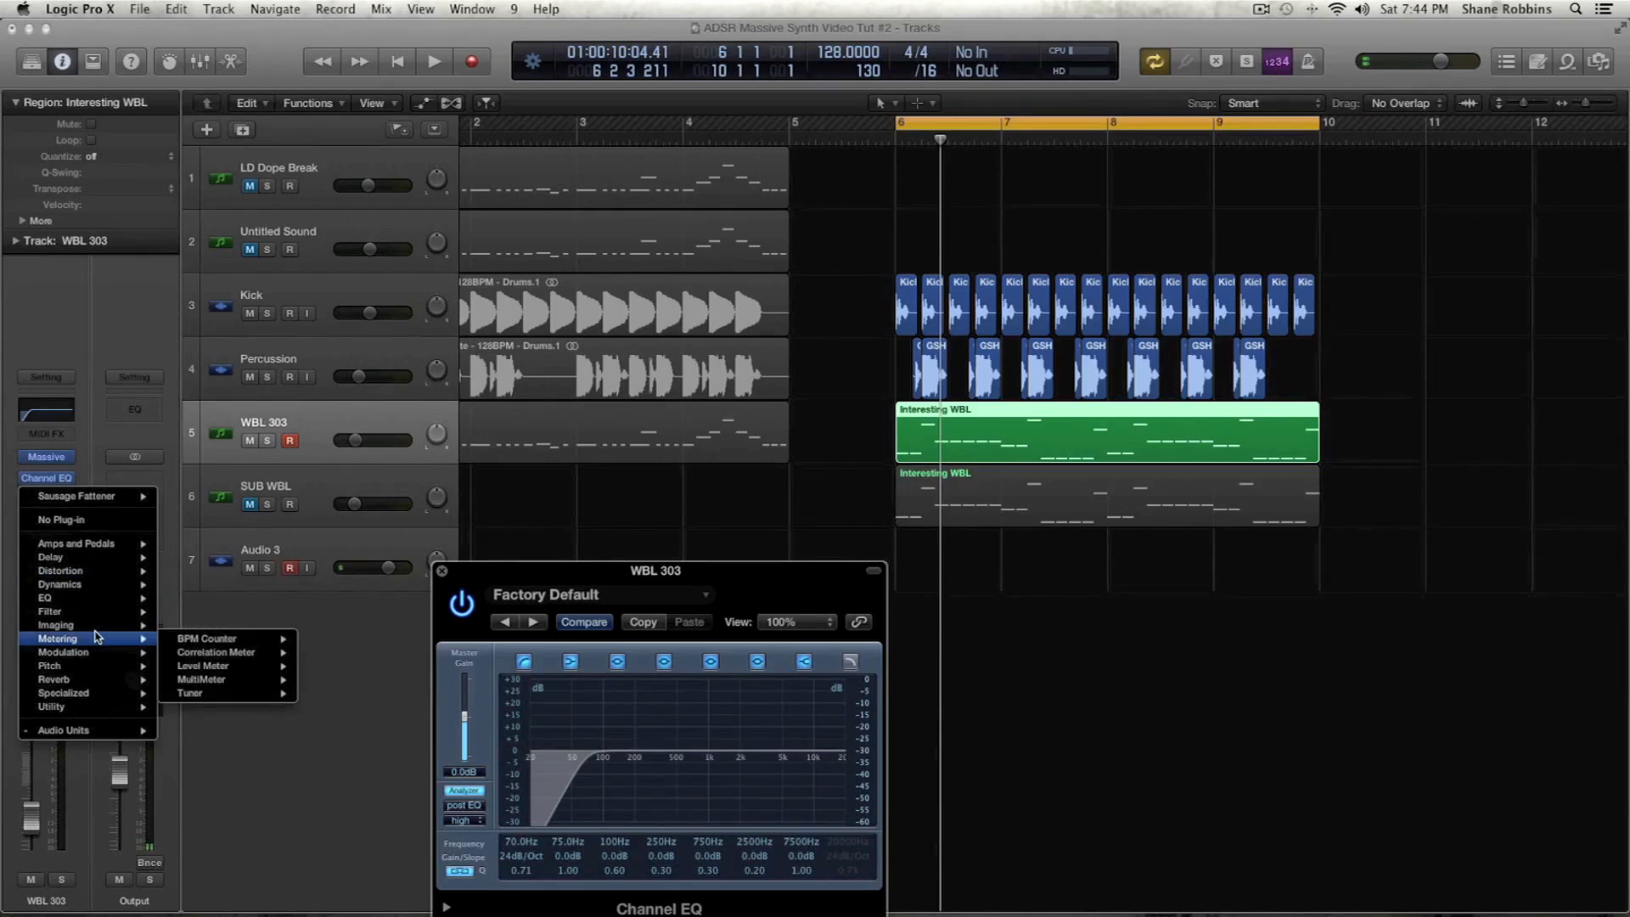
left_click(80, 473)
Open Sausage Fattener beside the Channel EQ on the WBL 303 track, inspect its Fatness control, and close both plug-ins
mouse_move(46, 494)
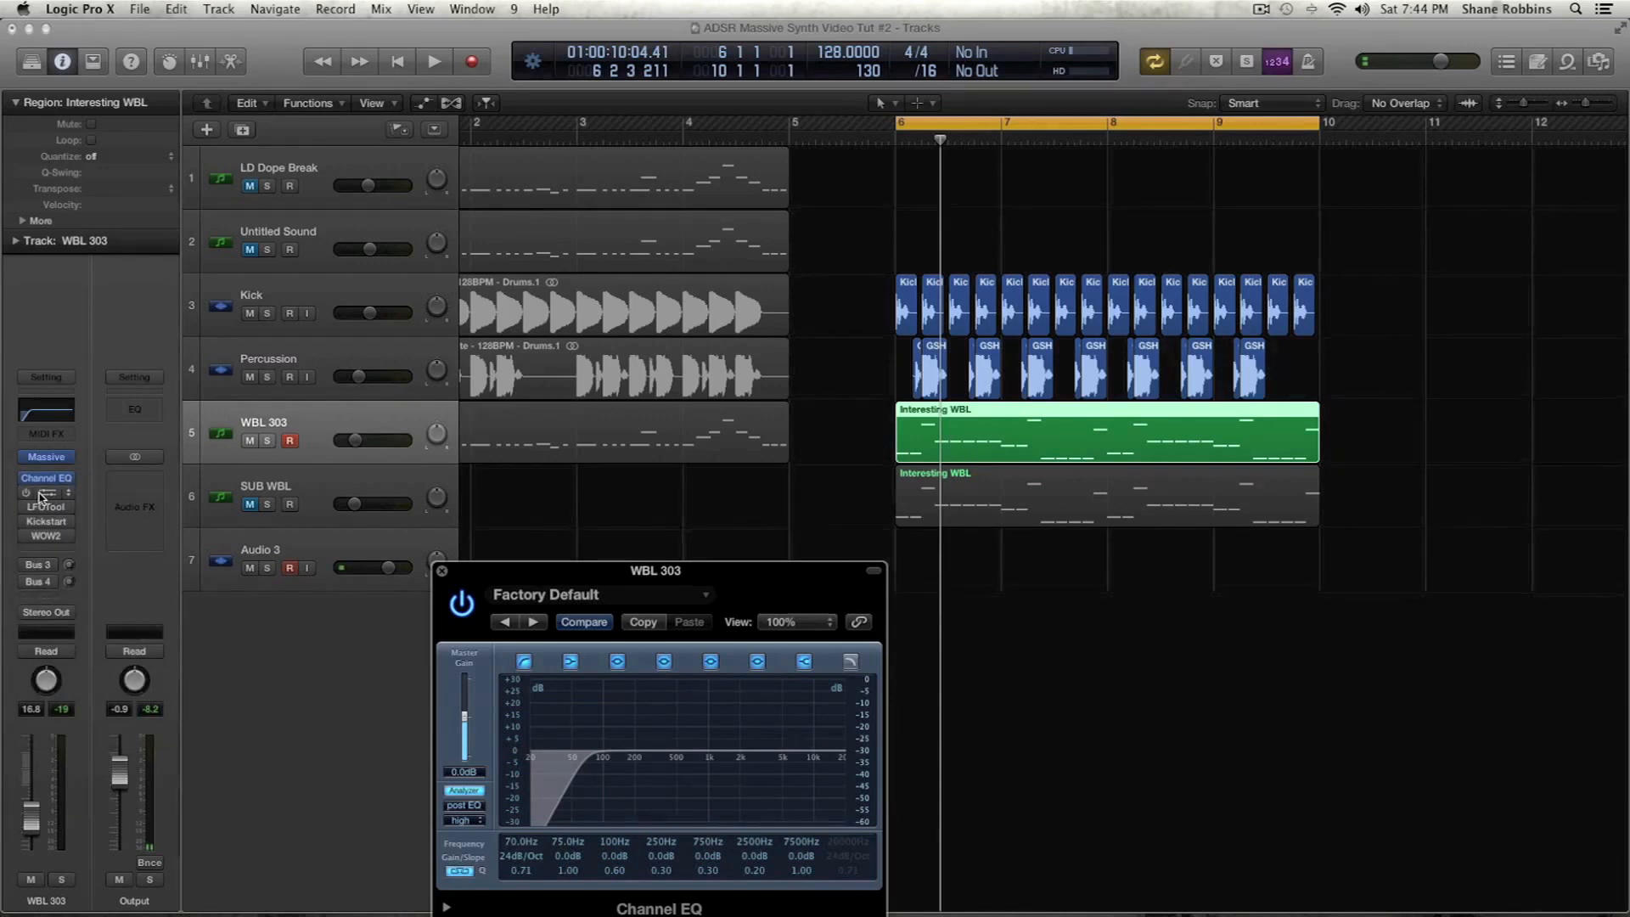
left_click(45, 495)
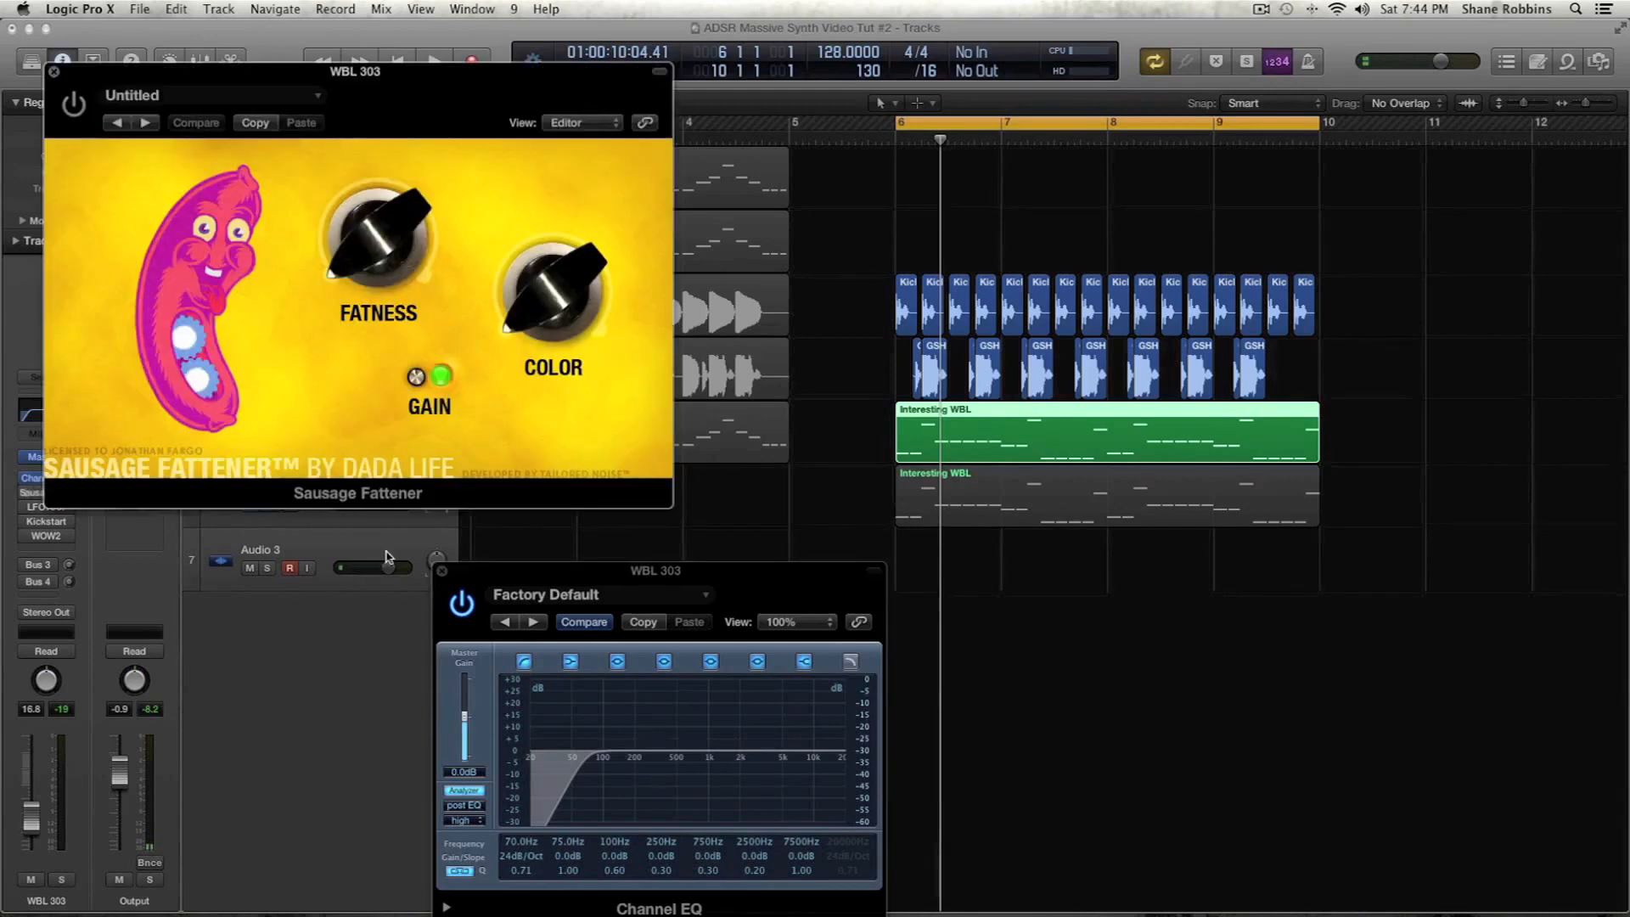
left_click_drag(493, 575, 85, 467)
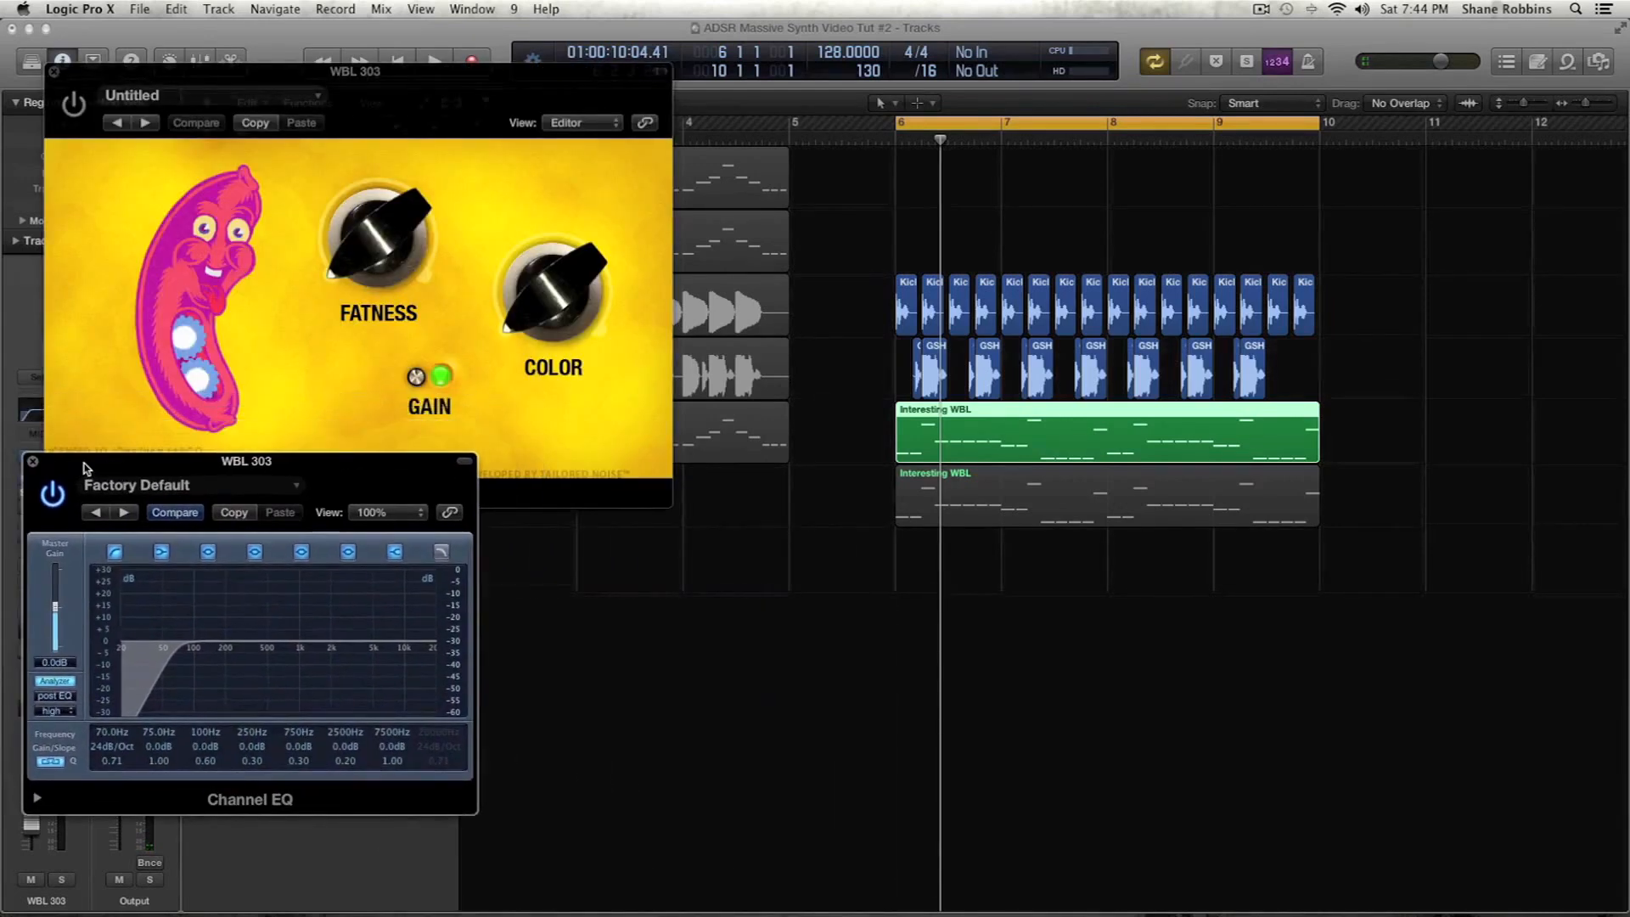
scroll(1035, 327, "right", 2)
scroll(1035, 327, "right", 6)
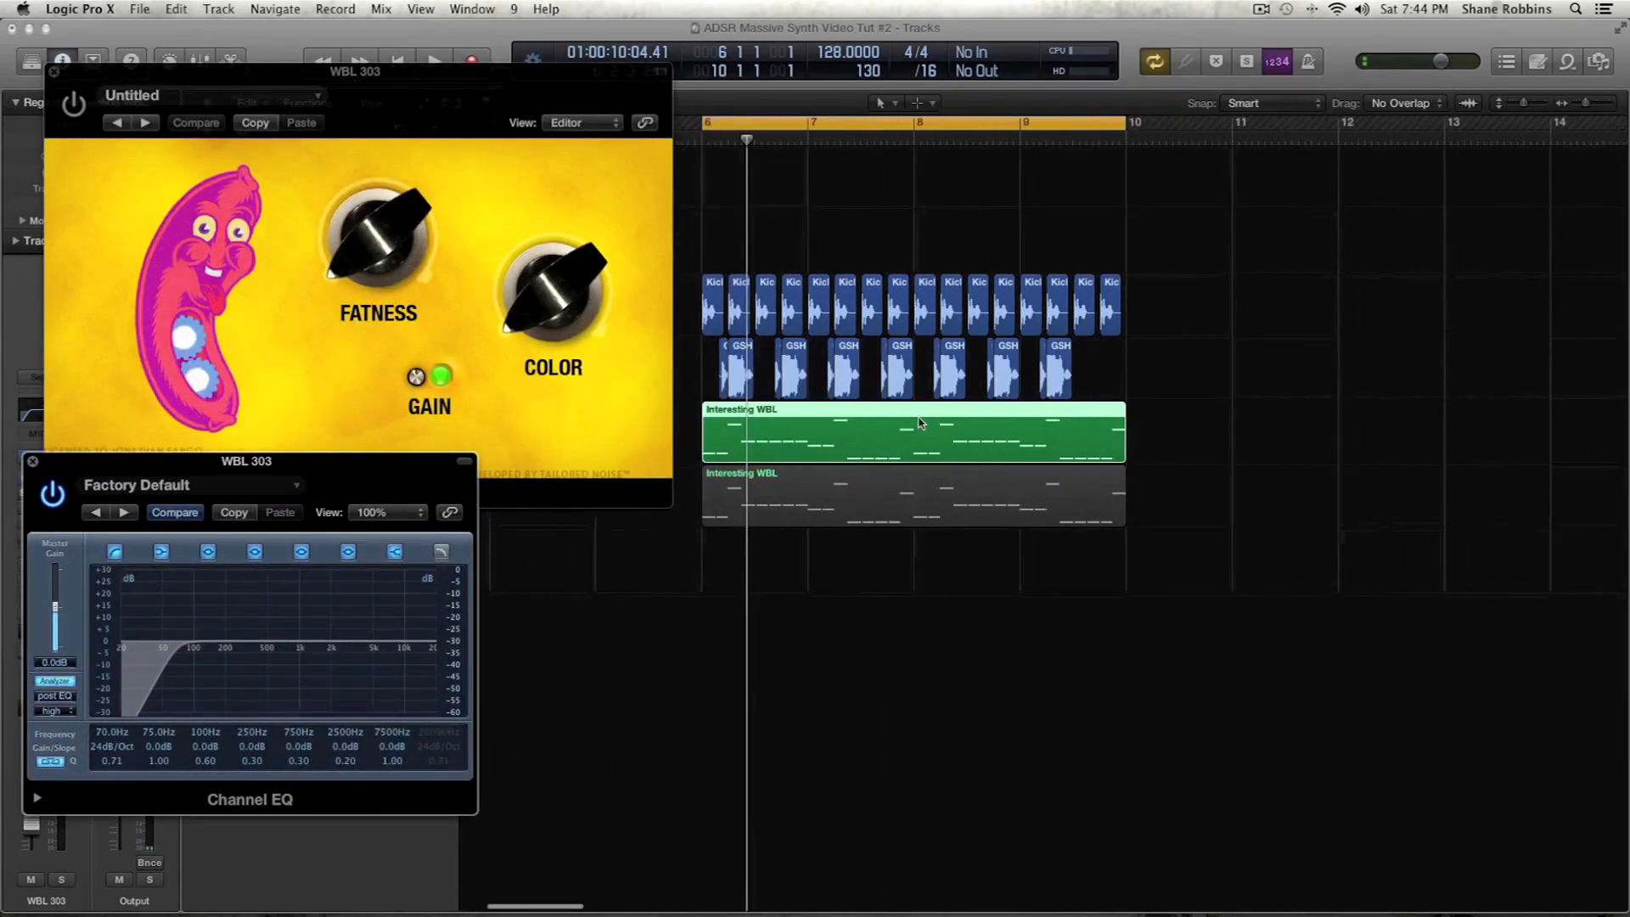
left_click_drag(382, 240, 457, 553)
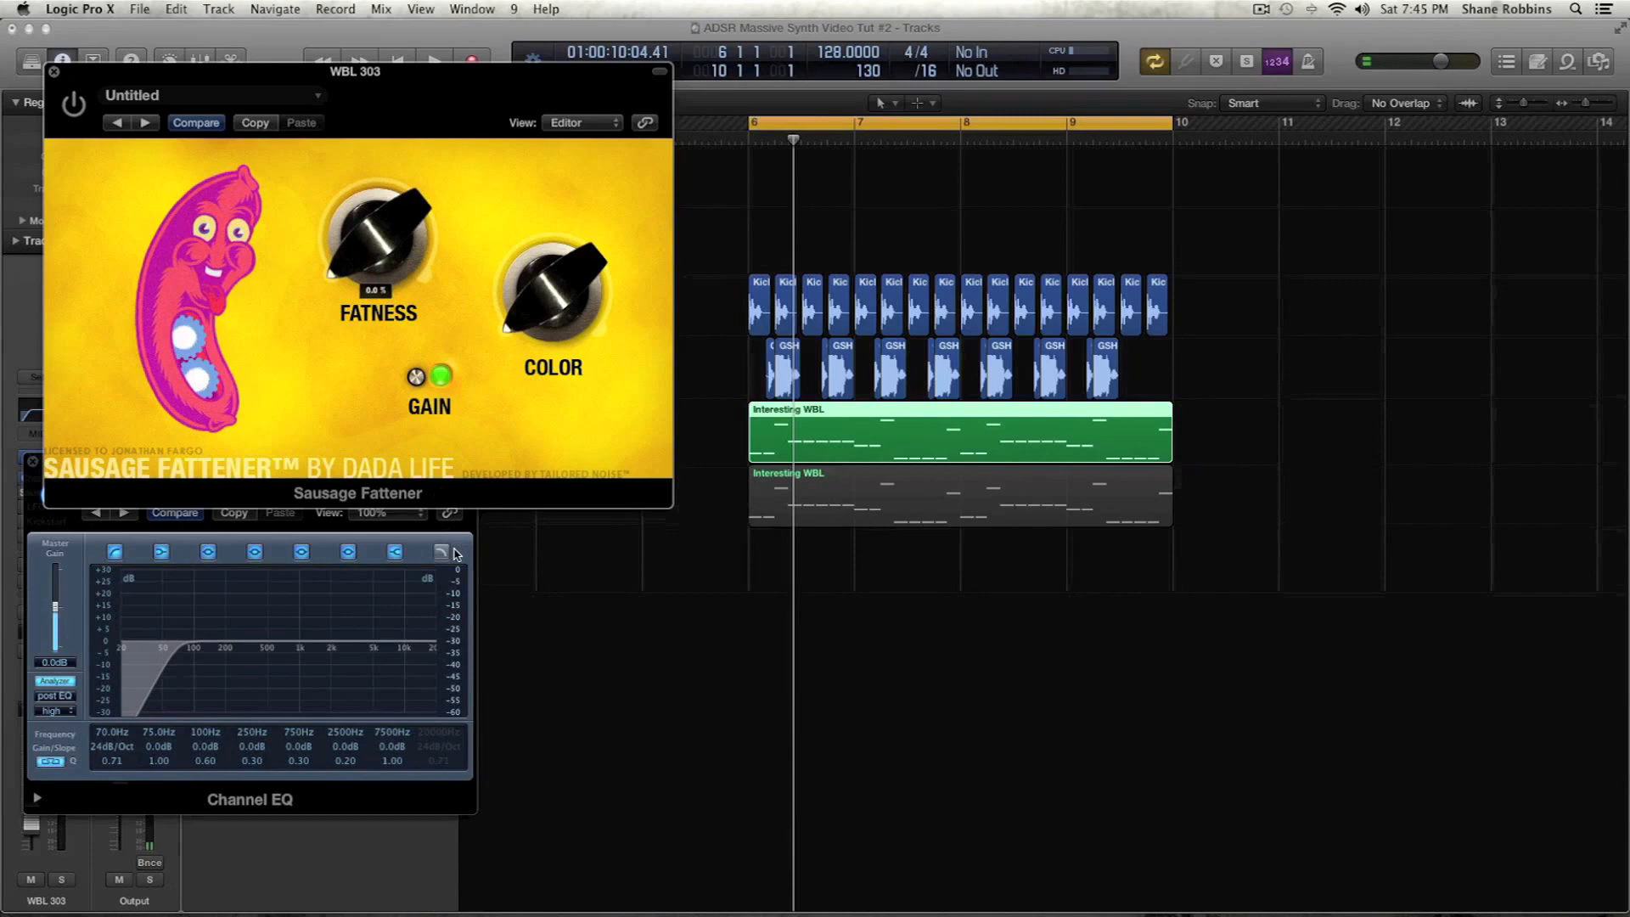
left_click(429, 628)
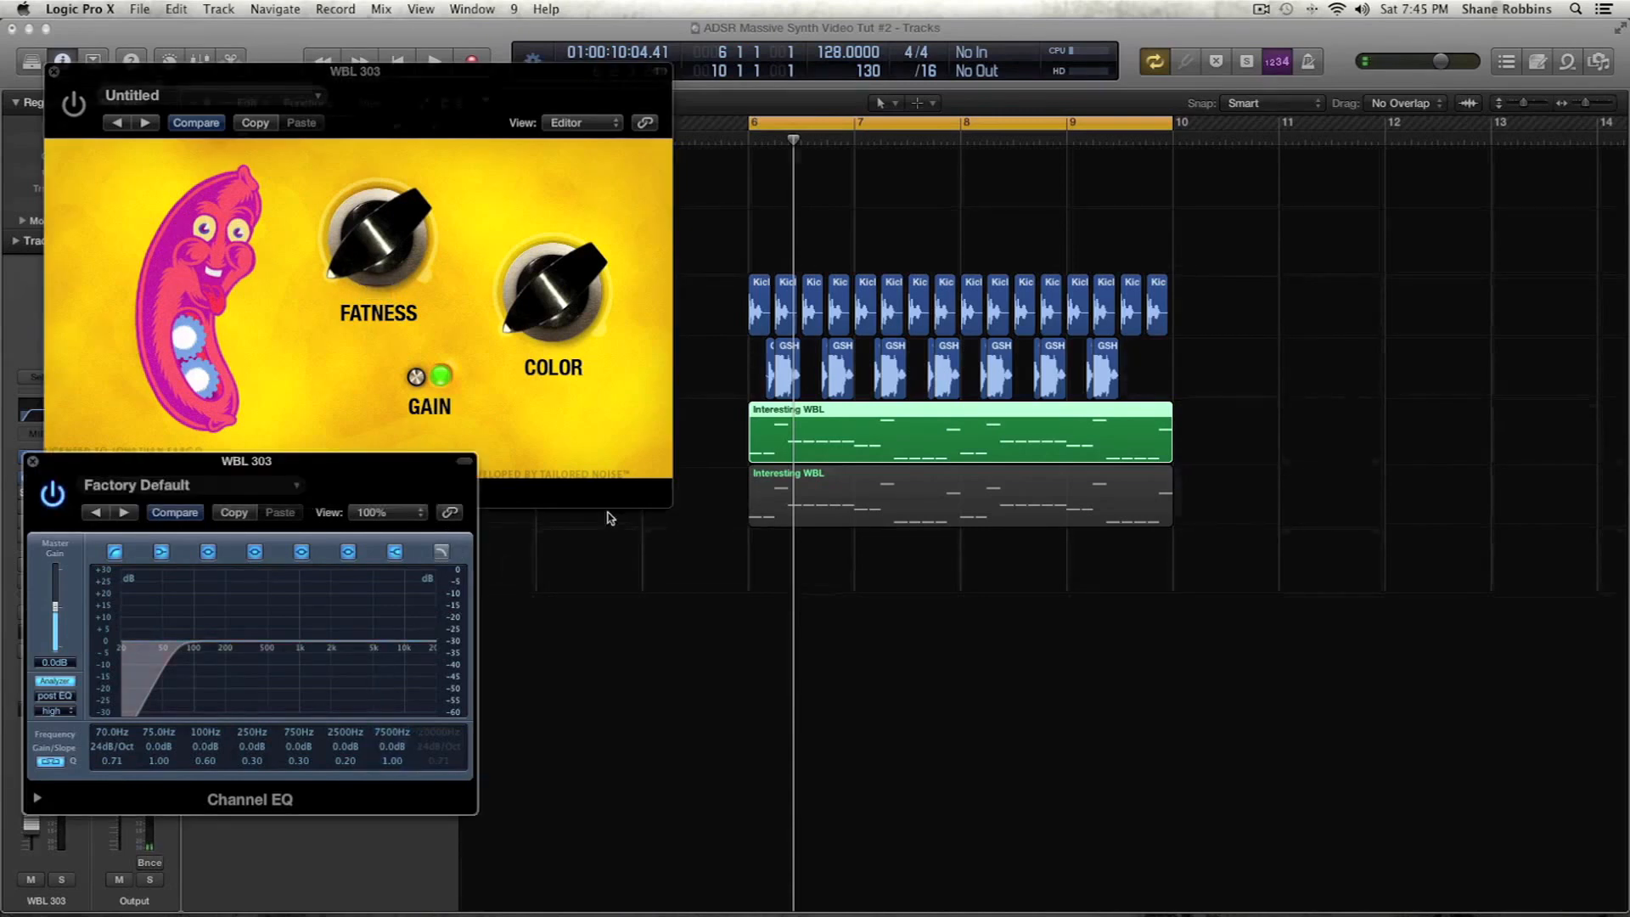
left_click(53, 71)
left_click(53, 71)
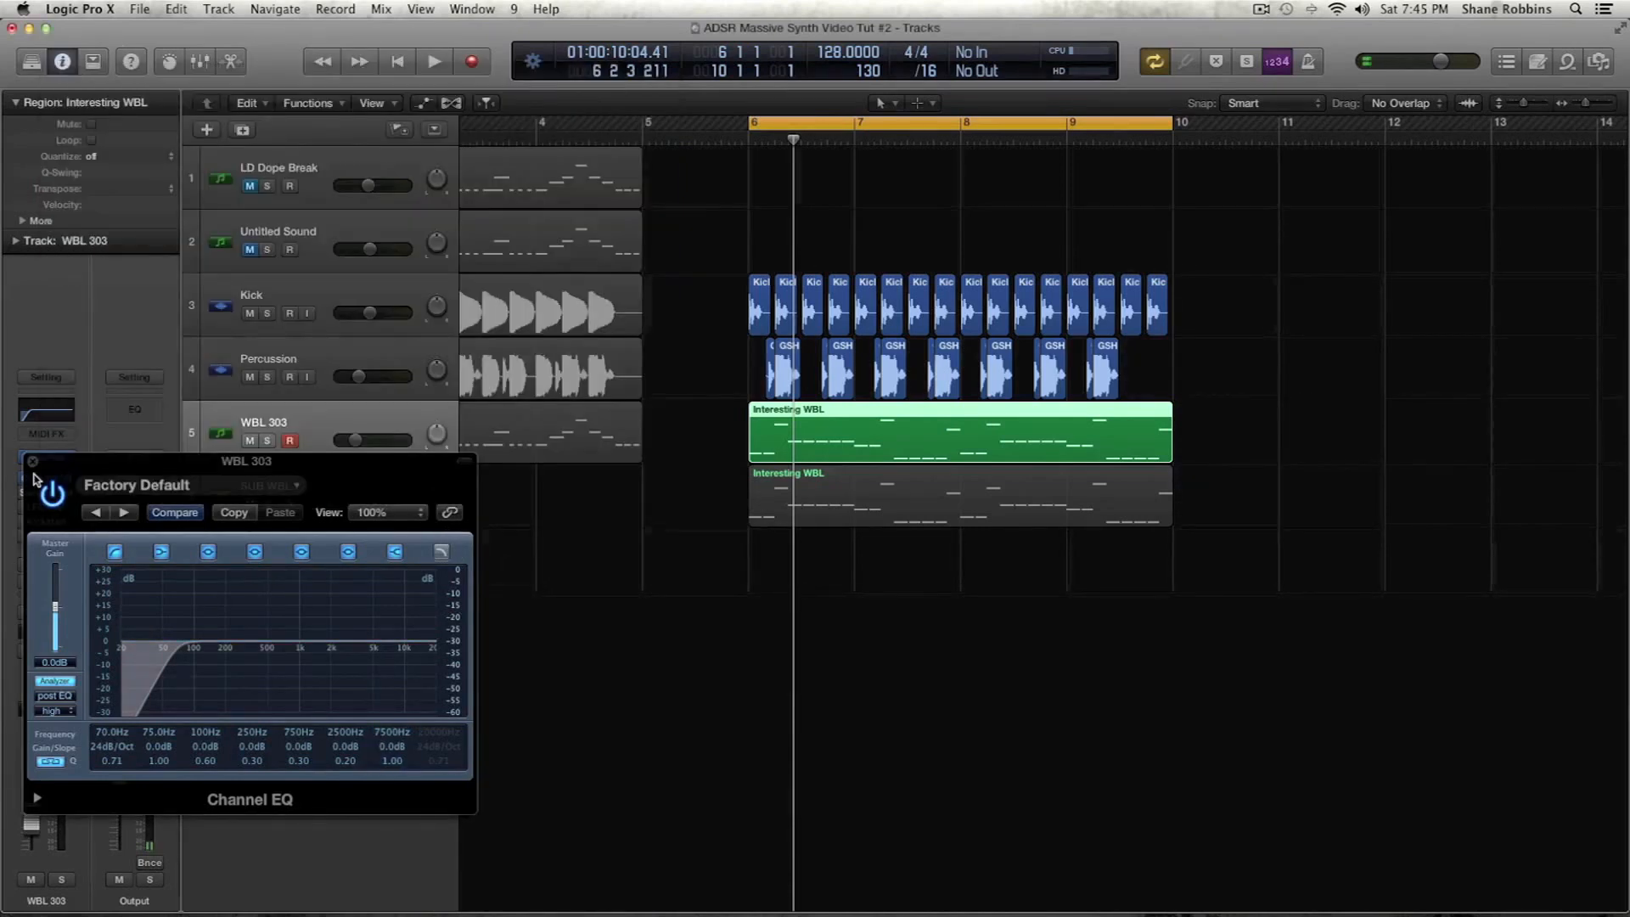
left_click(32, 461)
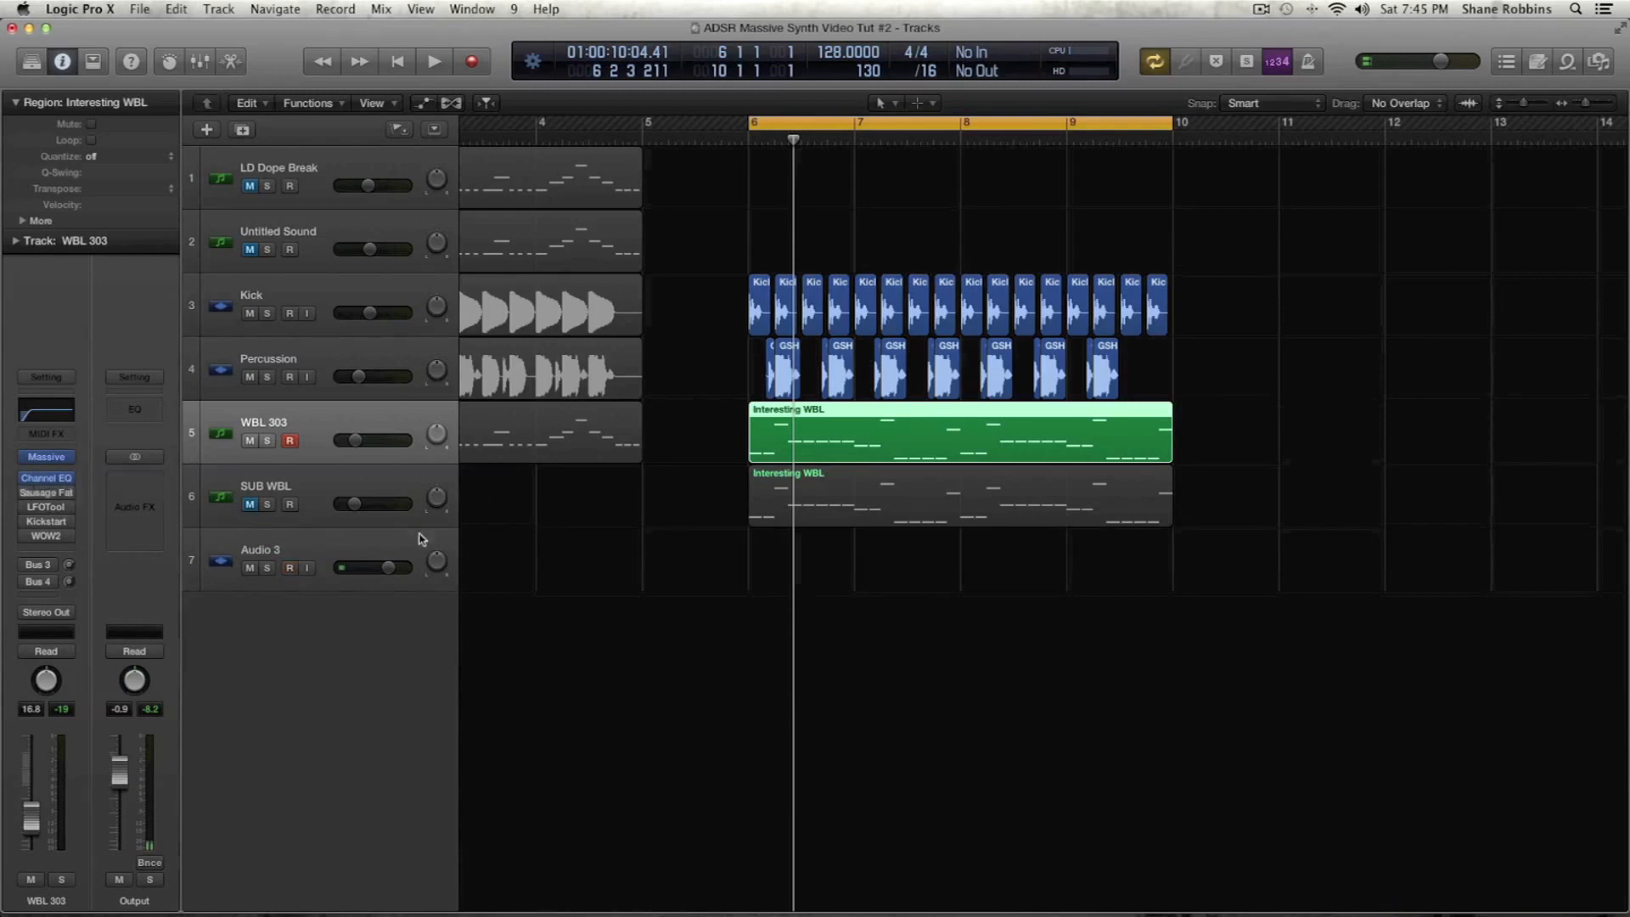
Activate Sausage Fattener on the WBL 303 track and raise its Fatness to about 10% while the full loop plays
key("space")
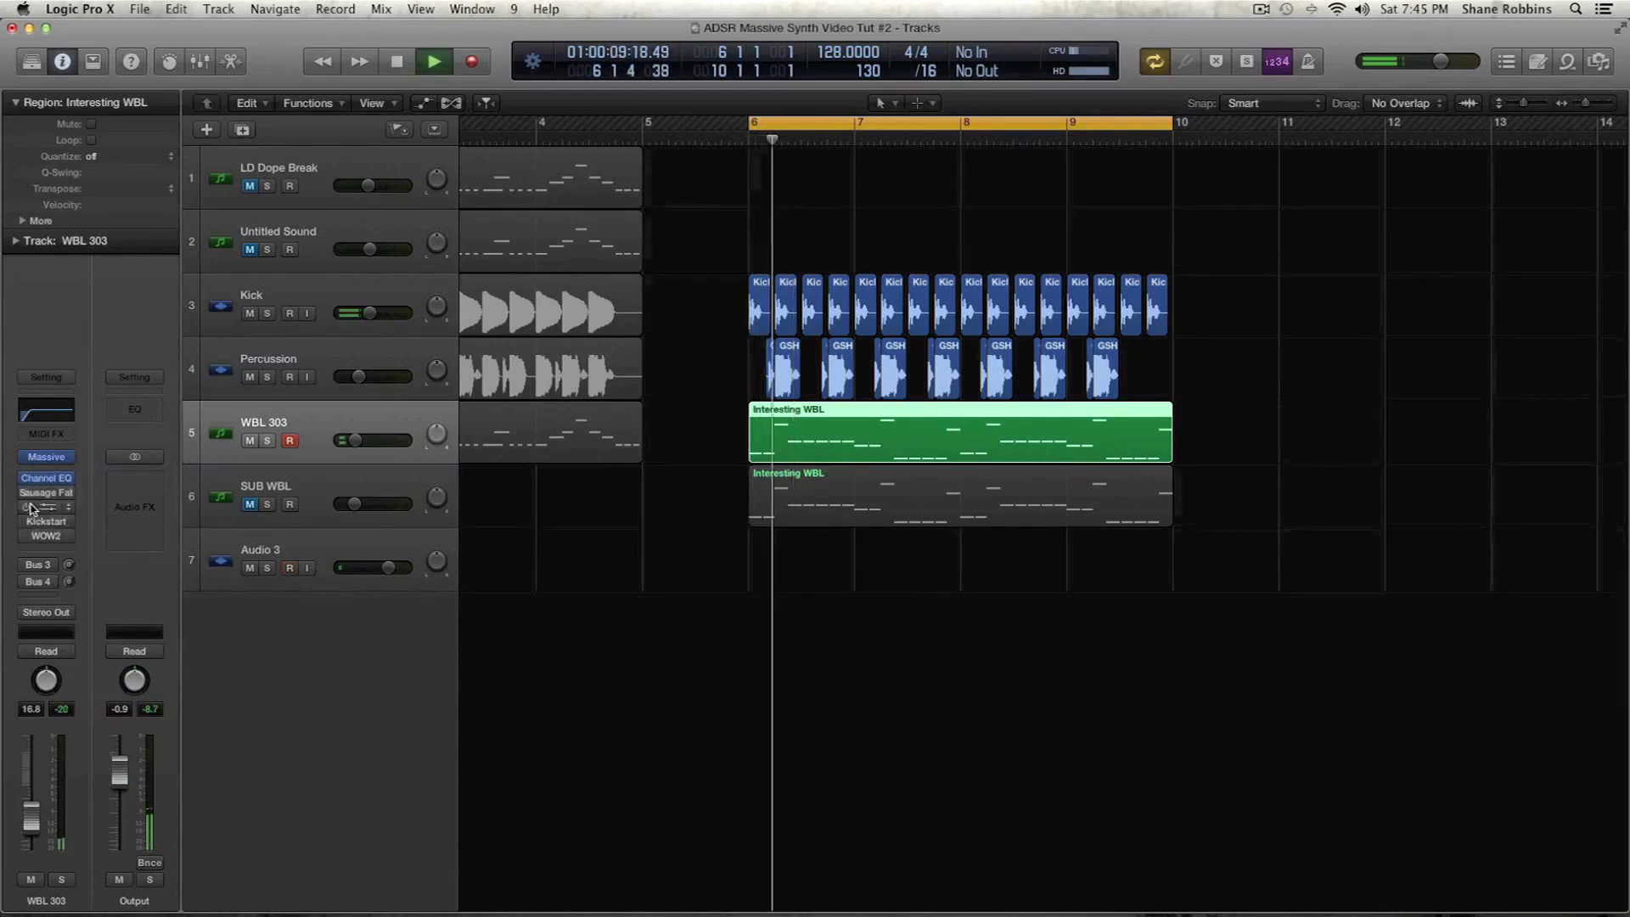
left_click(41, 496)
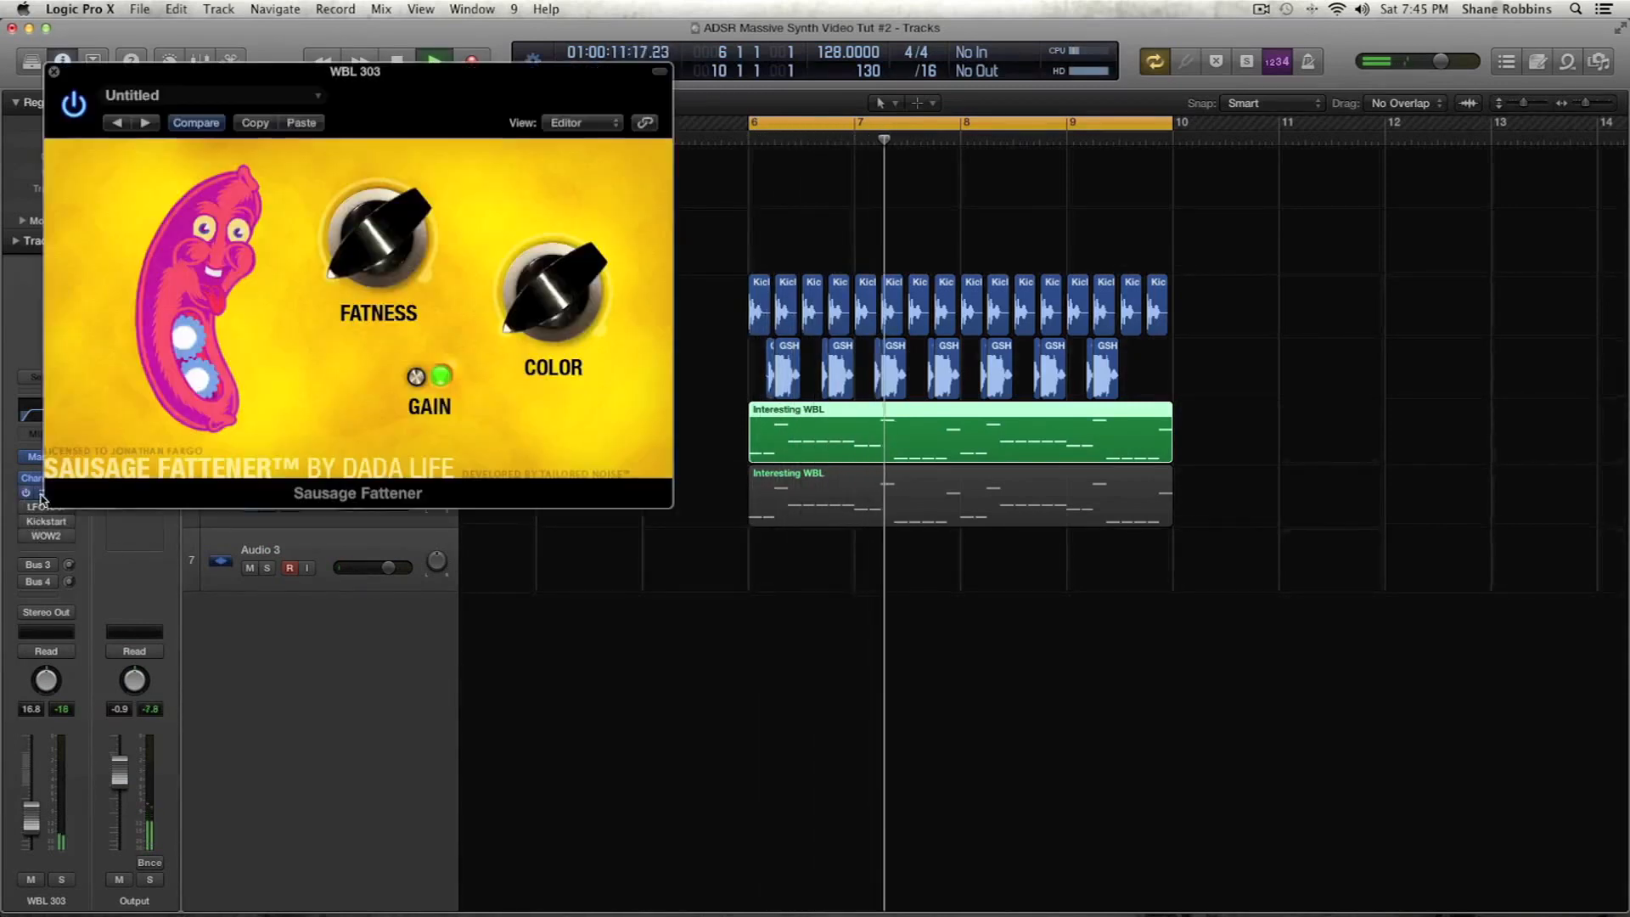
left_click_drag(365, 211, 365, 218)
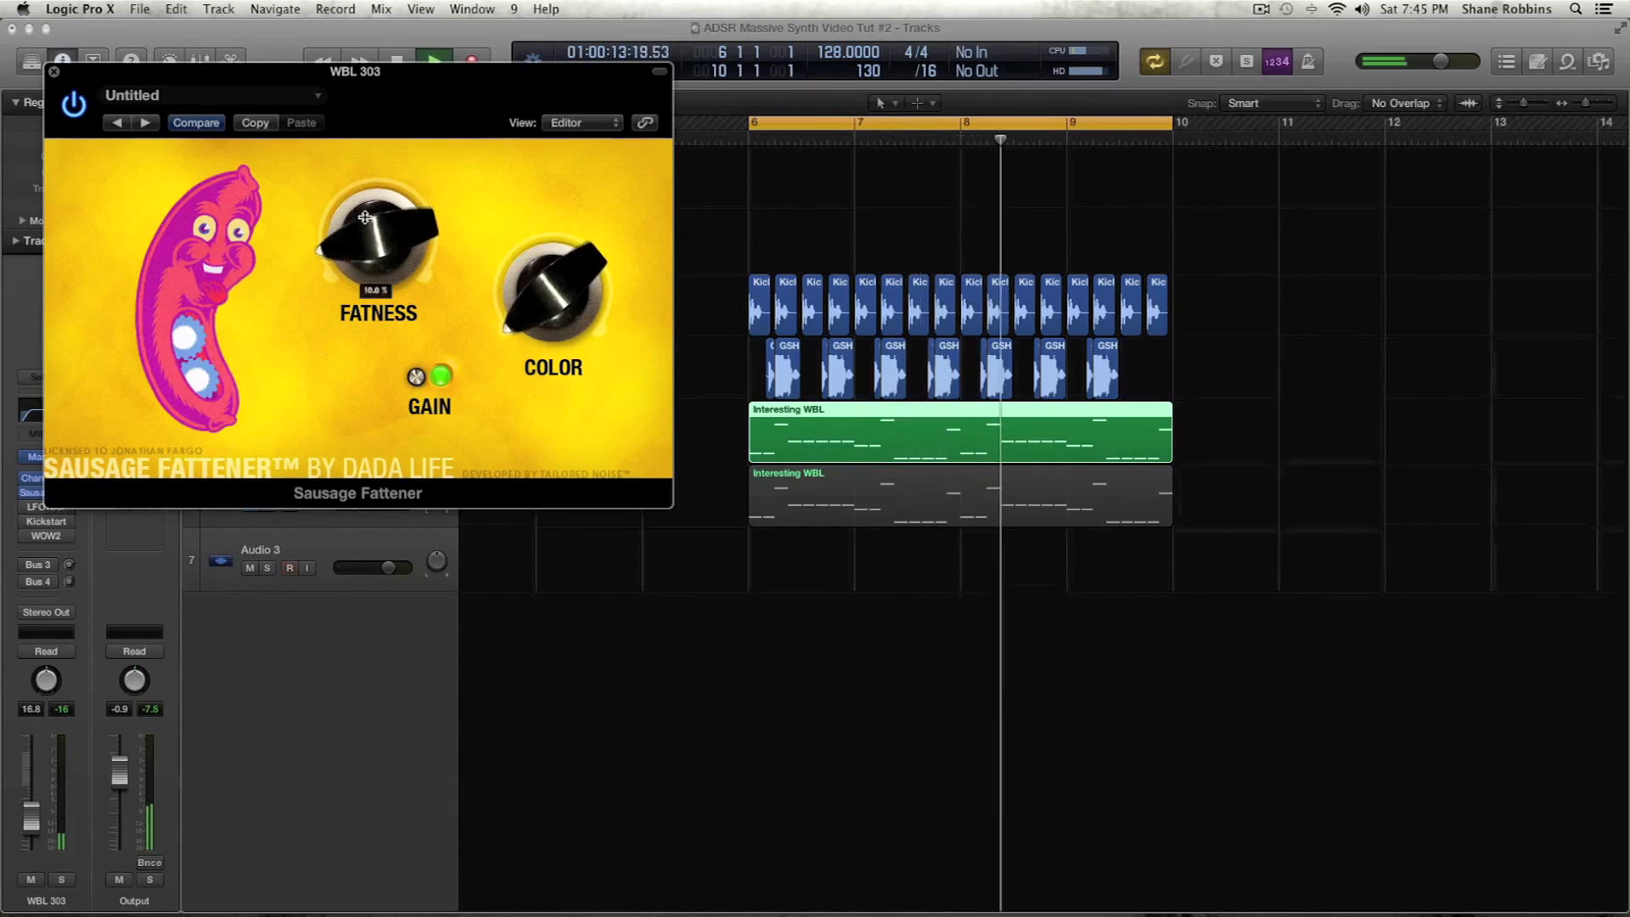
key("super+w")
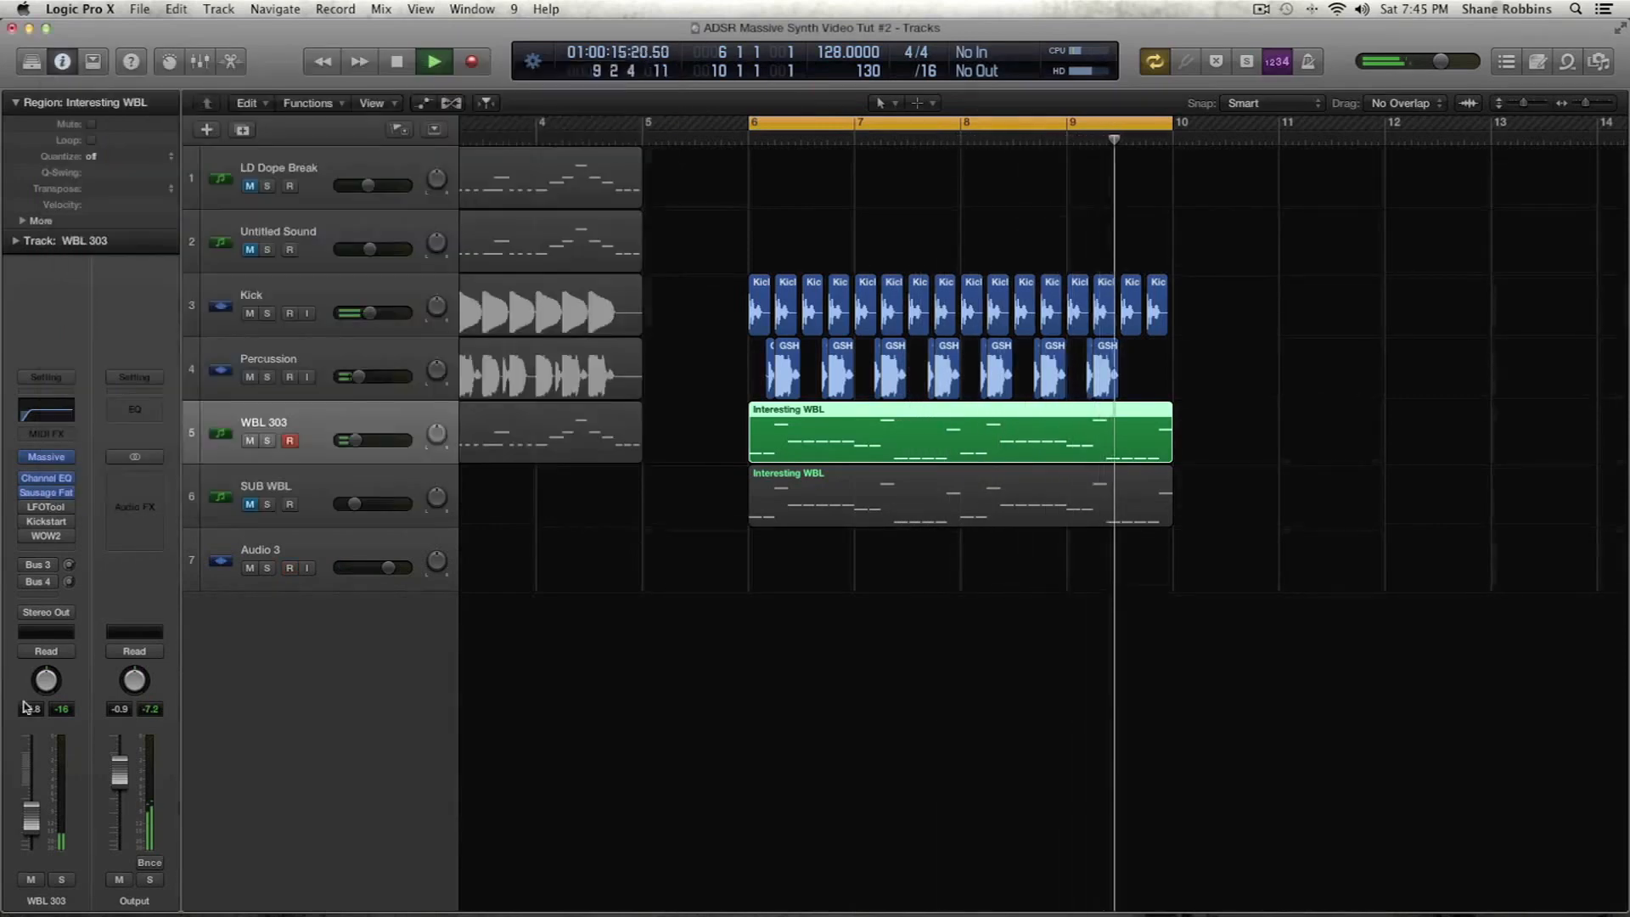
key("space")
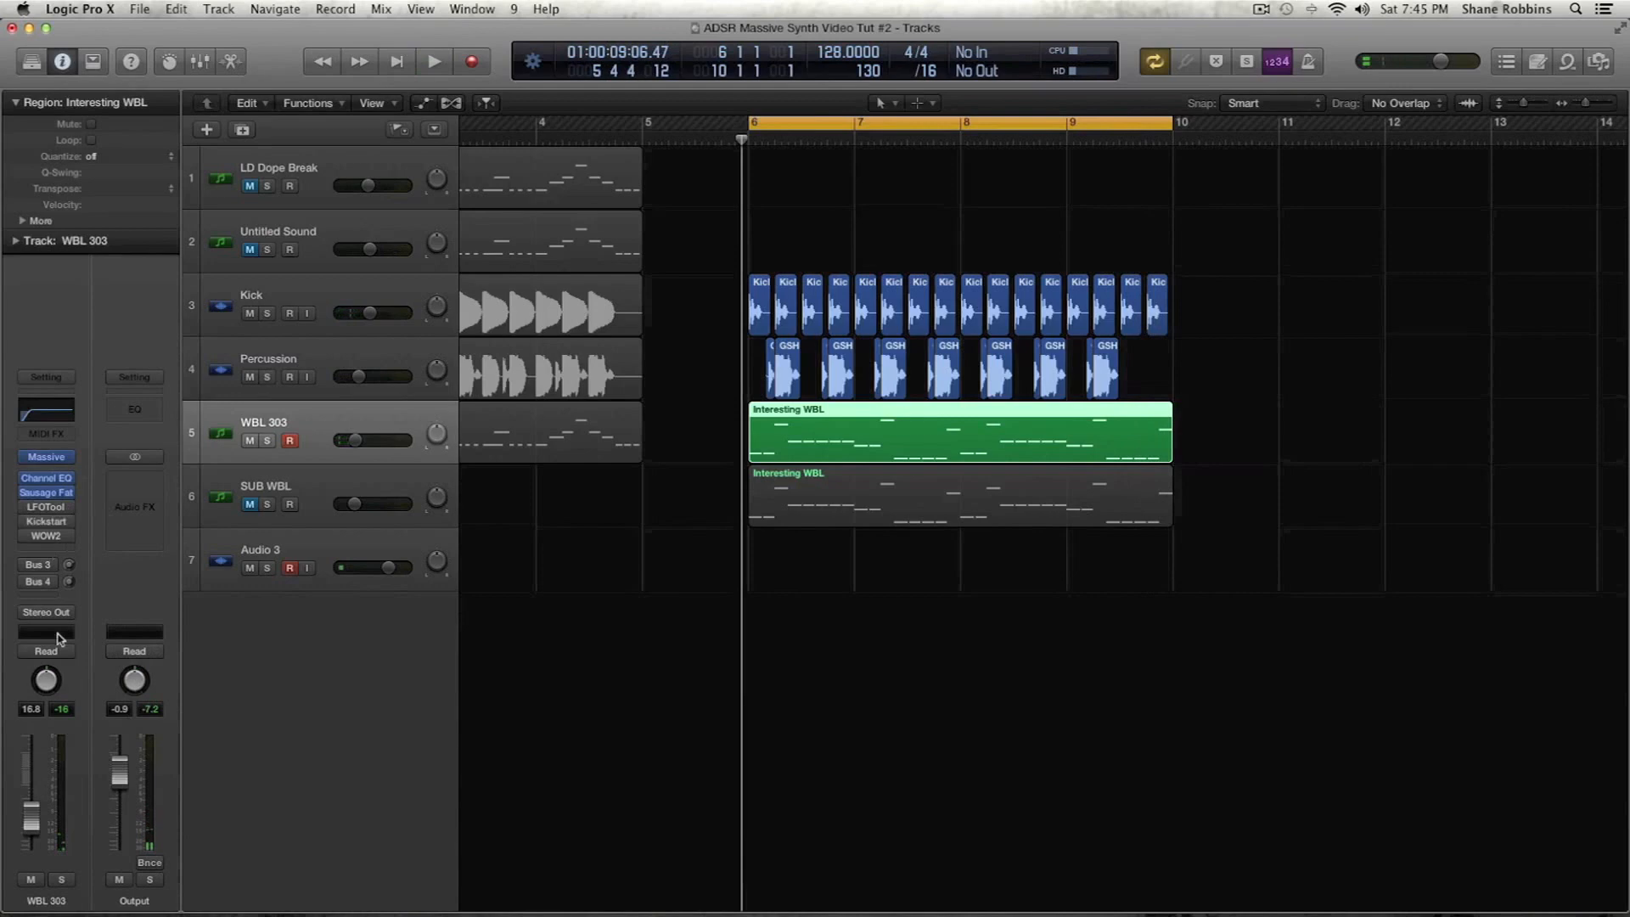
Solo the WBL 303 region and compare its sound with Sausage Fattener bypassed and active, leaving the plug-in active
key("ctrl+s")
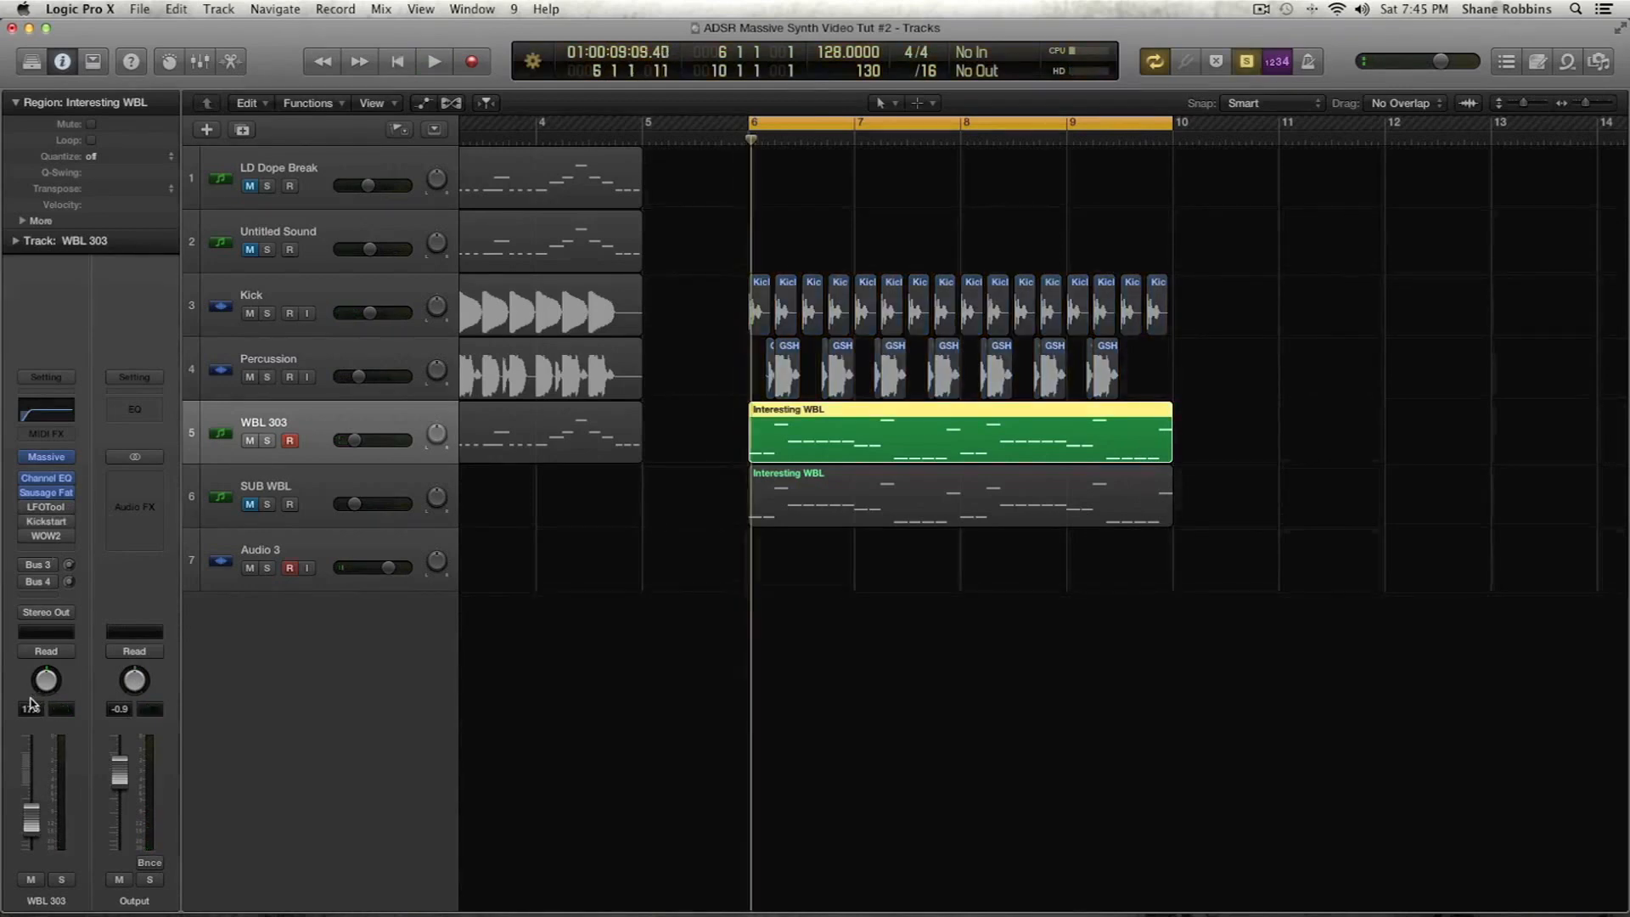
key("space")
mouse_move(25, 498)
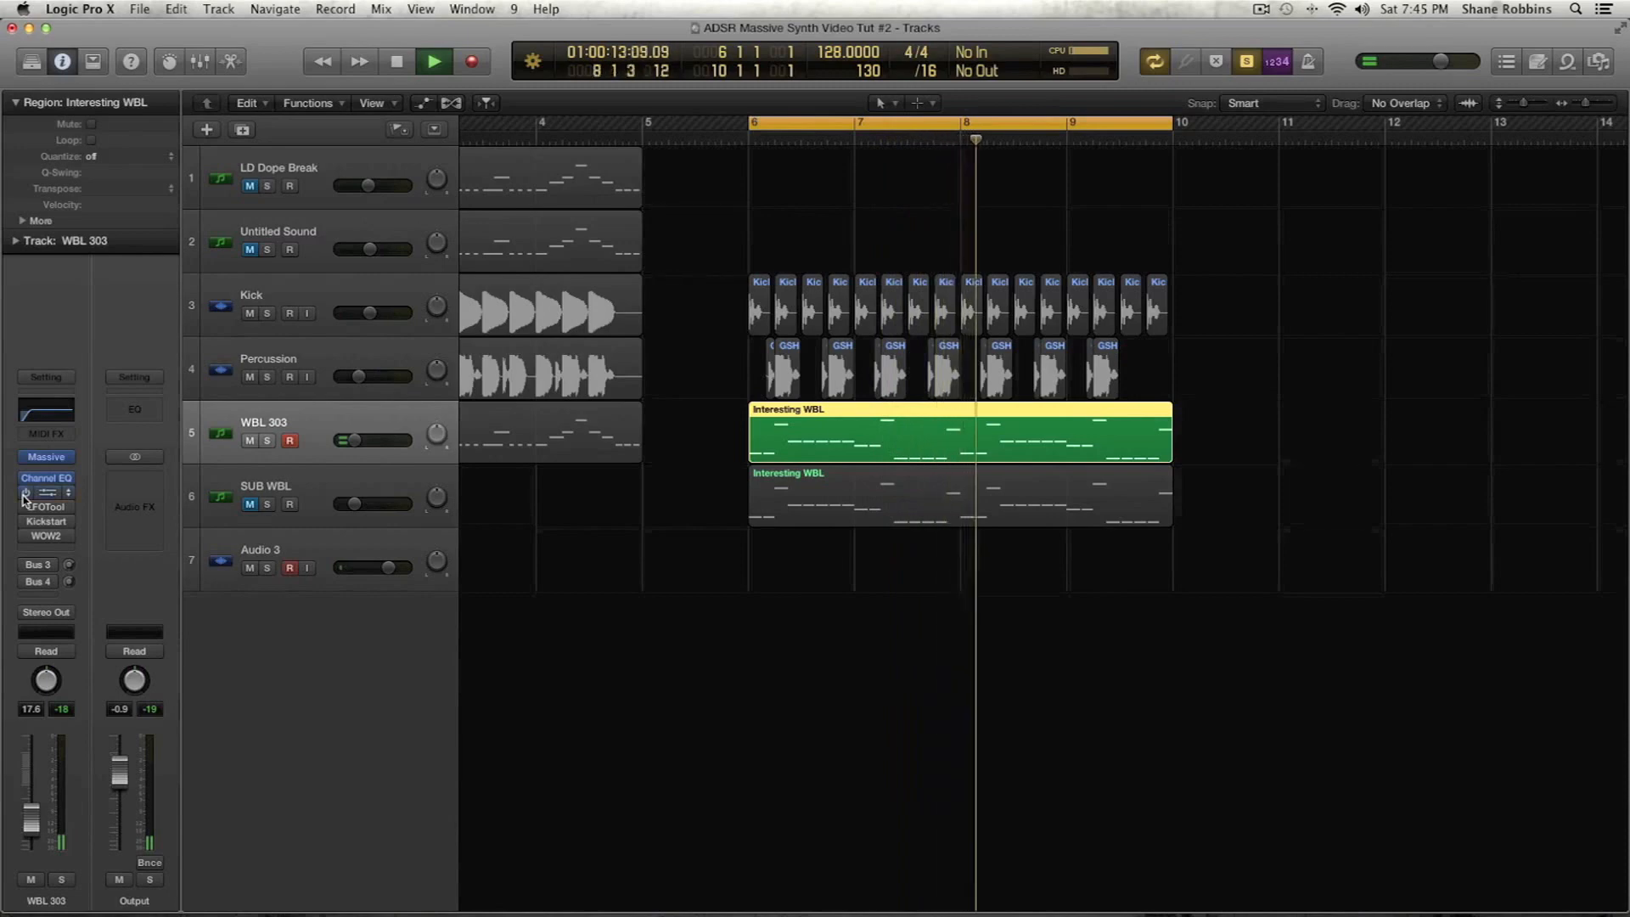
key("space")
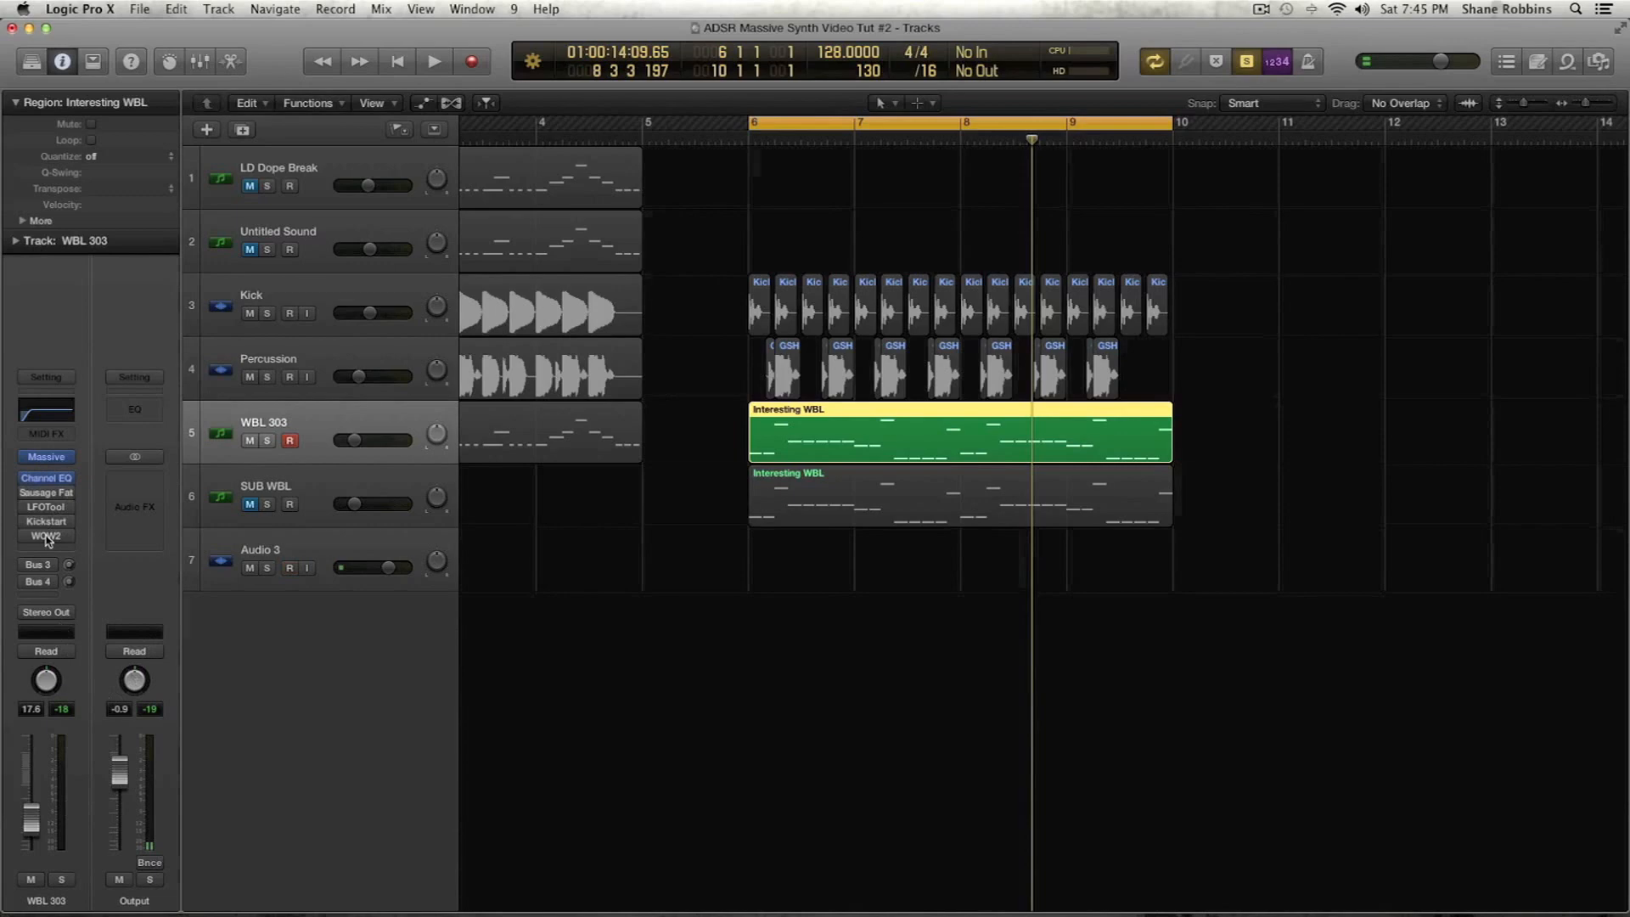
key("space")
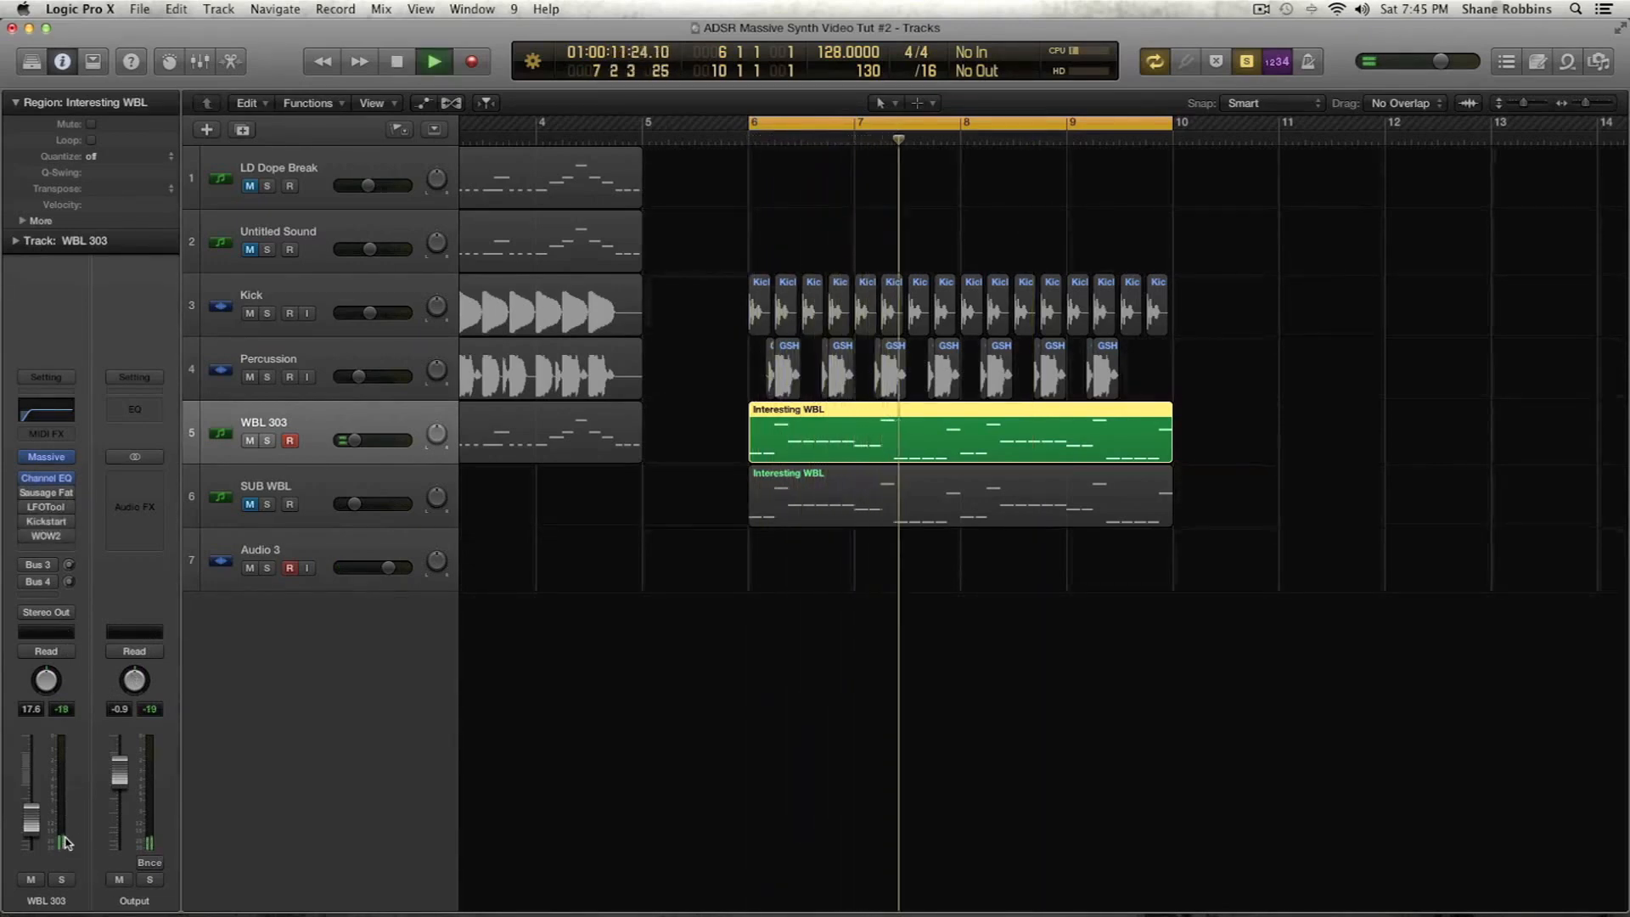
key("space")
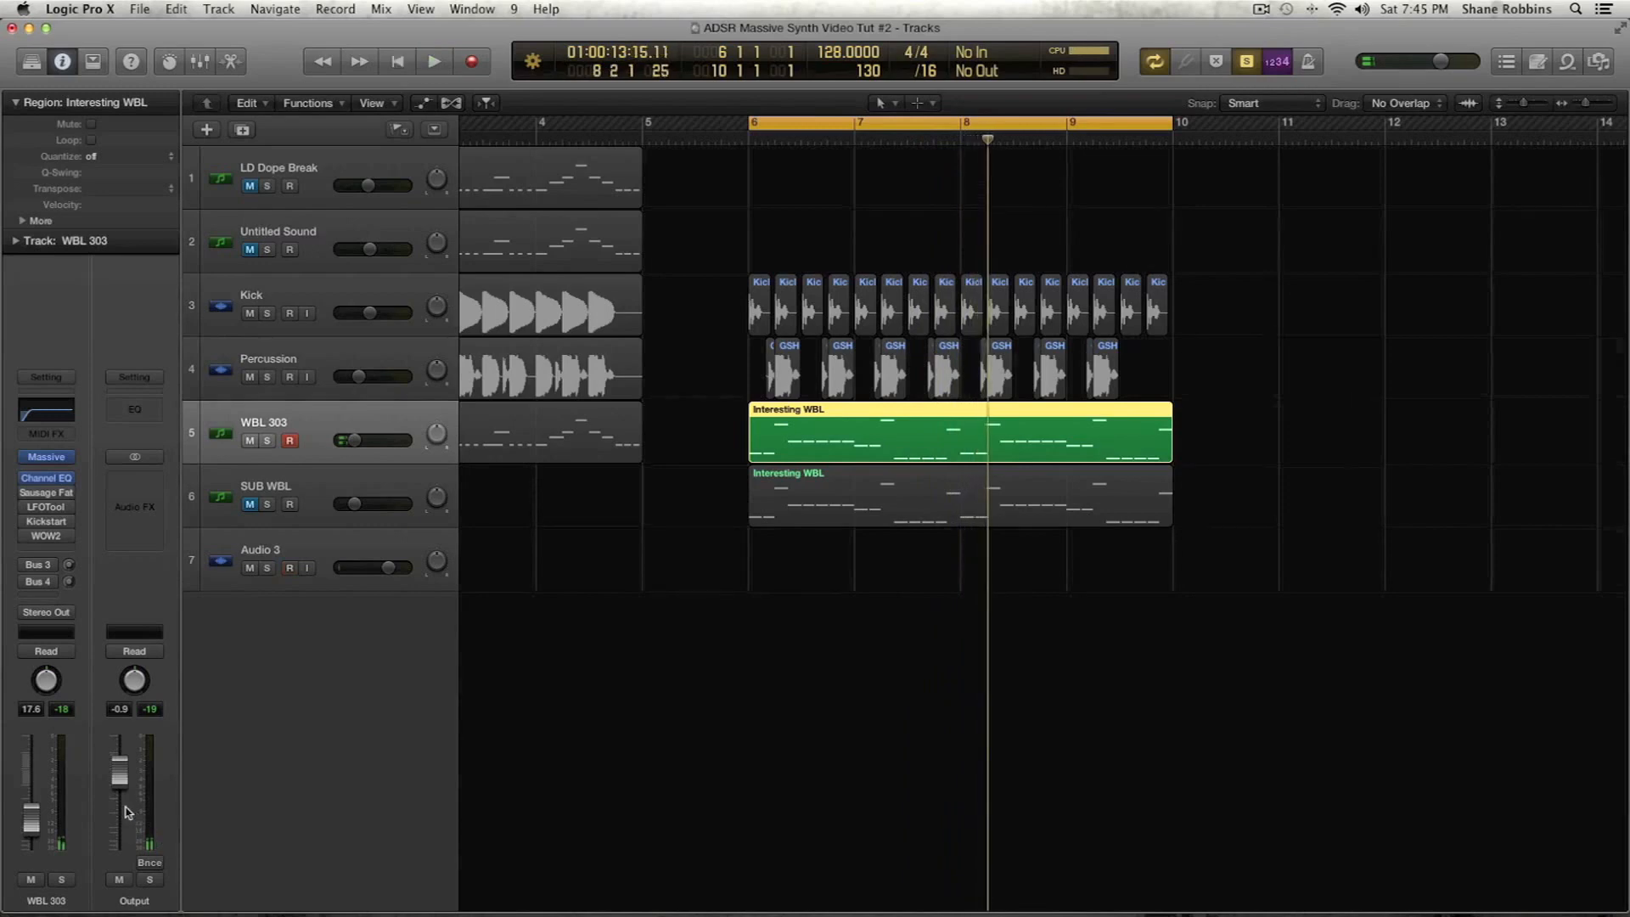
left_click(26, 493)
key("space")
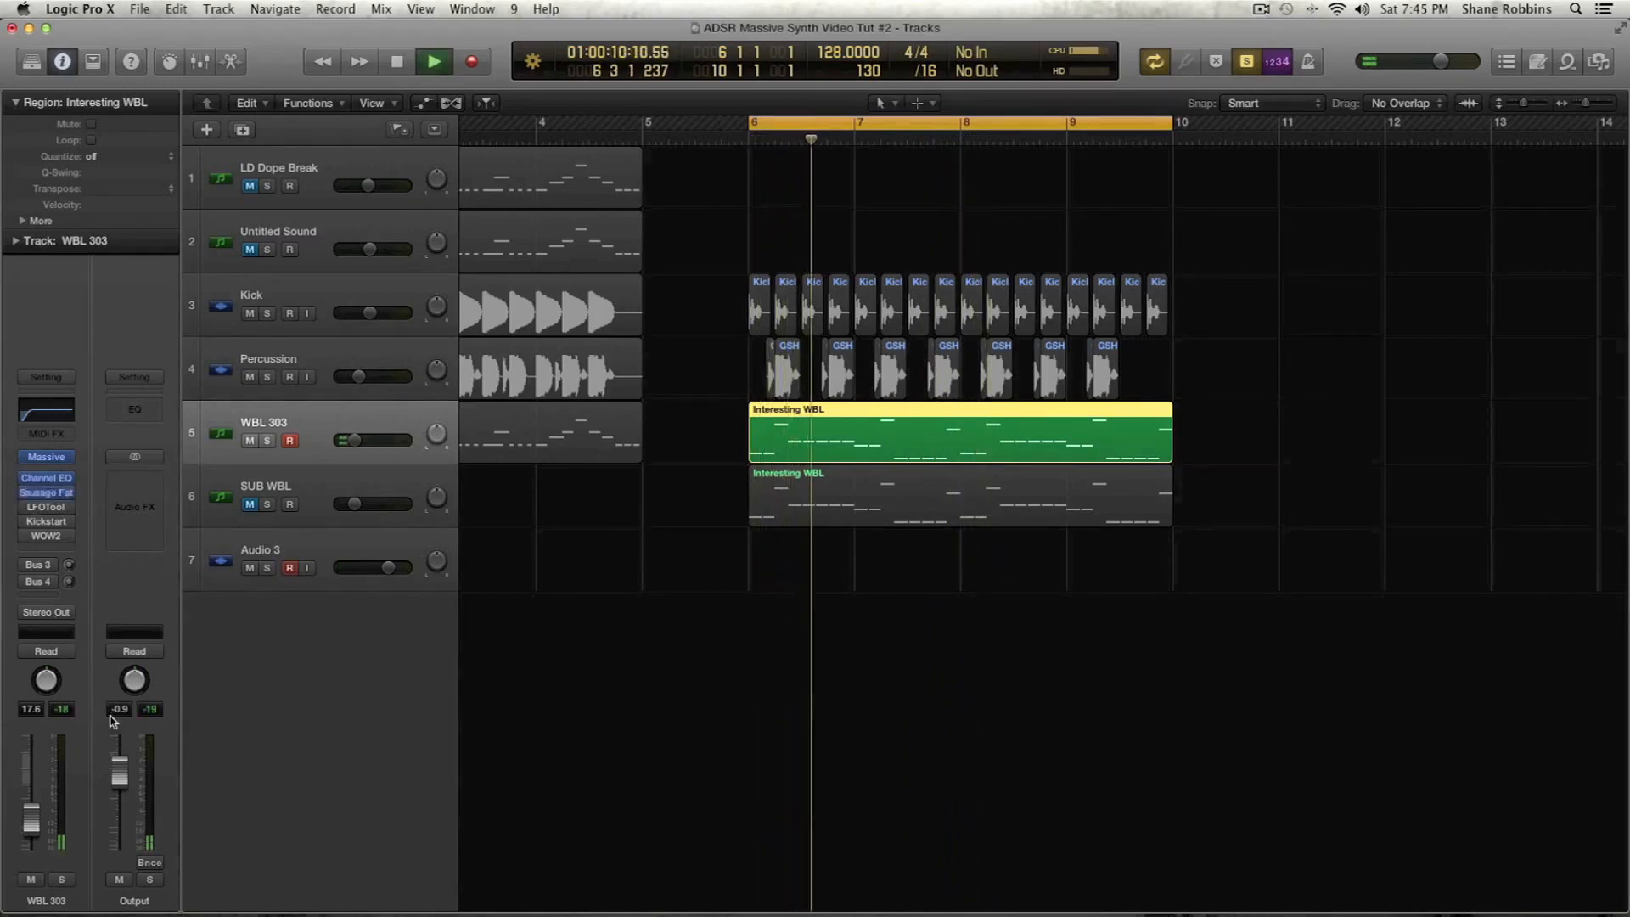
key("space")
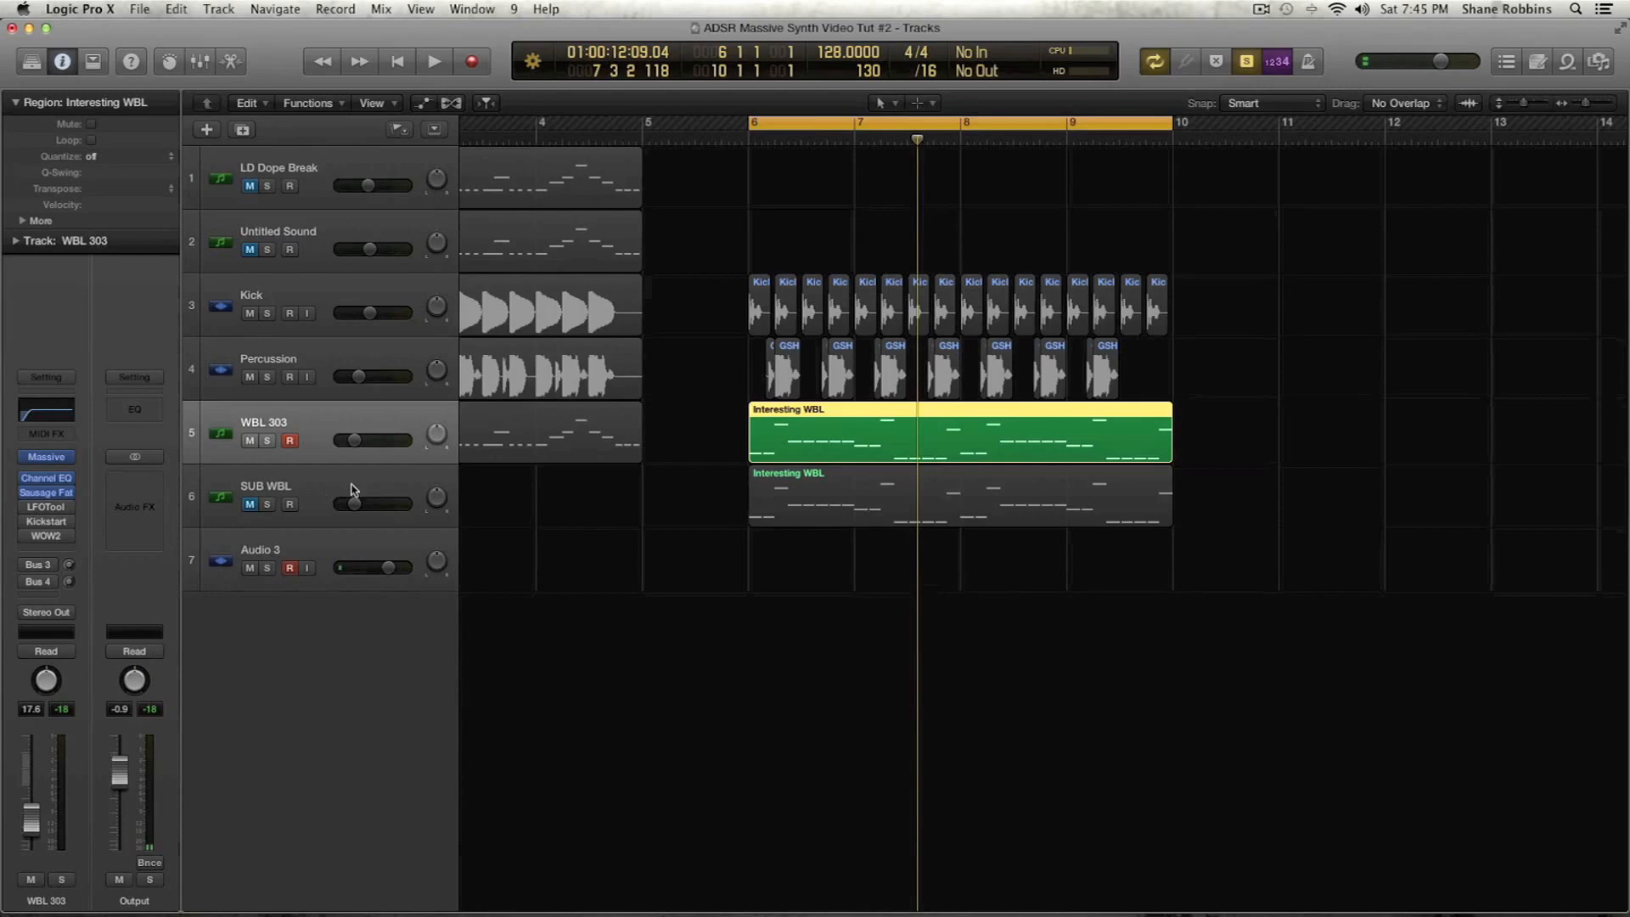
key("space")
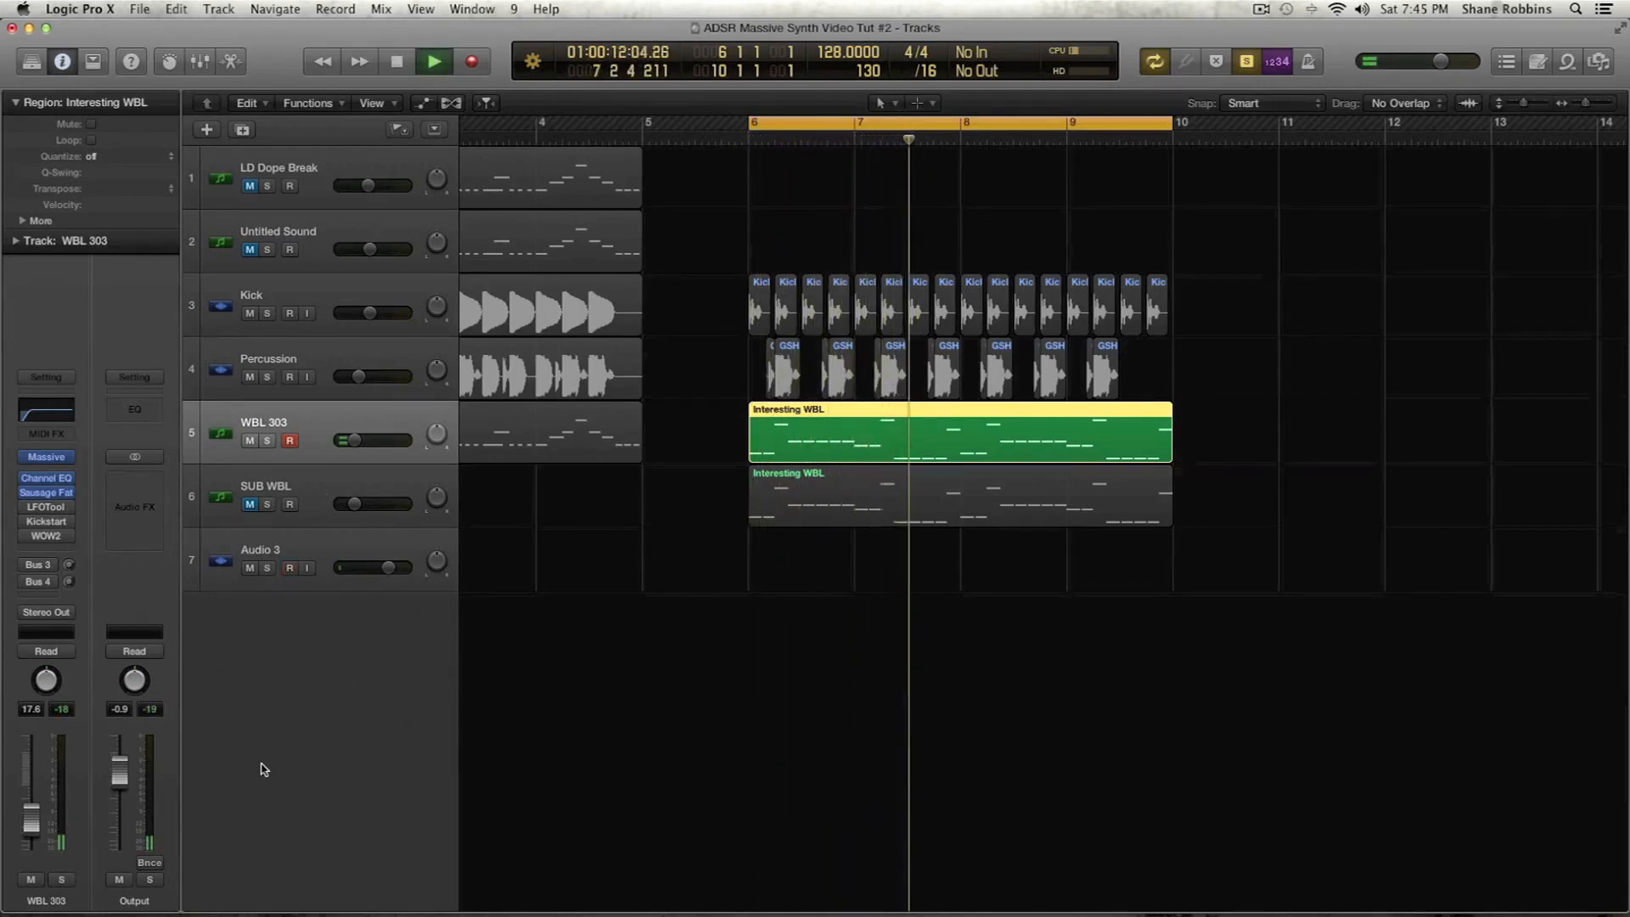
key("space")
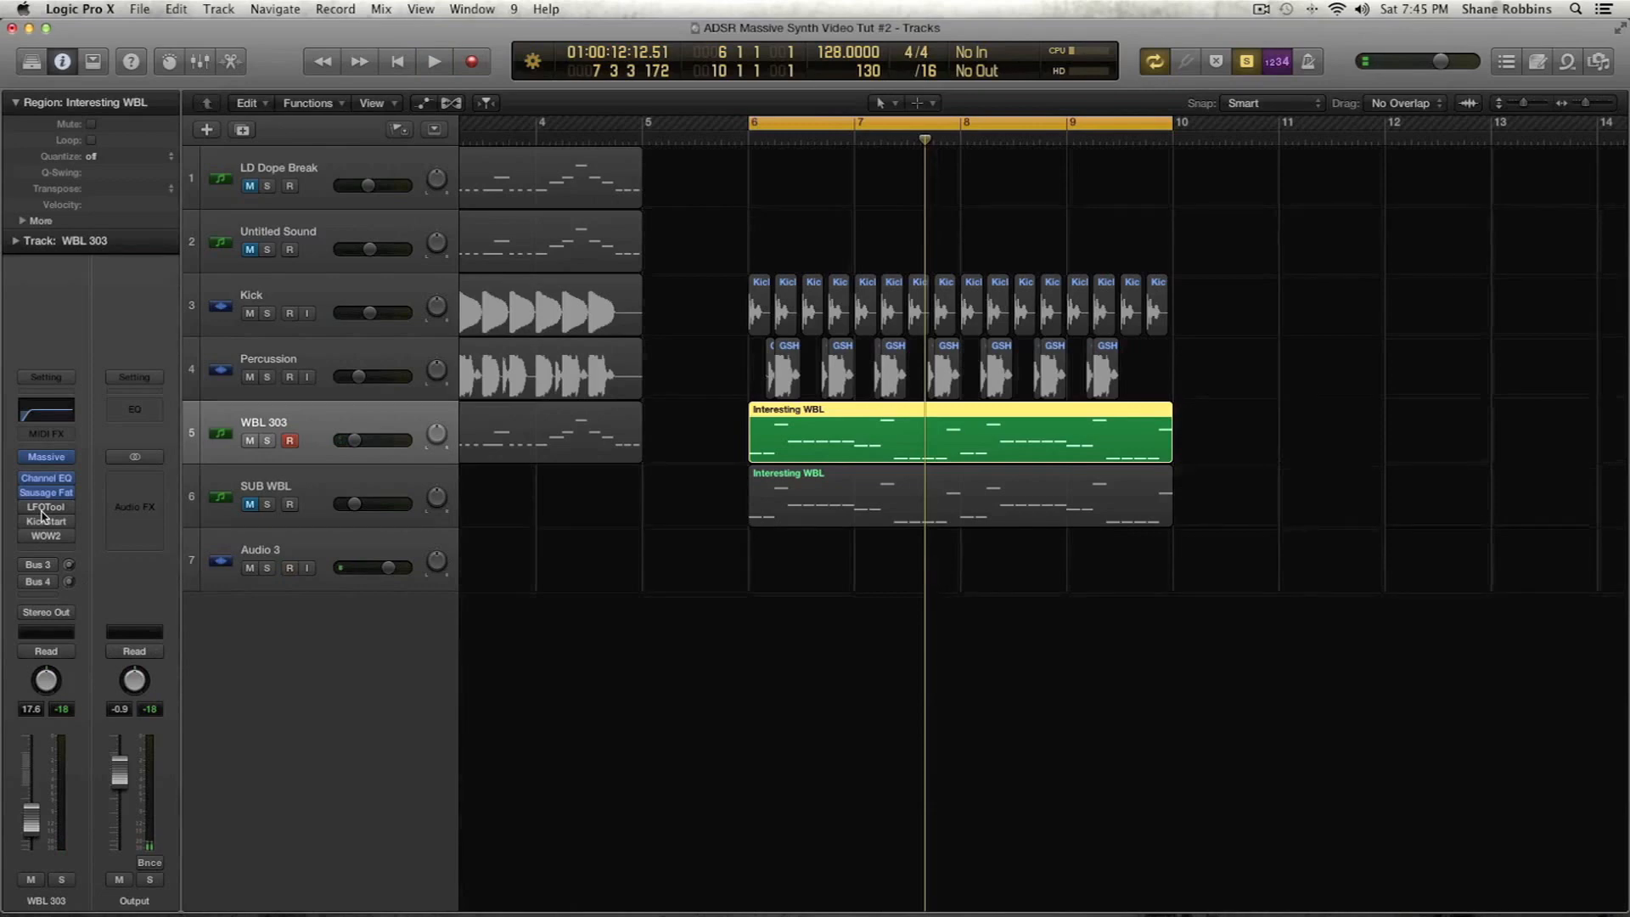
Play the full loop with the bass unsoloed and lower the WBL 303 track's volume to -20.0 dB
mouse_move(49, 459)
key("space")
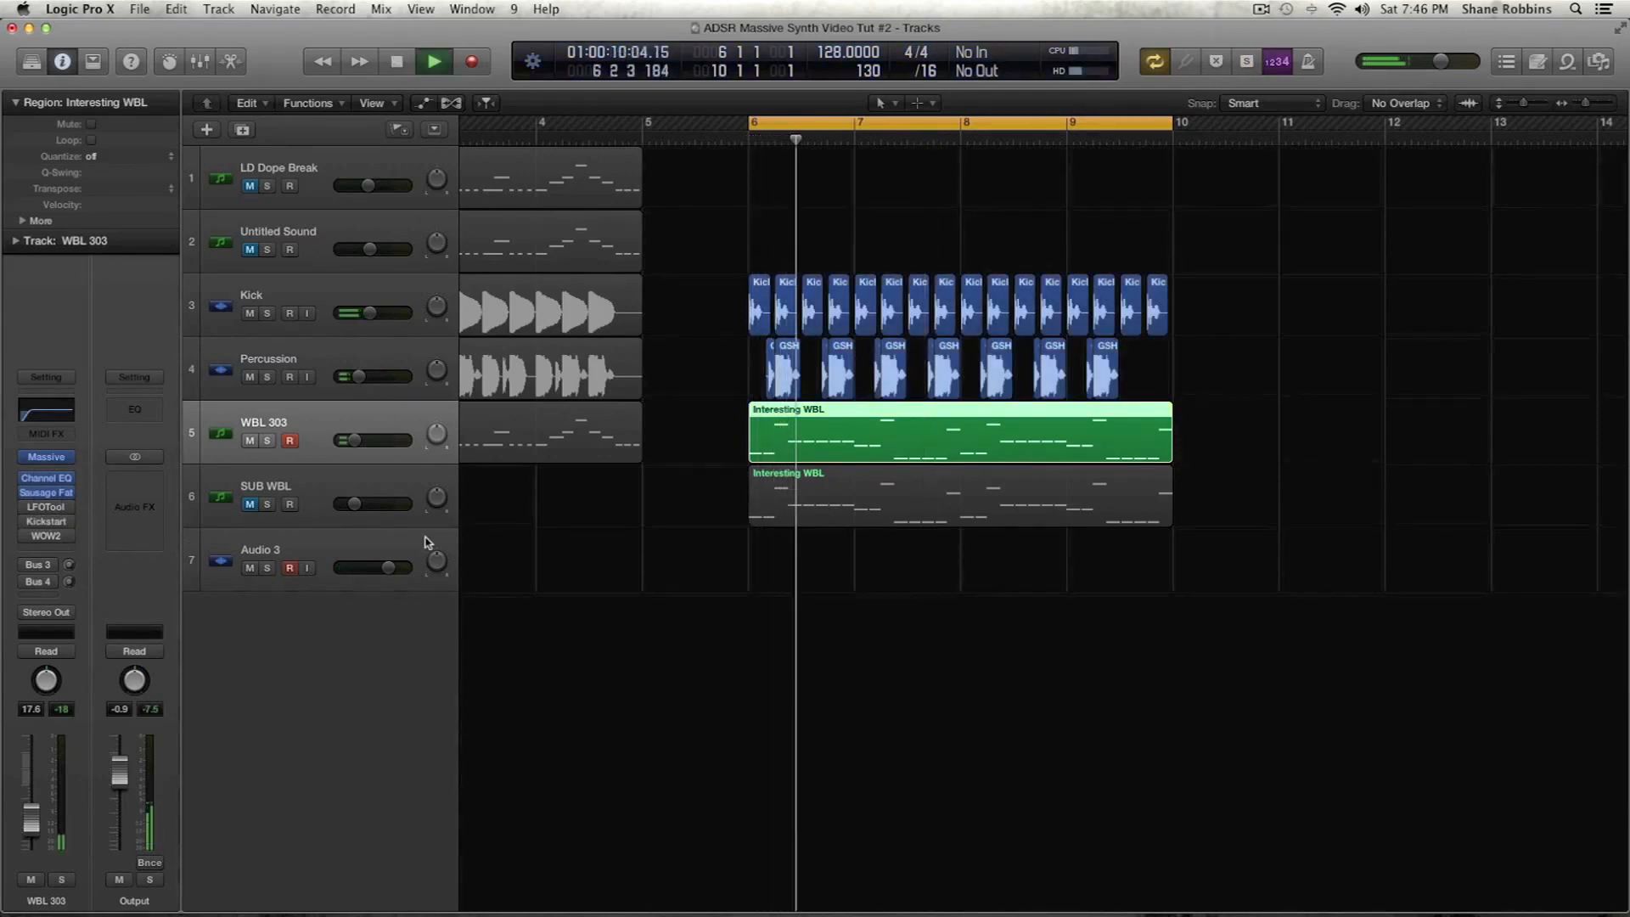
left_click_drag(30, 832, 31, 840)
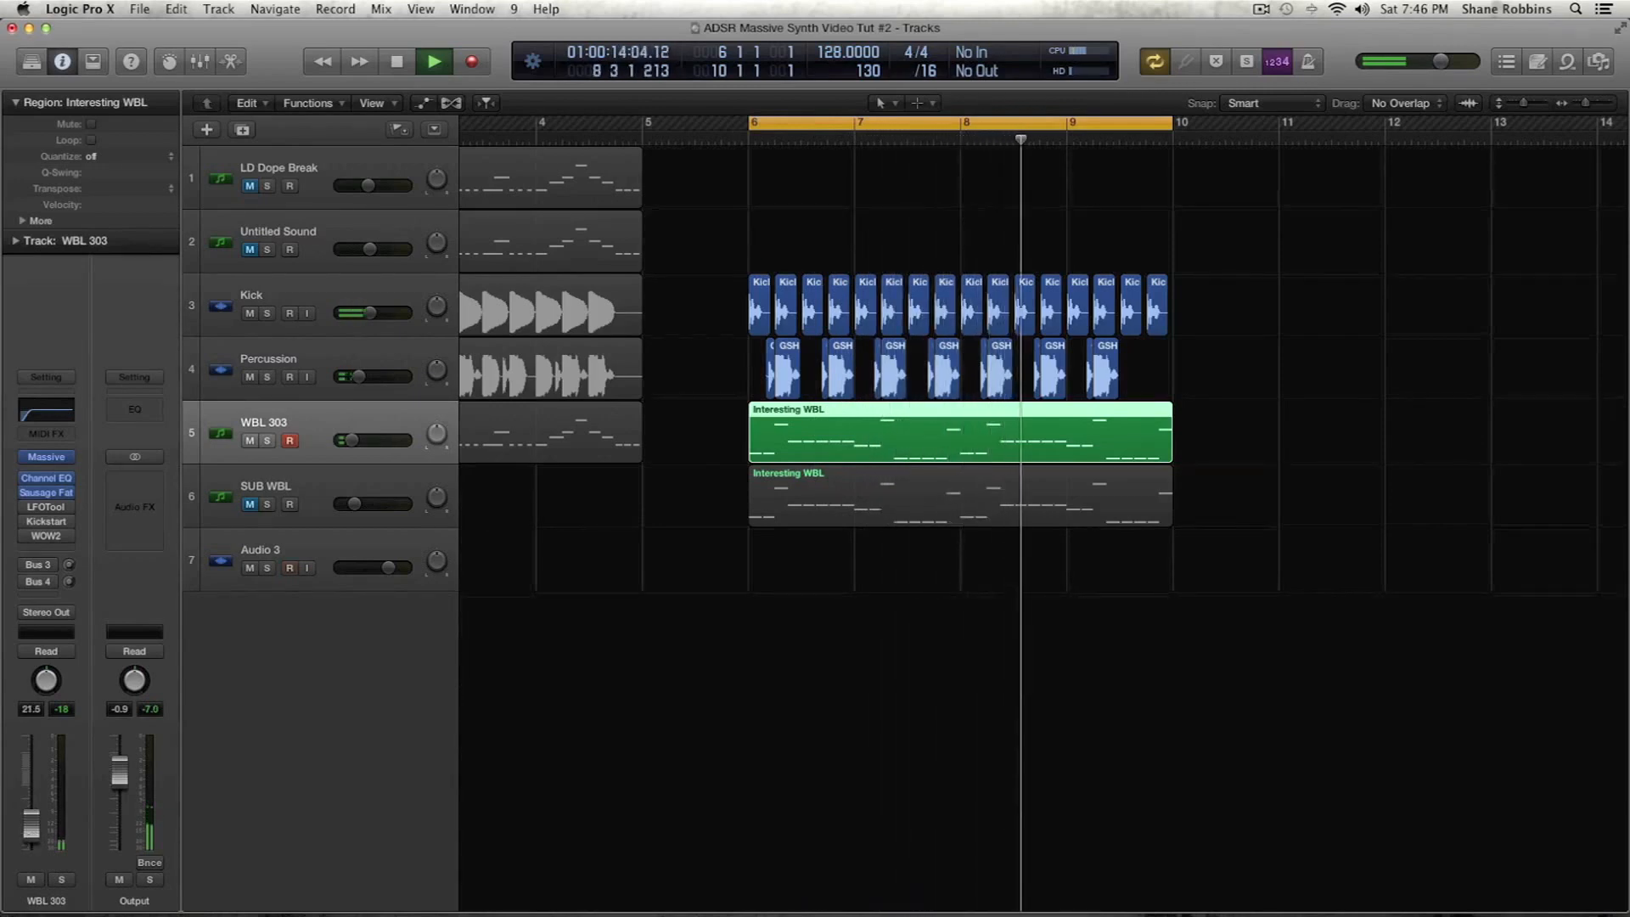
left_click_drag(31, 840, 25, 839)
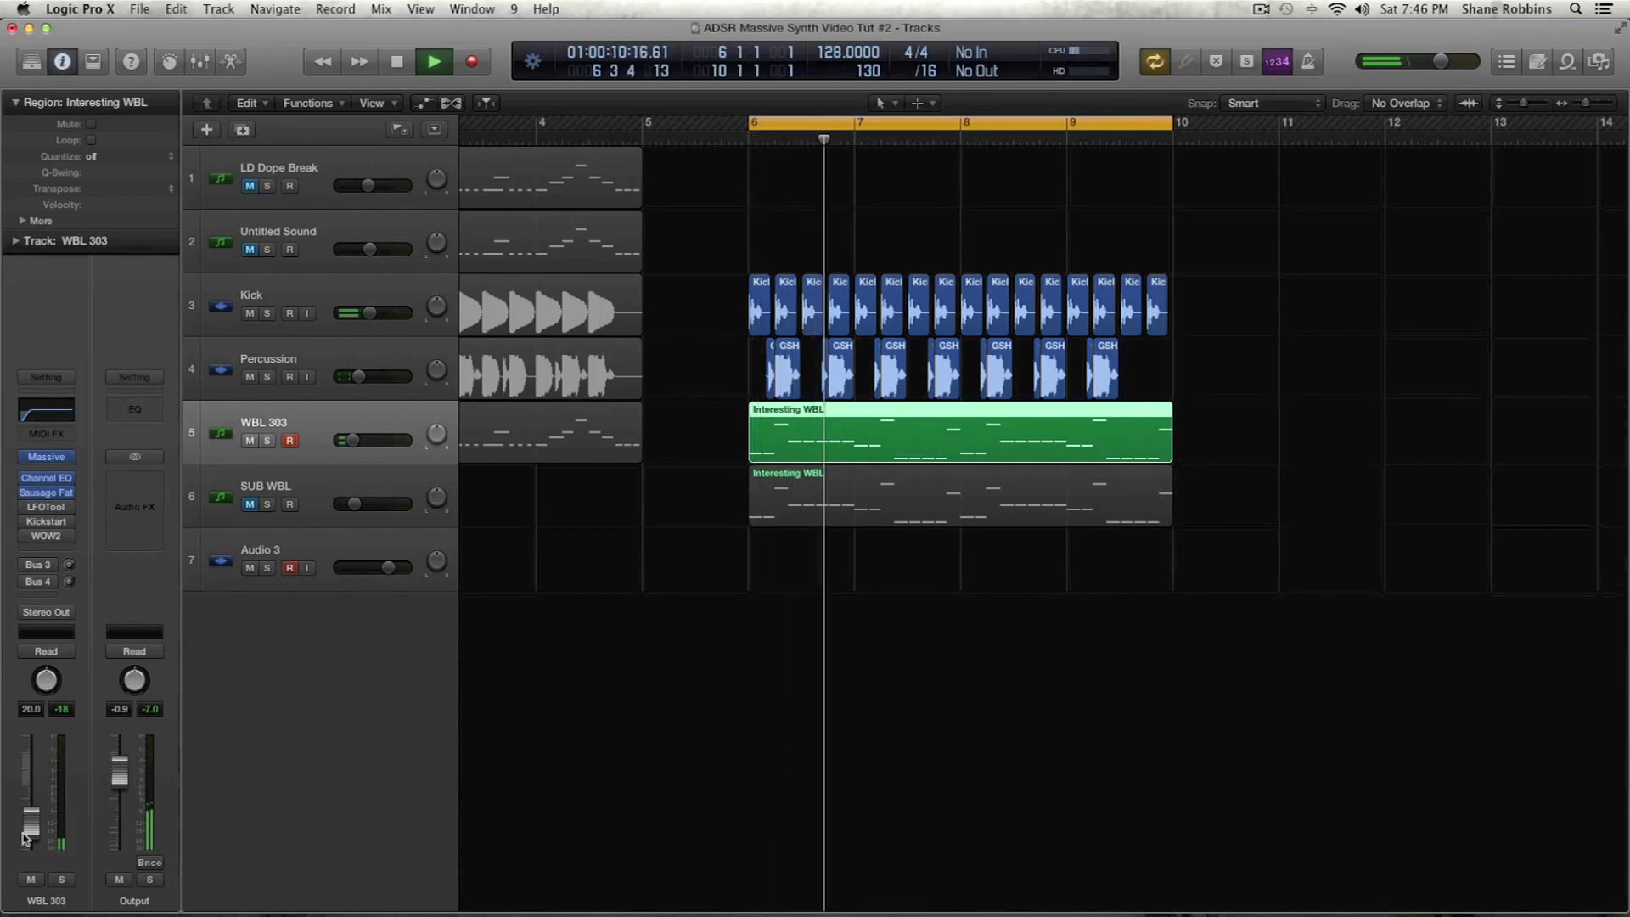
key("space")
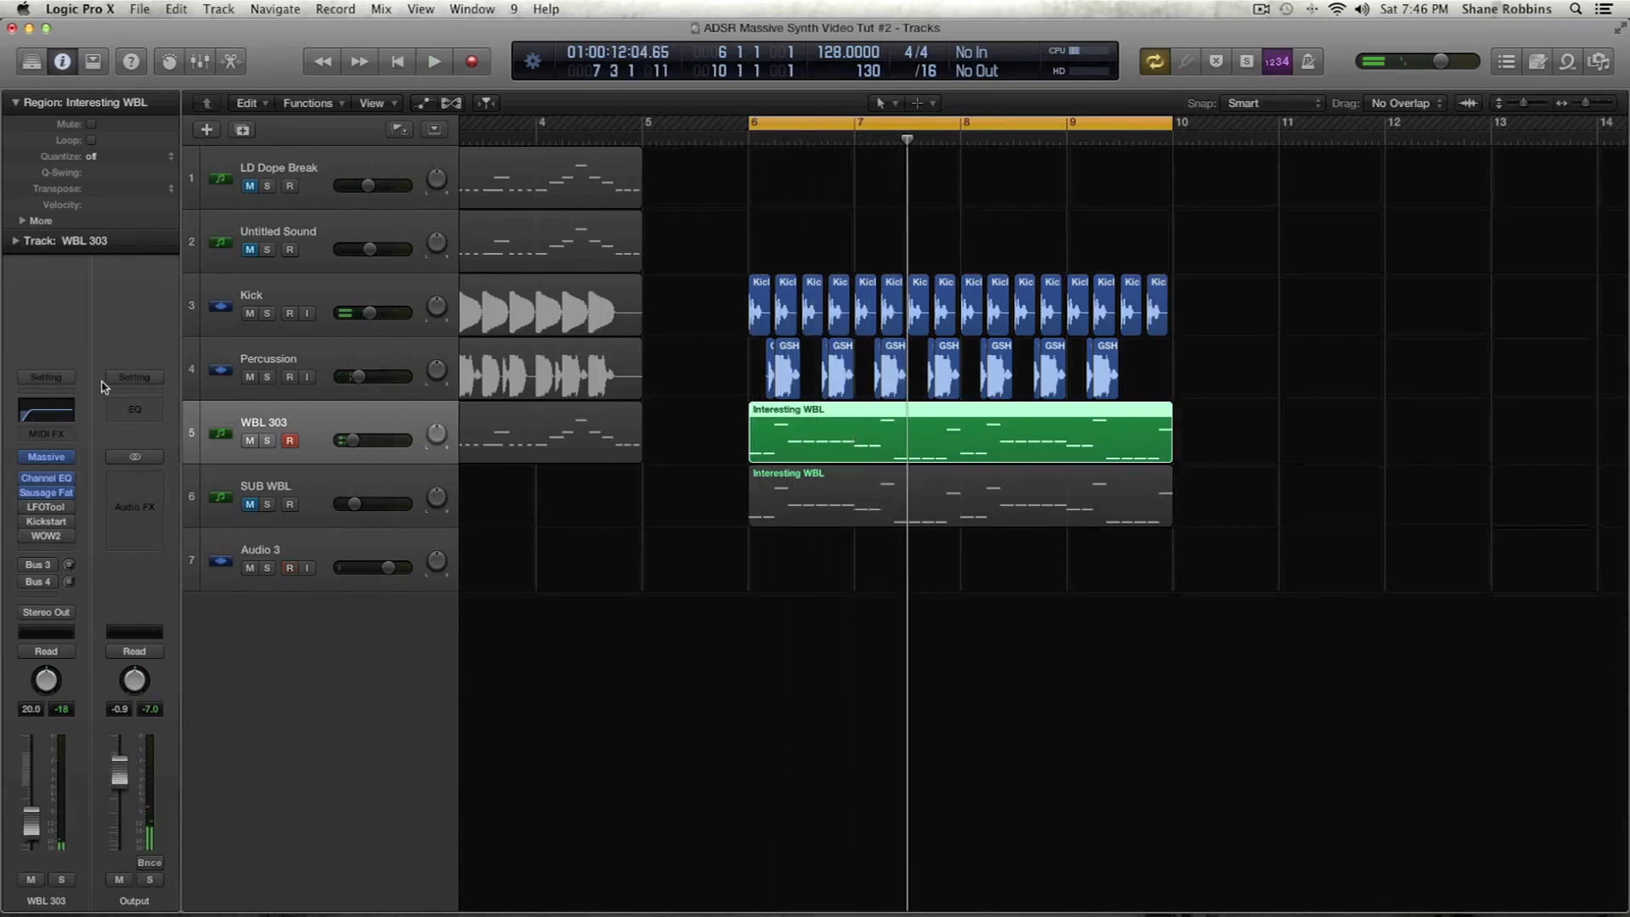
Open Massive on the WBL 303 track to check its Master level, close it, and audition the loop
left_click(46, 457)
key("space")
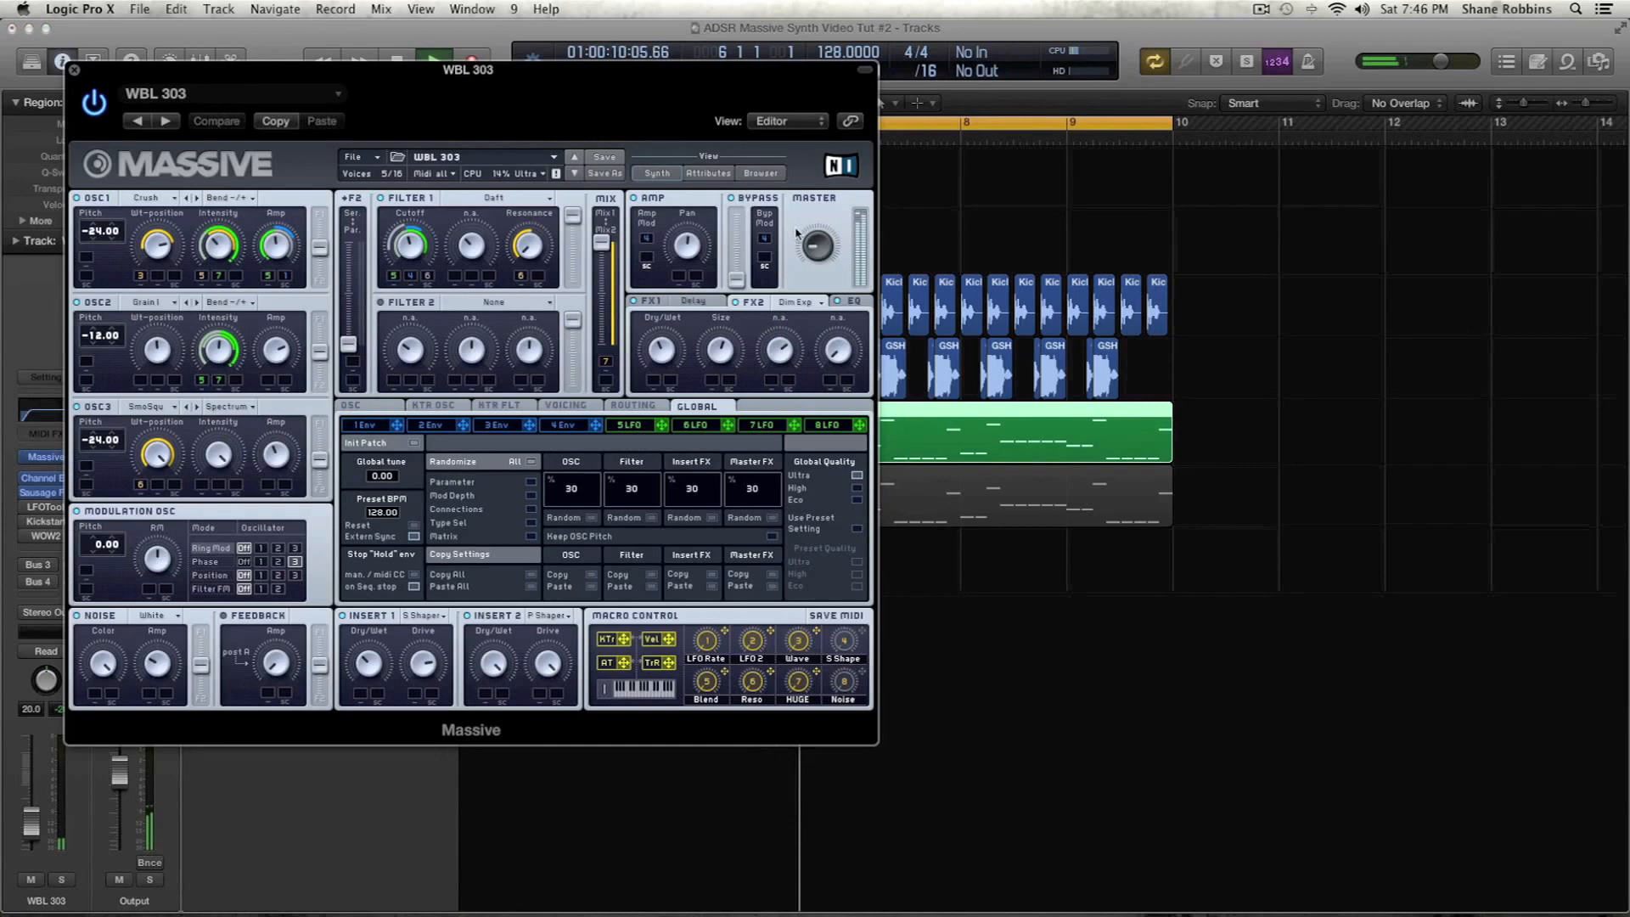
key("super+w")
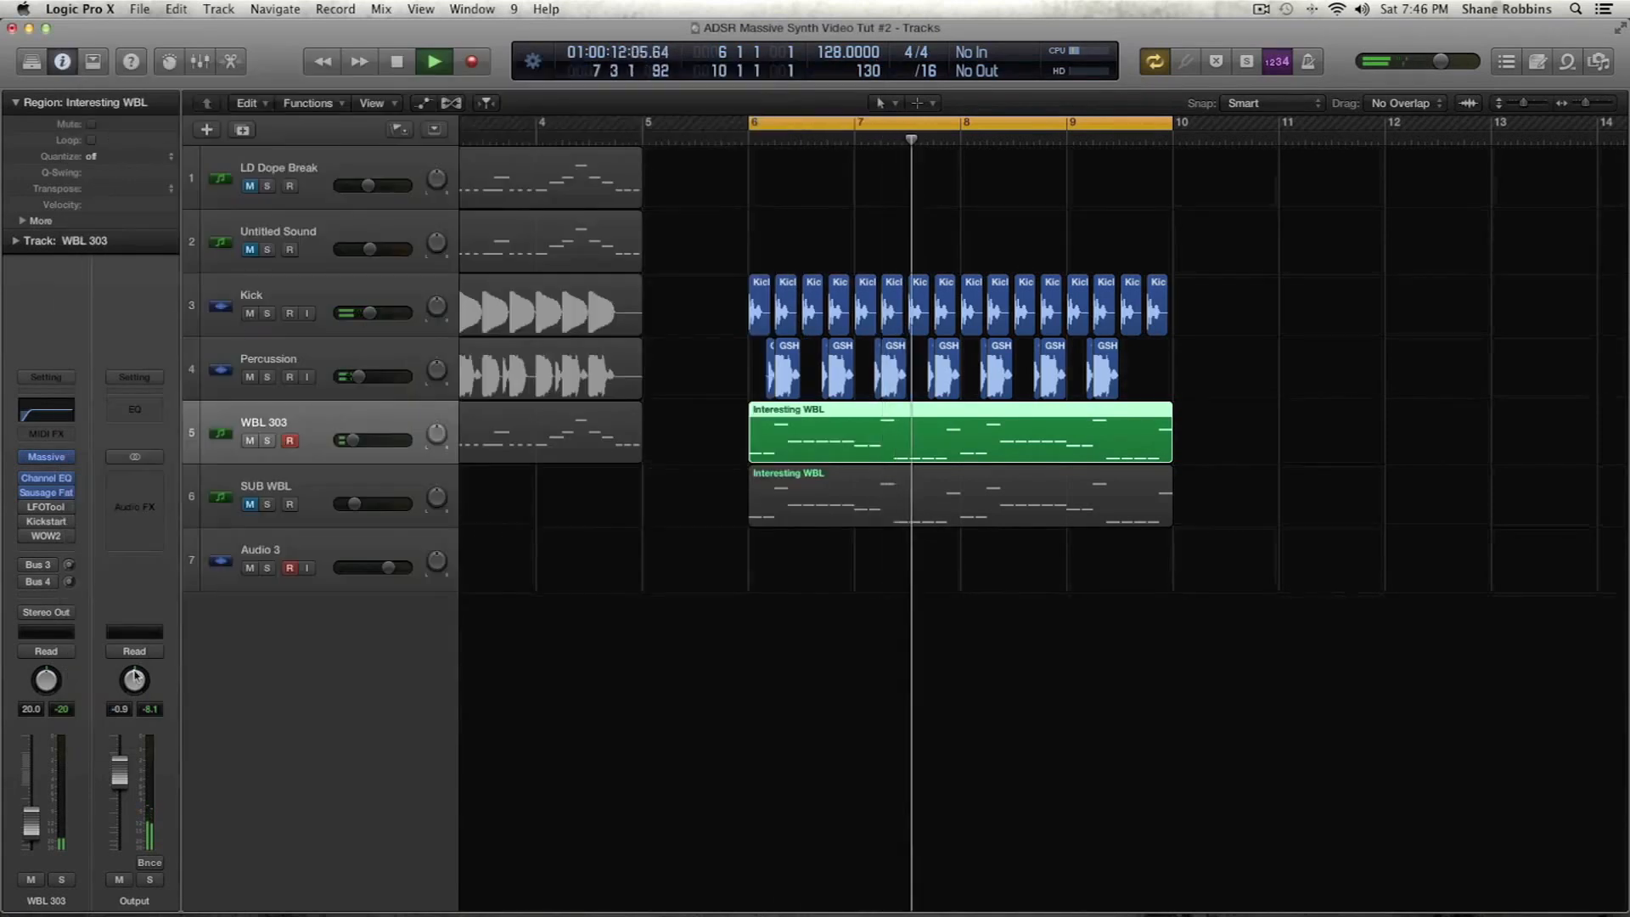
key("space")
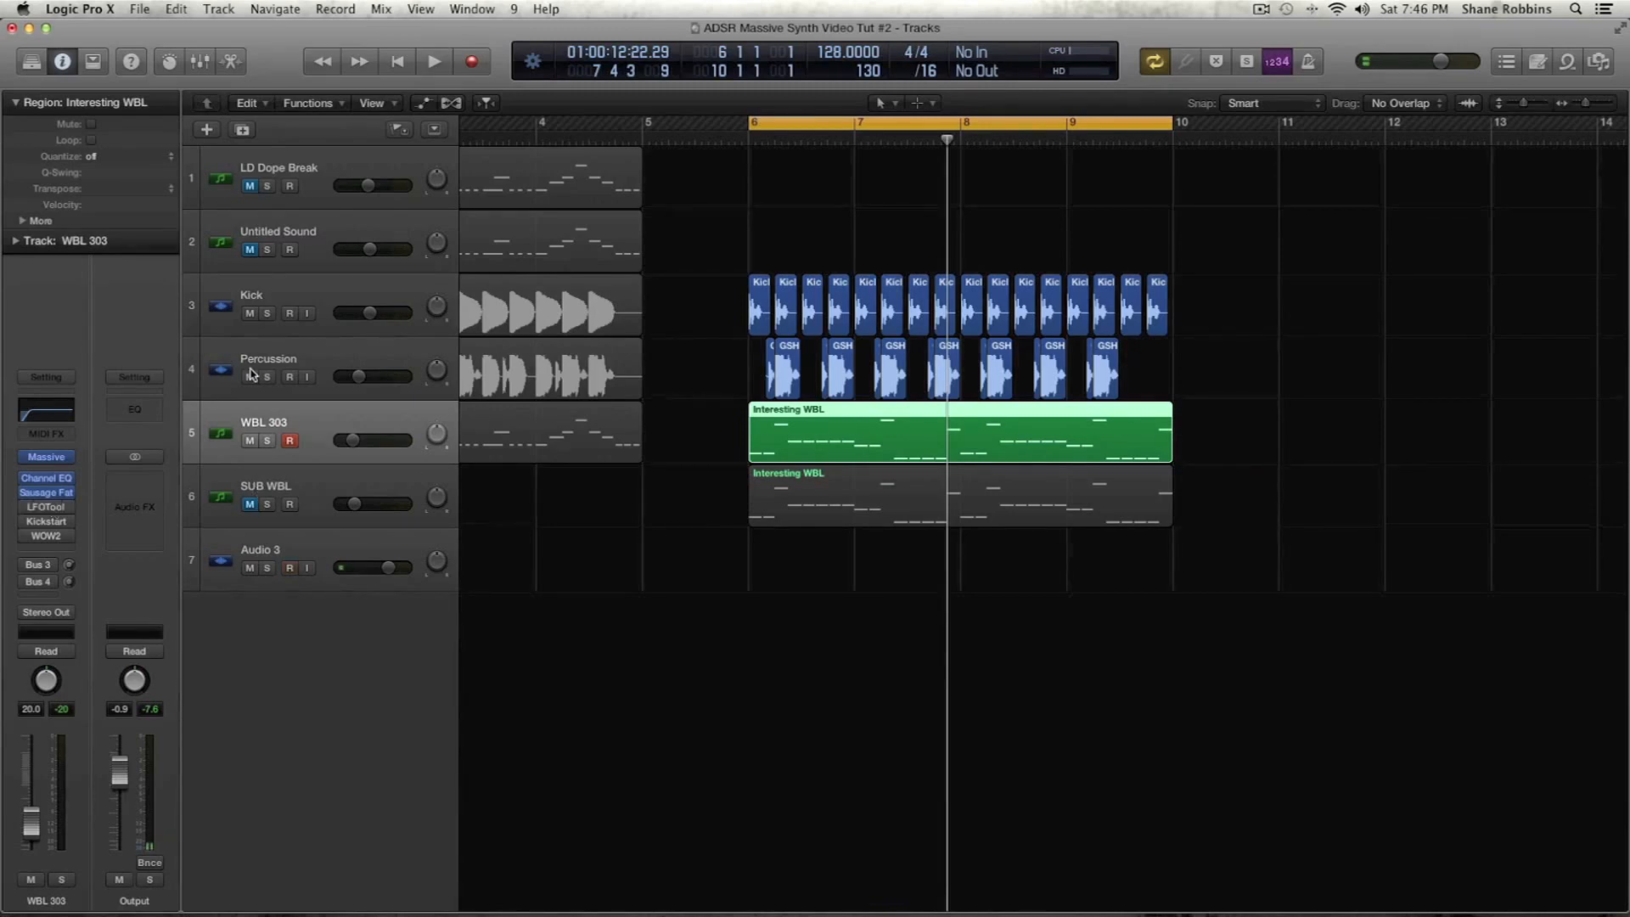
left_click(264, 302)
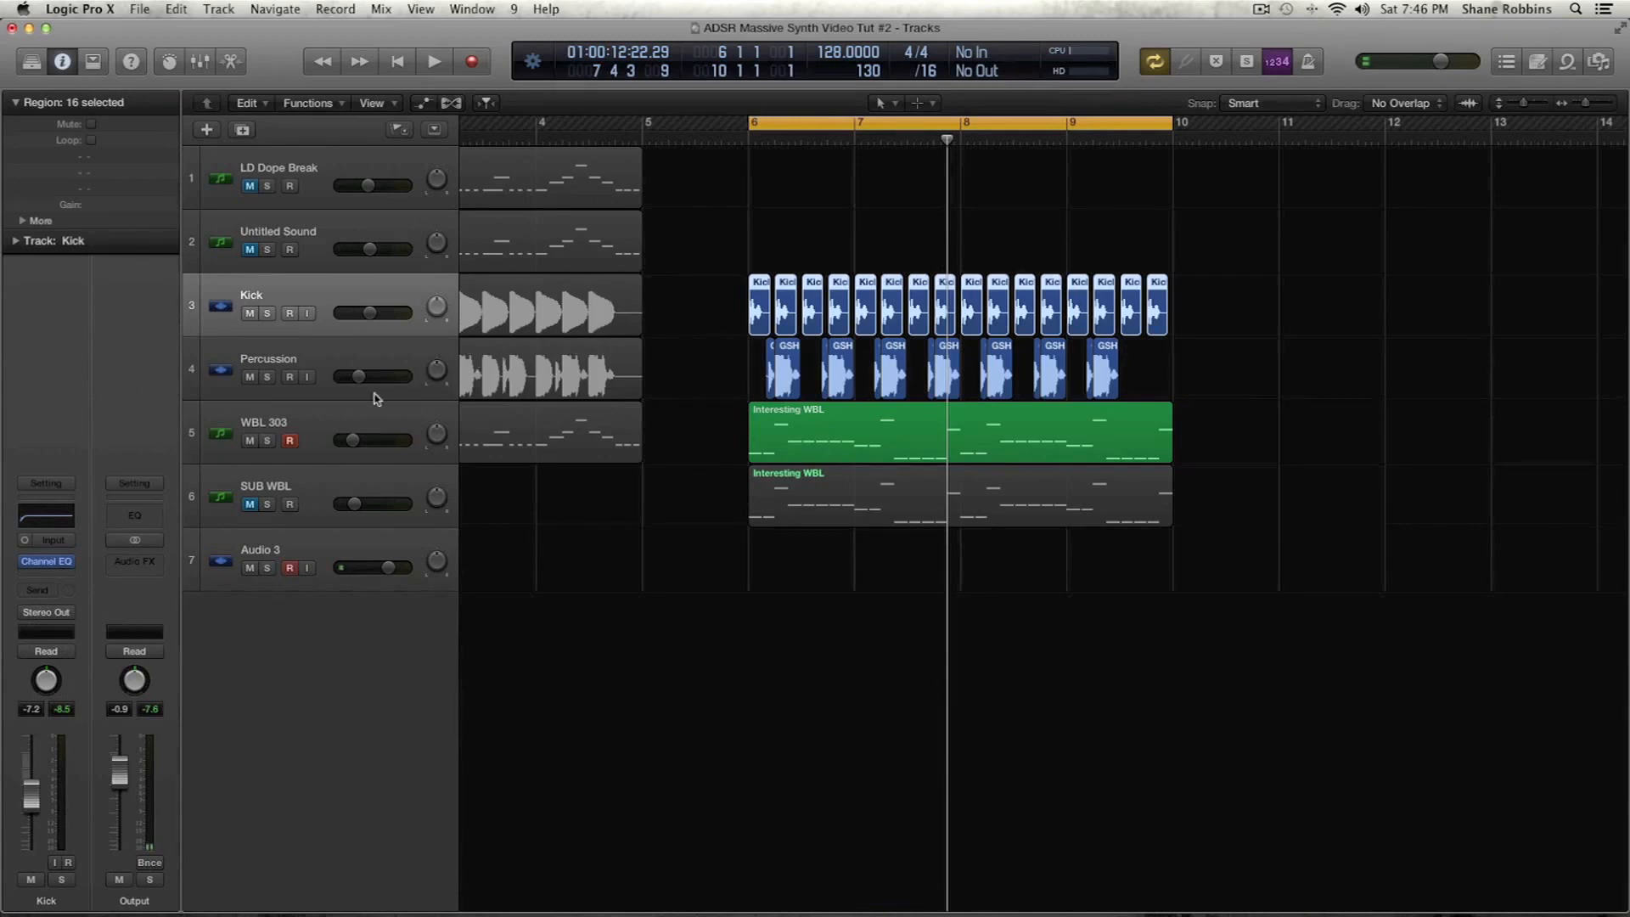
left_click(357, 418)
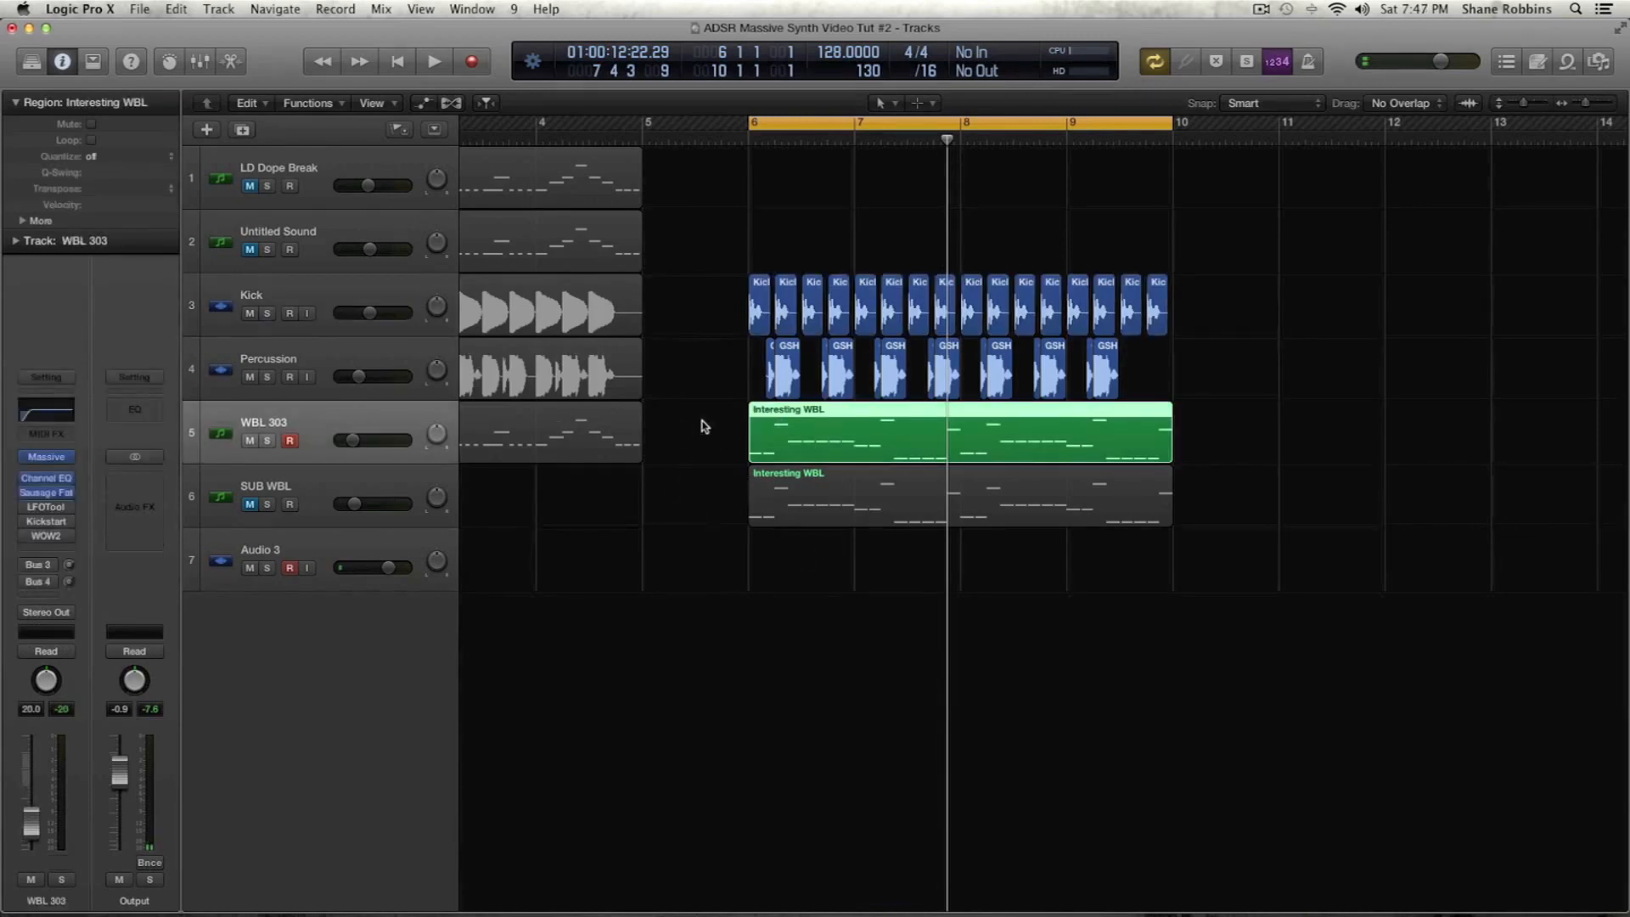
mouse_move(49, 499)
left_click(49, 480)
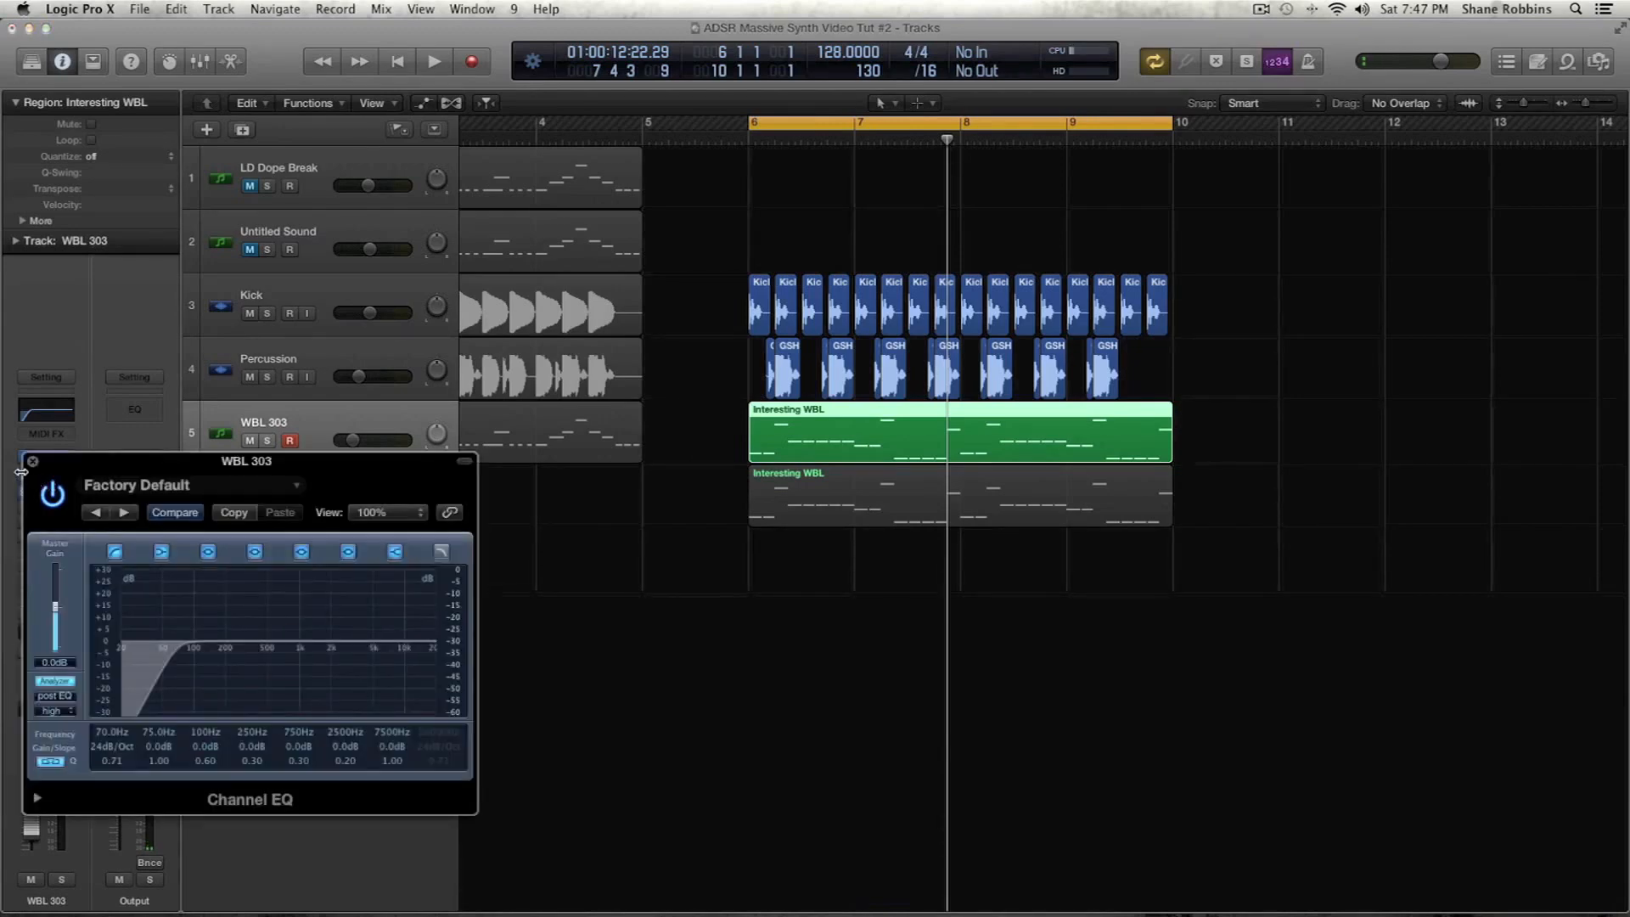
left_click(30, 460)
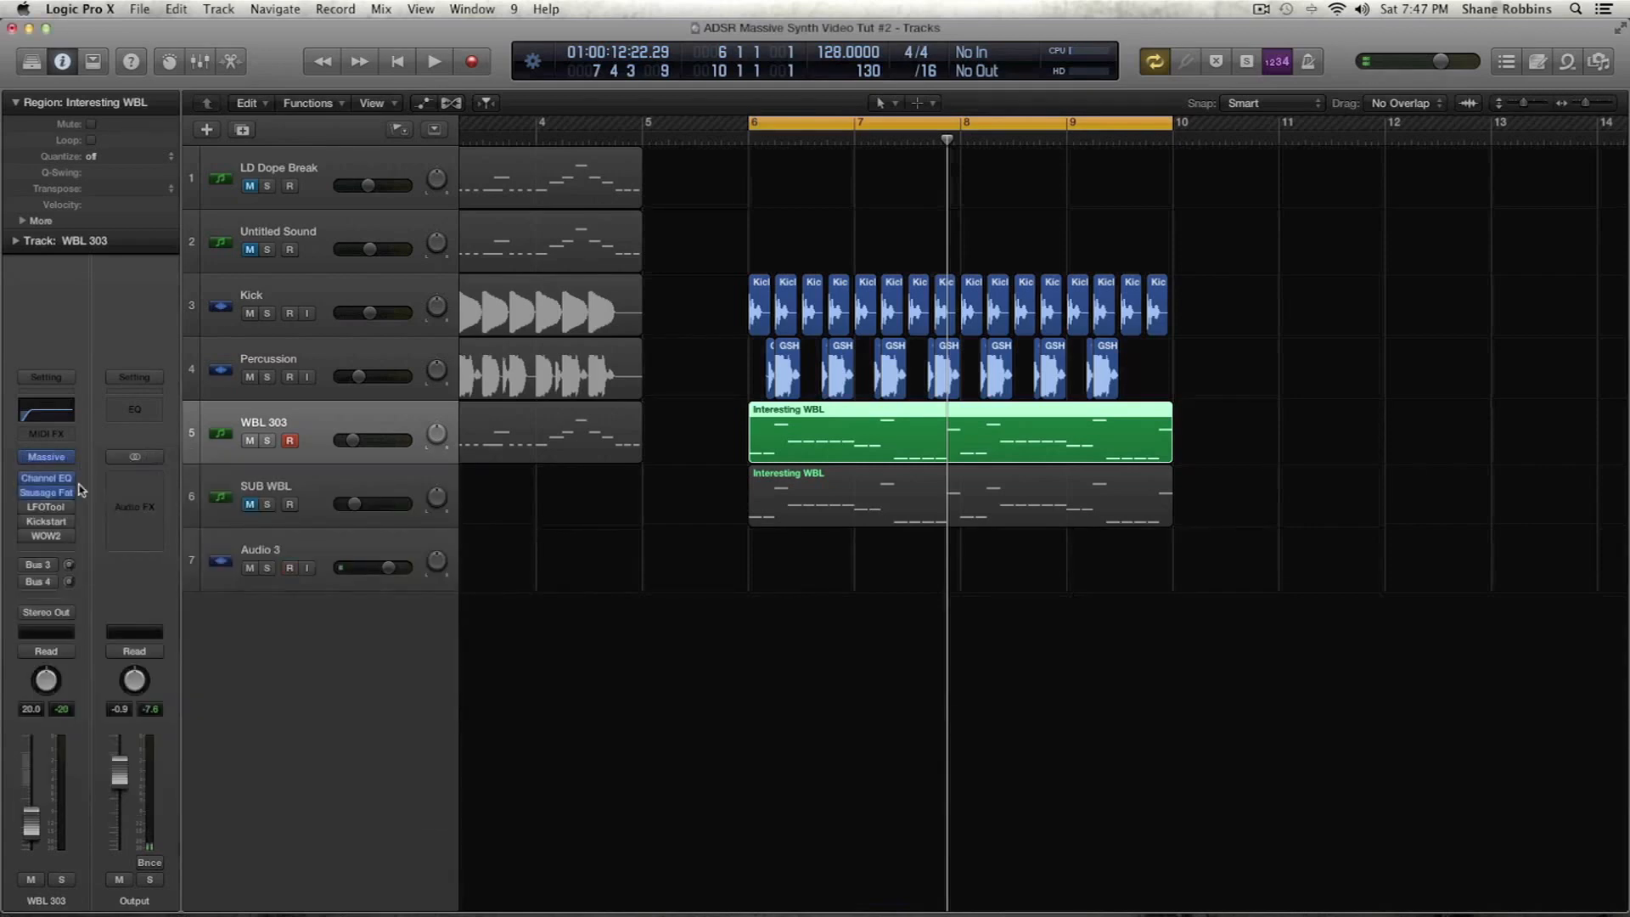
mouse_move(49, 486)
left_click(50, 486)
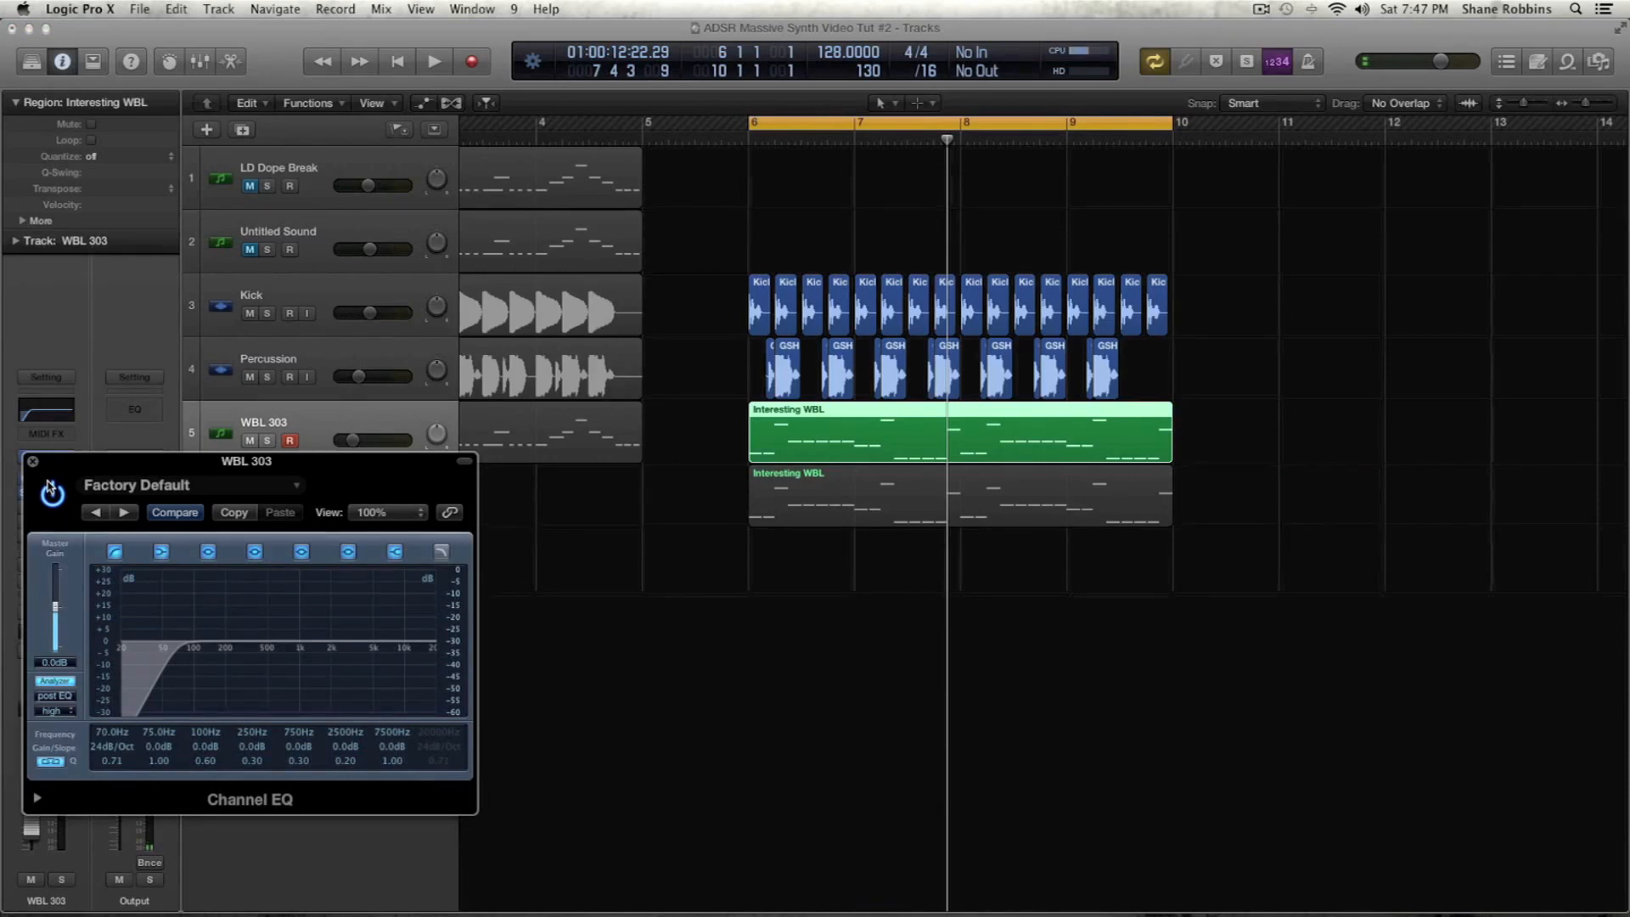
left_click(32, 461)
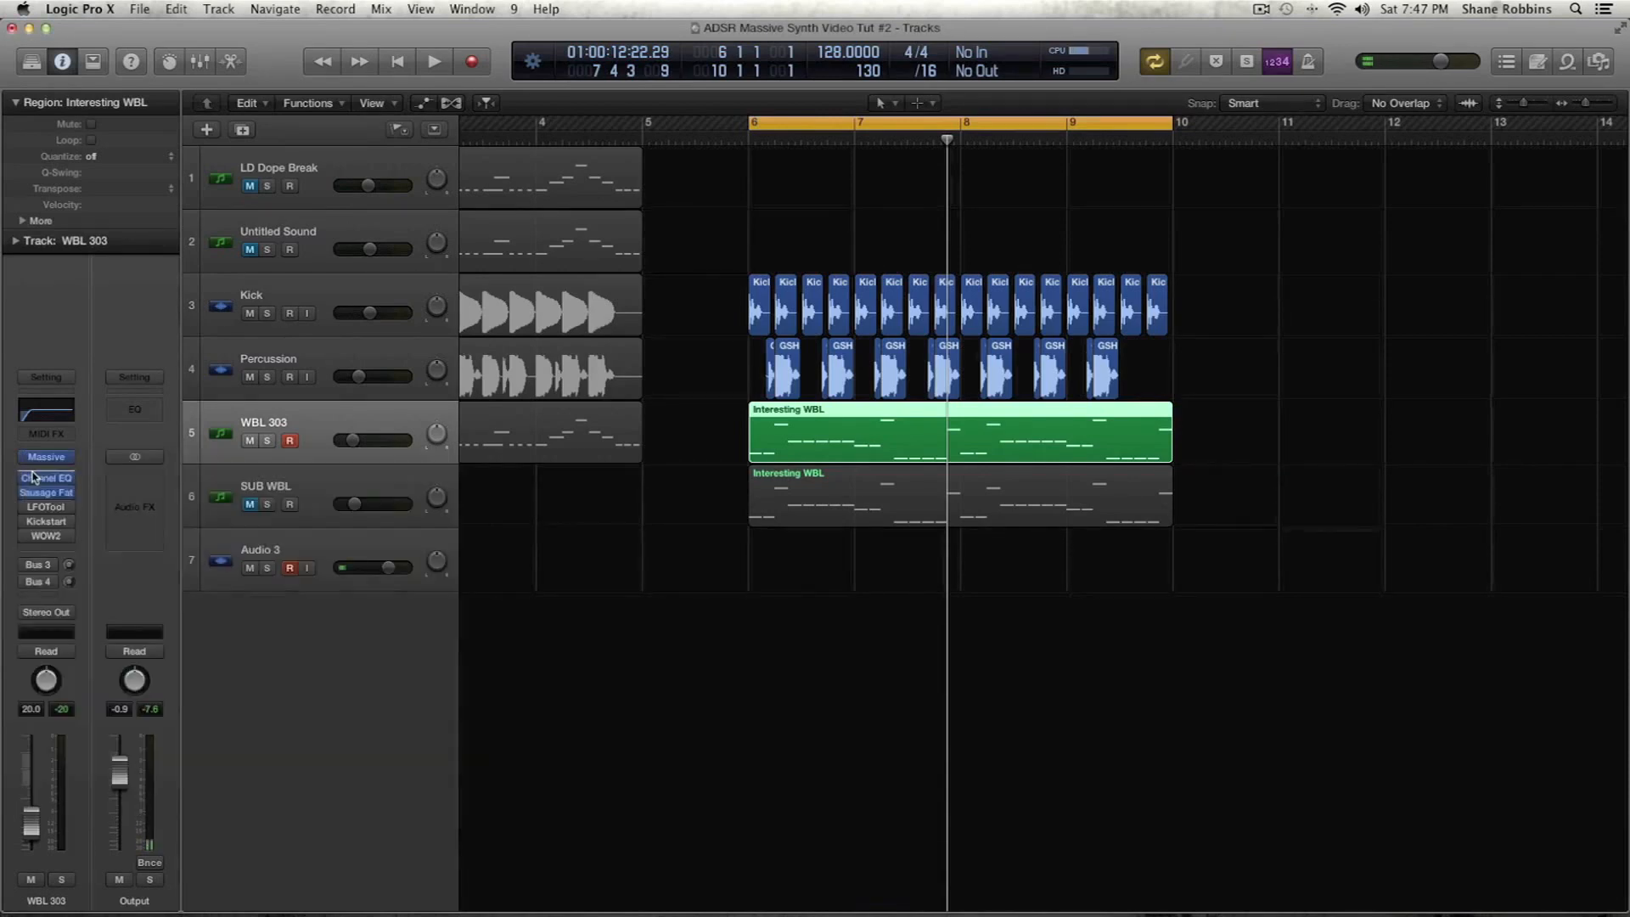
Insert a stereo Compressor from the Dynamics plug-ins after WOW2 on the WBL 303 track
left_click(48, 549)
mouse_move(78, 619)
mouse_move(219, 633)
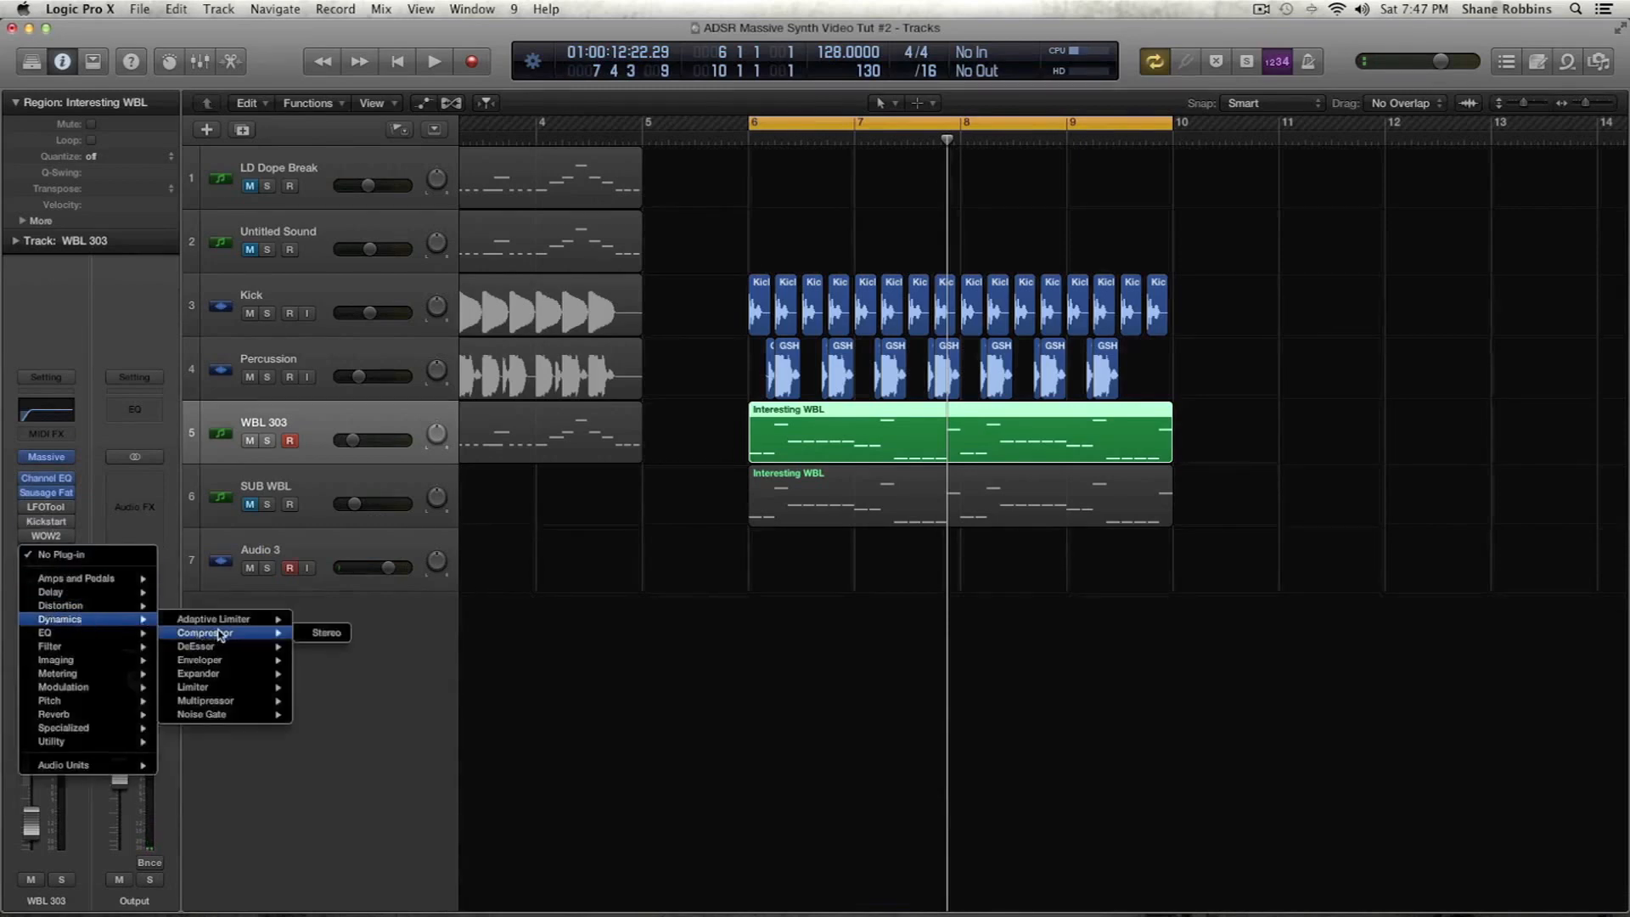
left_click(326, 633)
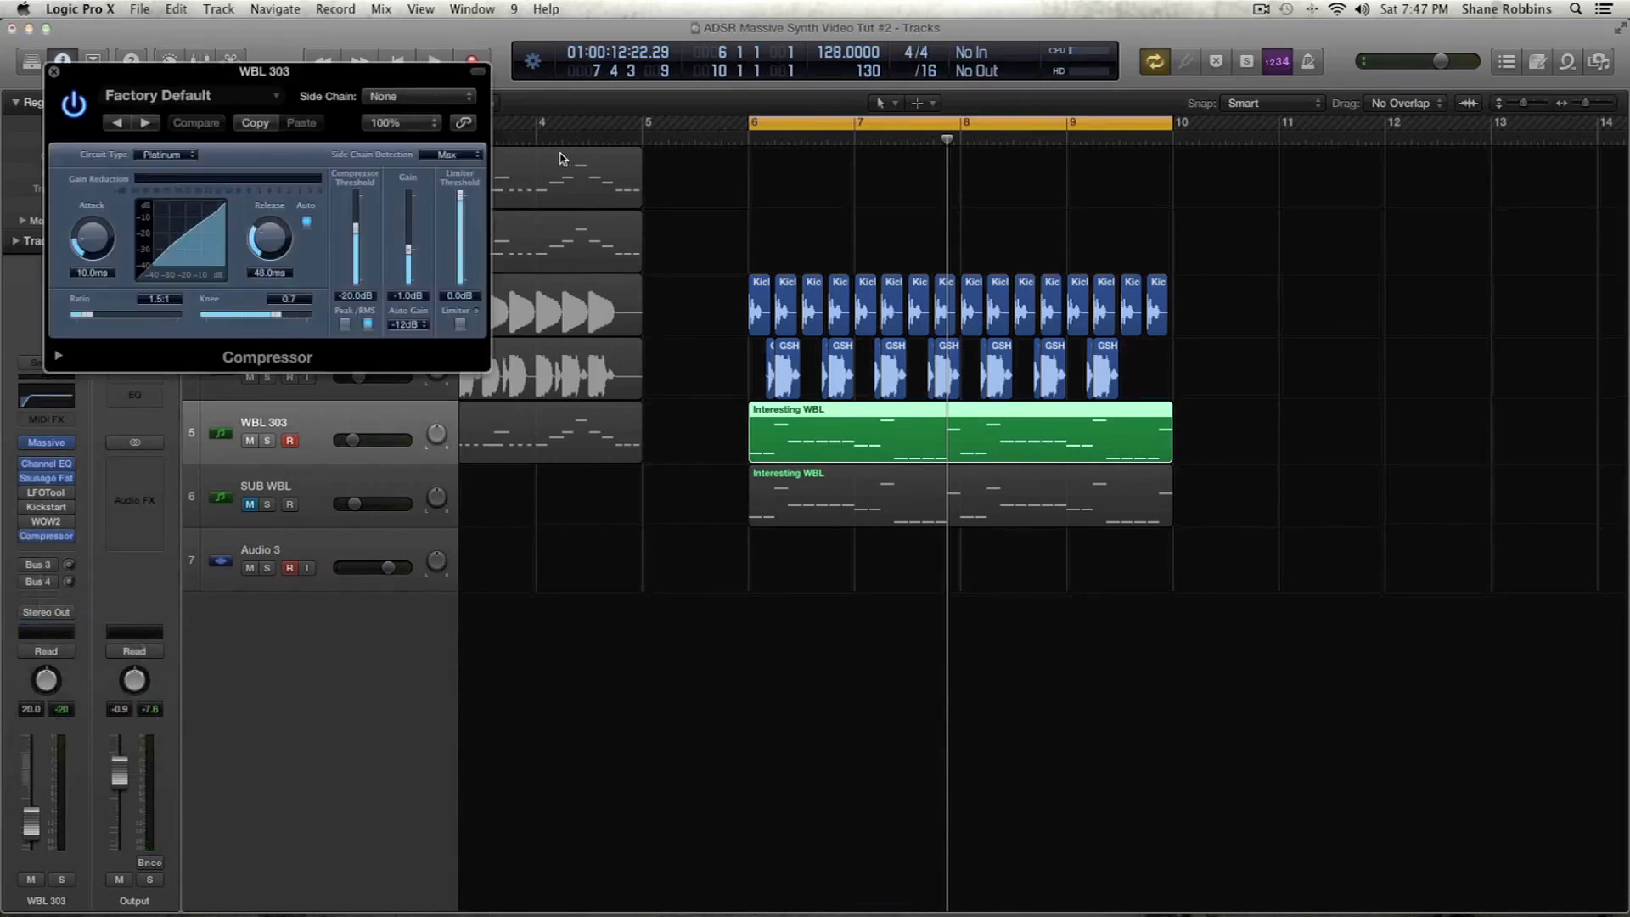
Look through the Compressor's available side chain sources, leave the source at None, and close the plug-in
left_click(437, 100)
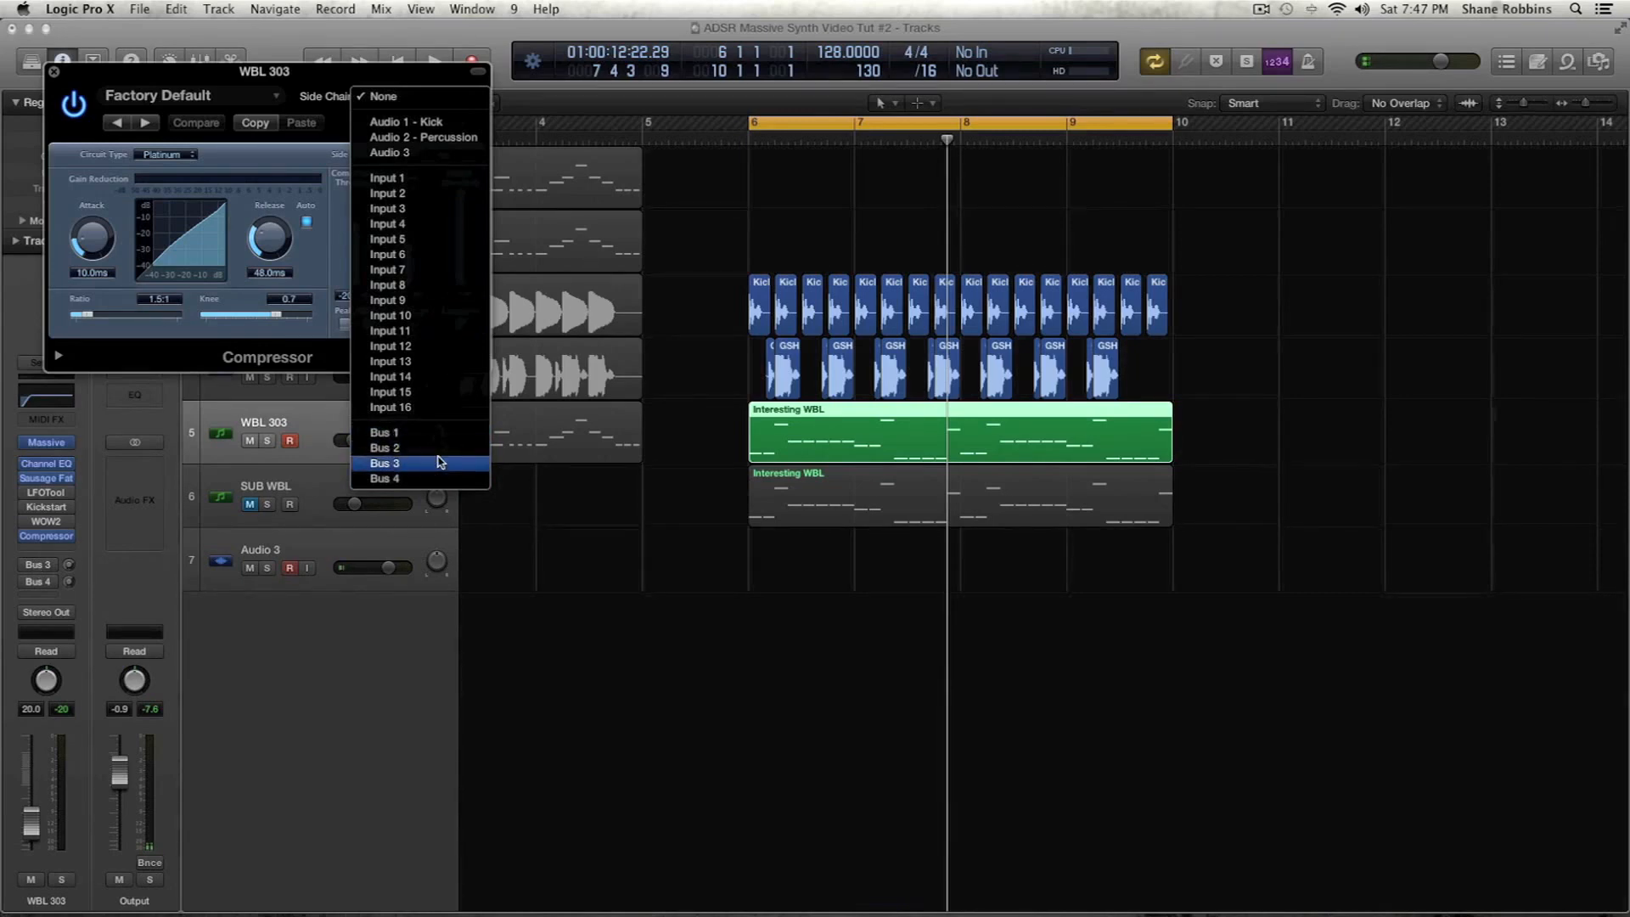
left_click(107, 192)
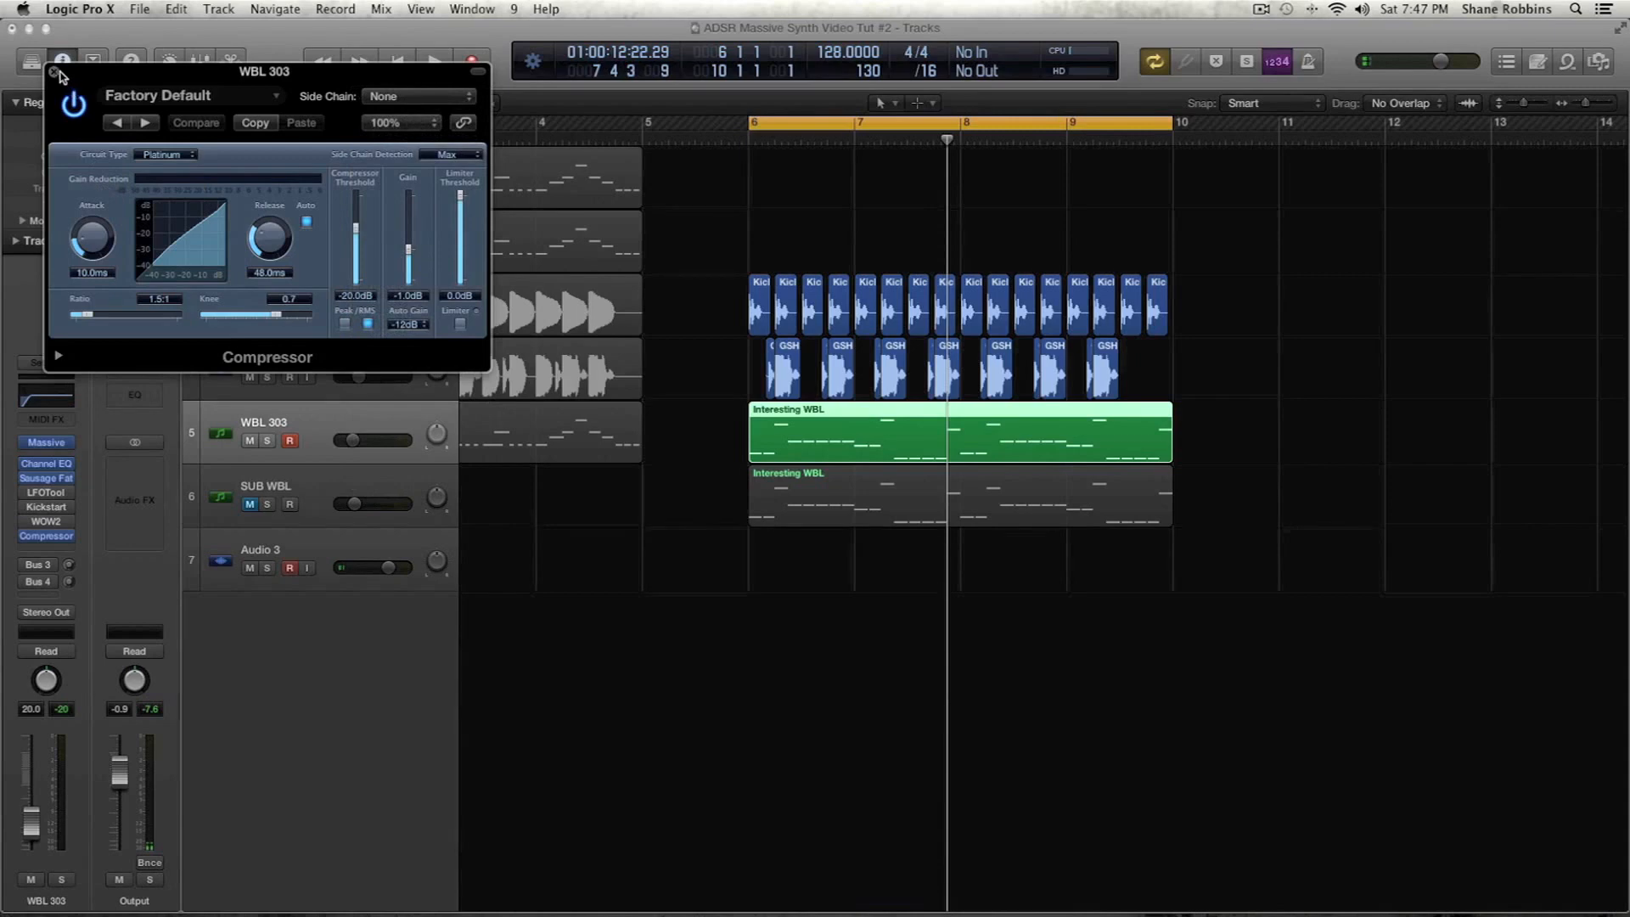
left_click(56, 73)
Open LFOTool on the WBL 303 track, load the 1_2 Tremolo preset, and audition the bass soloed
mouse_move(25, 540)
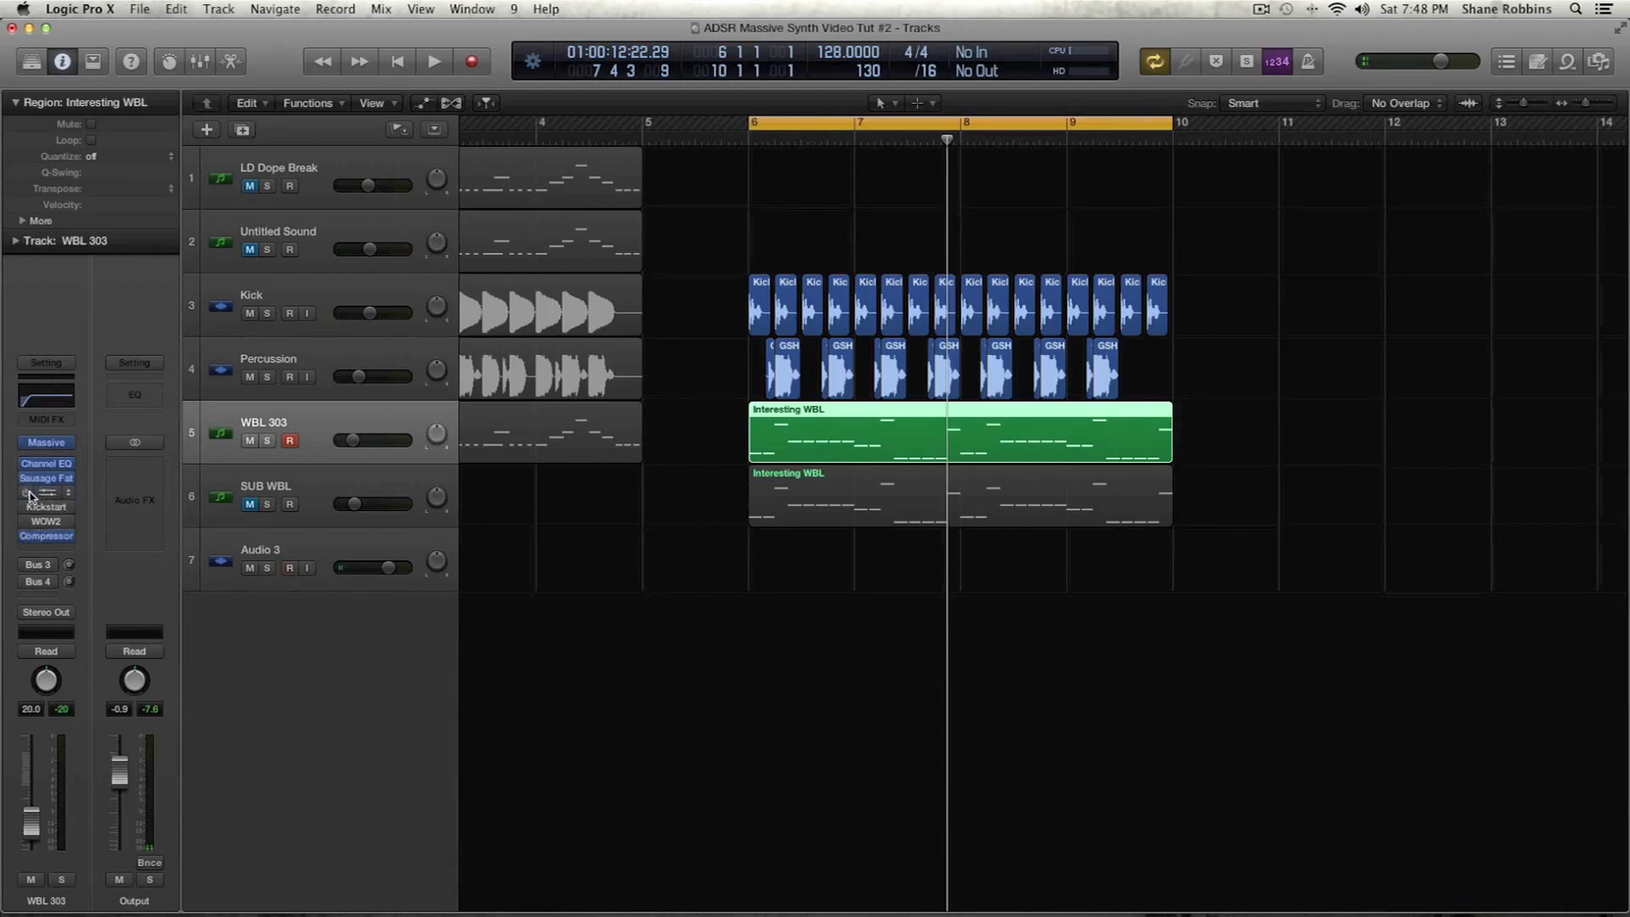
left_click(43, 496)
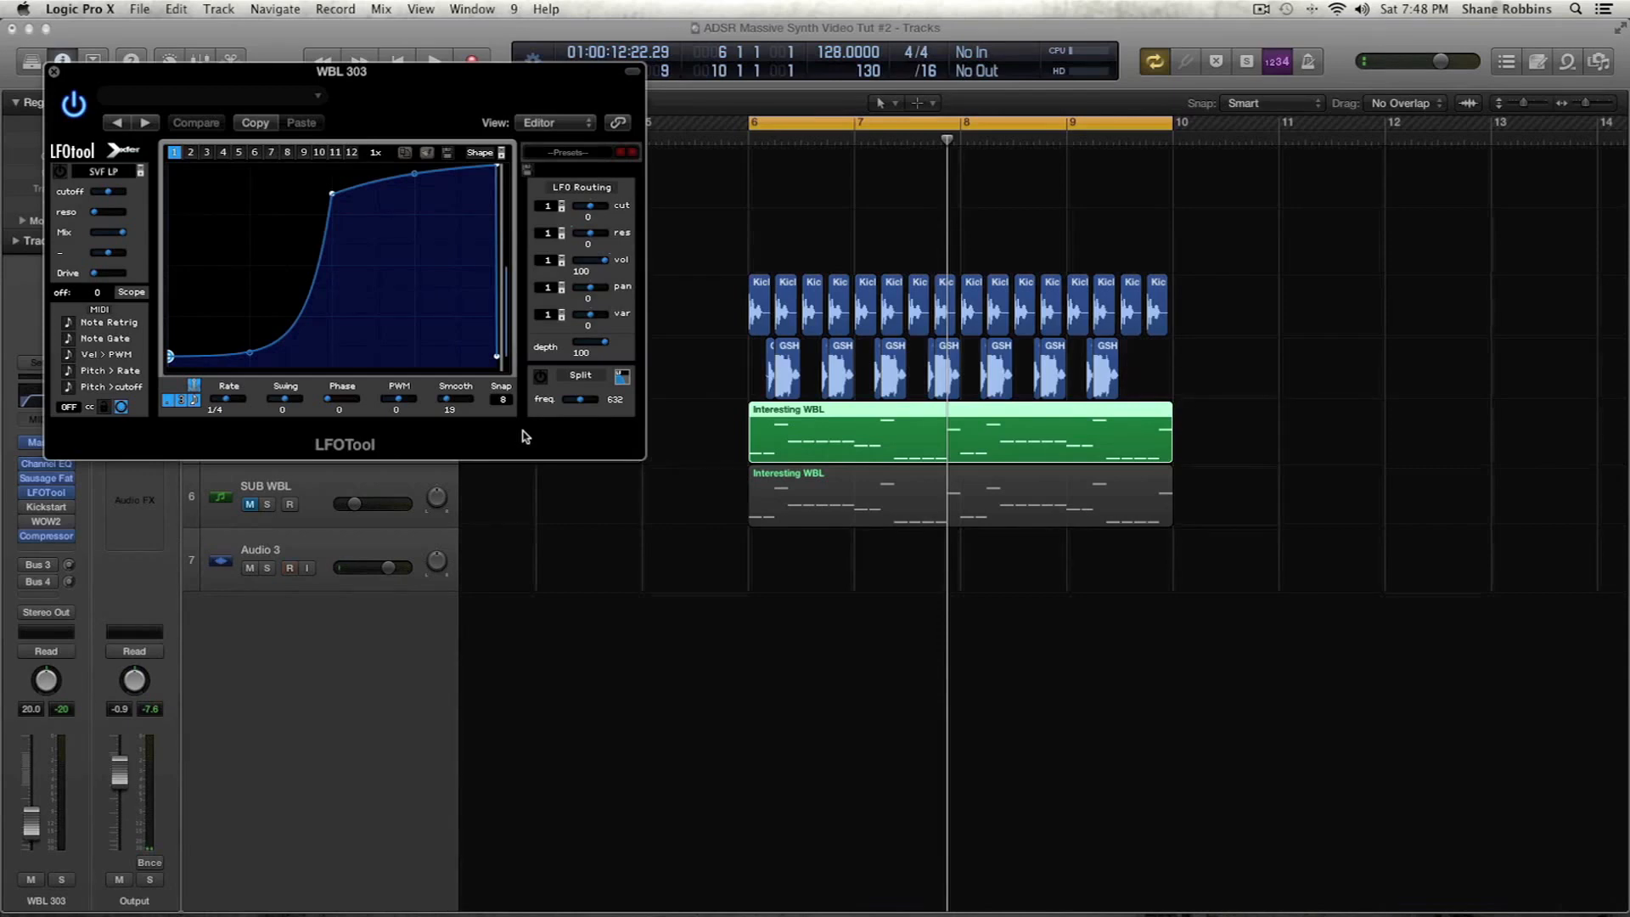
left_click(574, 160)
mouse_move(625, 198)
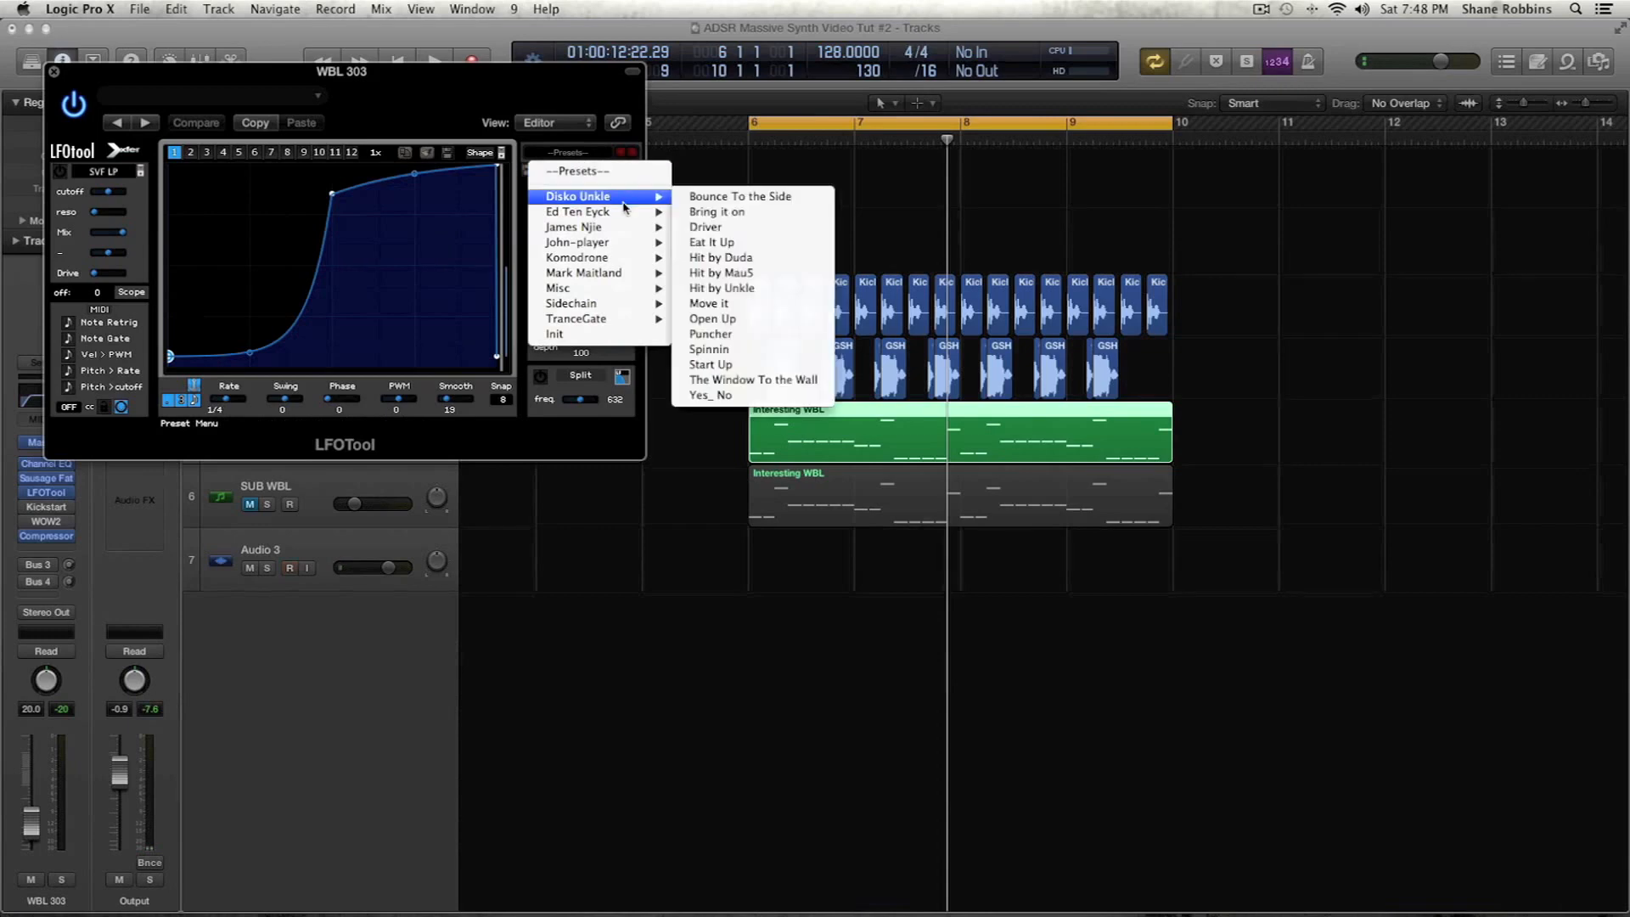
mouse_move(628, 273)
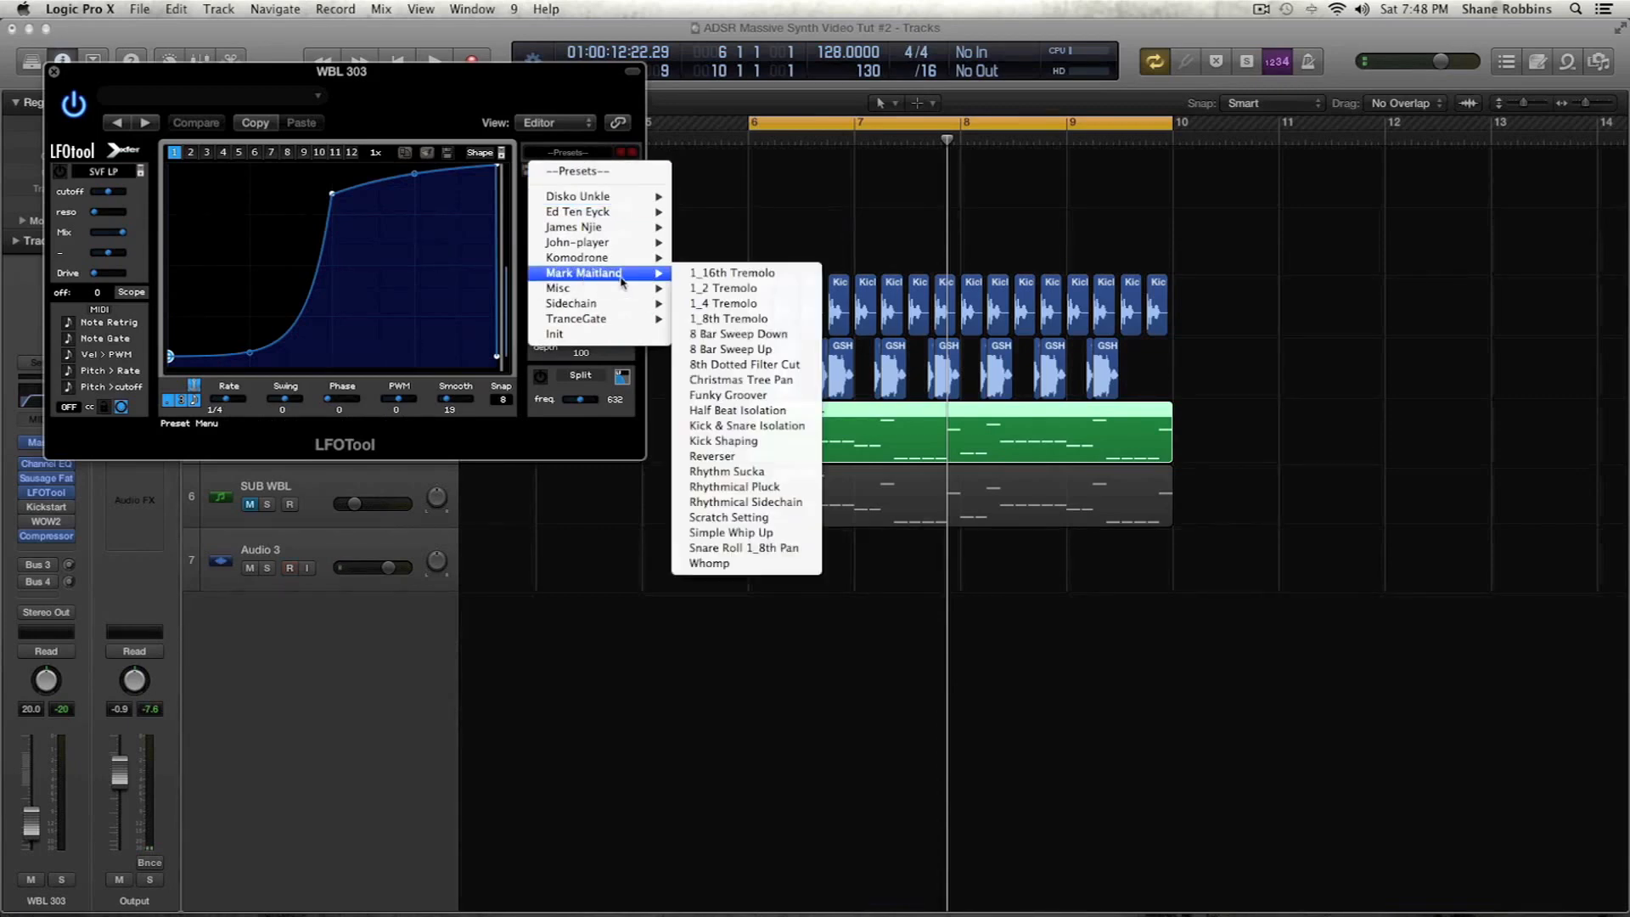
left_click(719, 284)
key("ctrl+s")
key("space")
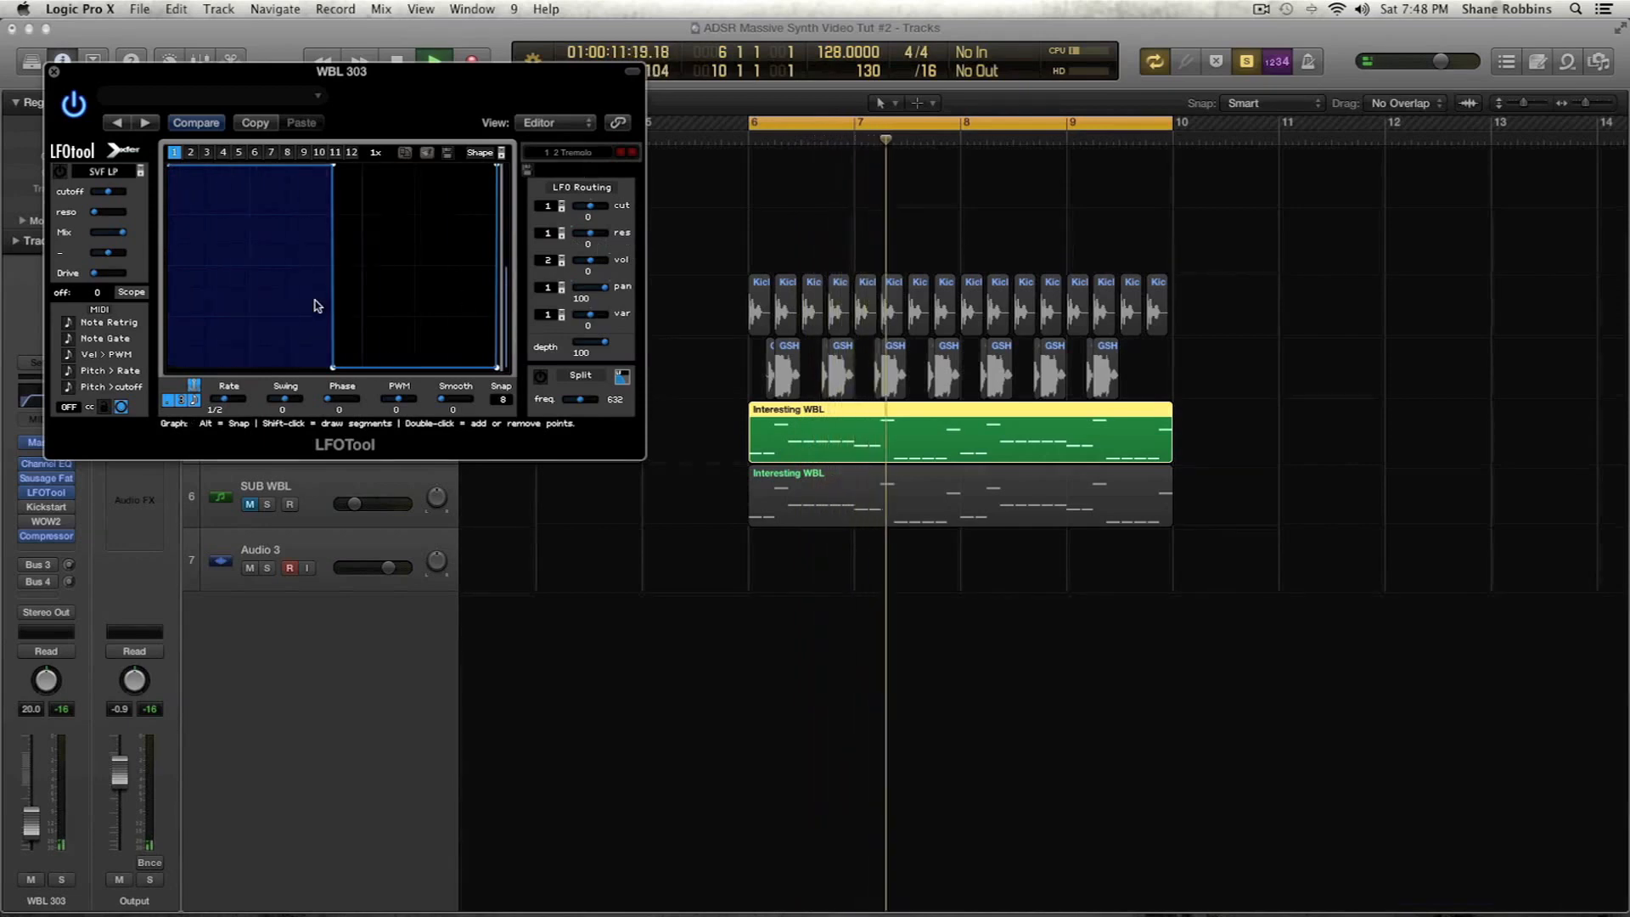
key("space")
Audition the presets from 8 Bar Sweep Down through Christmas Tree Pan in LFOTool, setting Smooth to 19 on the last one
left_click(632, 153)
left_click(633, 154)
key("space")
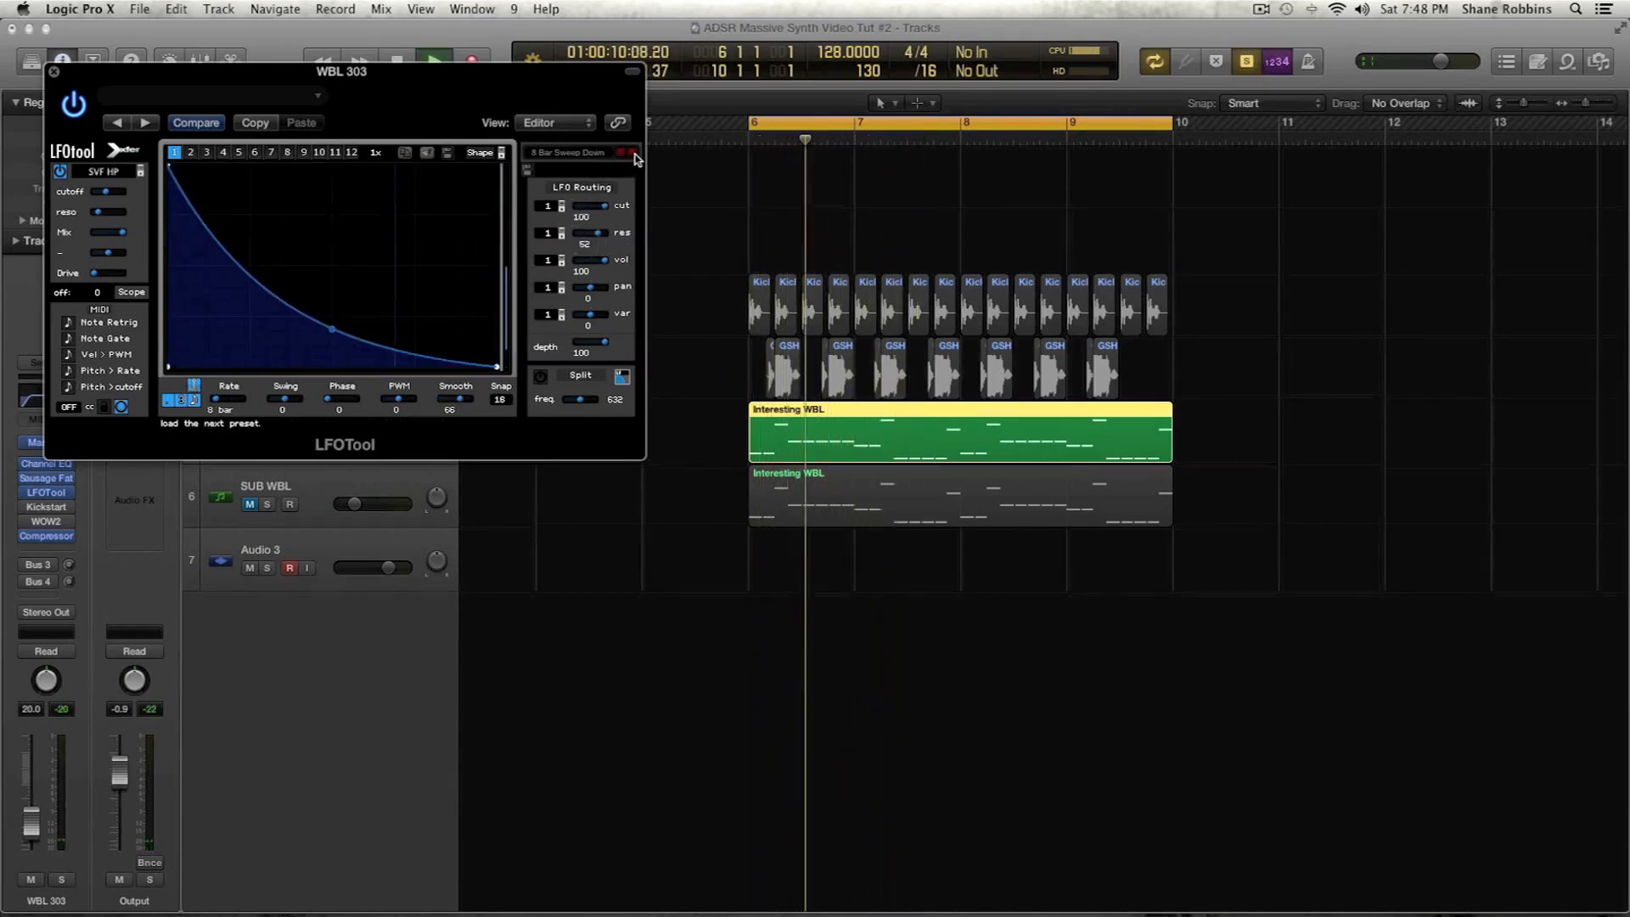
left_click(633, 154)
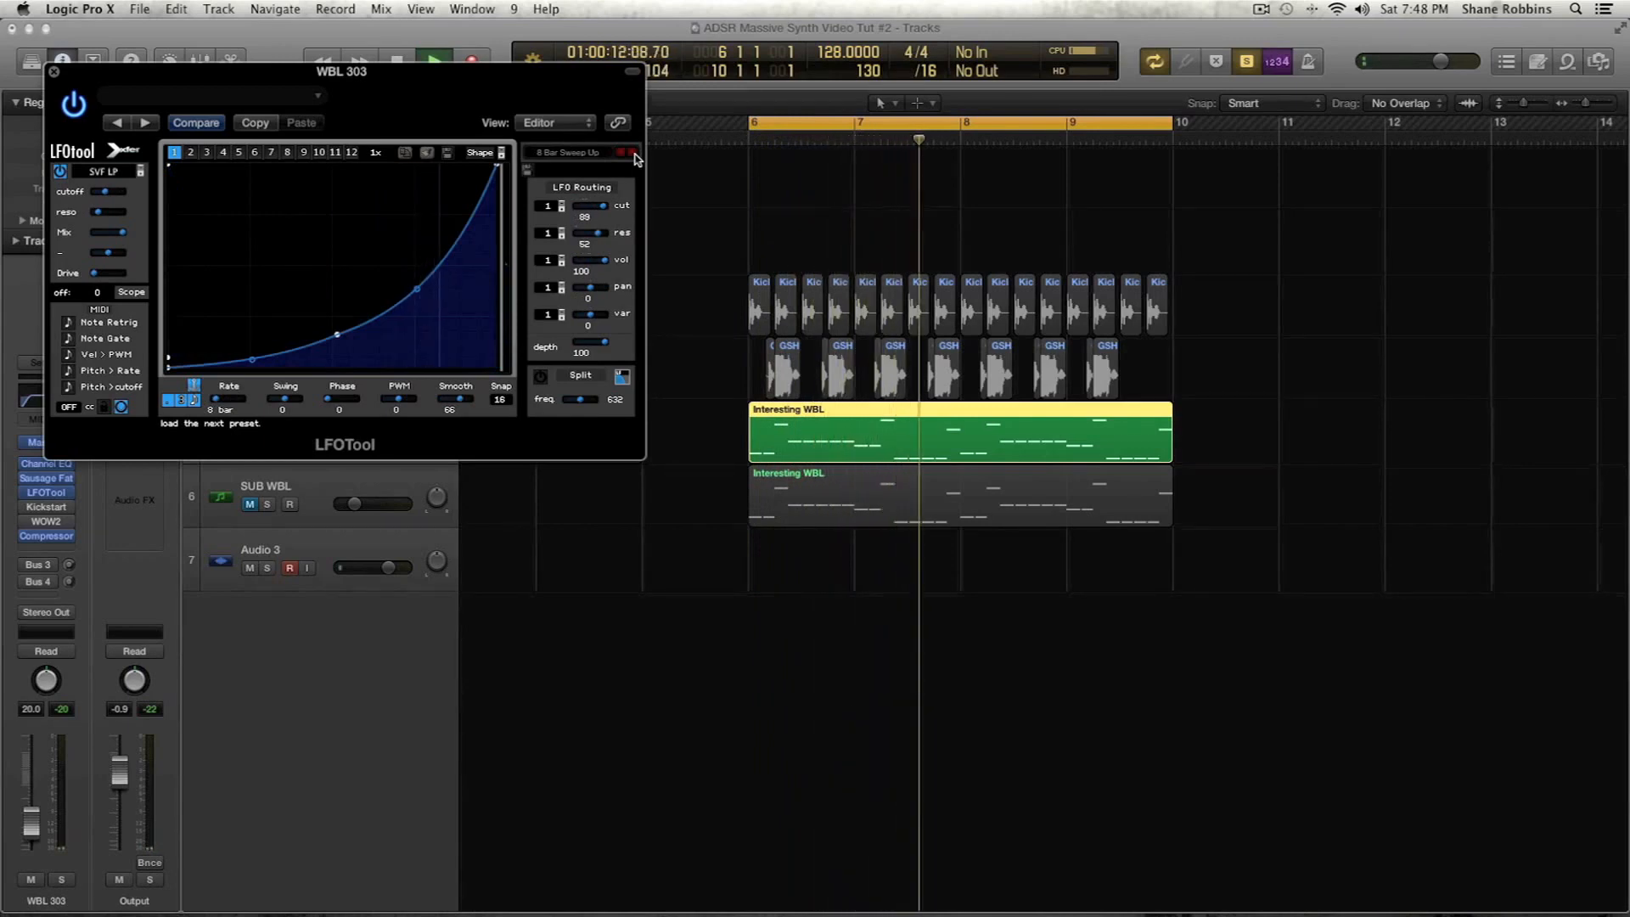
key("space")
left_click(633, 152)
key("space")
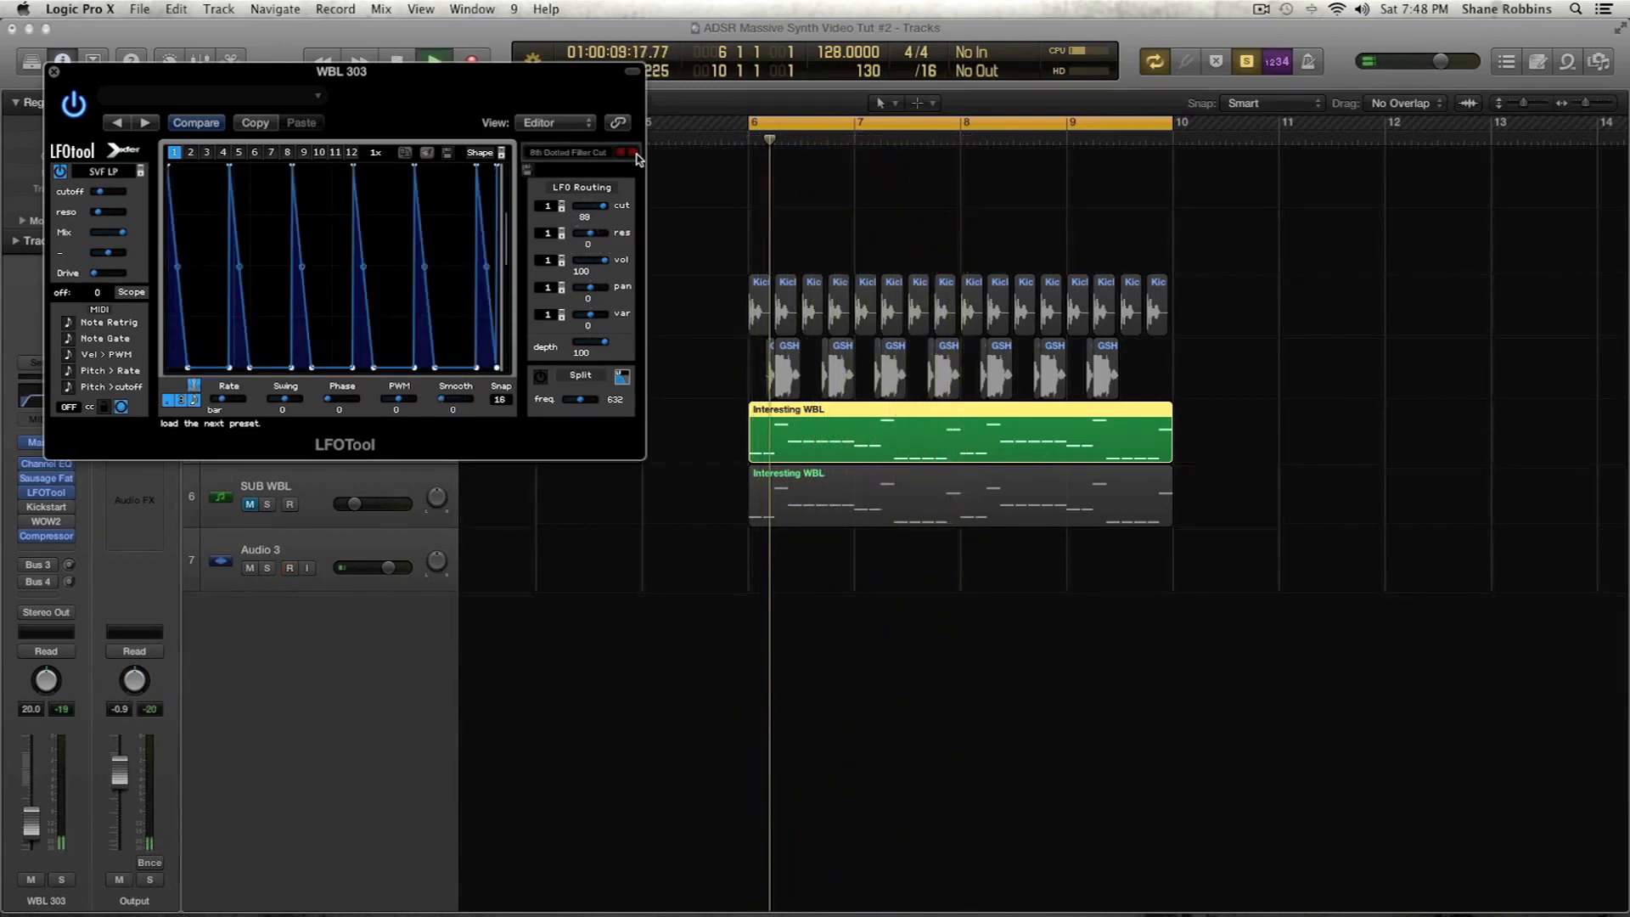
key("space")
left_click(632, 154)
key("space")
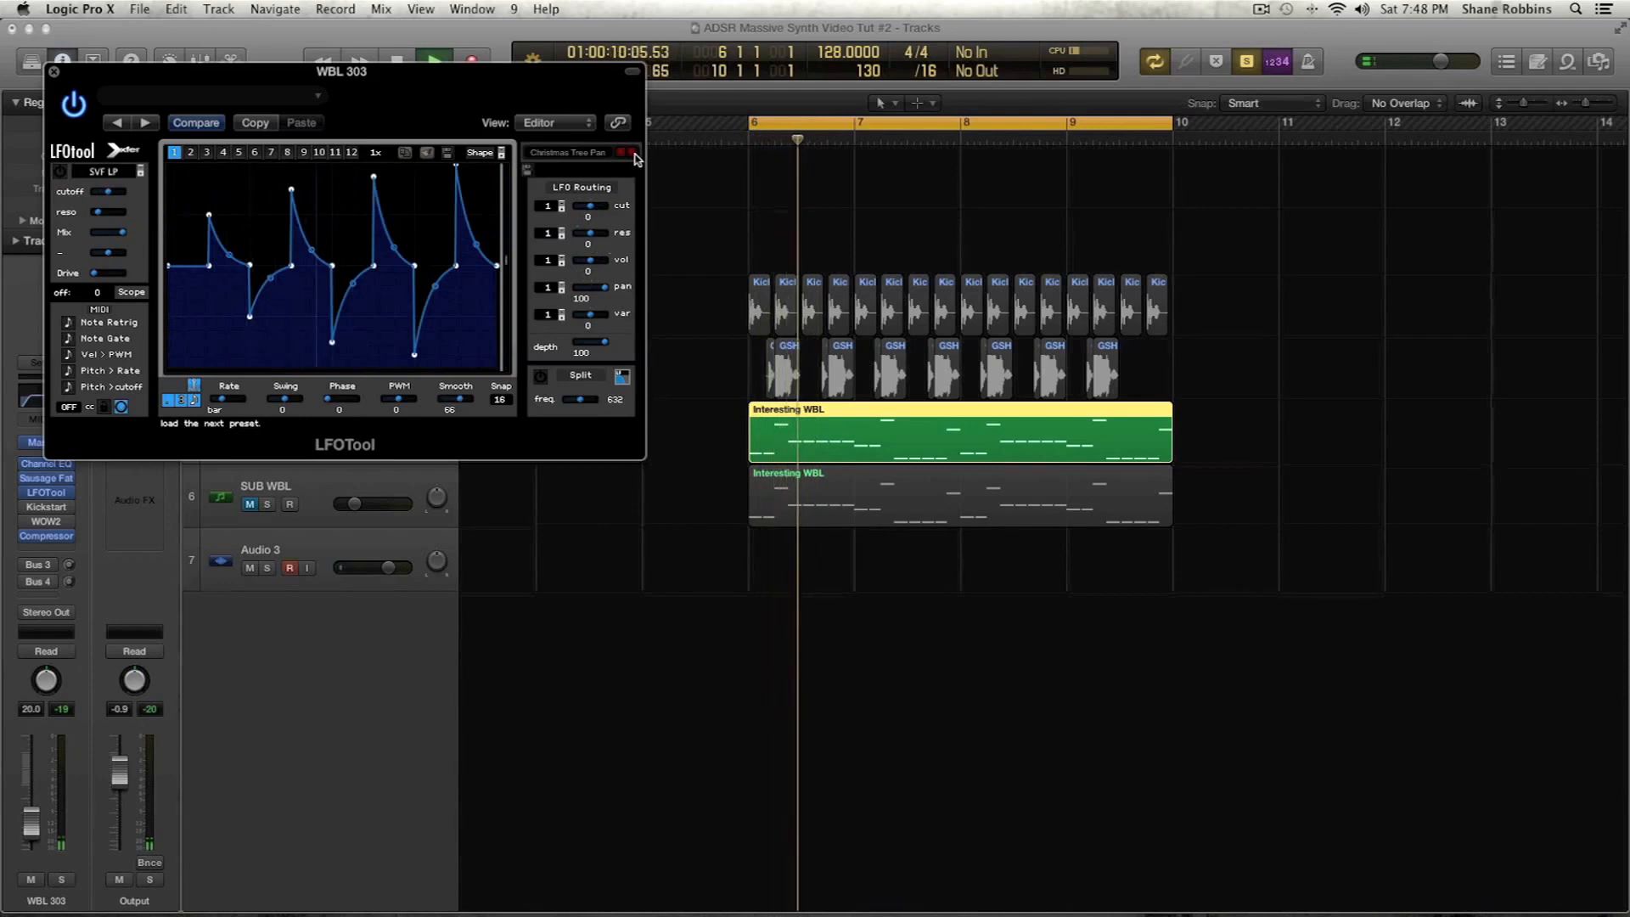
left_click_drag(458, 399, 317, 400)
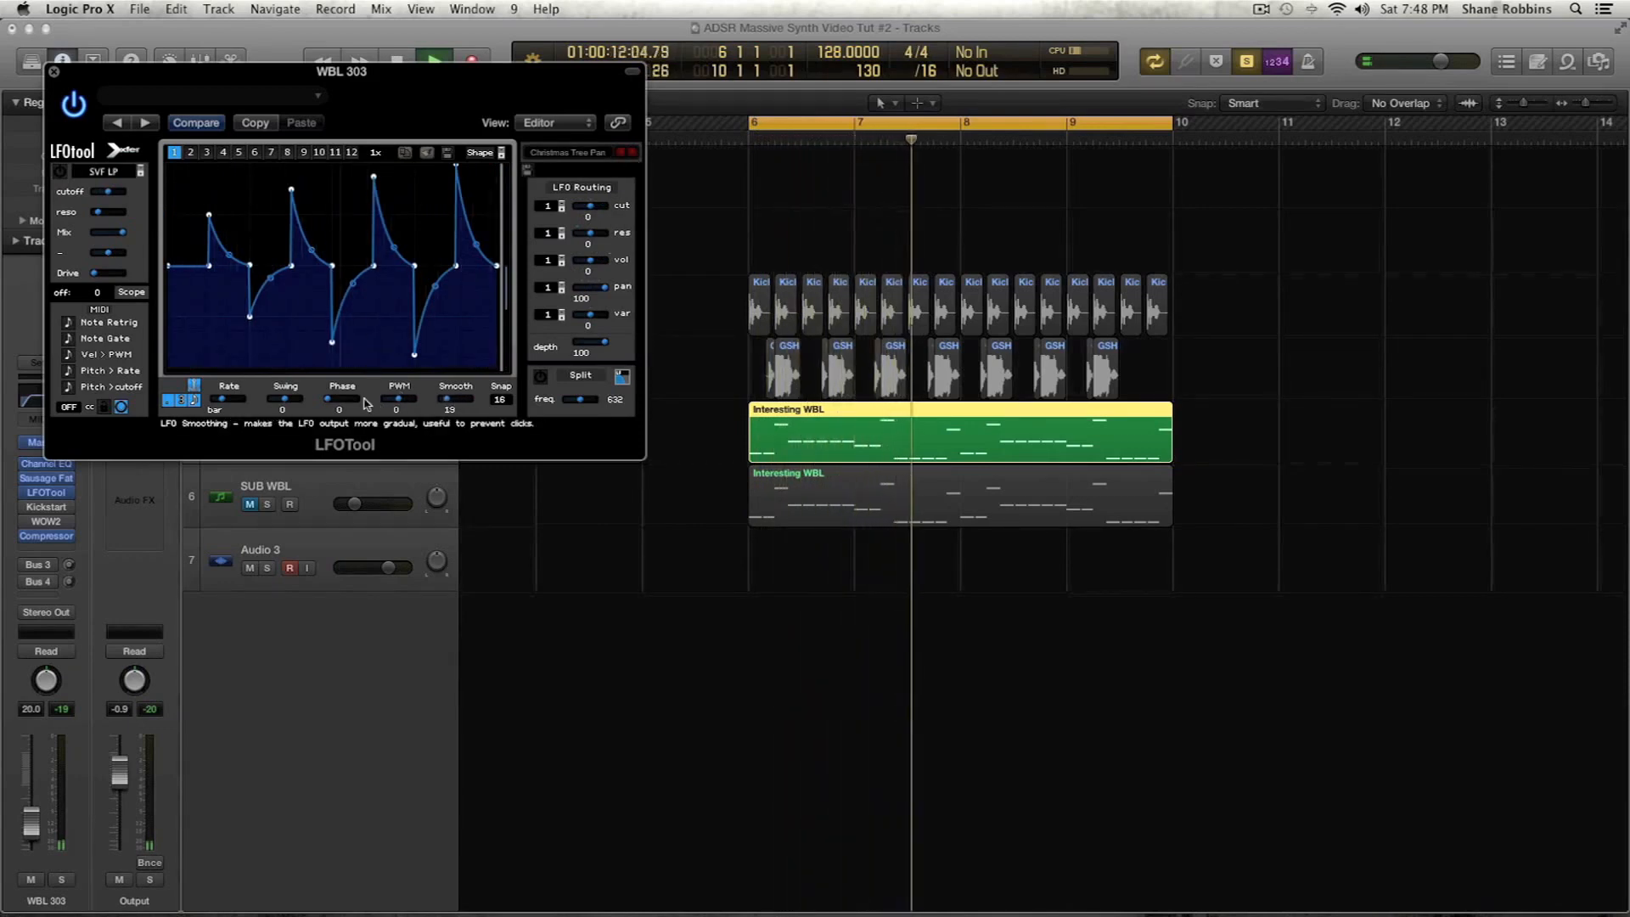
Load LFOTool's Sidechain-1 preset and audition it on the soloed bass
left_click(583, 154)
mouse_move(602, 303)
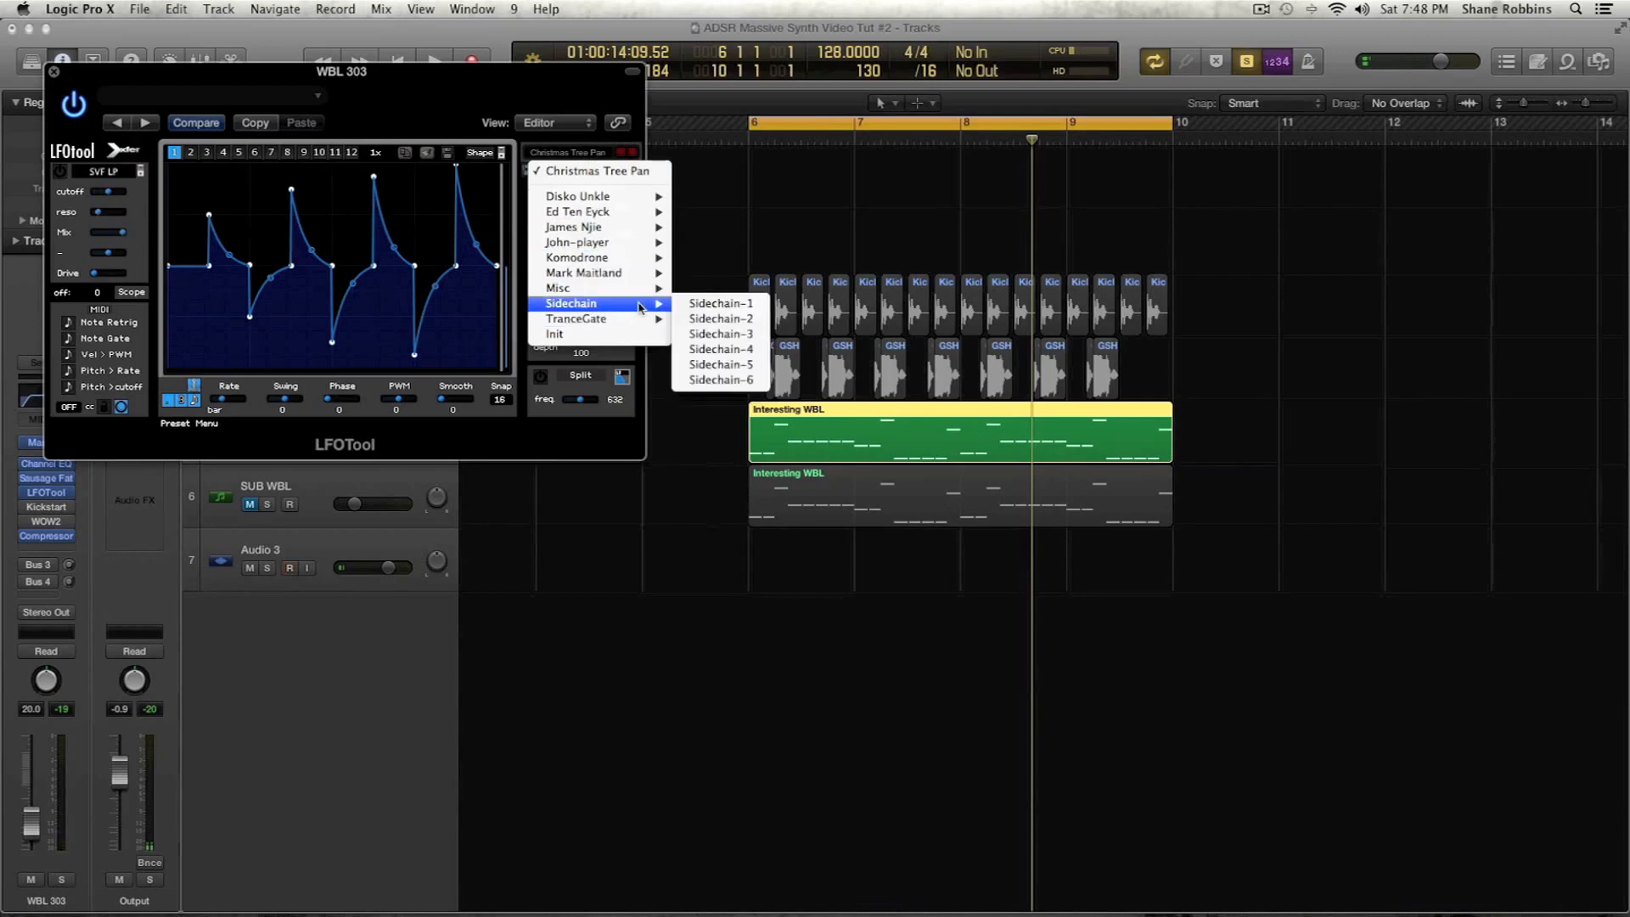
left_click(714, 311)
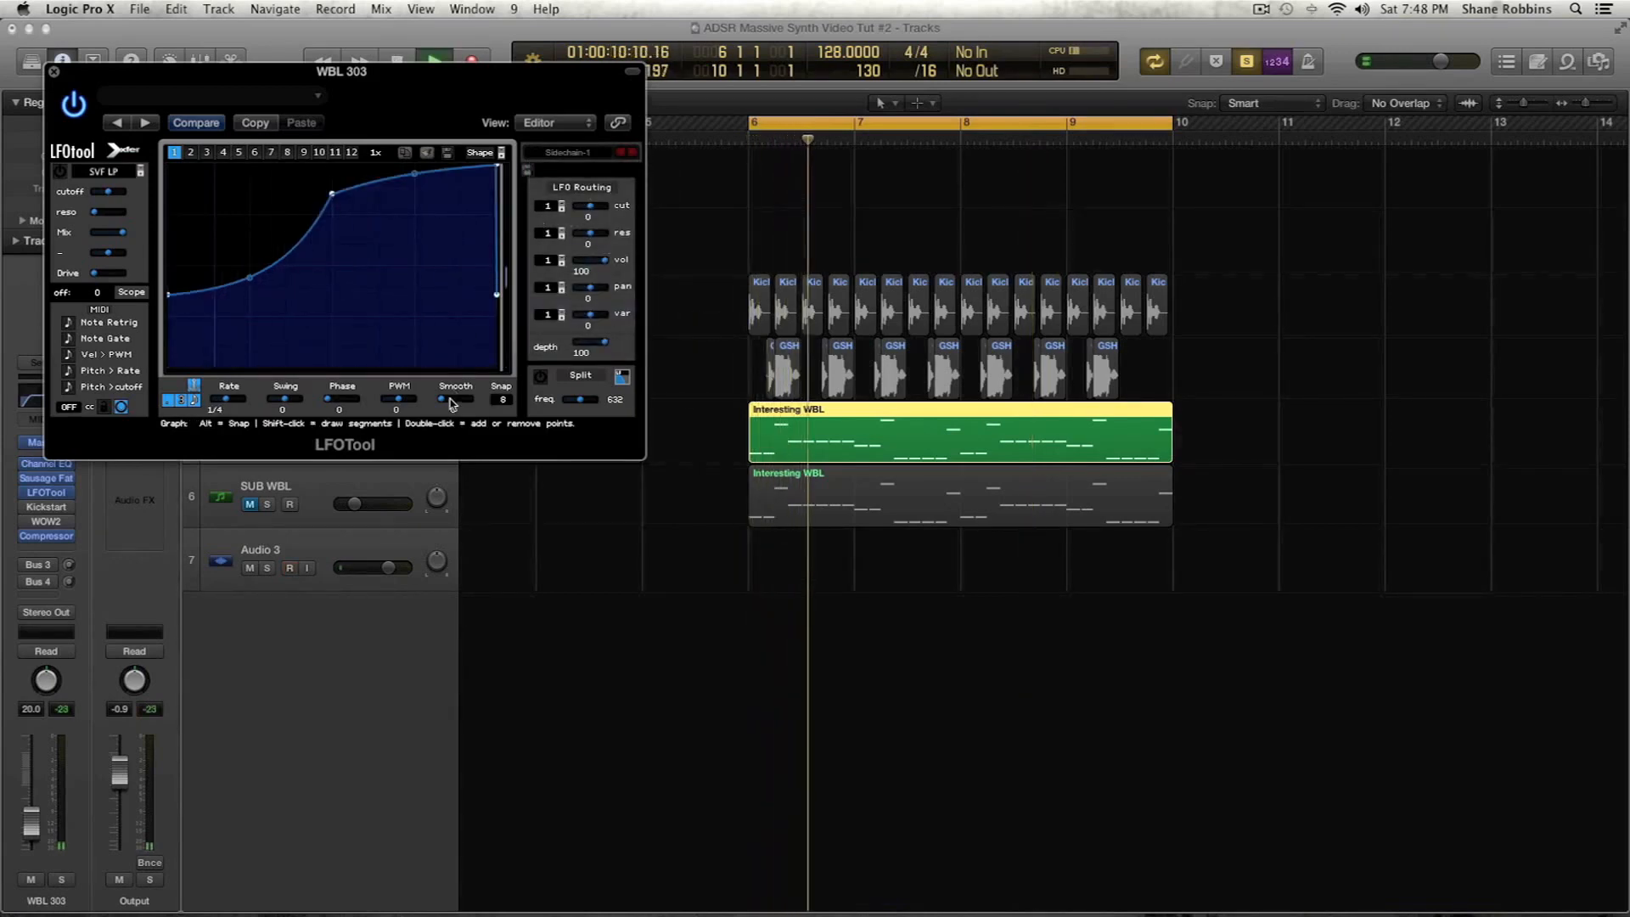
key("space")
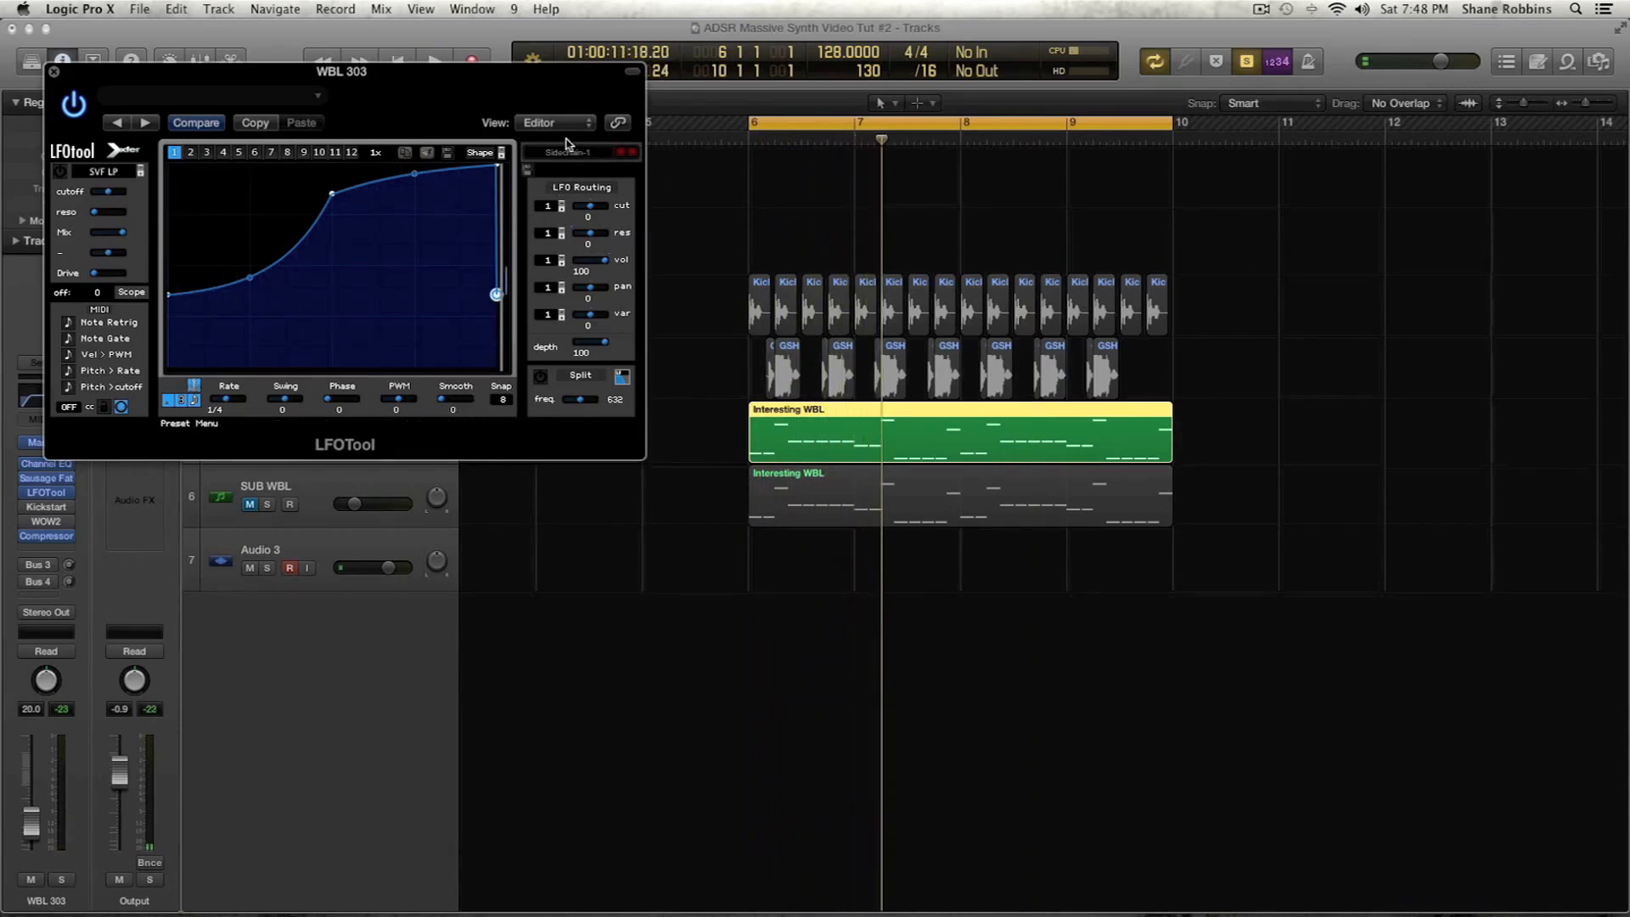
Step through LFOTool's Sidechain-2, Sidechain-3, and Sidechain-4 presets, audition the soloed bass, and close the plug-in
left_click(635, 153)
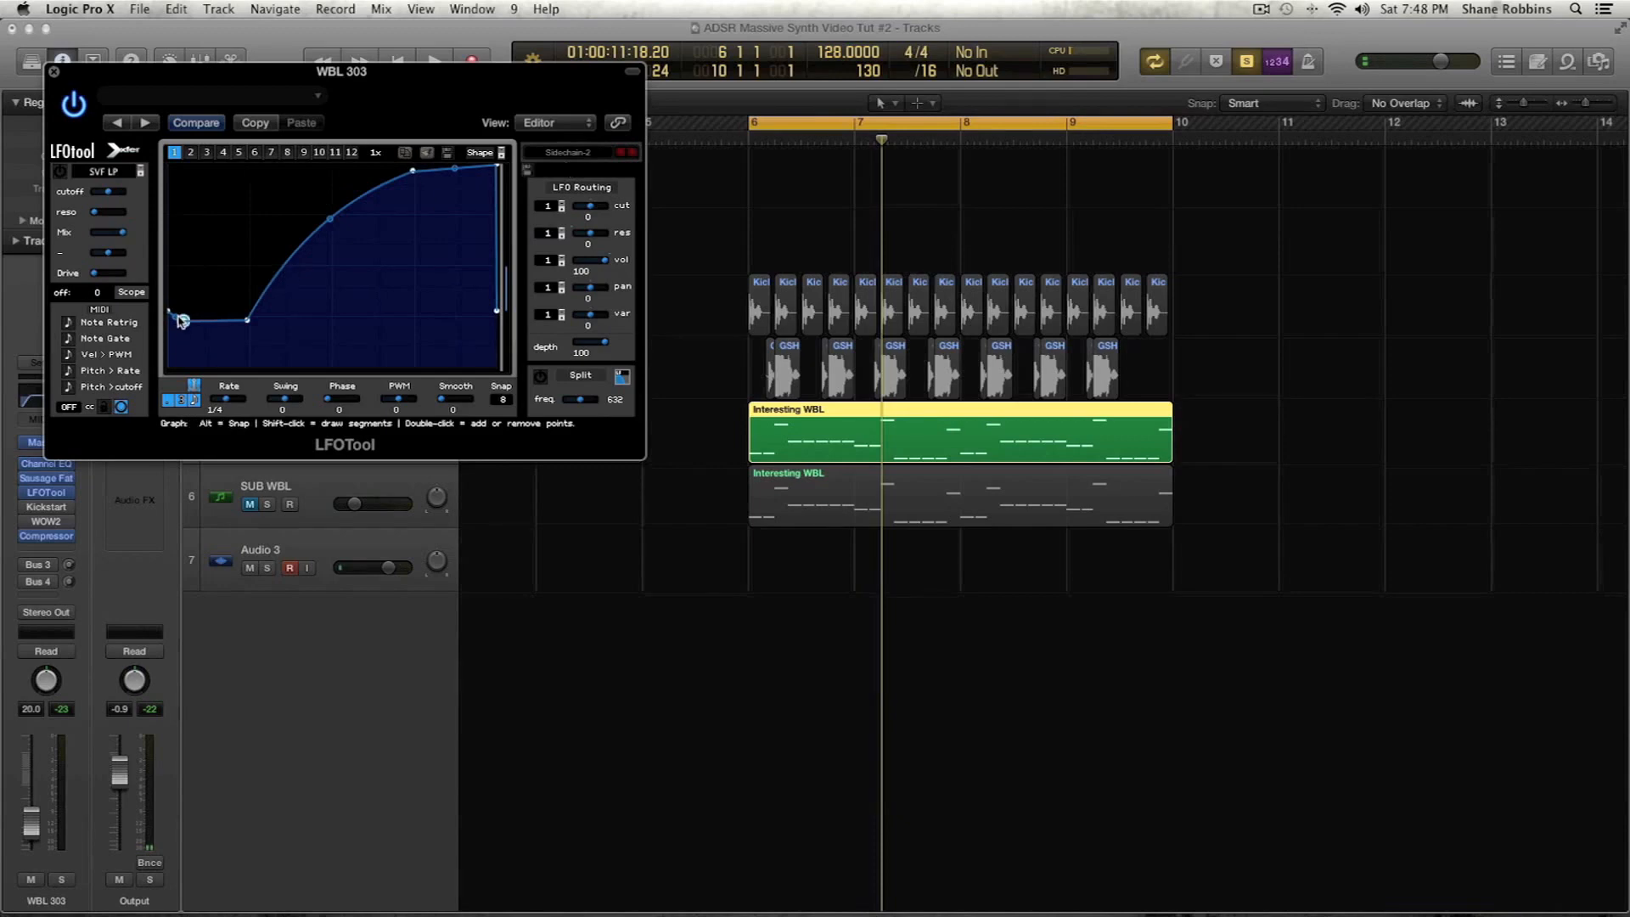
left_click(630, 154)
key("space")
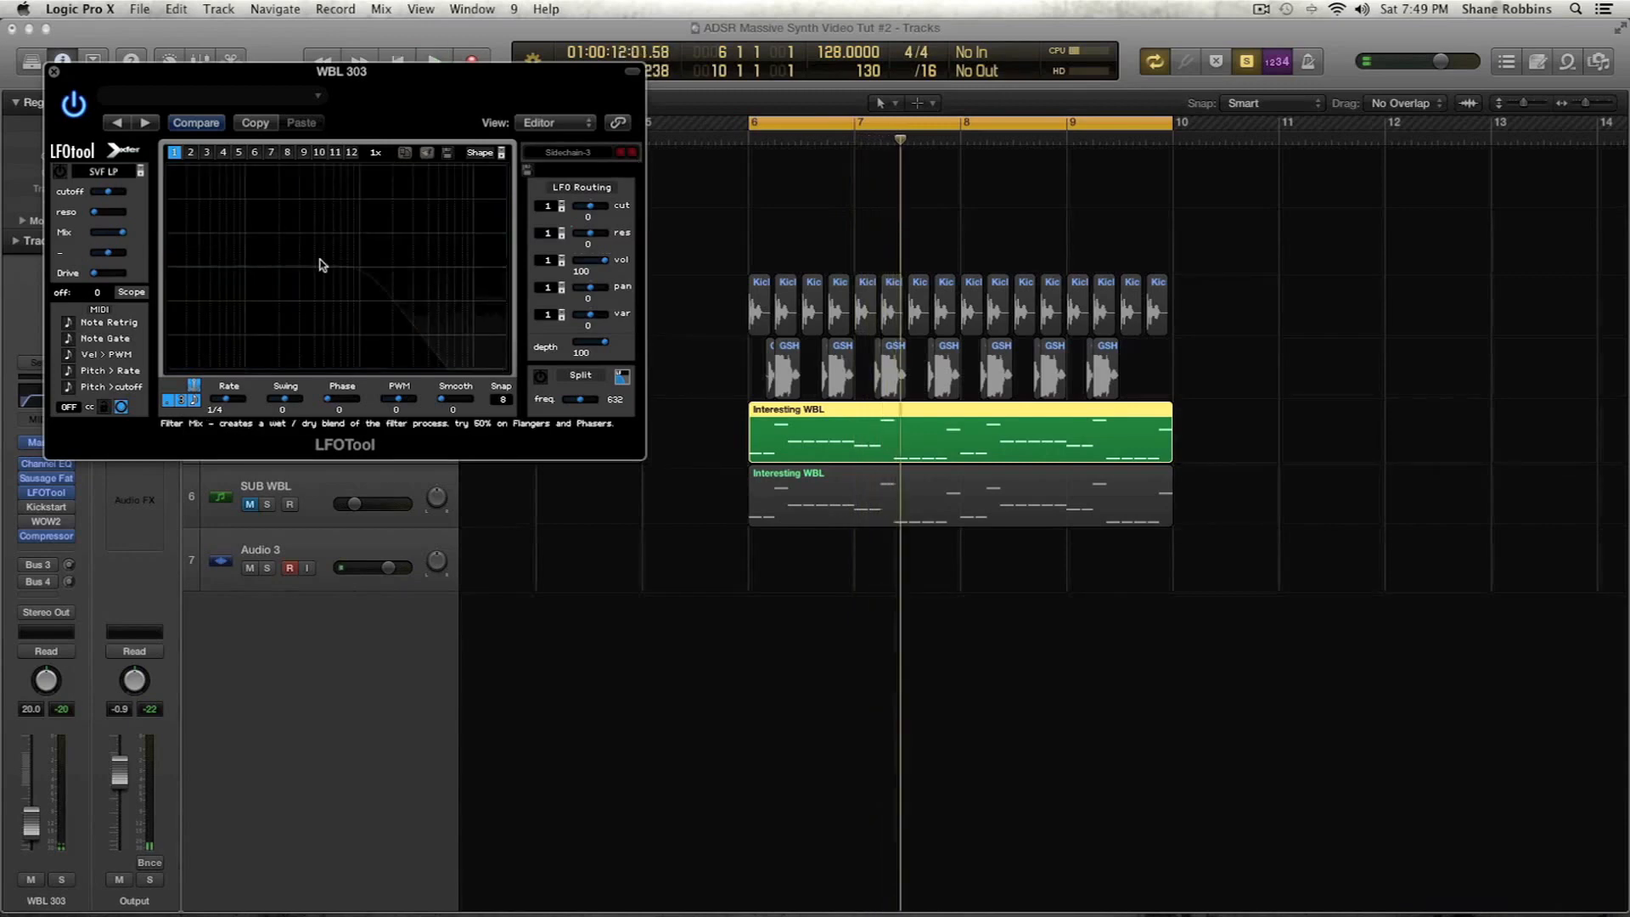
left_click(631, 153)
key("space")
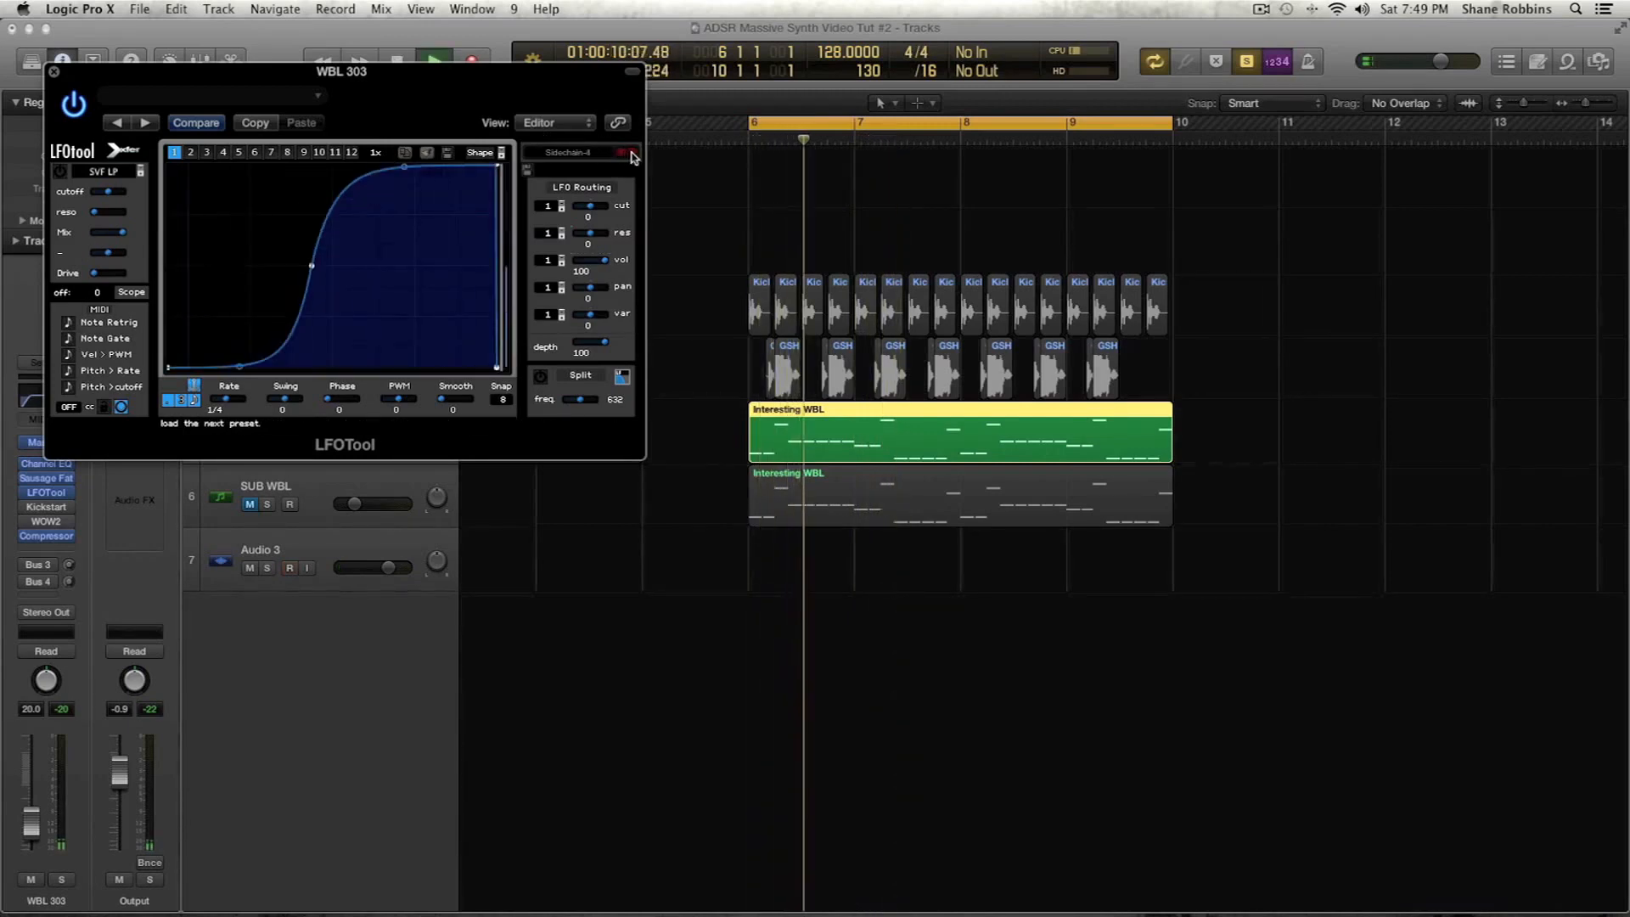
key("space")
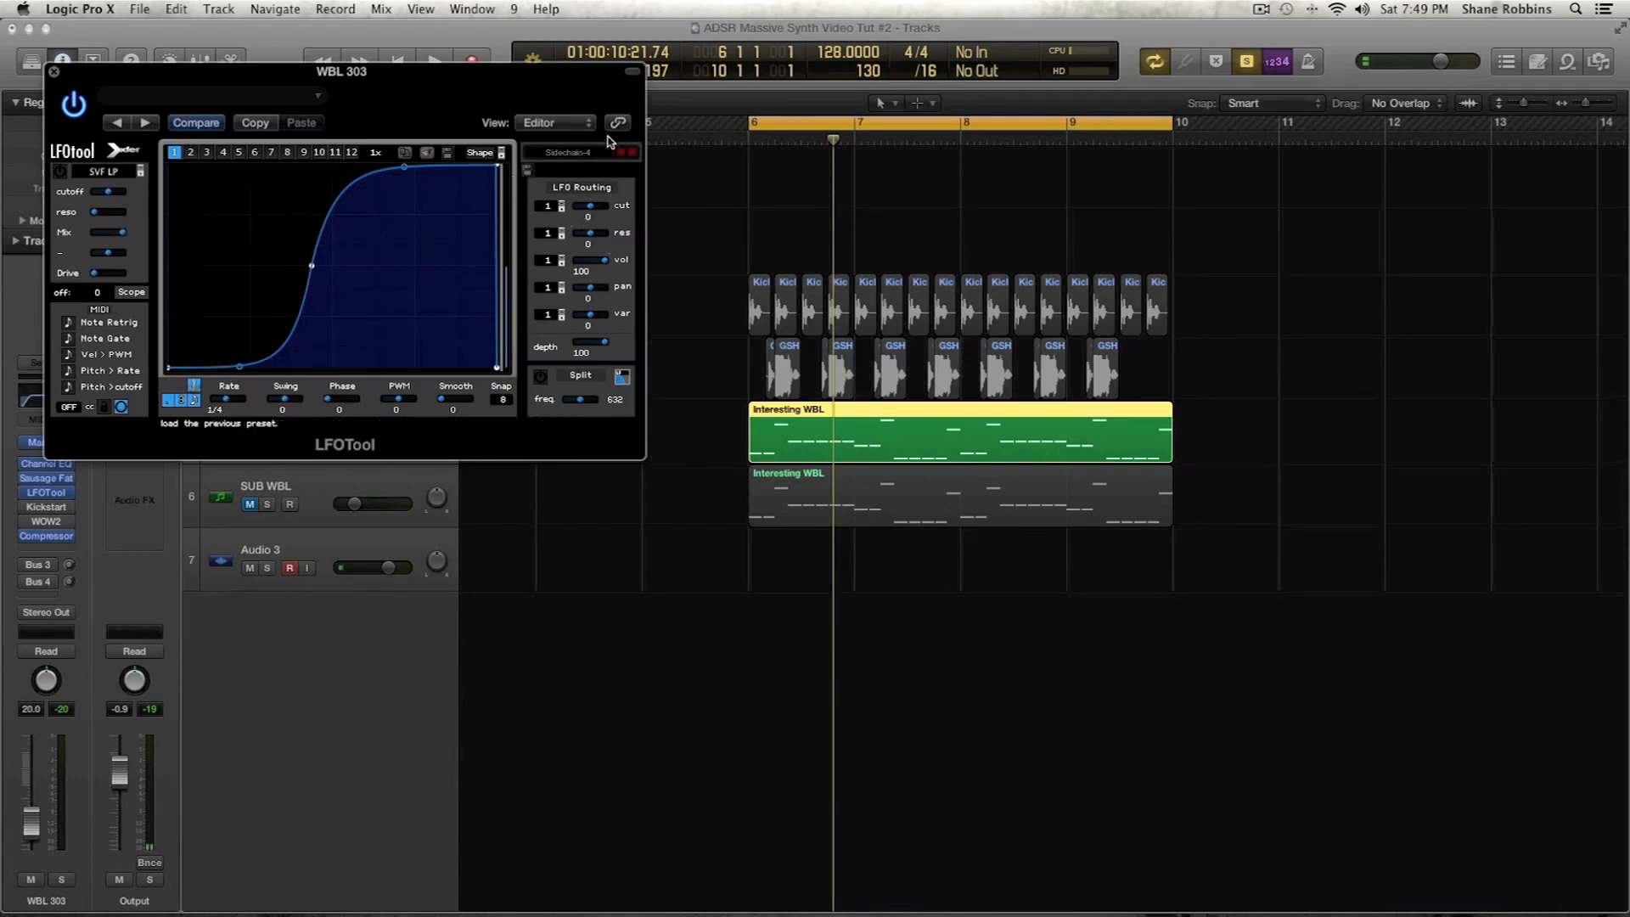
left_click(53, 71)
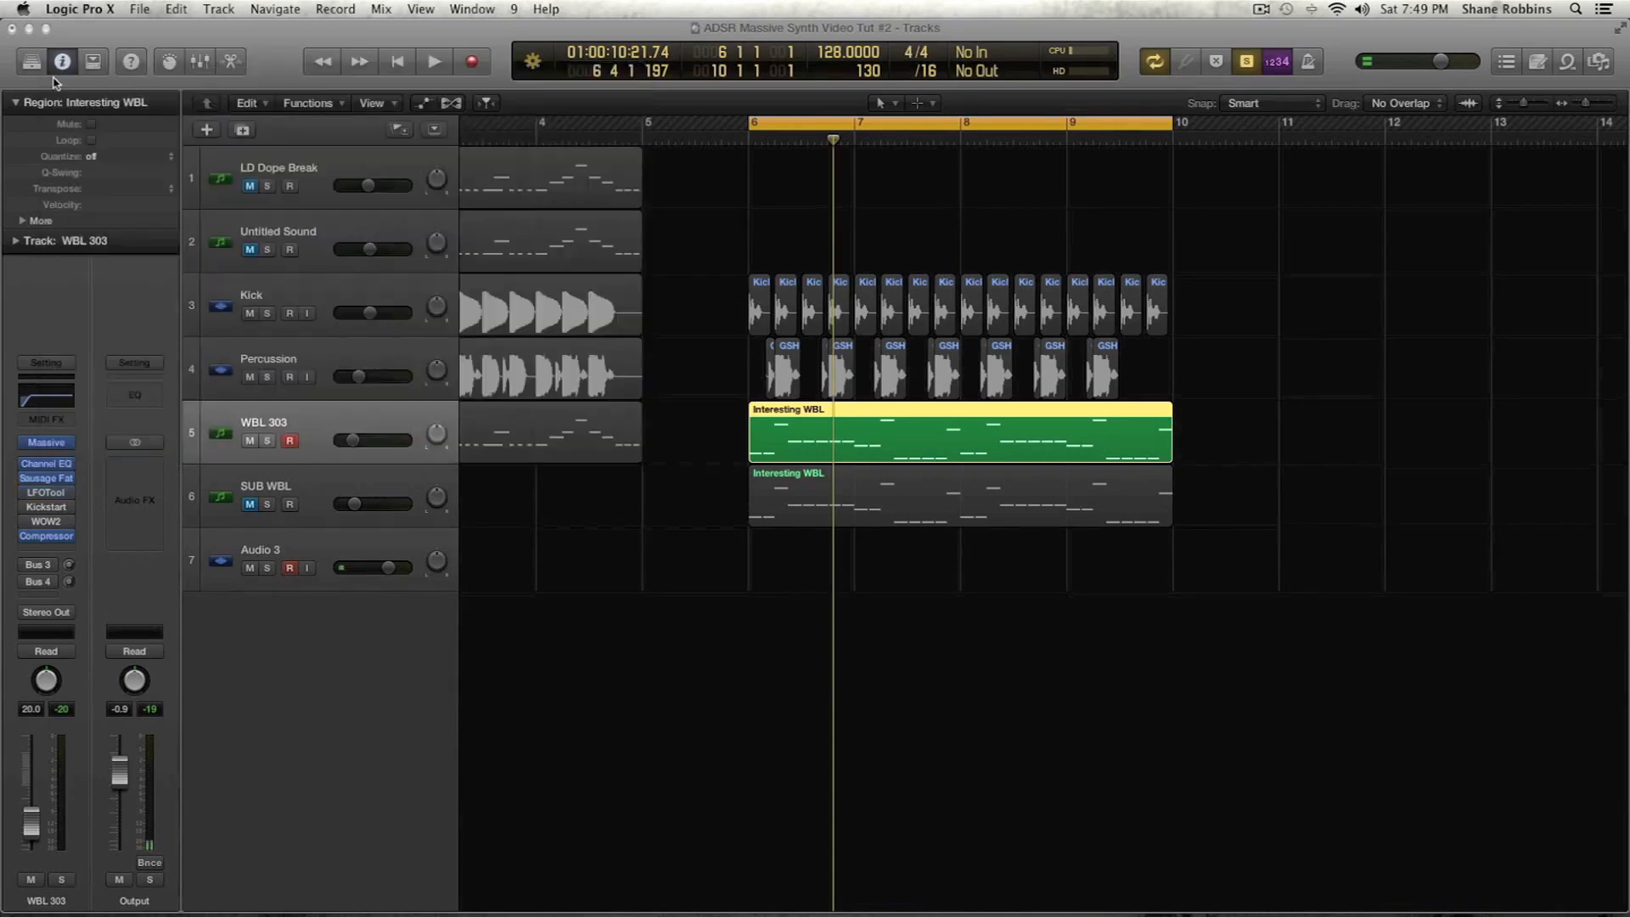
Open Kickstart on the WBL 303 track, dismiss its demo notice, and choose the Quick Chain curve
left_click(46, 512)
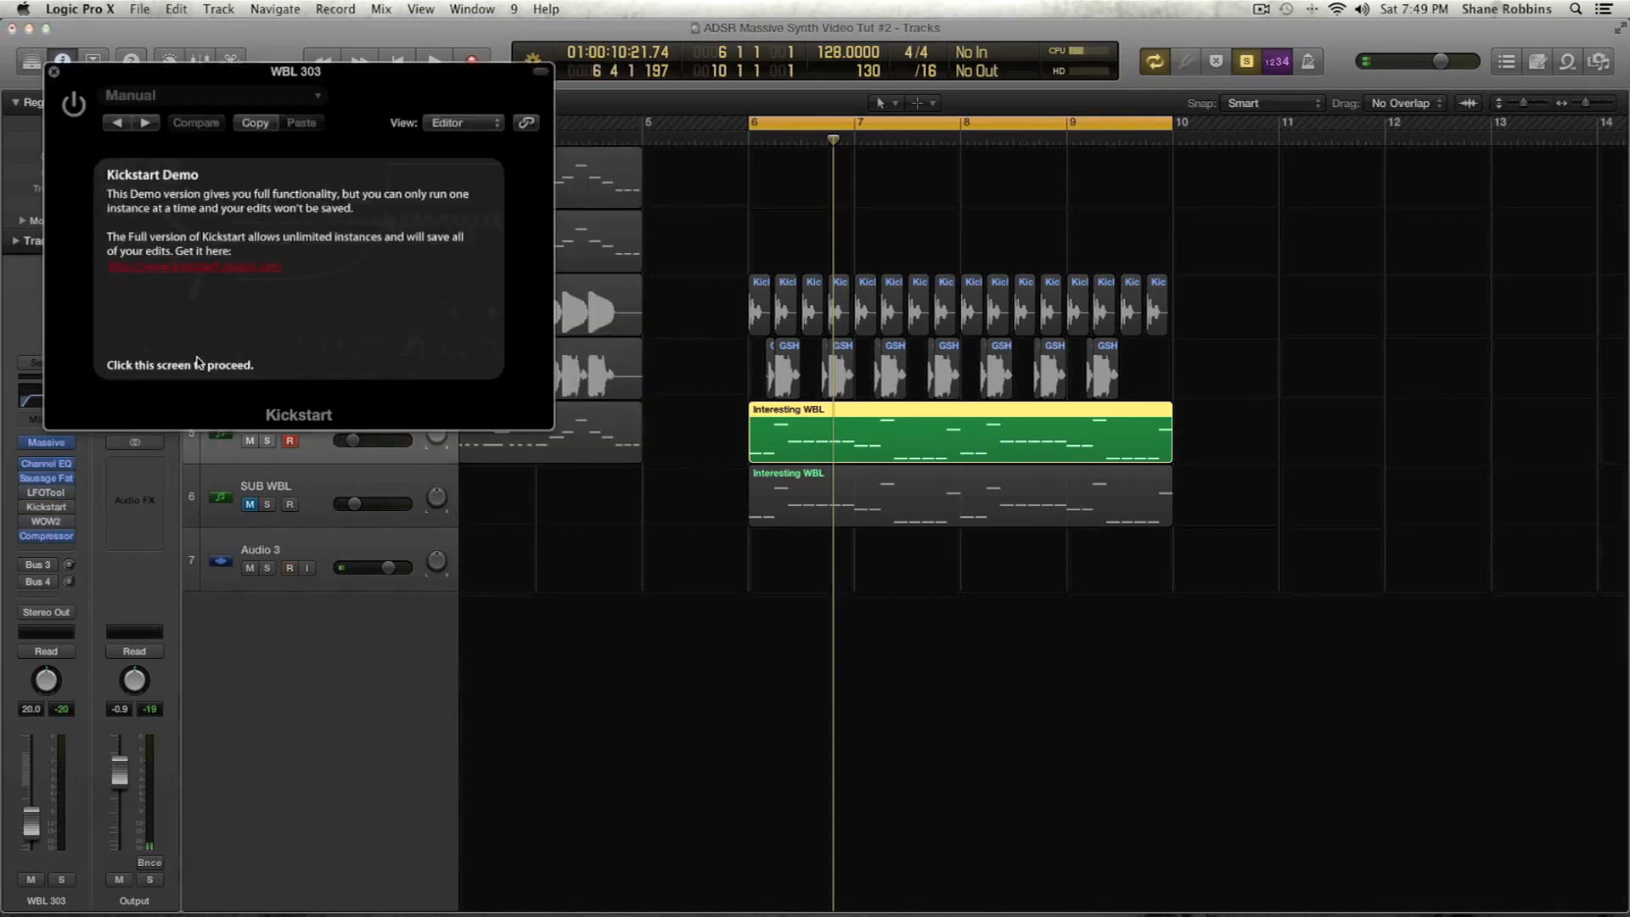
left_click(198, 363)
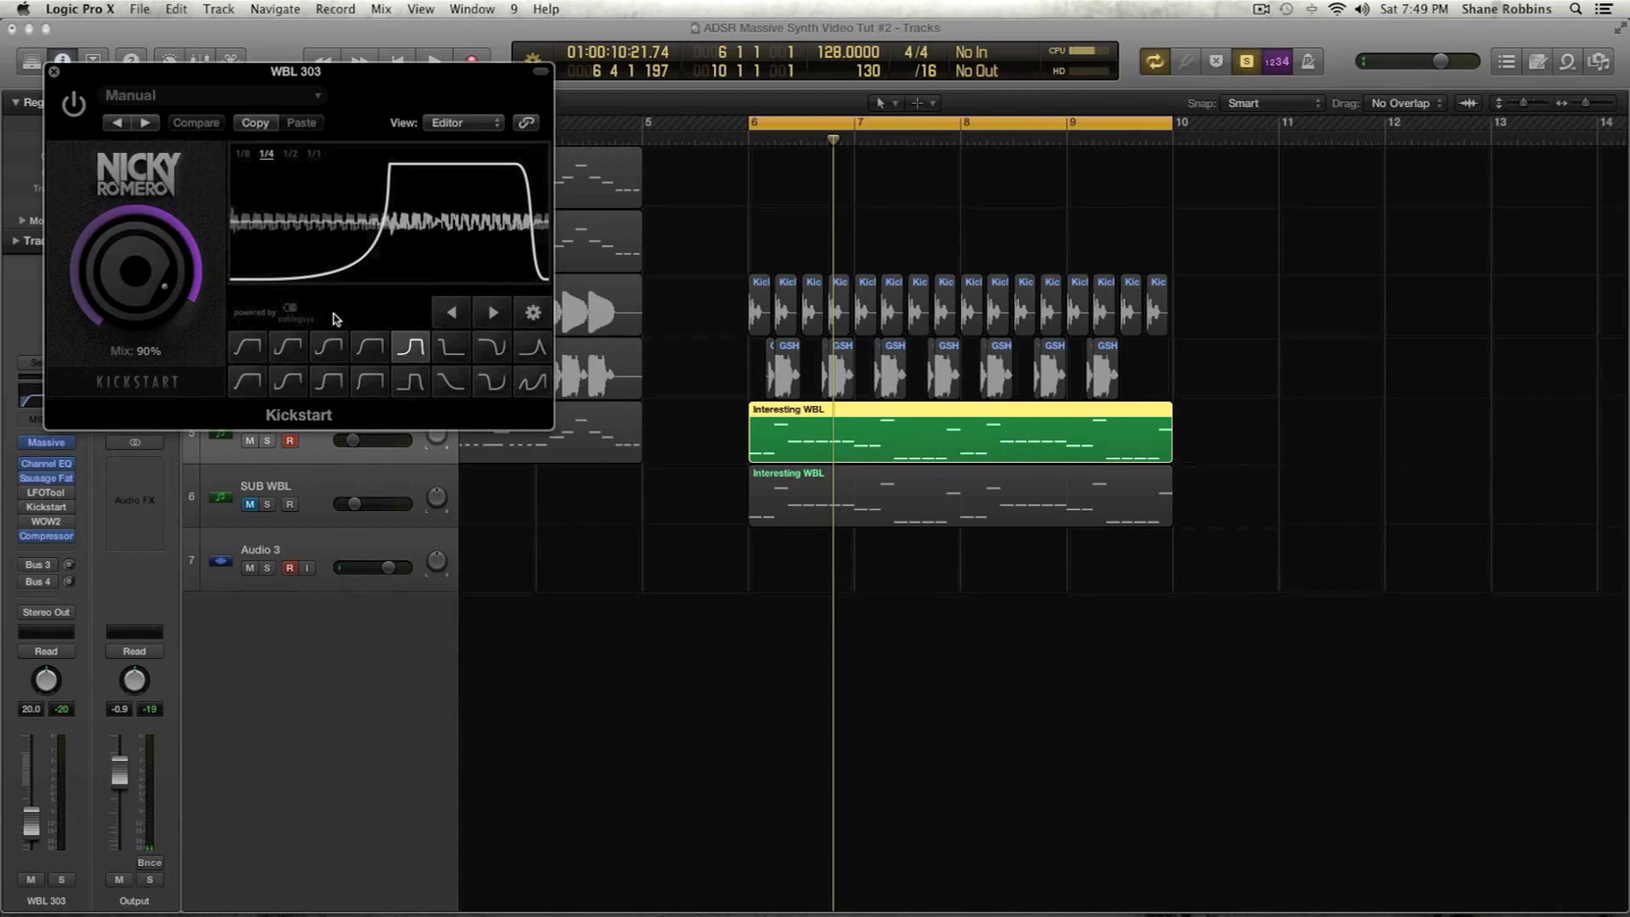
left_click(247, 346)
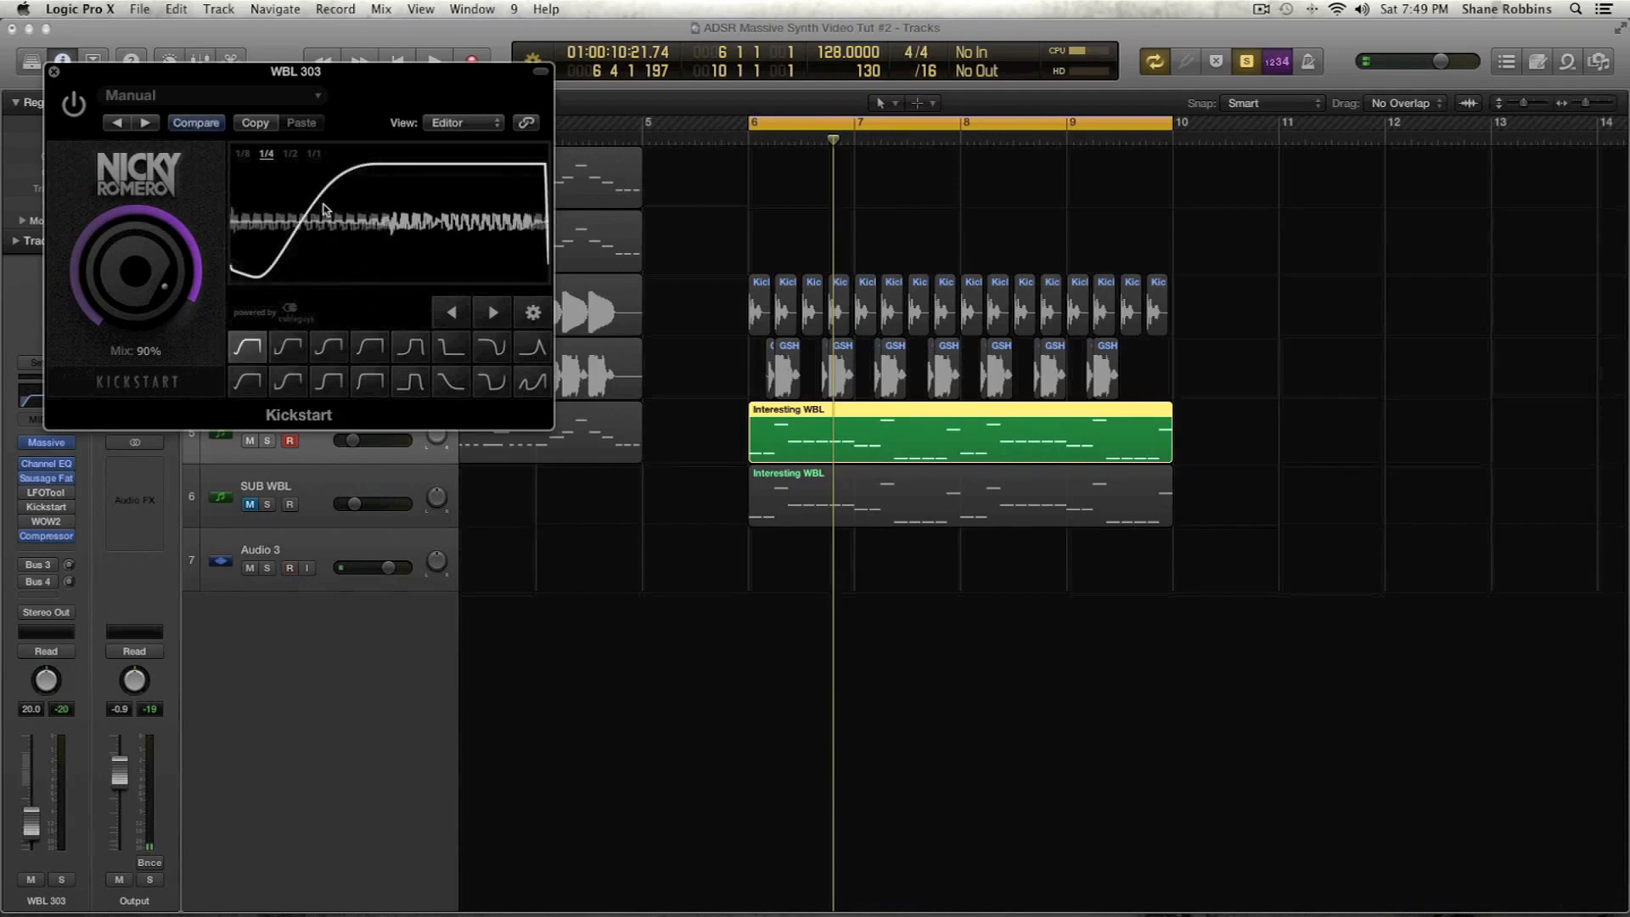
Reopen LFOTool from the WBL 303 channel strip and place its window beside Kickstart
left_click(40, 479)
left_click(49, 504)
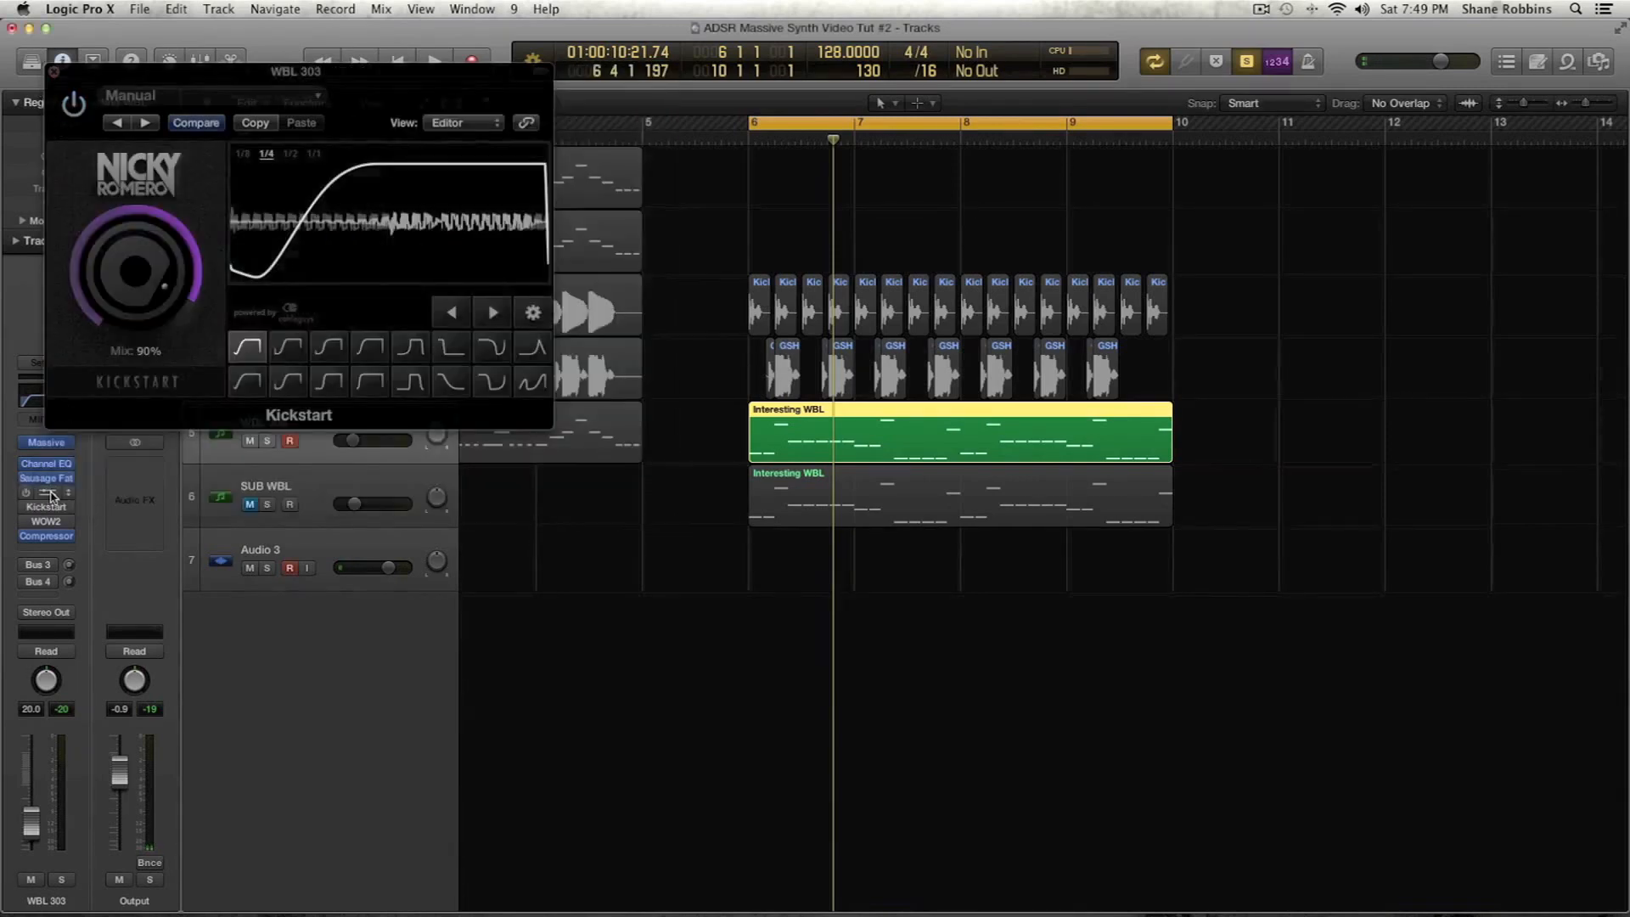
left_click(49, 492)
left_click_drag(282, 73, 968, 40)
Try reshaping the Sidechain-4 curve by moving and adding points, and load the Sidechain-1 preset in LFOTool
left_click_drag(995, 229, 893, 205)
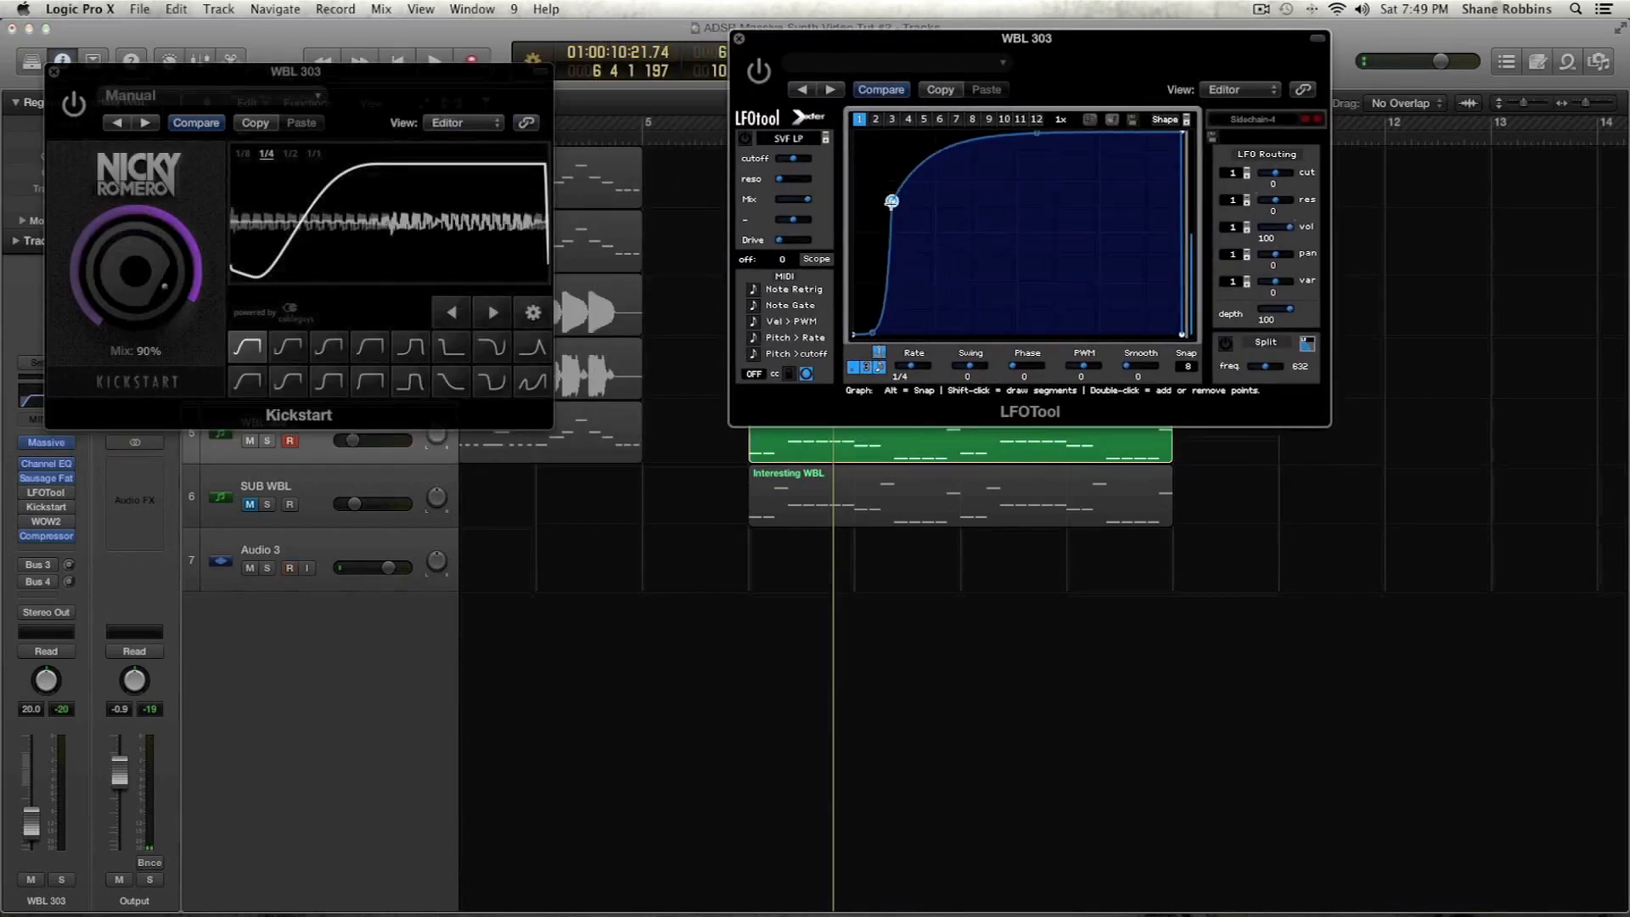
left_click_drag(987, 138, 1037, 157)
double_click(1008, 178)
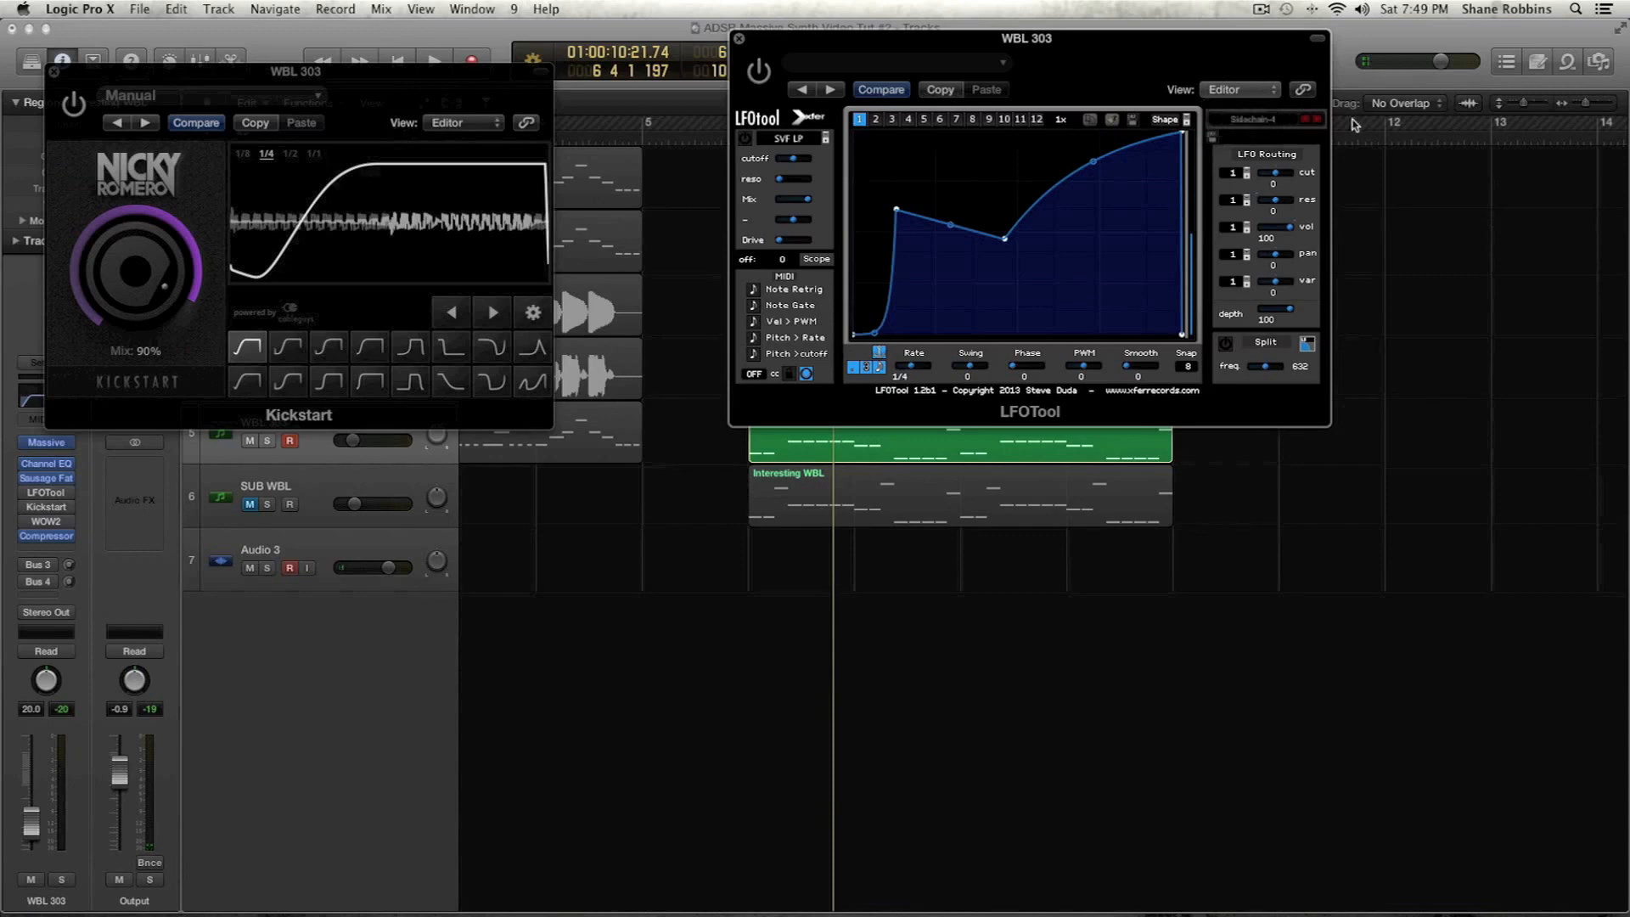
left_click(1287, 120)
left_click(1375, 270)
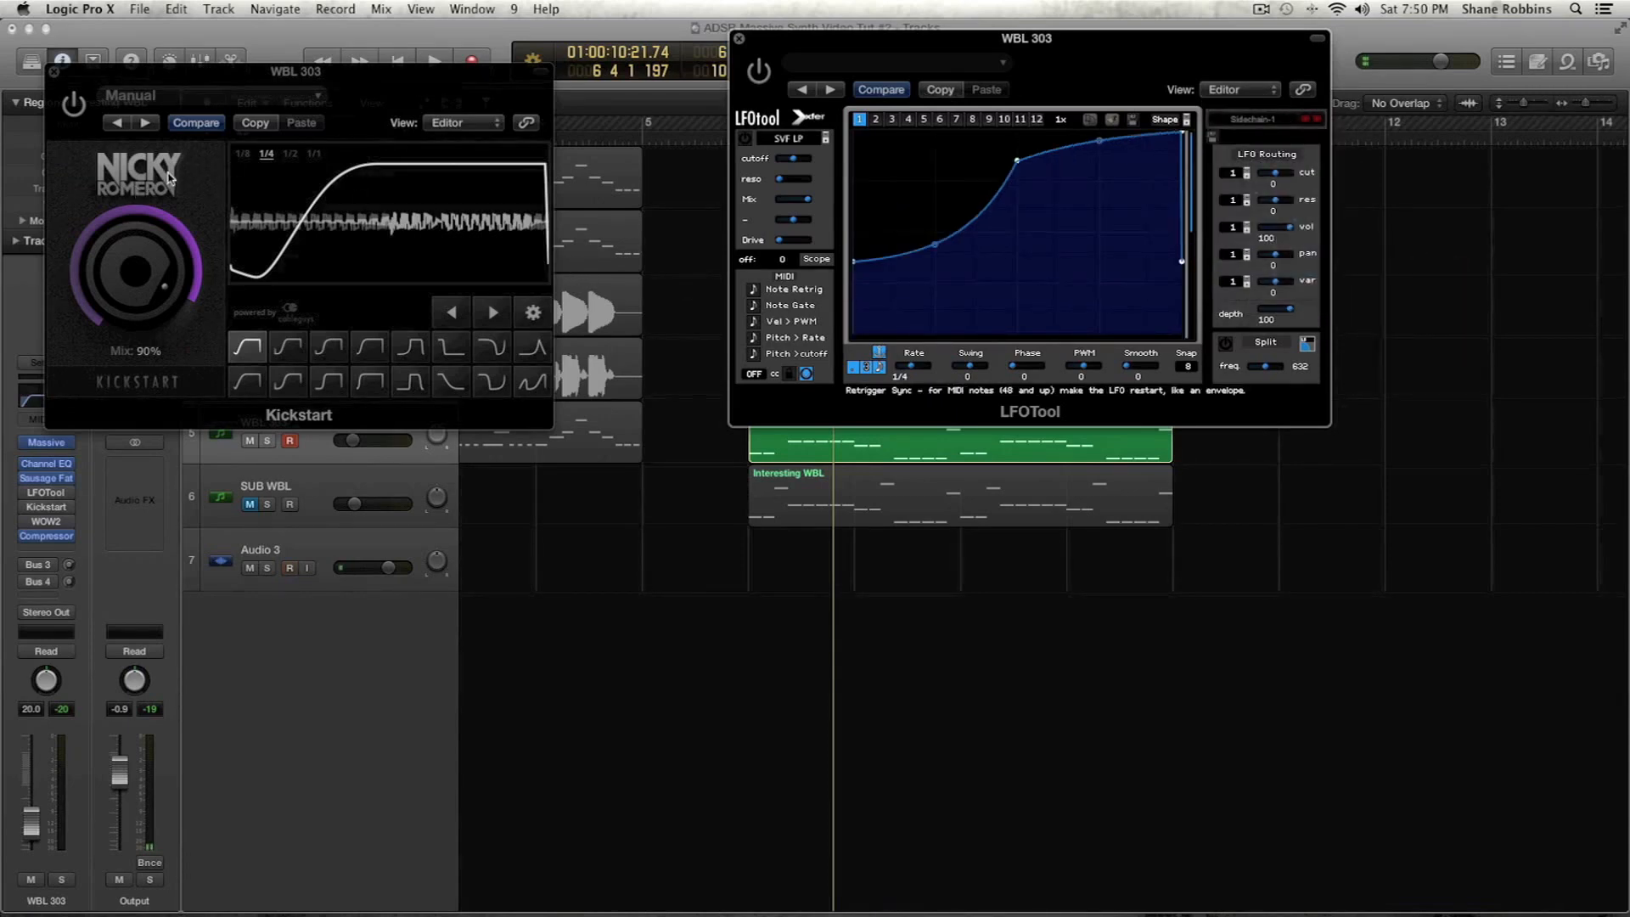
Decline Kickstart's website visit and try its ducking curves up to the fifth one in the first row
left_click(148, 187)
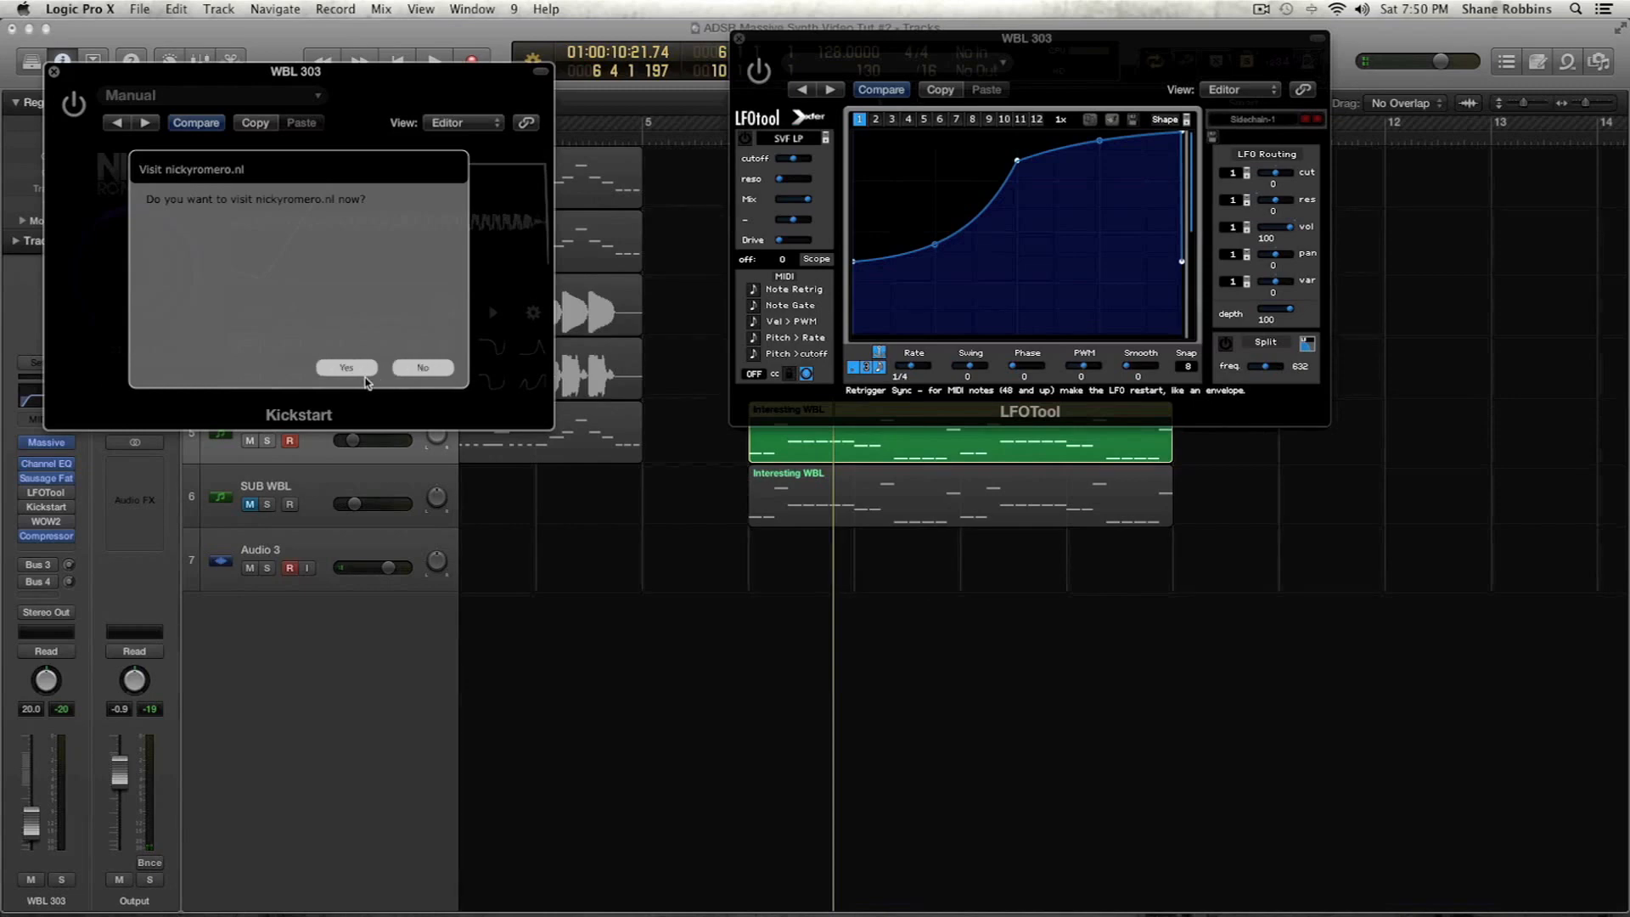
left_click(399, 370)
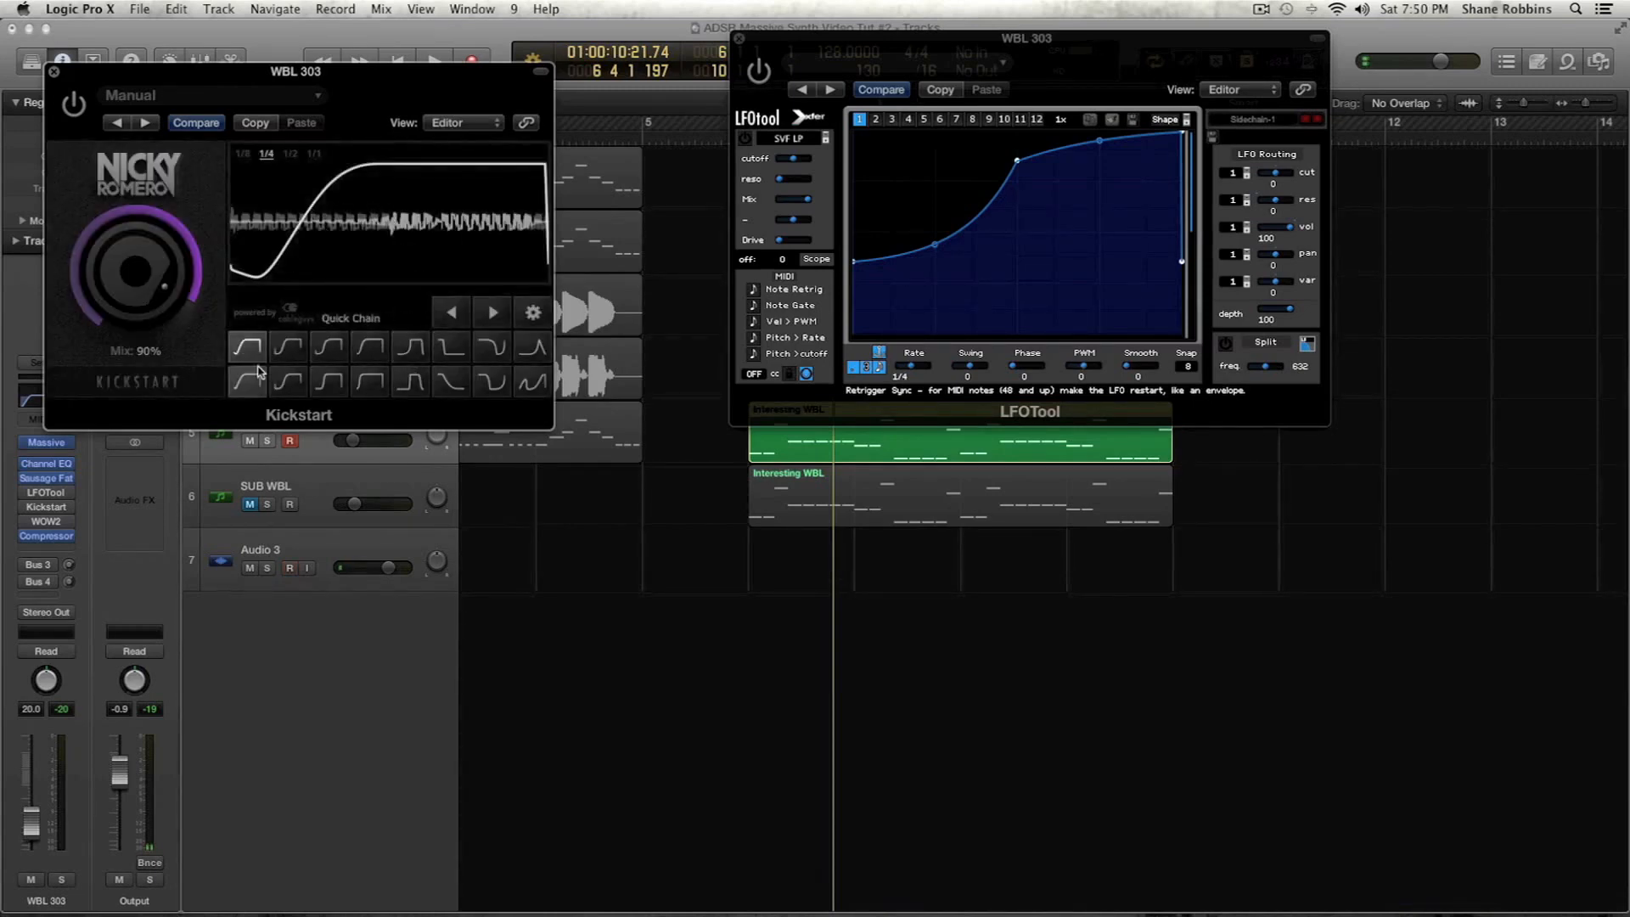
left_click(285, 350)
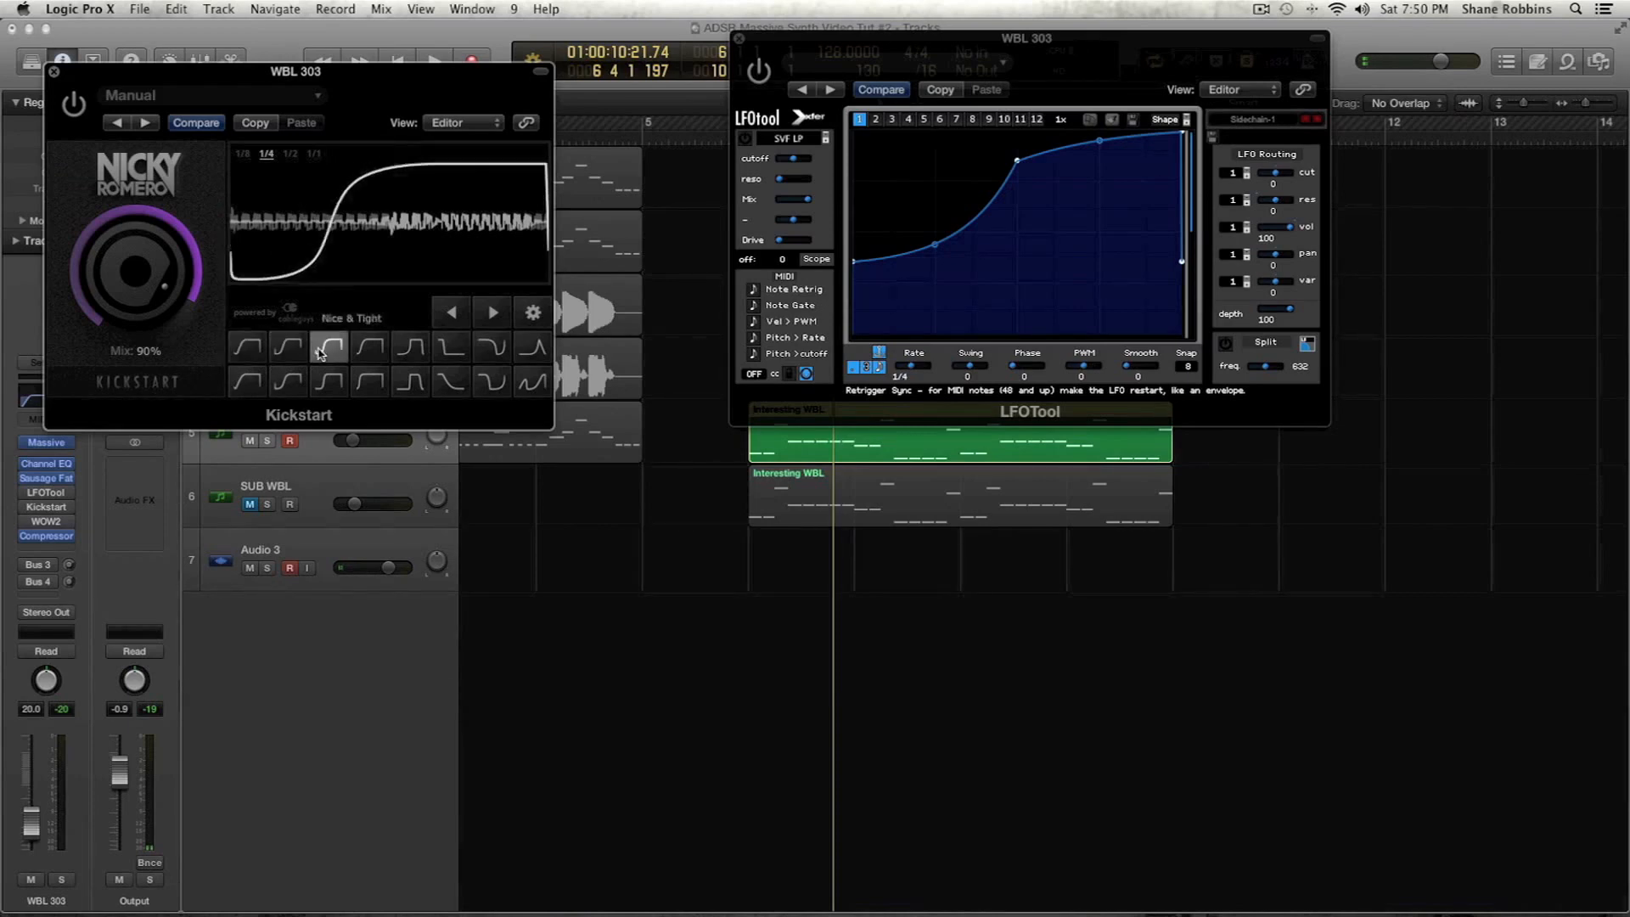
left_click(375, 351)
left_click(409, 348)
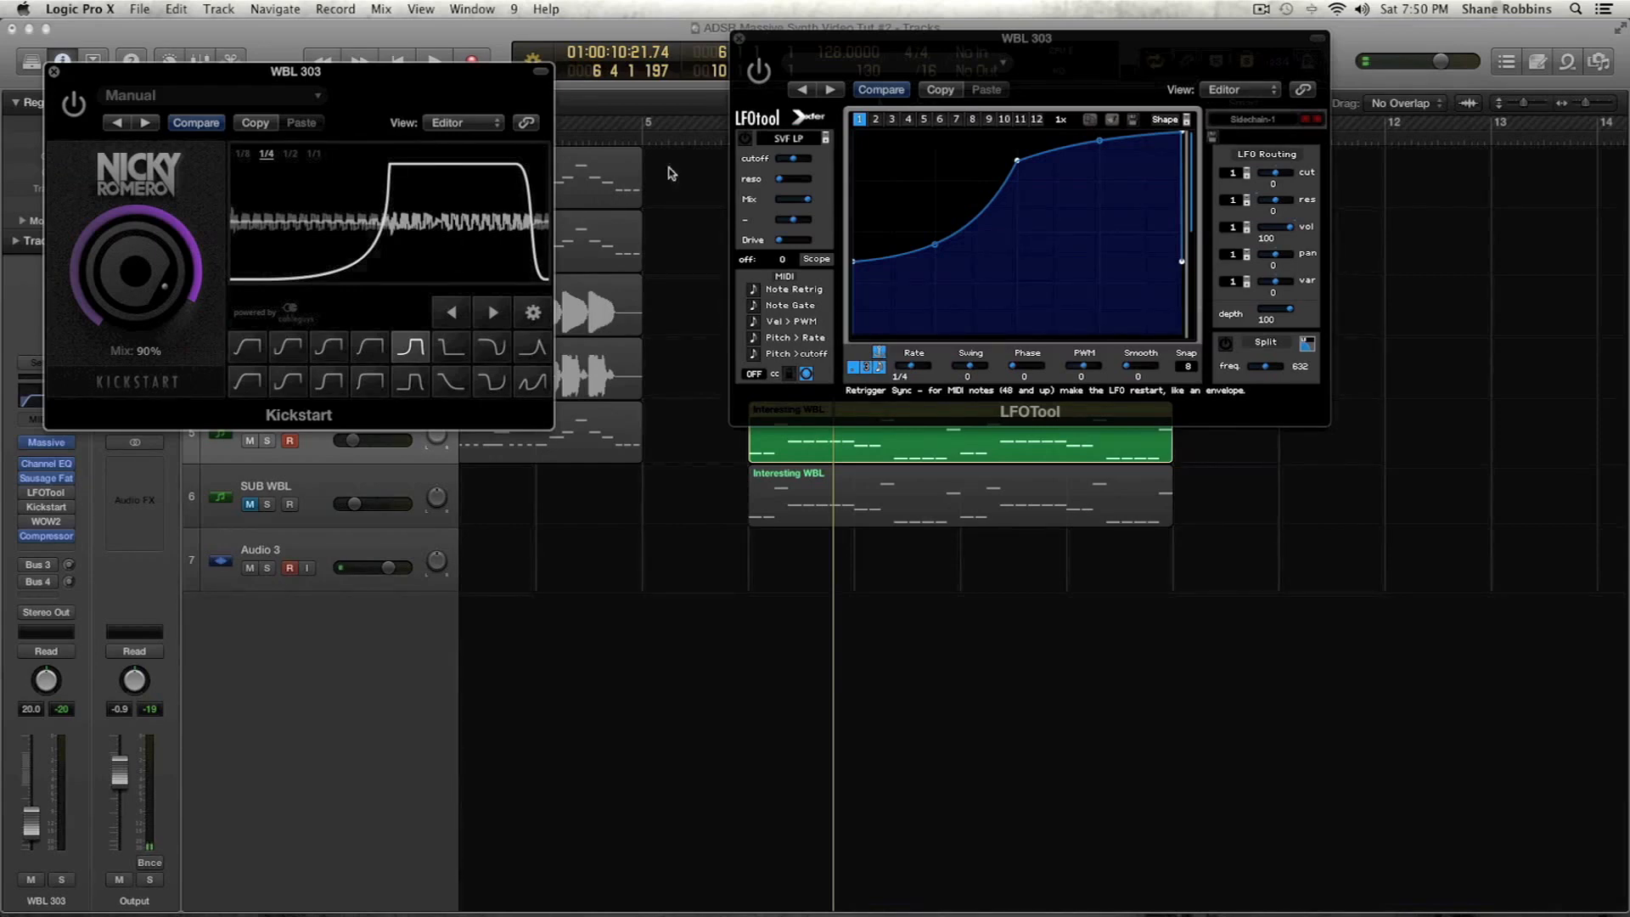
Close LFOTool, play the soloed bass, raise Kickstart's Mix to 100%, and enable the plug-in
left_click(741, 40)
key("space")
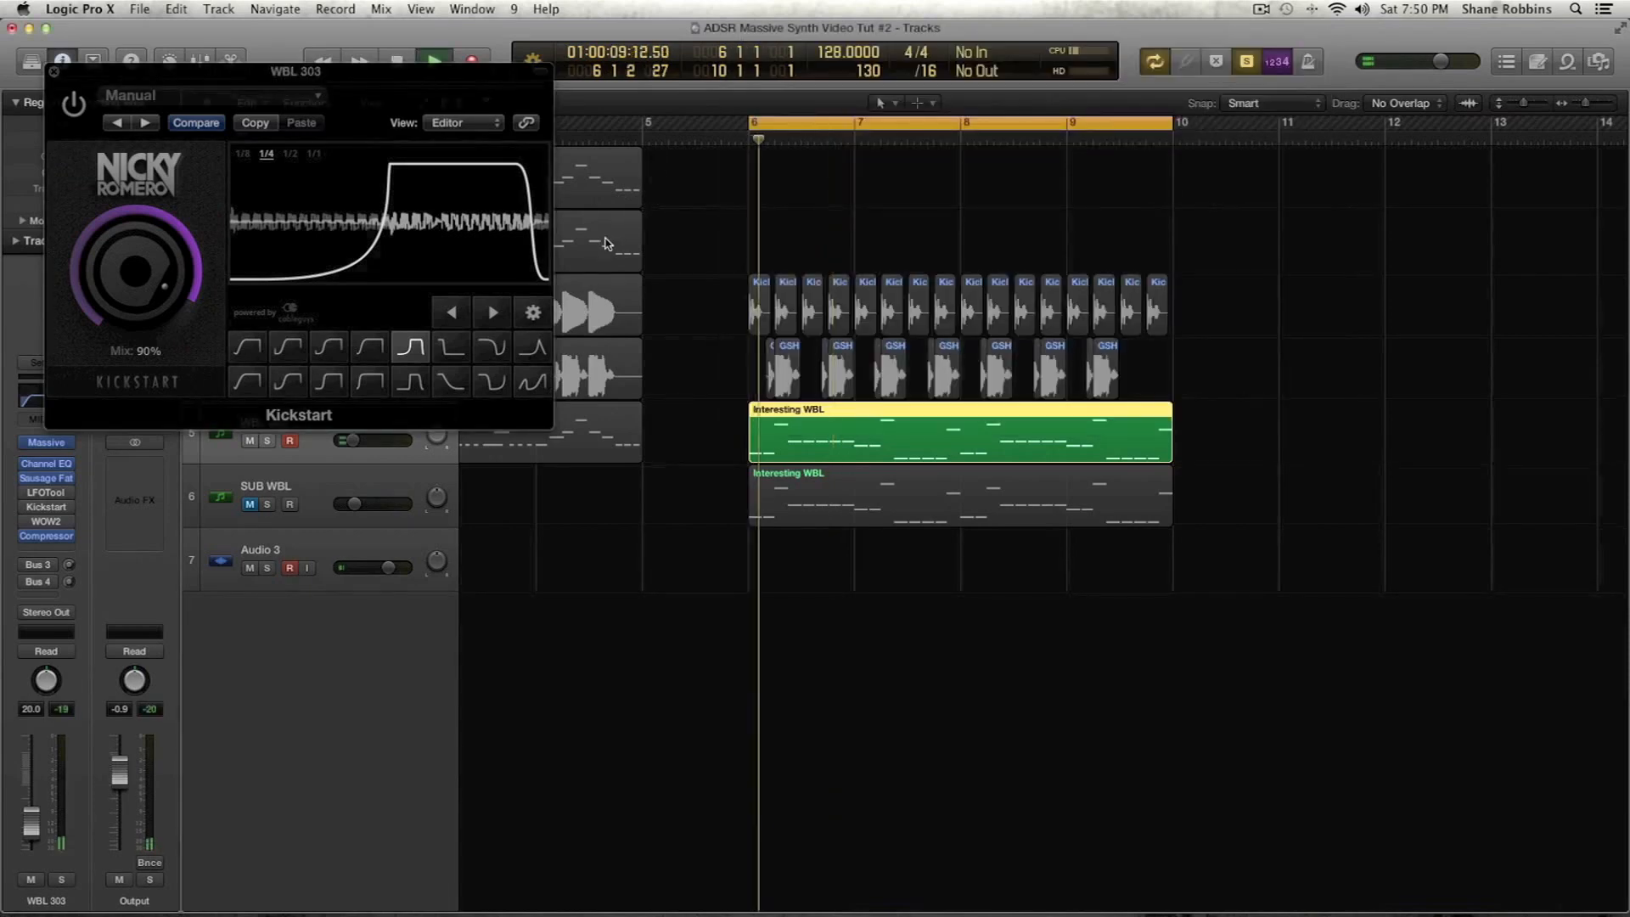
left_click_drag(140, 293, 139, 247)
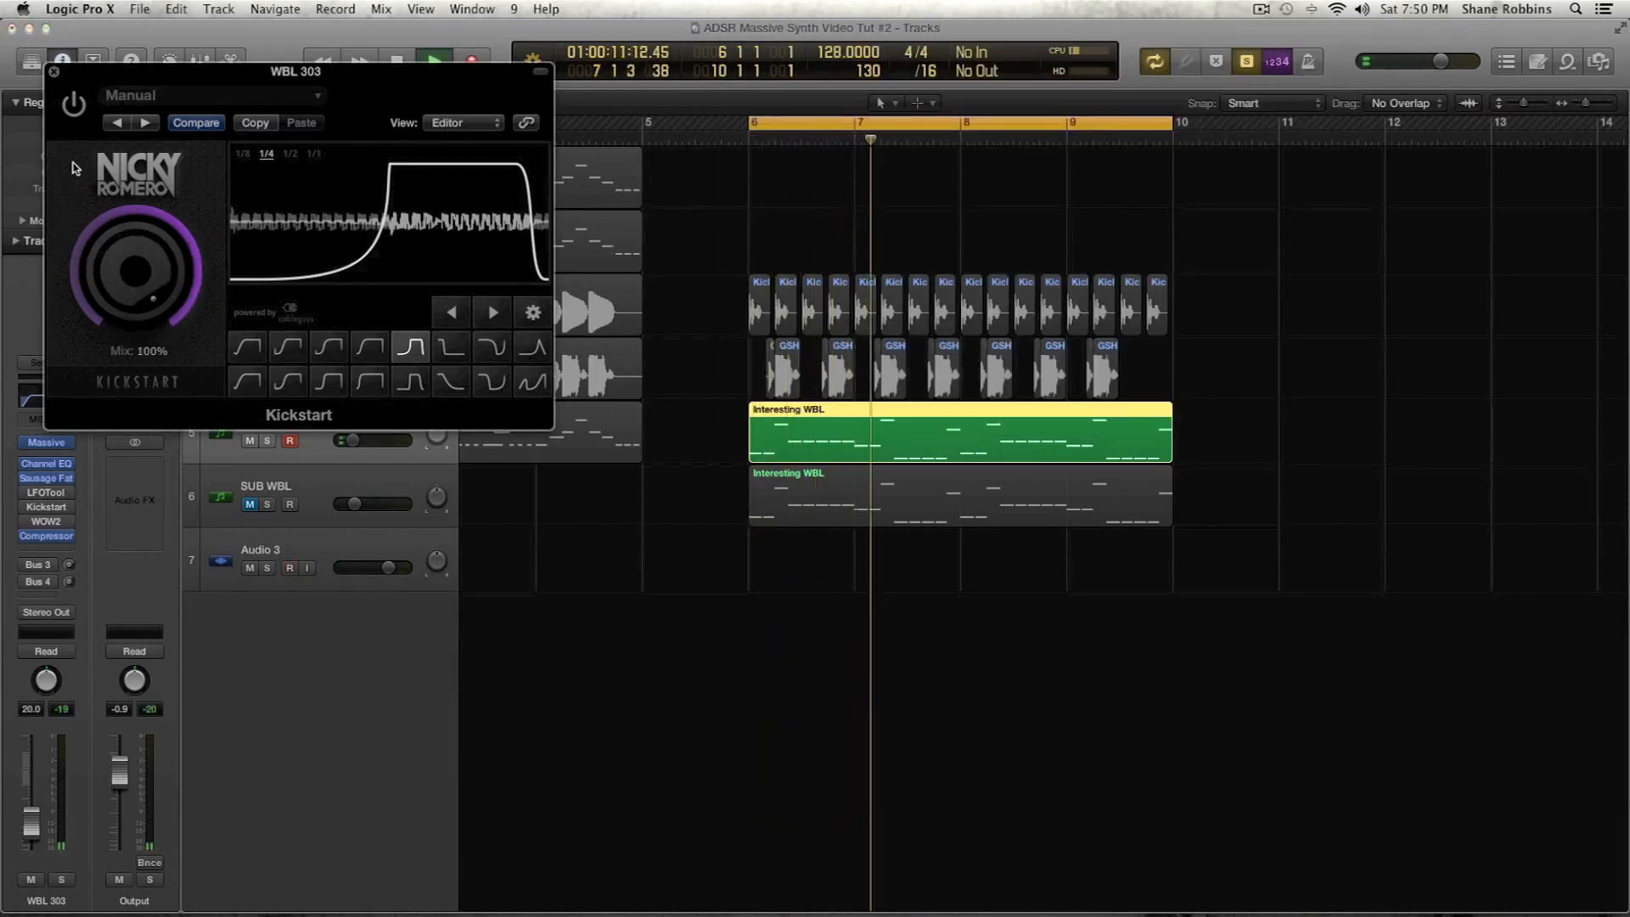
left_click(75, 104)
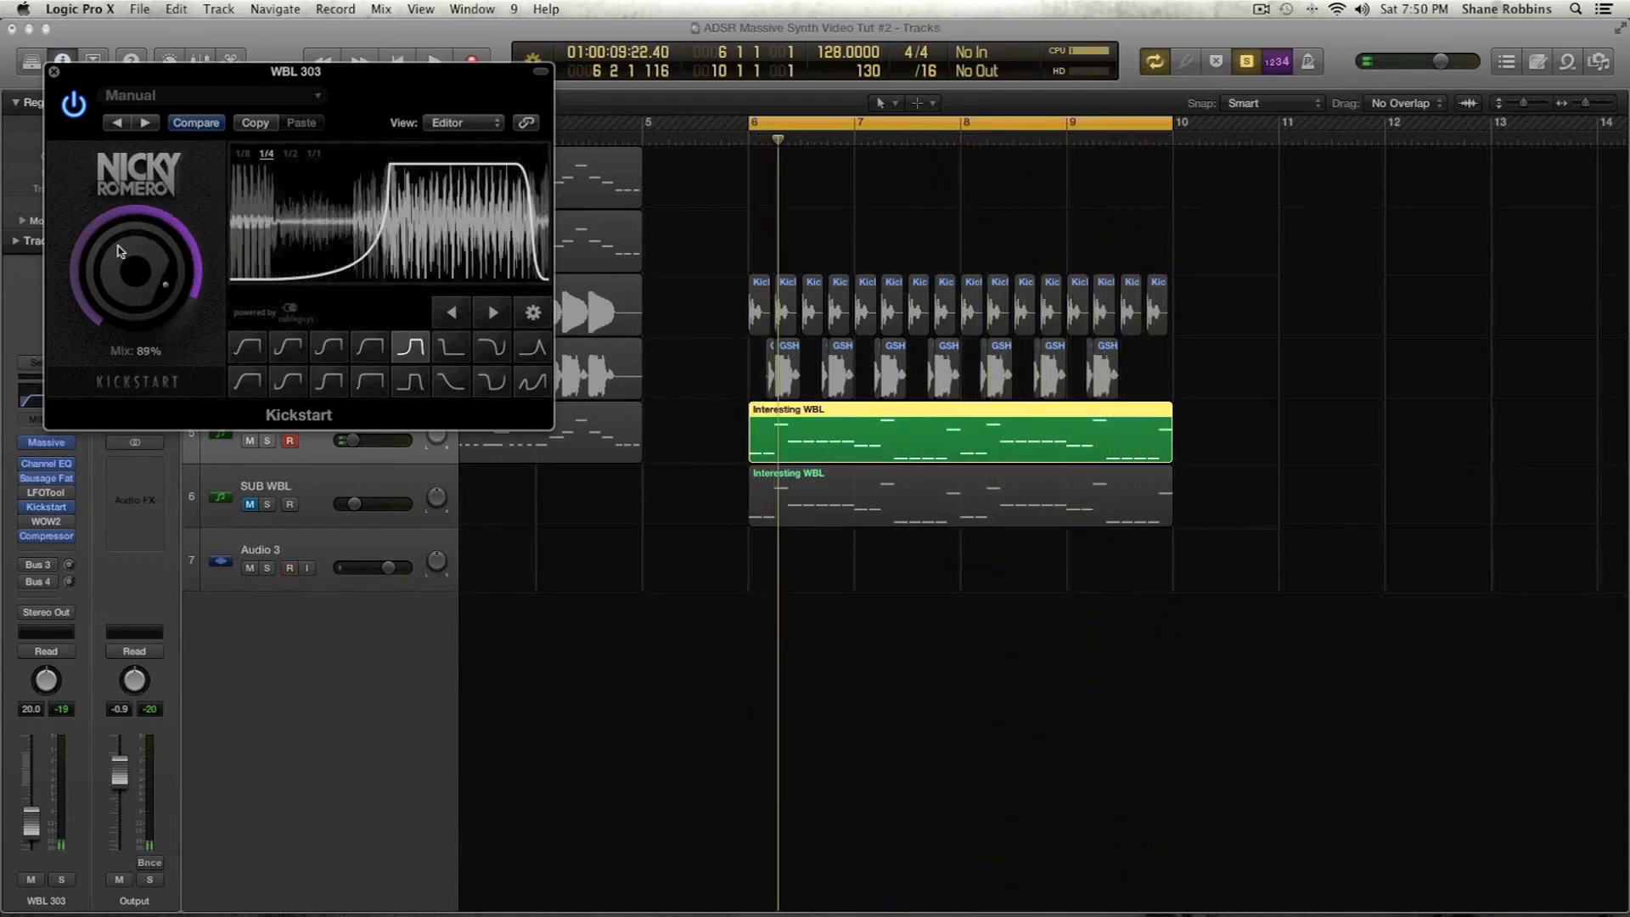
Audition the bass unsoloed with the drums, choosing Kickstart's second curve in the first row and setting Mix to 75%
key("space")
key("space")
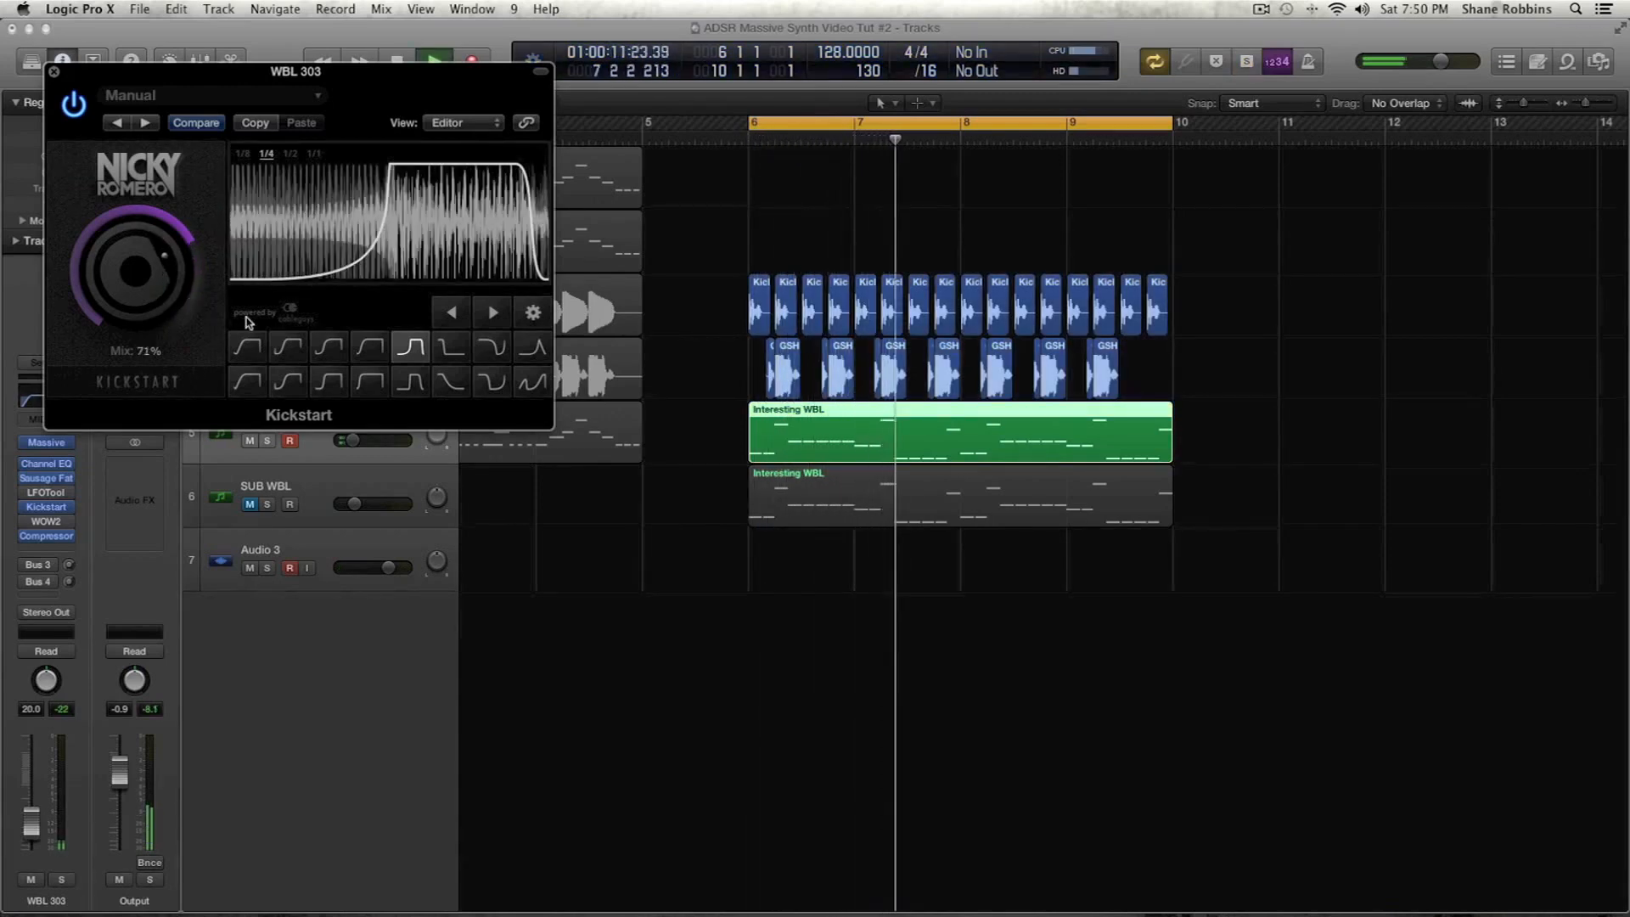
left_click(290, 345)
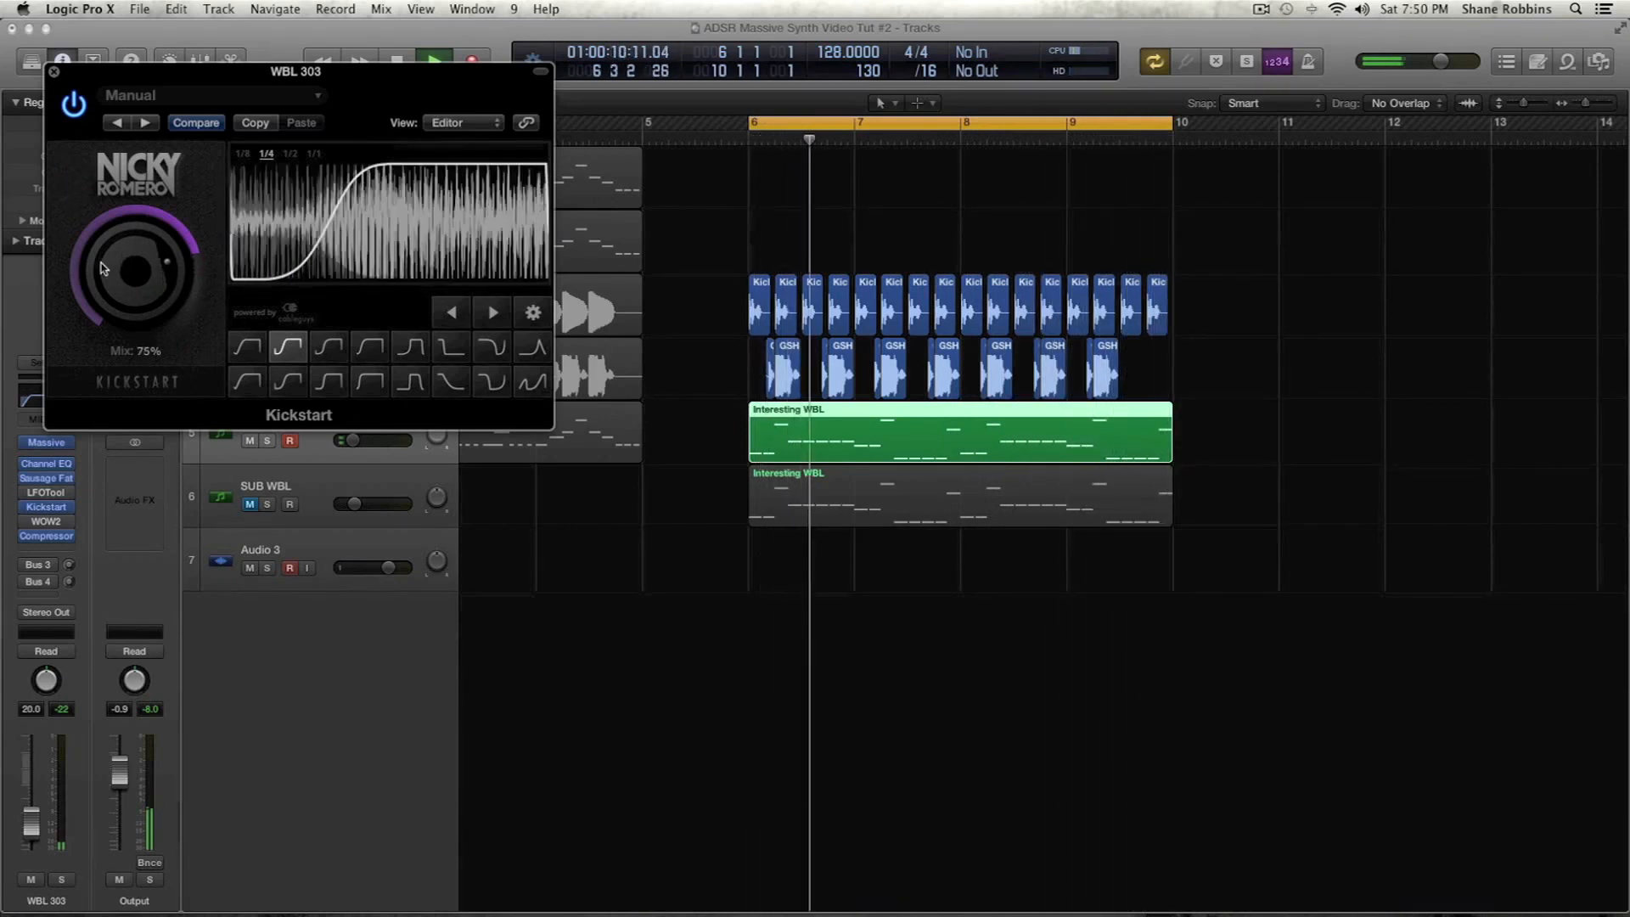
key("space")
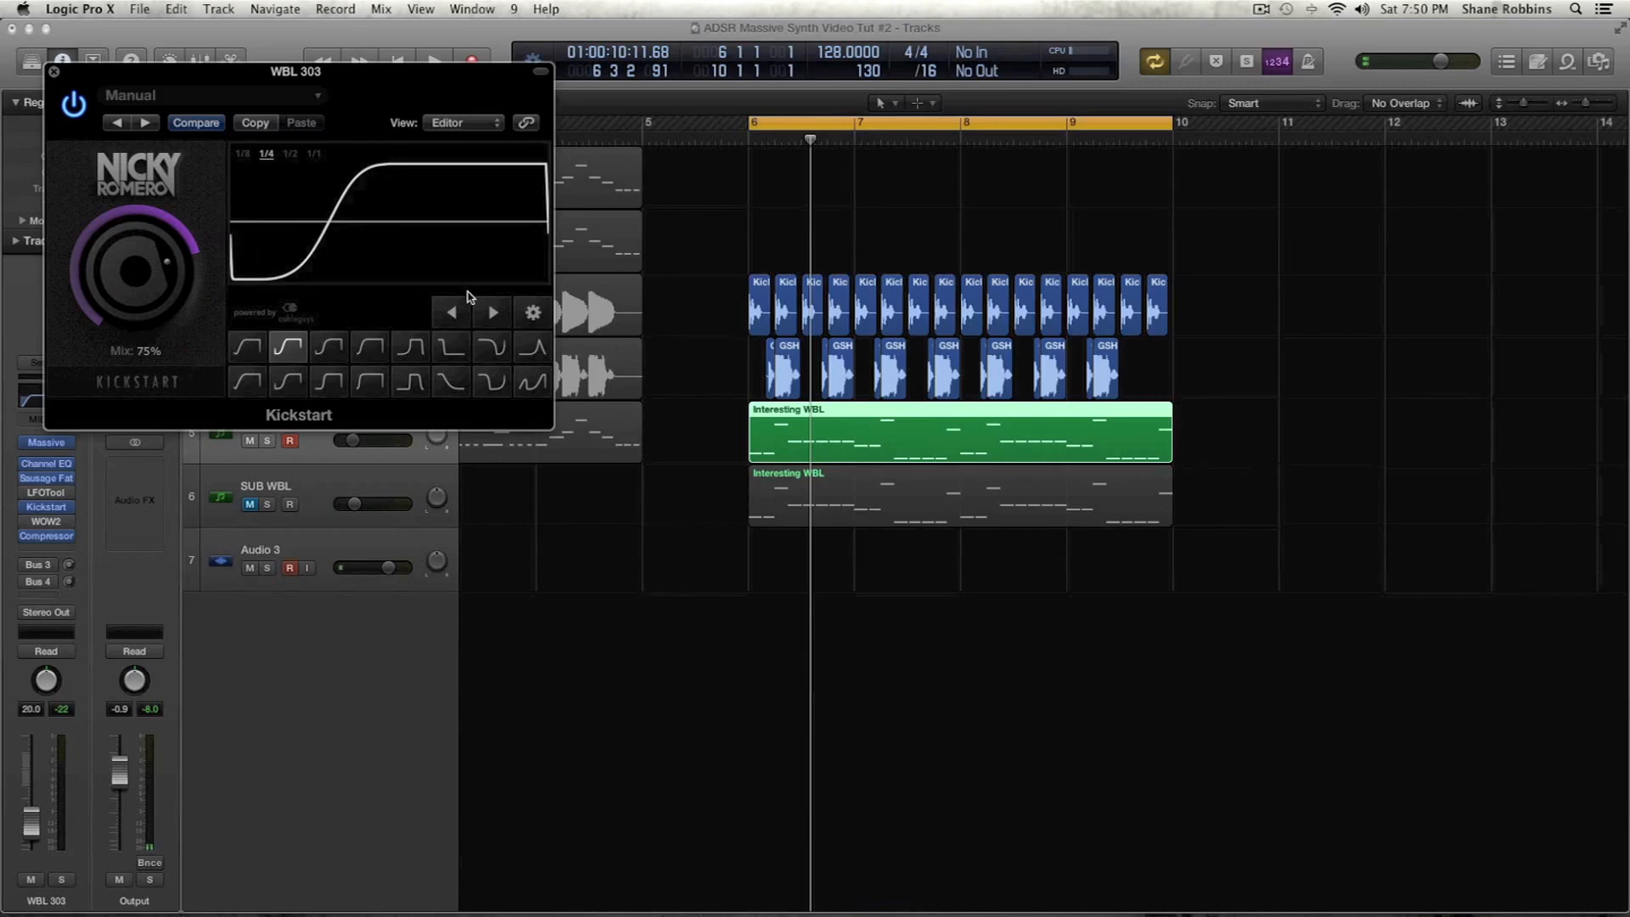
Play the bass together with the drums, set Kickstart's Mix to 85%, and close the plug-in
left_click_drag(739, 322, 950, 333)
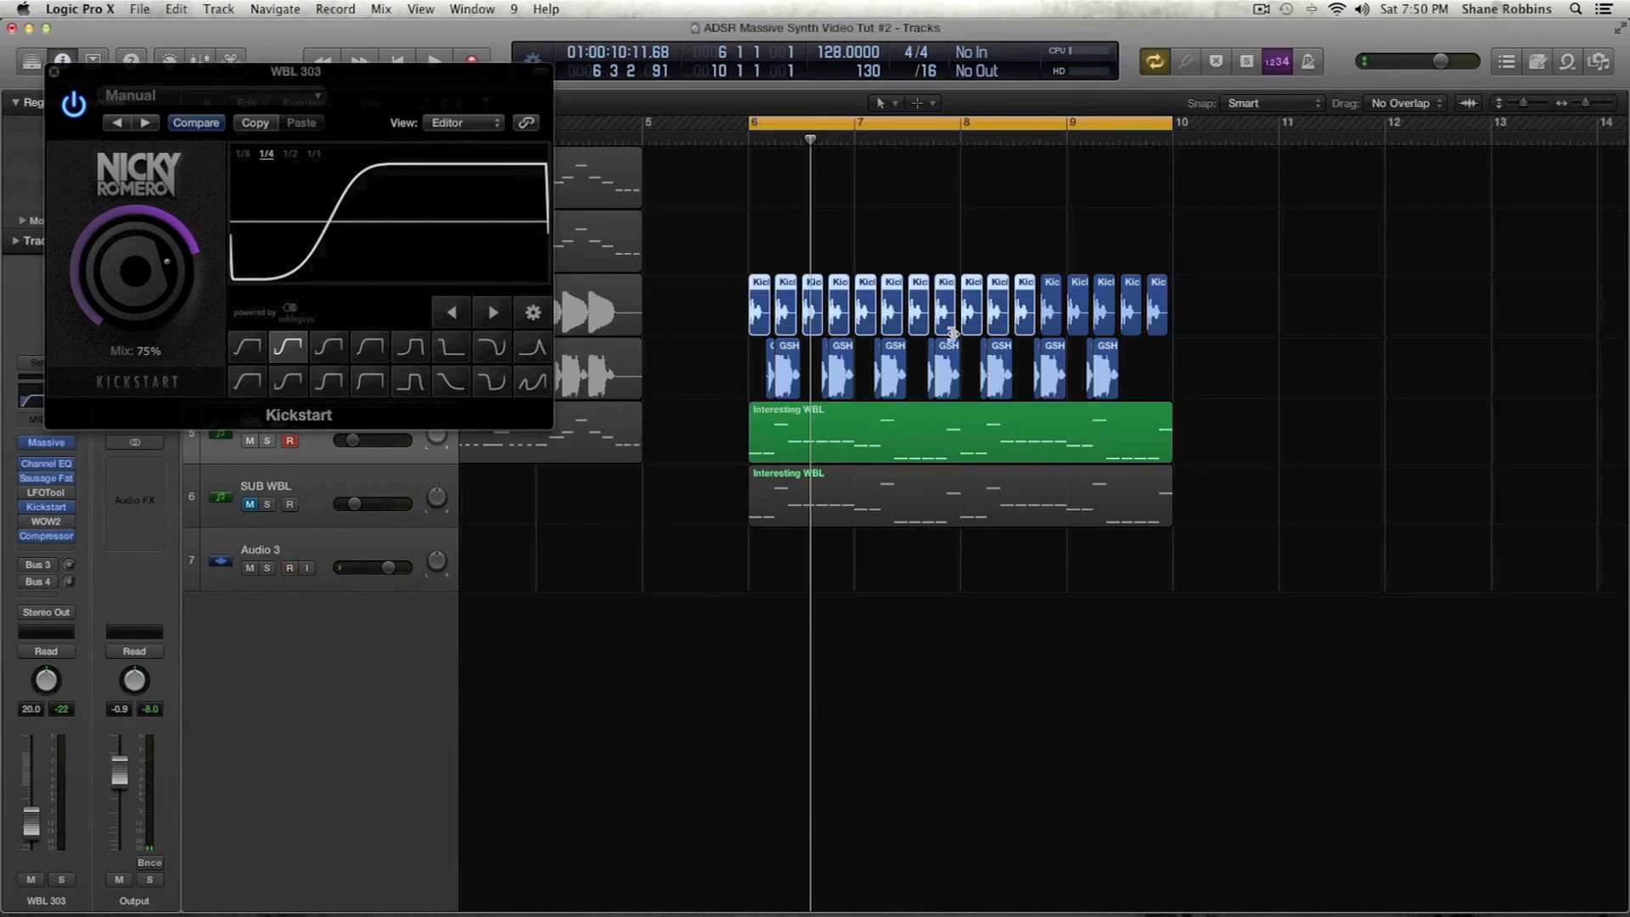
key("space")
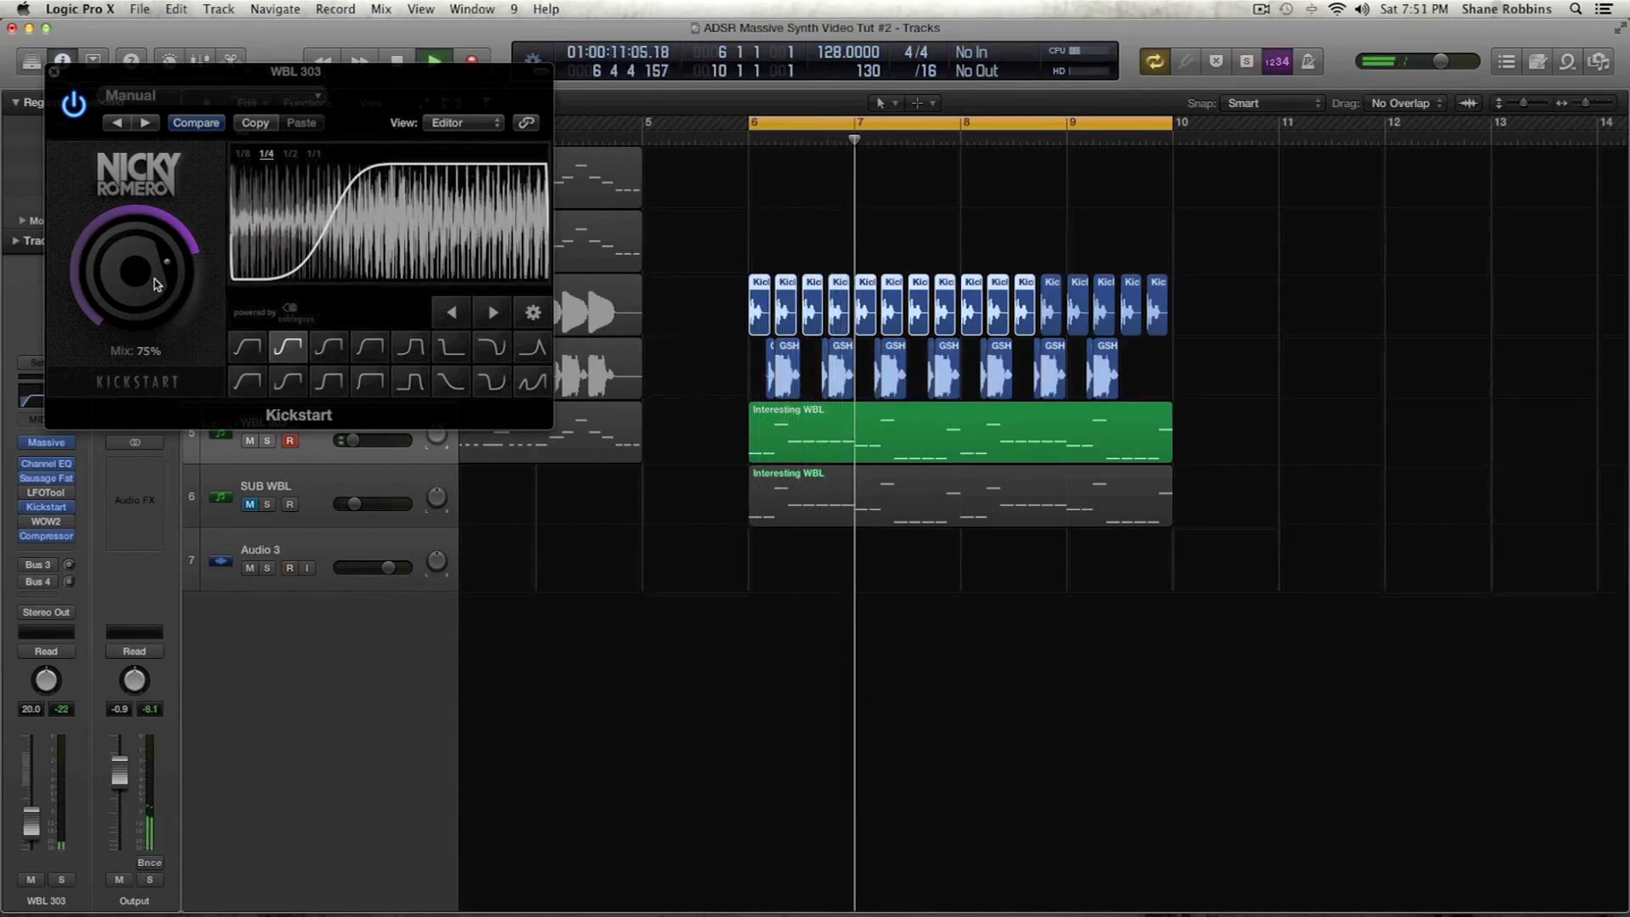
left_click_drag(158, 284, 157, 267)
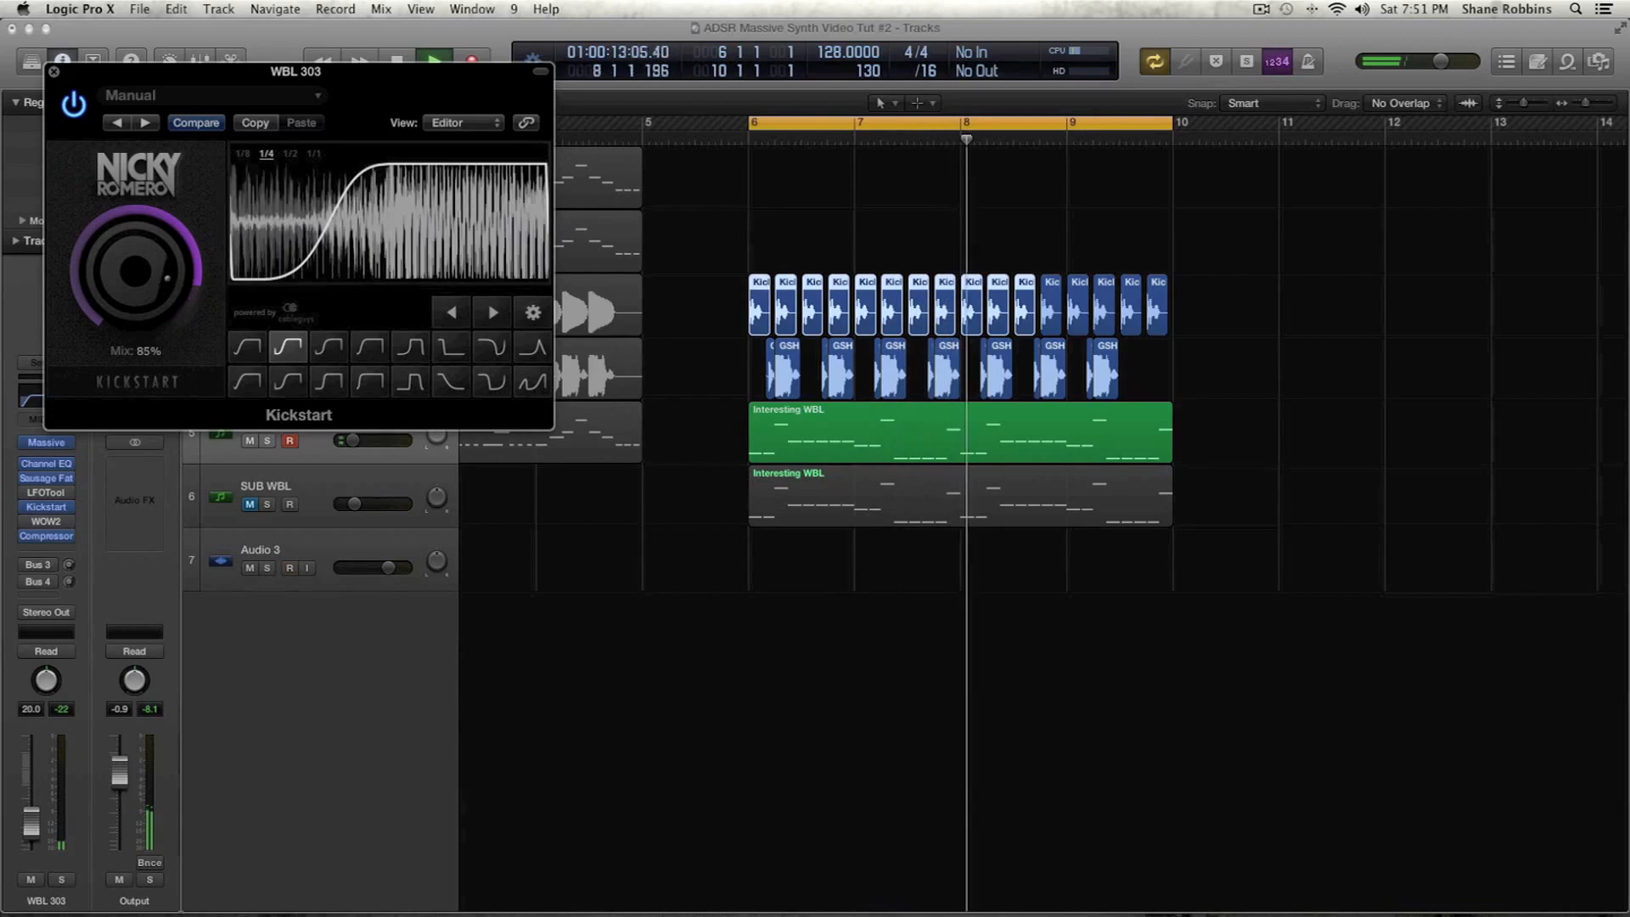
left_click(45, 507)
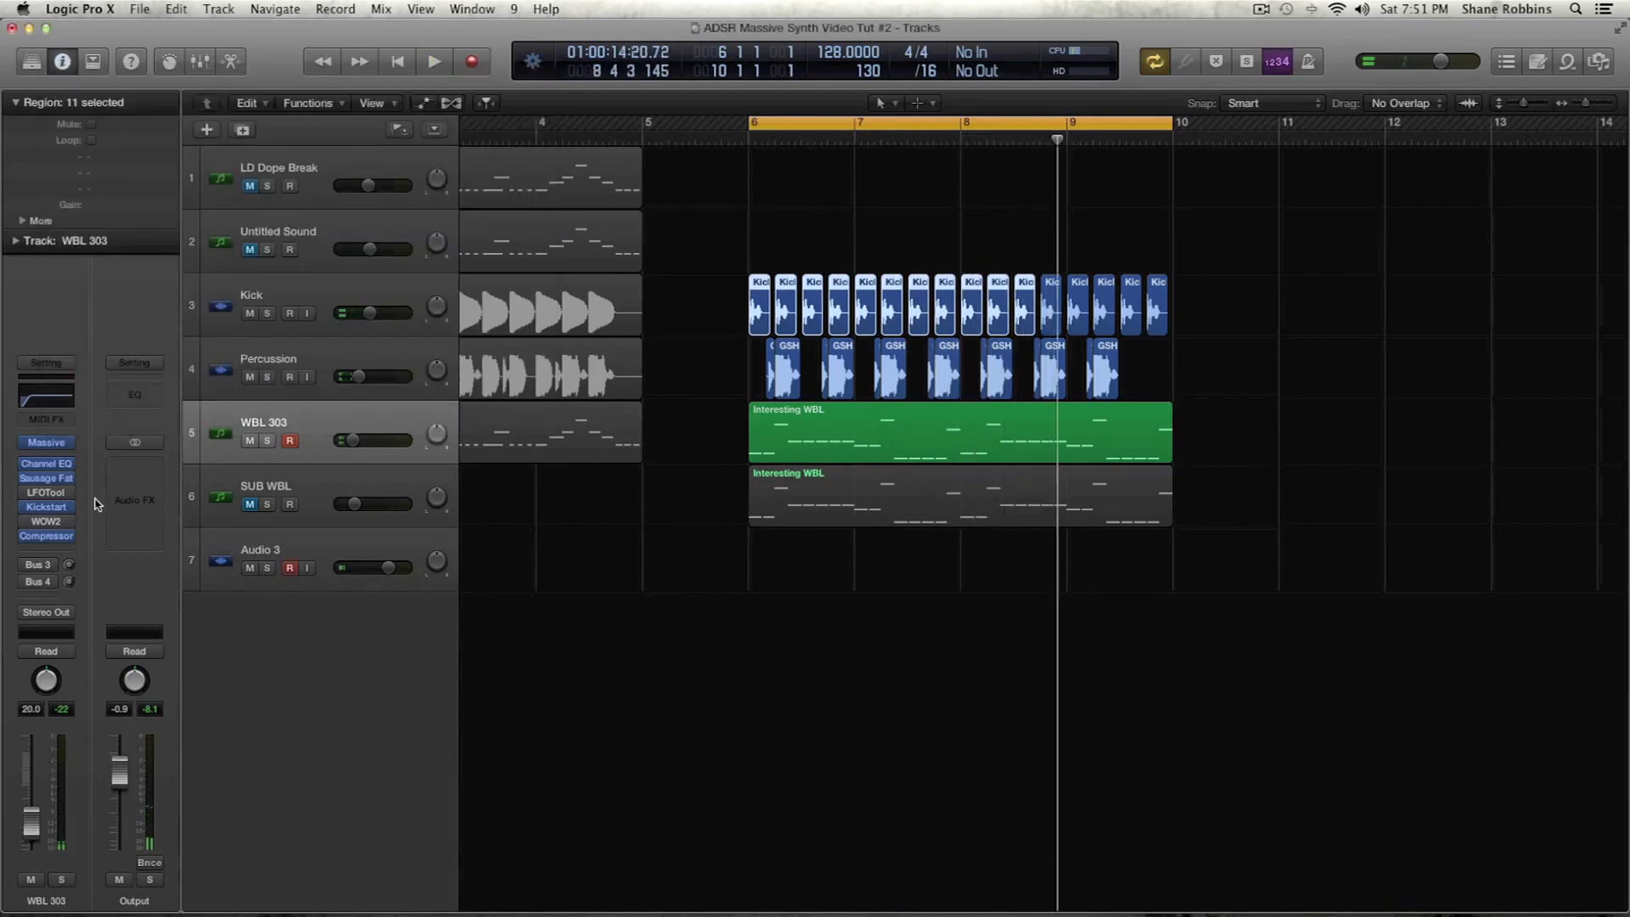
Check the Channel EQ on the WBL 303 track and remove the Compressor from its insert chain
mouse_move(56, 509)
left_click(51, 465)
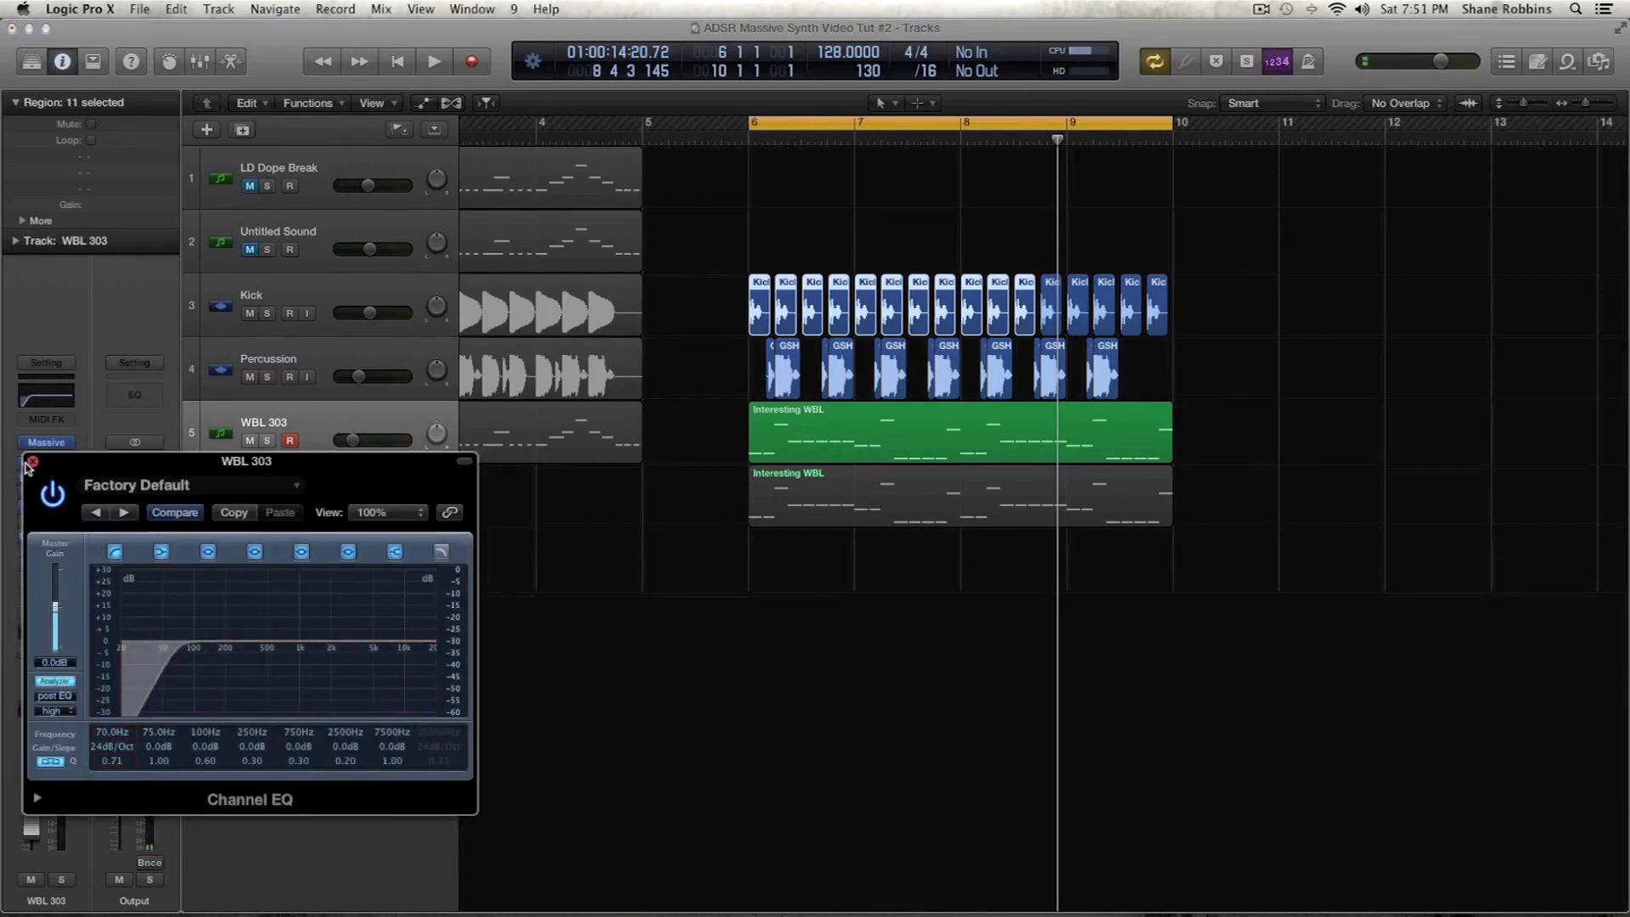
left_click(32, 461)
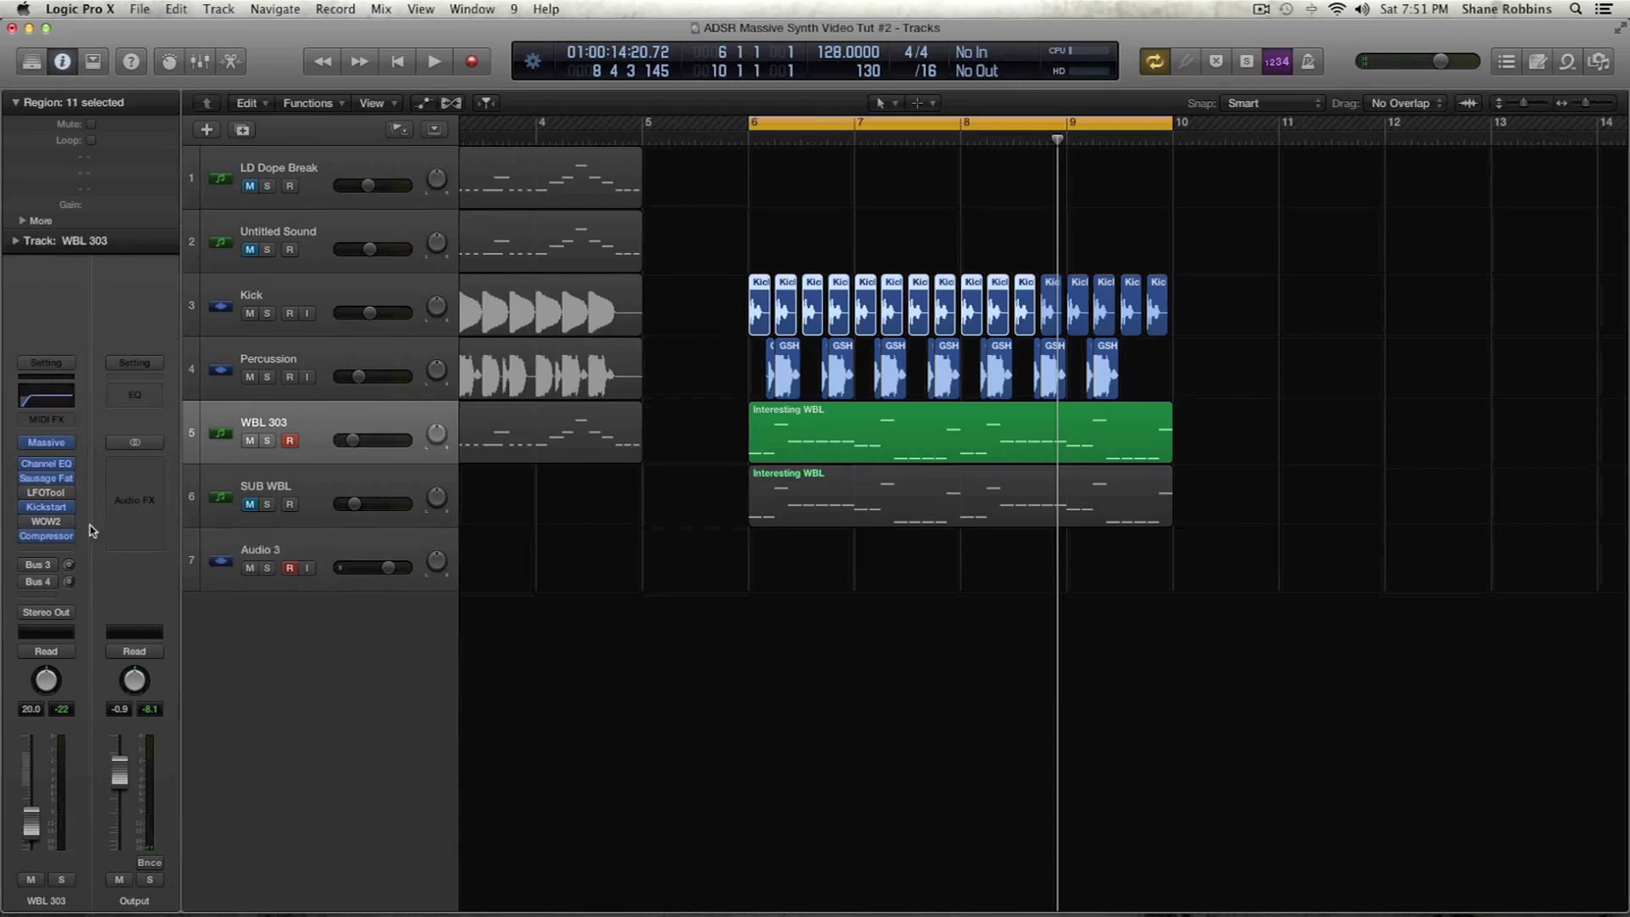
left_click(64, 541)
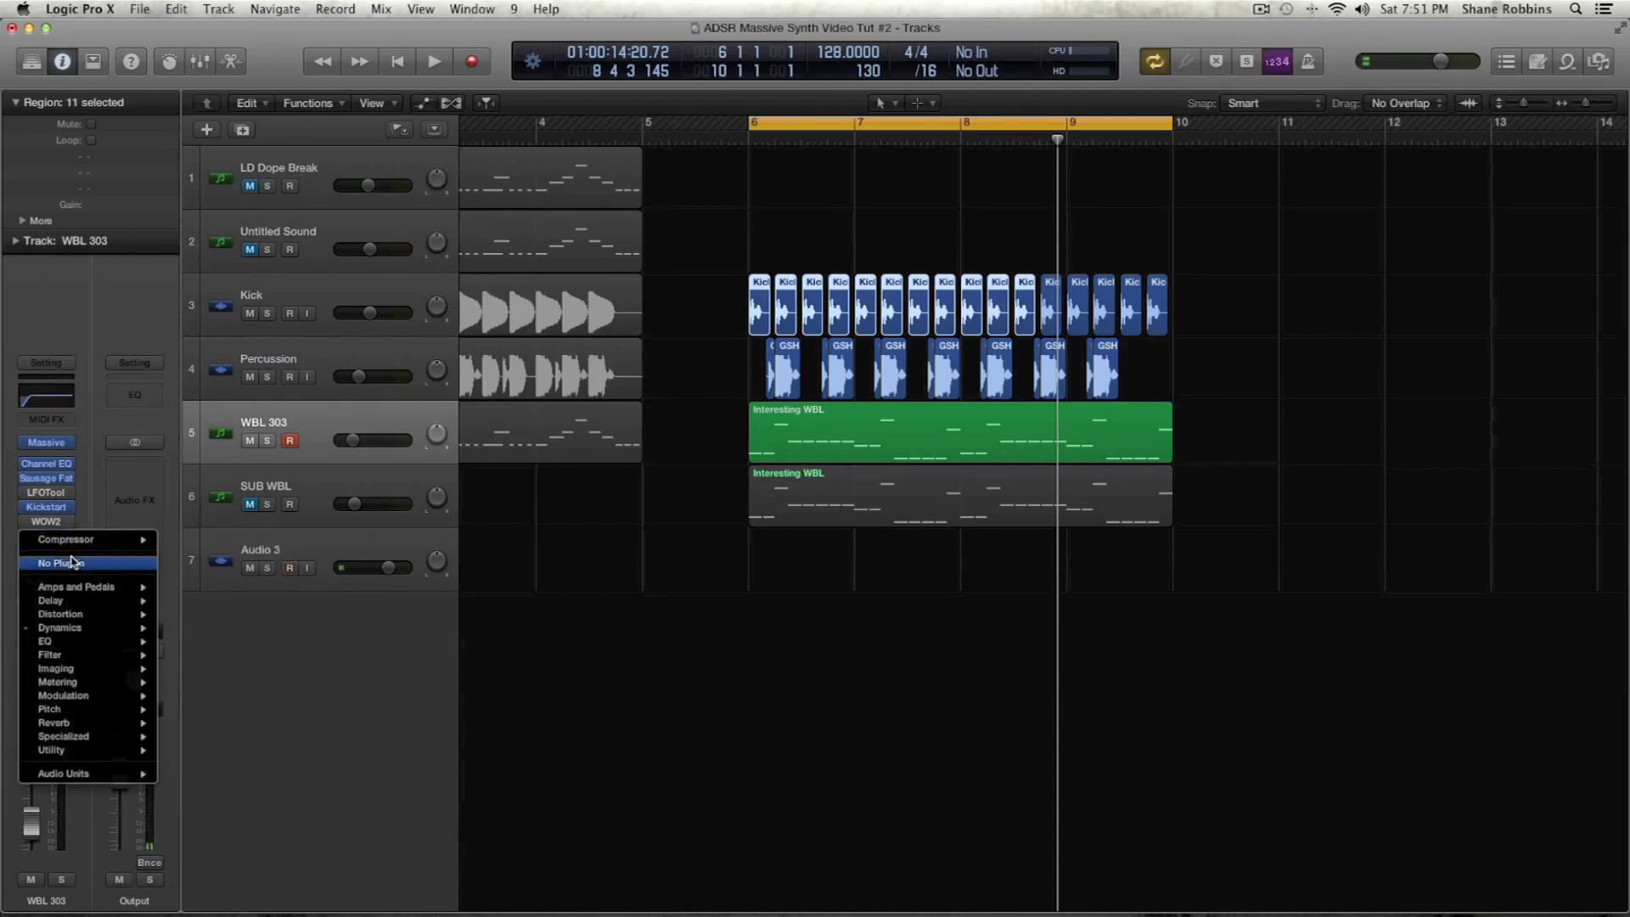
left_click(75, 559)
Activate the Bus 3 send on the WBL 303 track
mouse_move(68, 526)
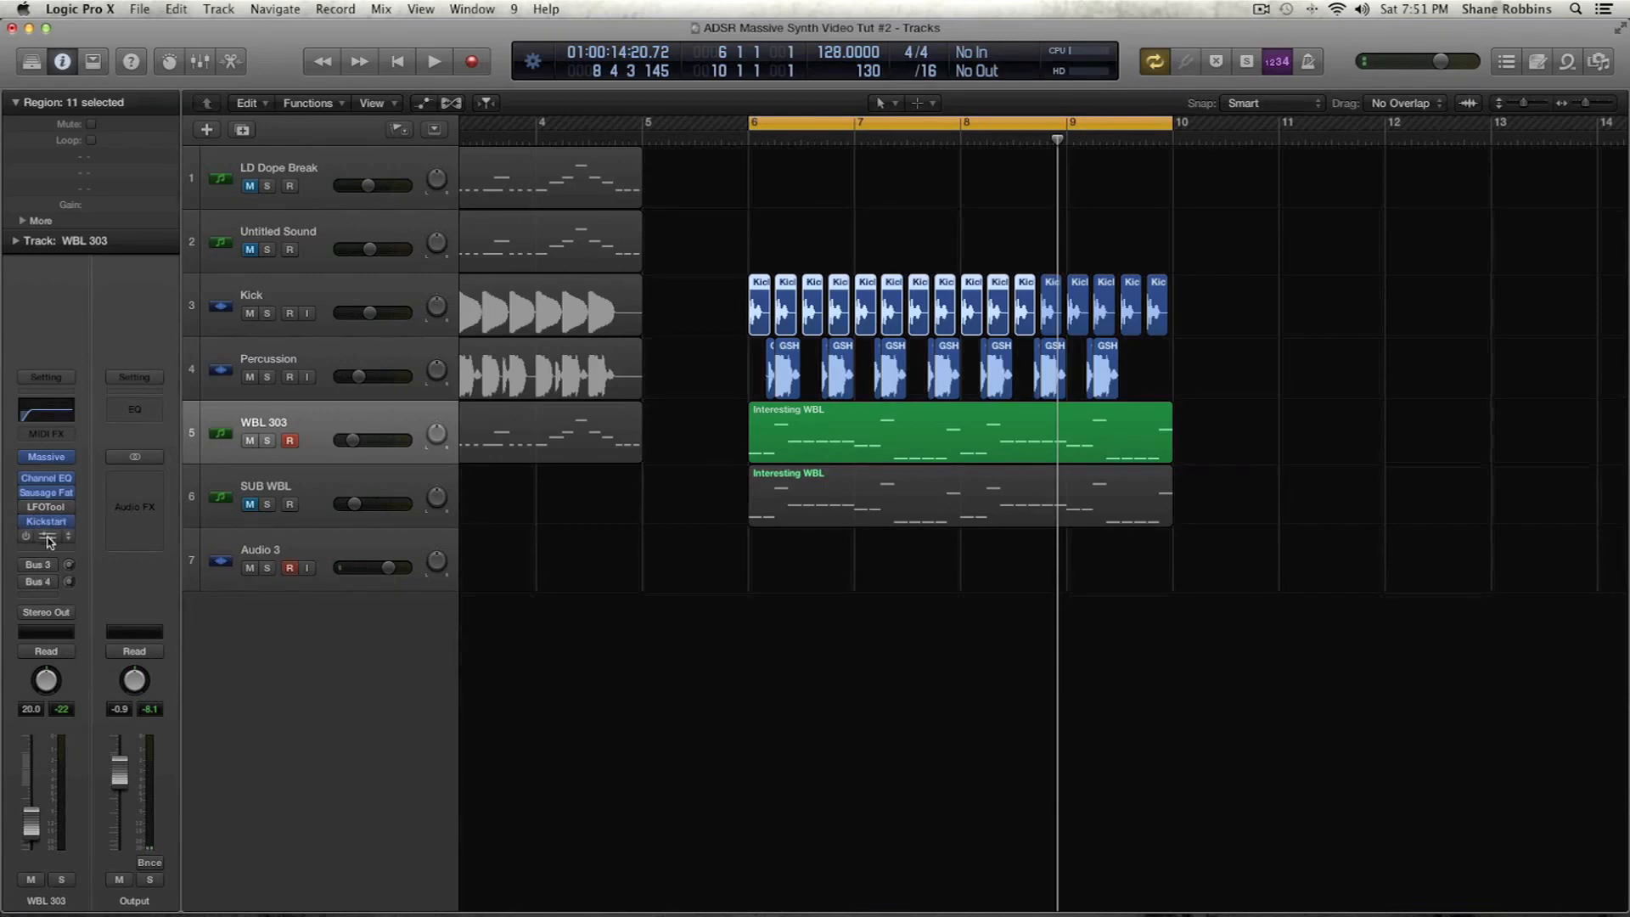
mouse_move(45, 574)
left_click(33, 565)
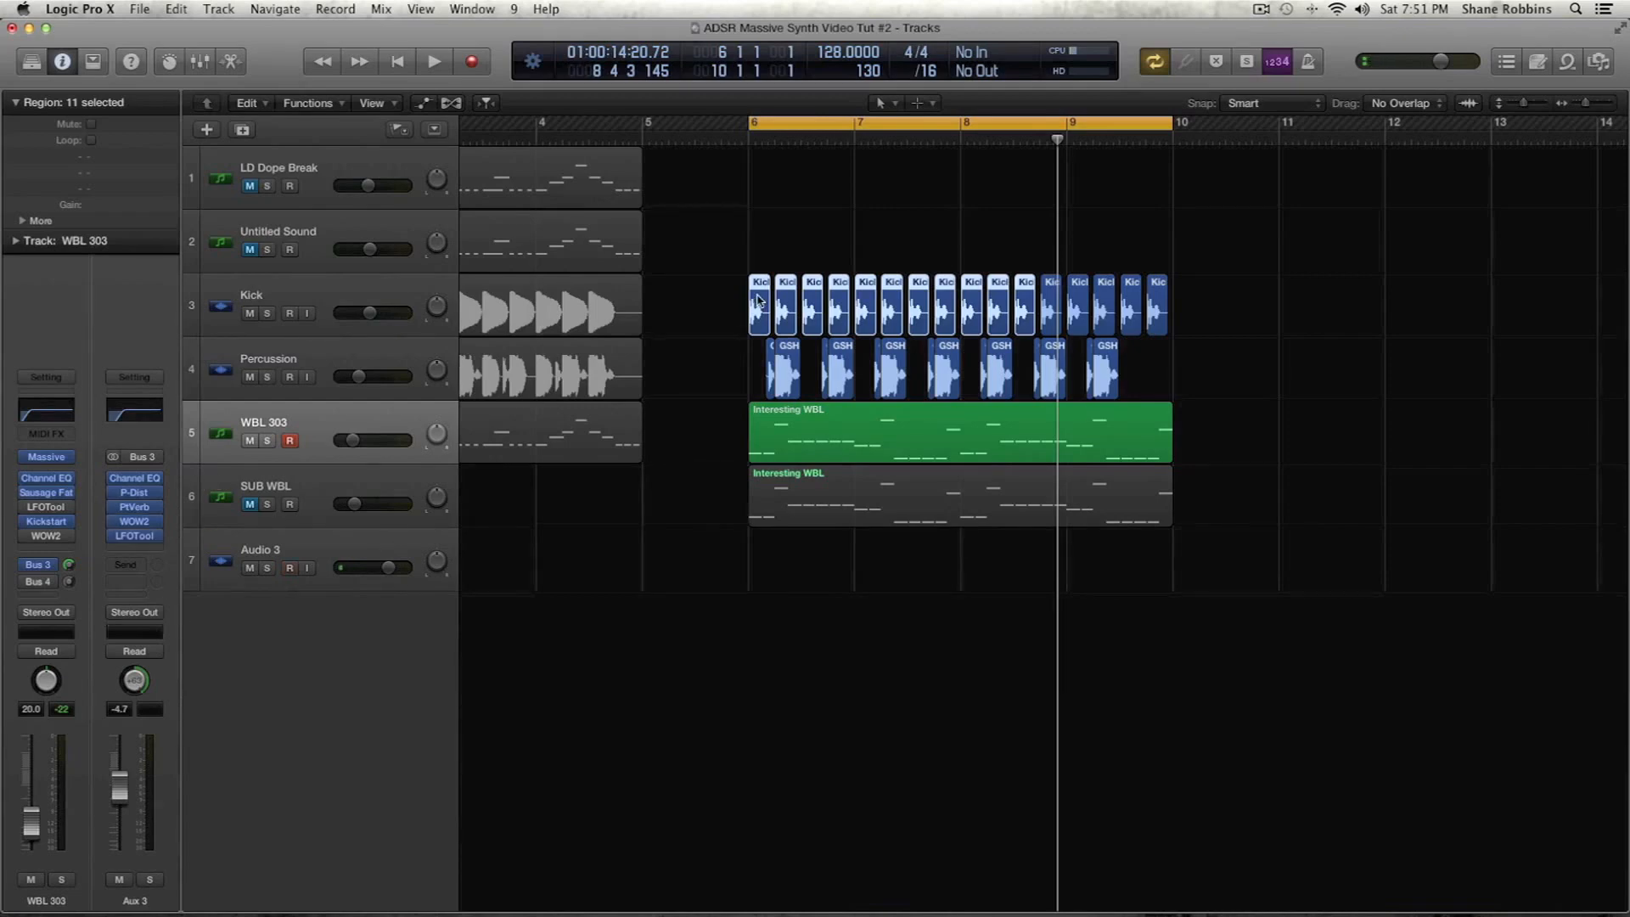
Select the WBL 303 track, play the Aux 3 return soloed, and stop and unsolo it
left_click(383, 429)
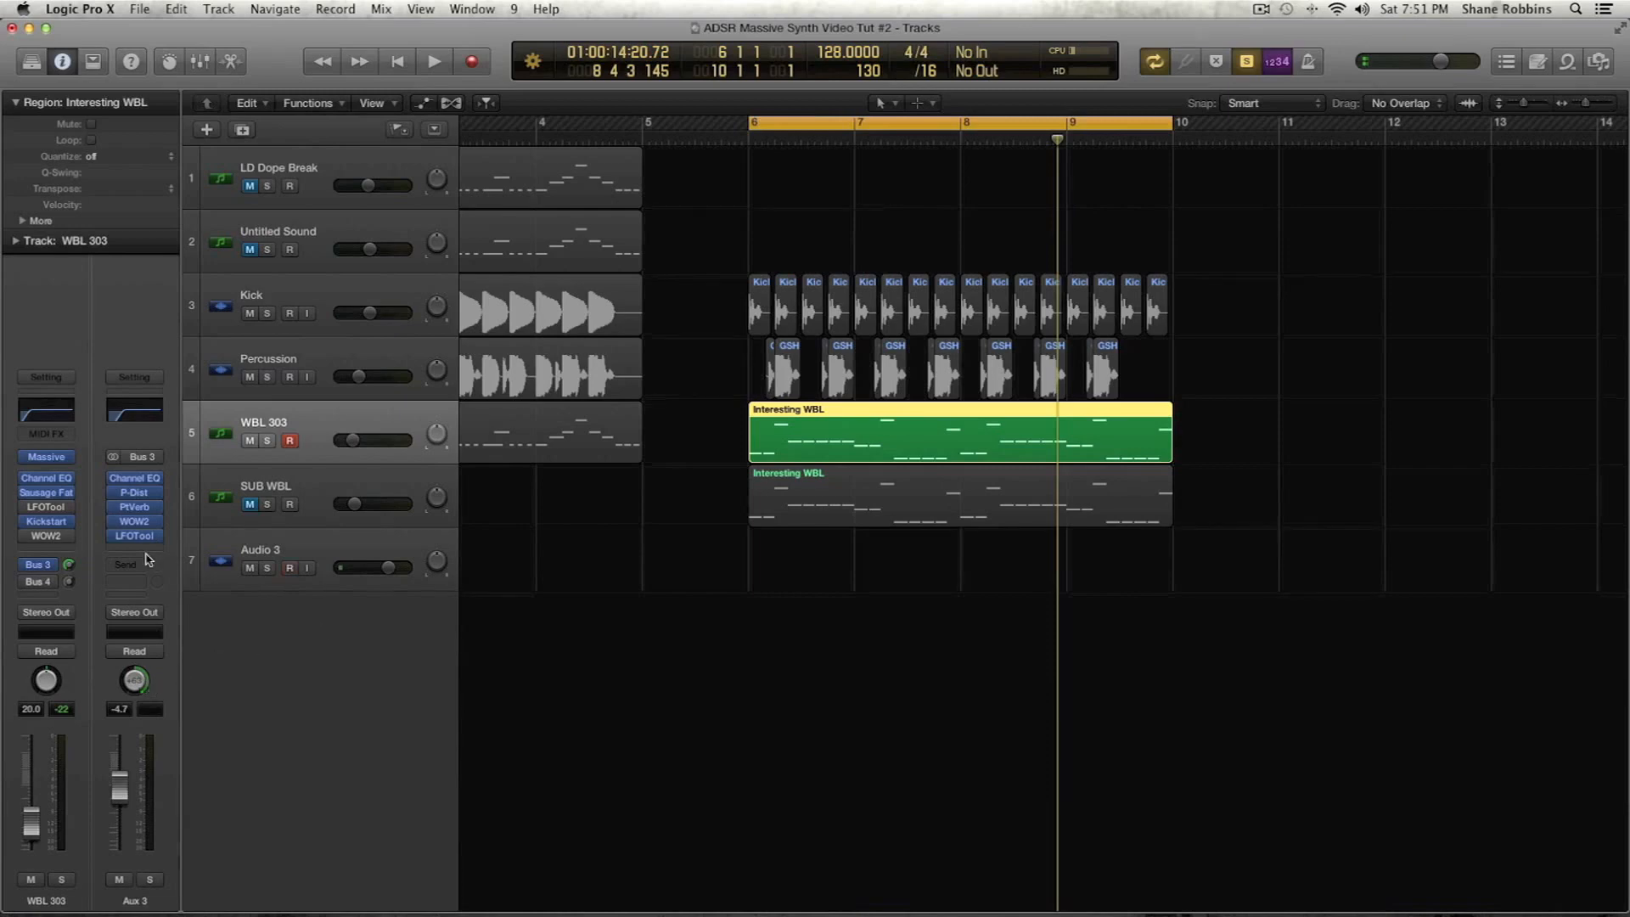
mouse_move(138, 525)
left_click(153, 880)
key("space")
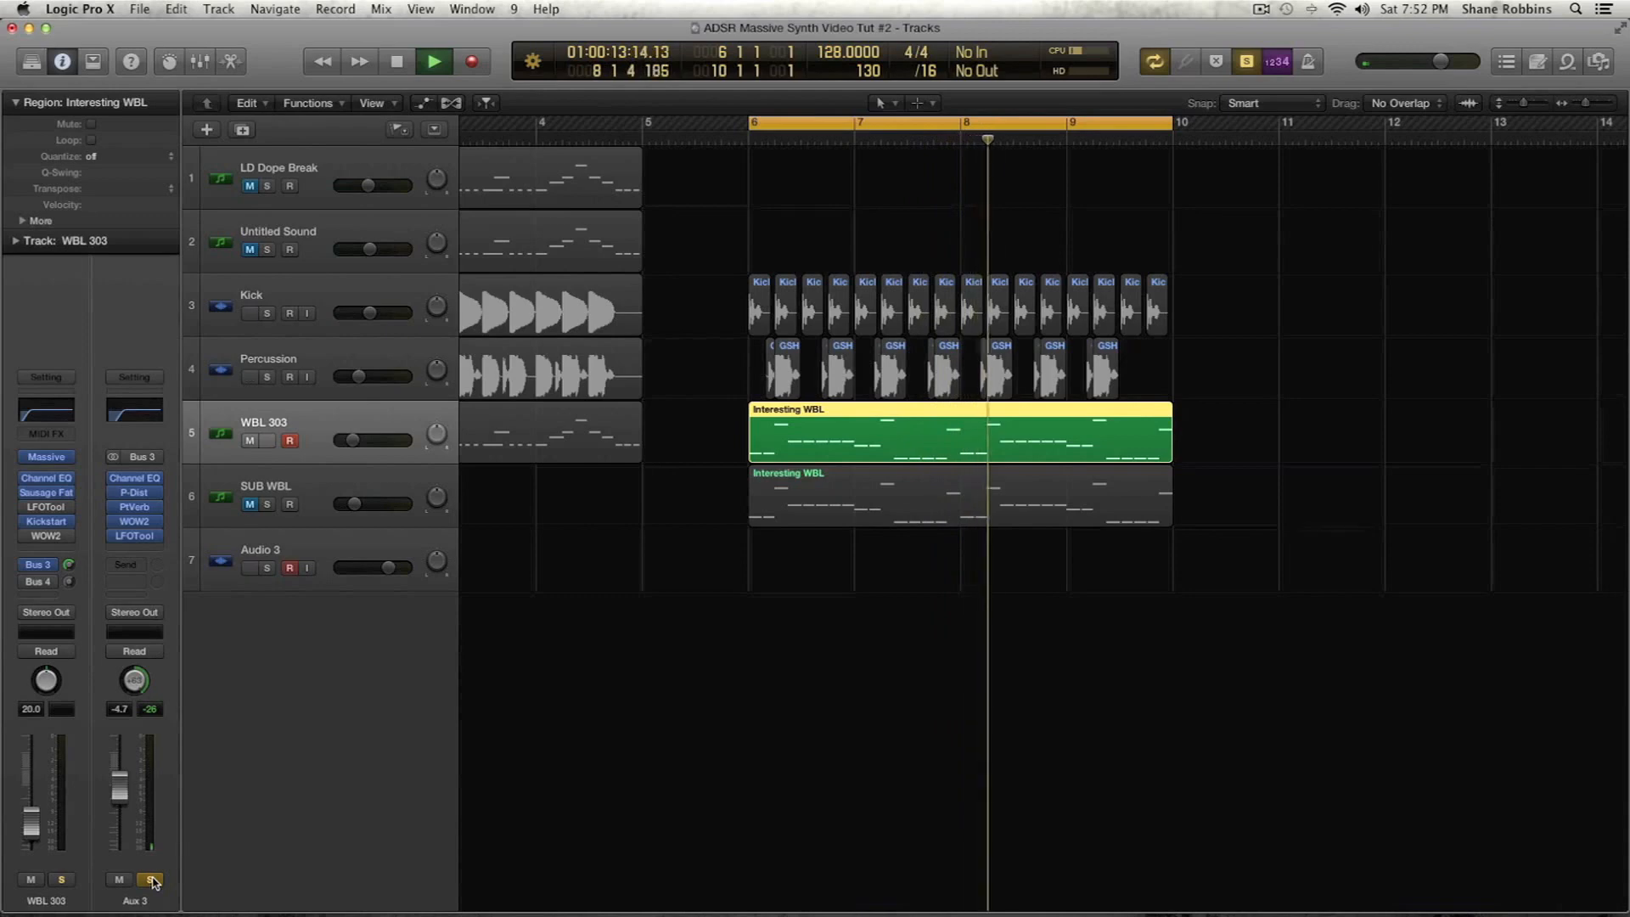
key("space")
left_click(150, 881)
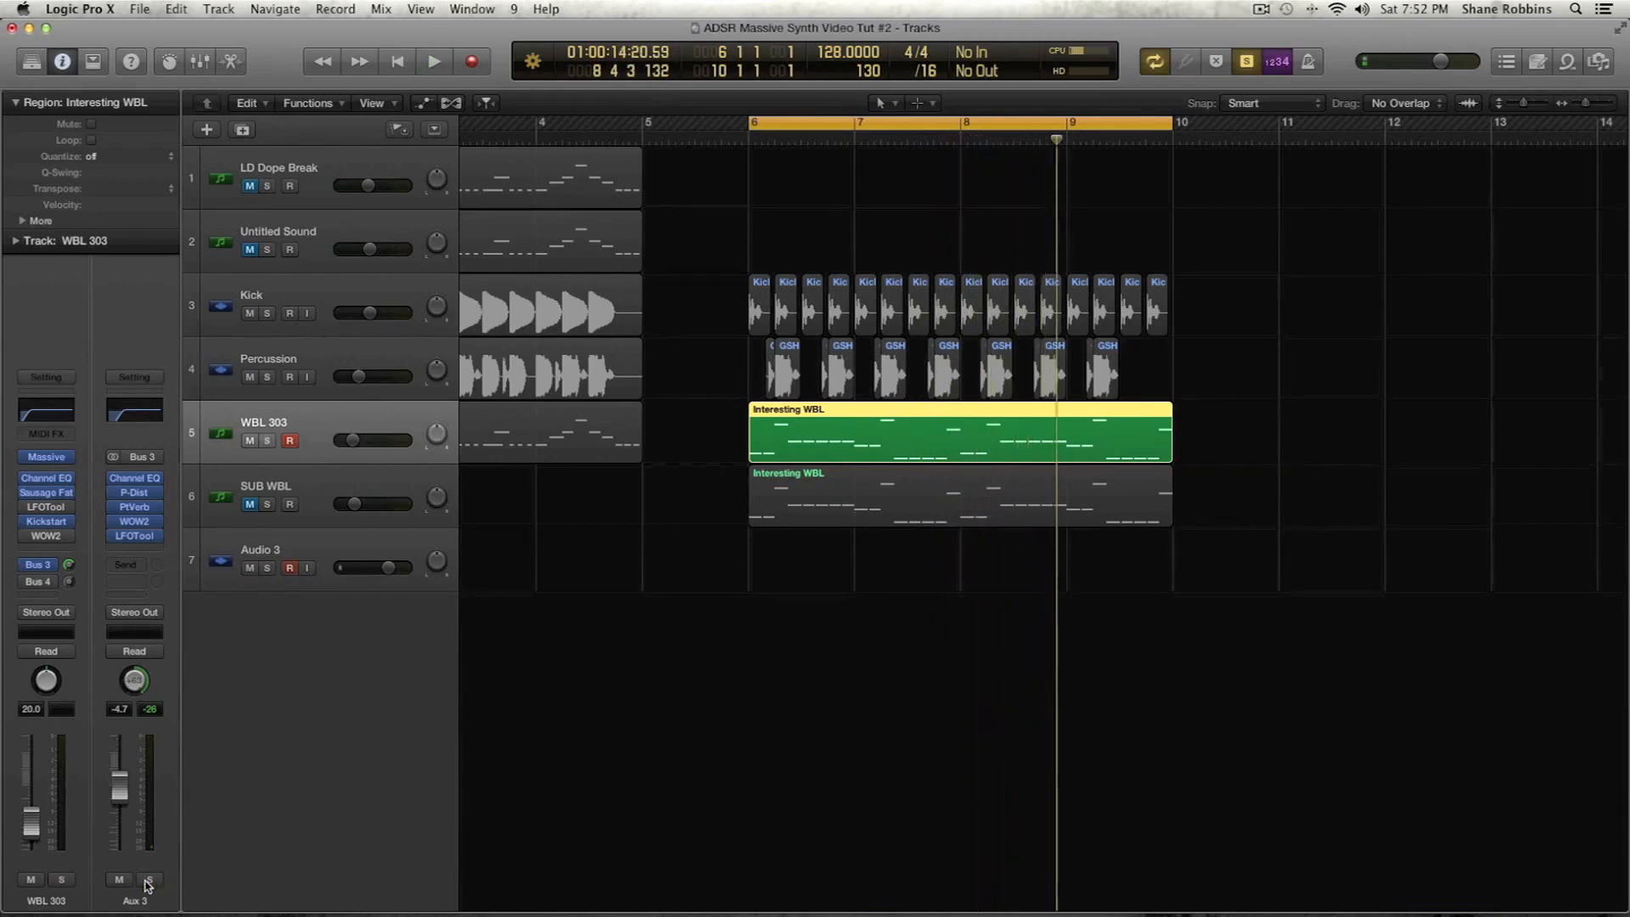
Review the Channel EQ on Aux 3 and set its Phase Distortion Mix to 84%, closing both plug-ins
left_click(141, 484)
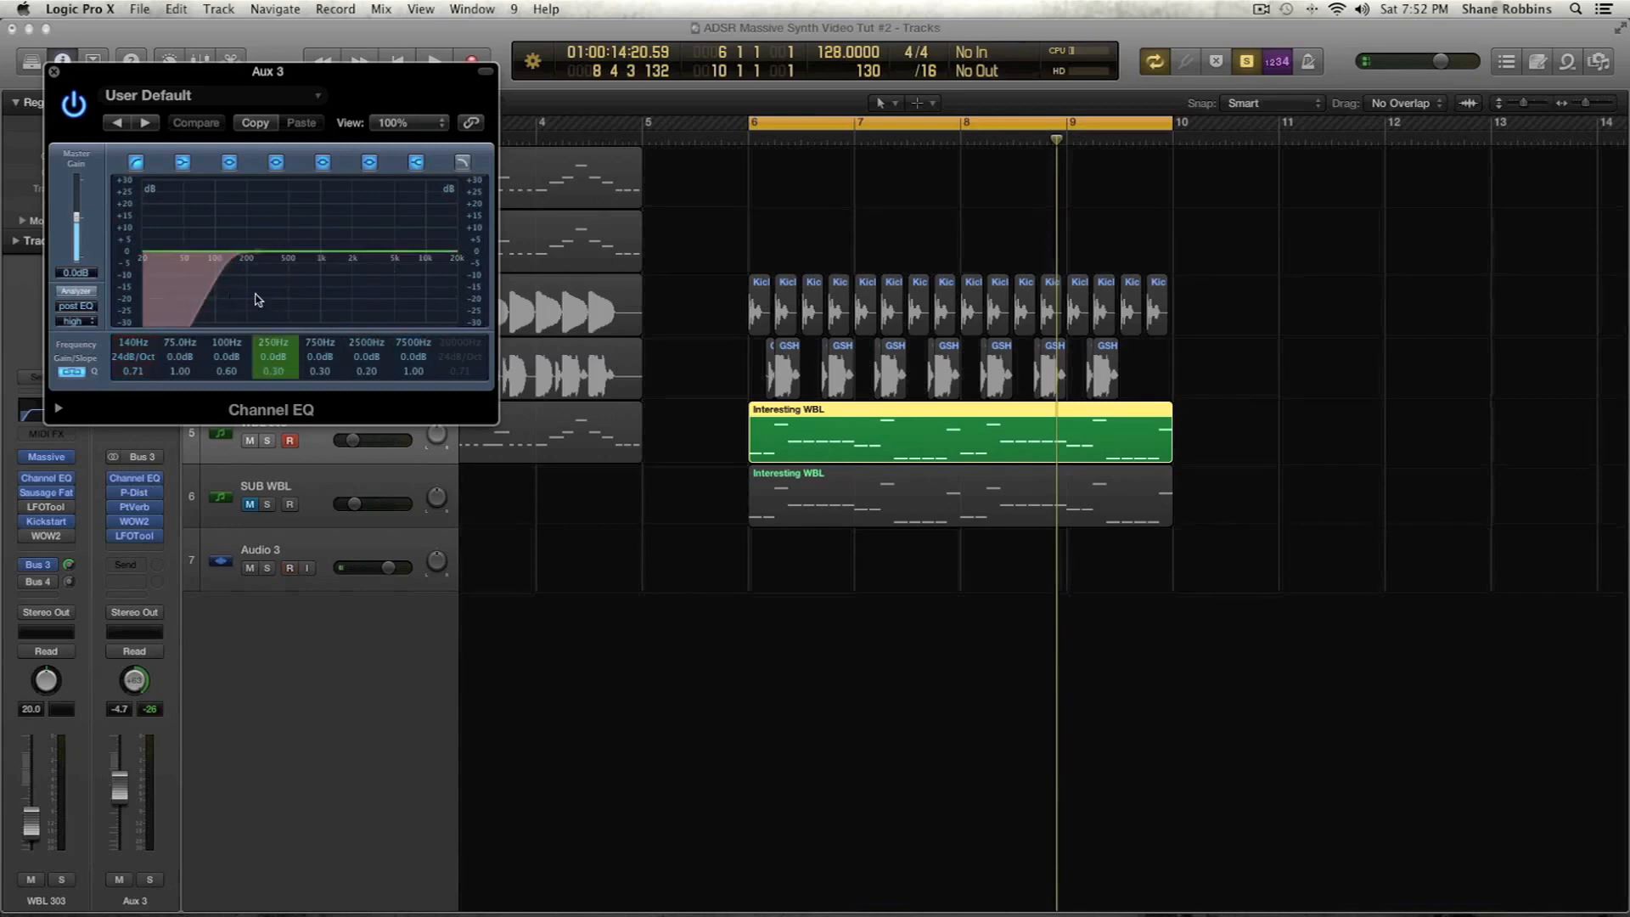
left_click_drag(78, 73, 447, 106)
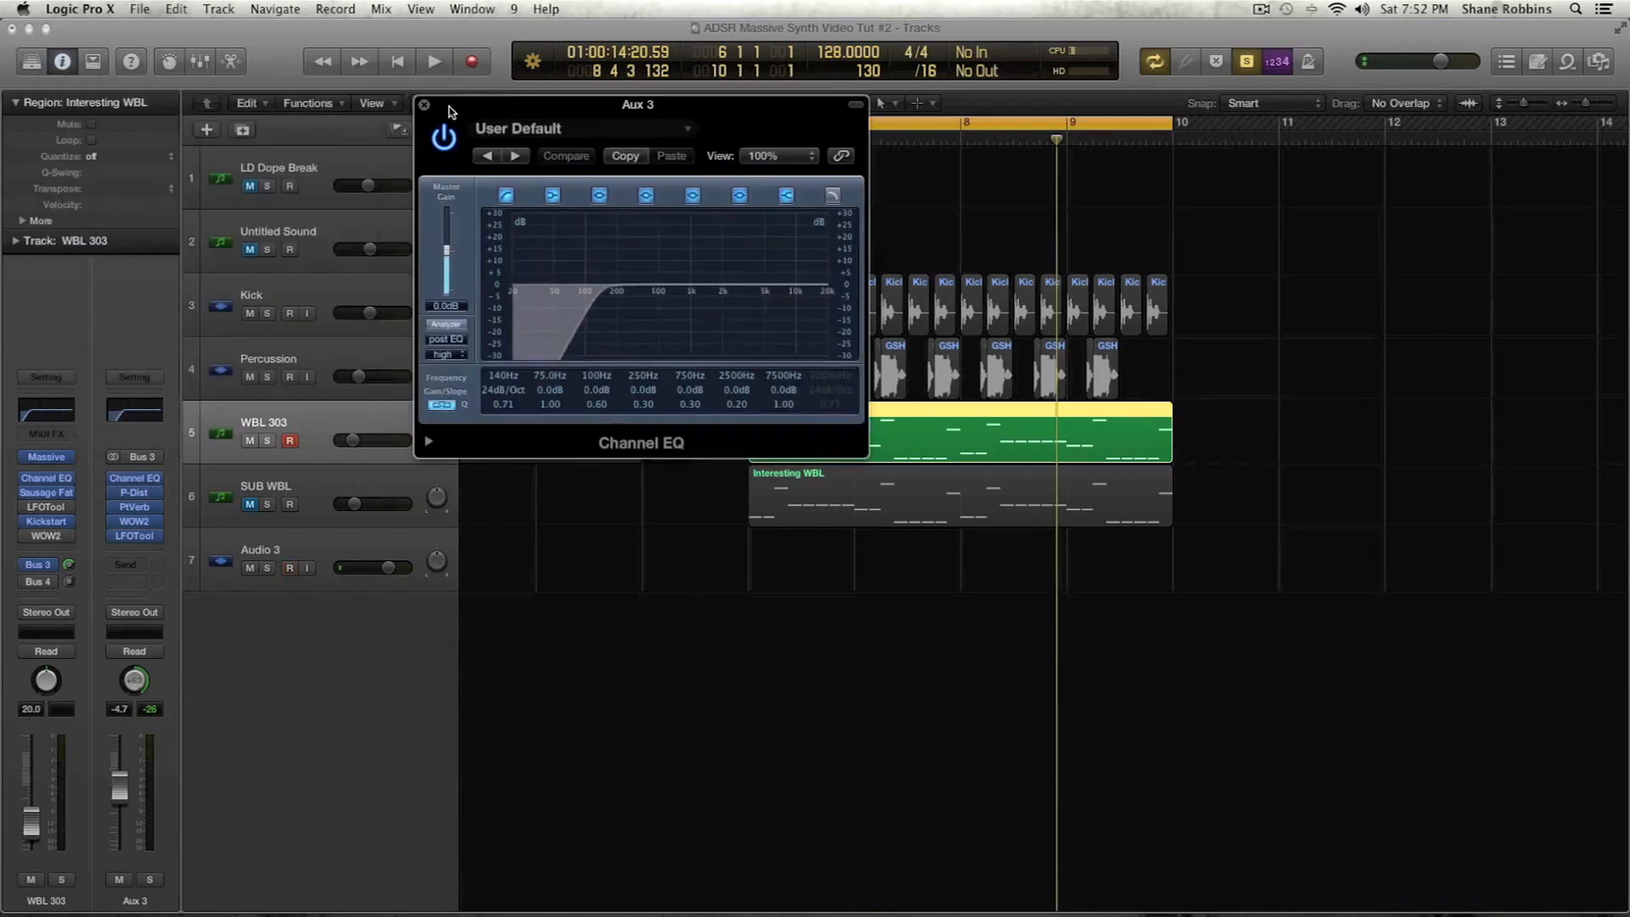
left_click(136, 492)
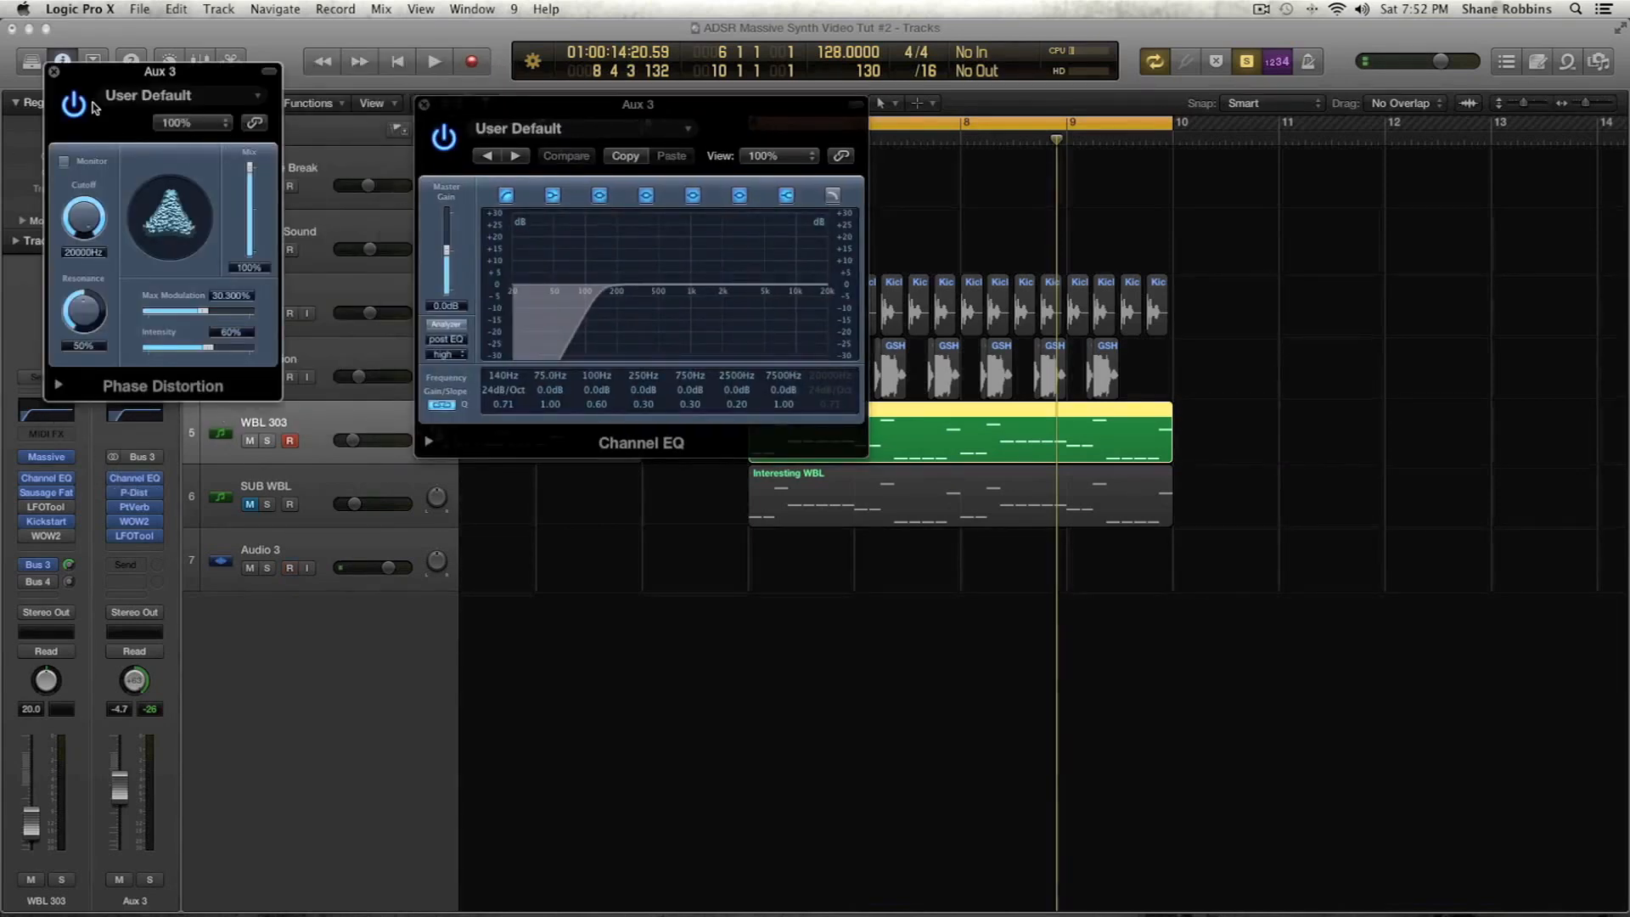
left_click_drag(252, 163, 252, 180)
left_click(424, 106)
left_click(425, 106)
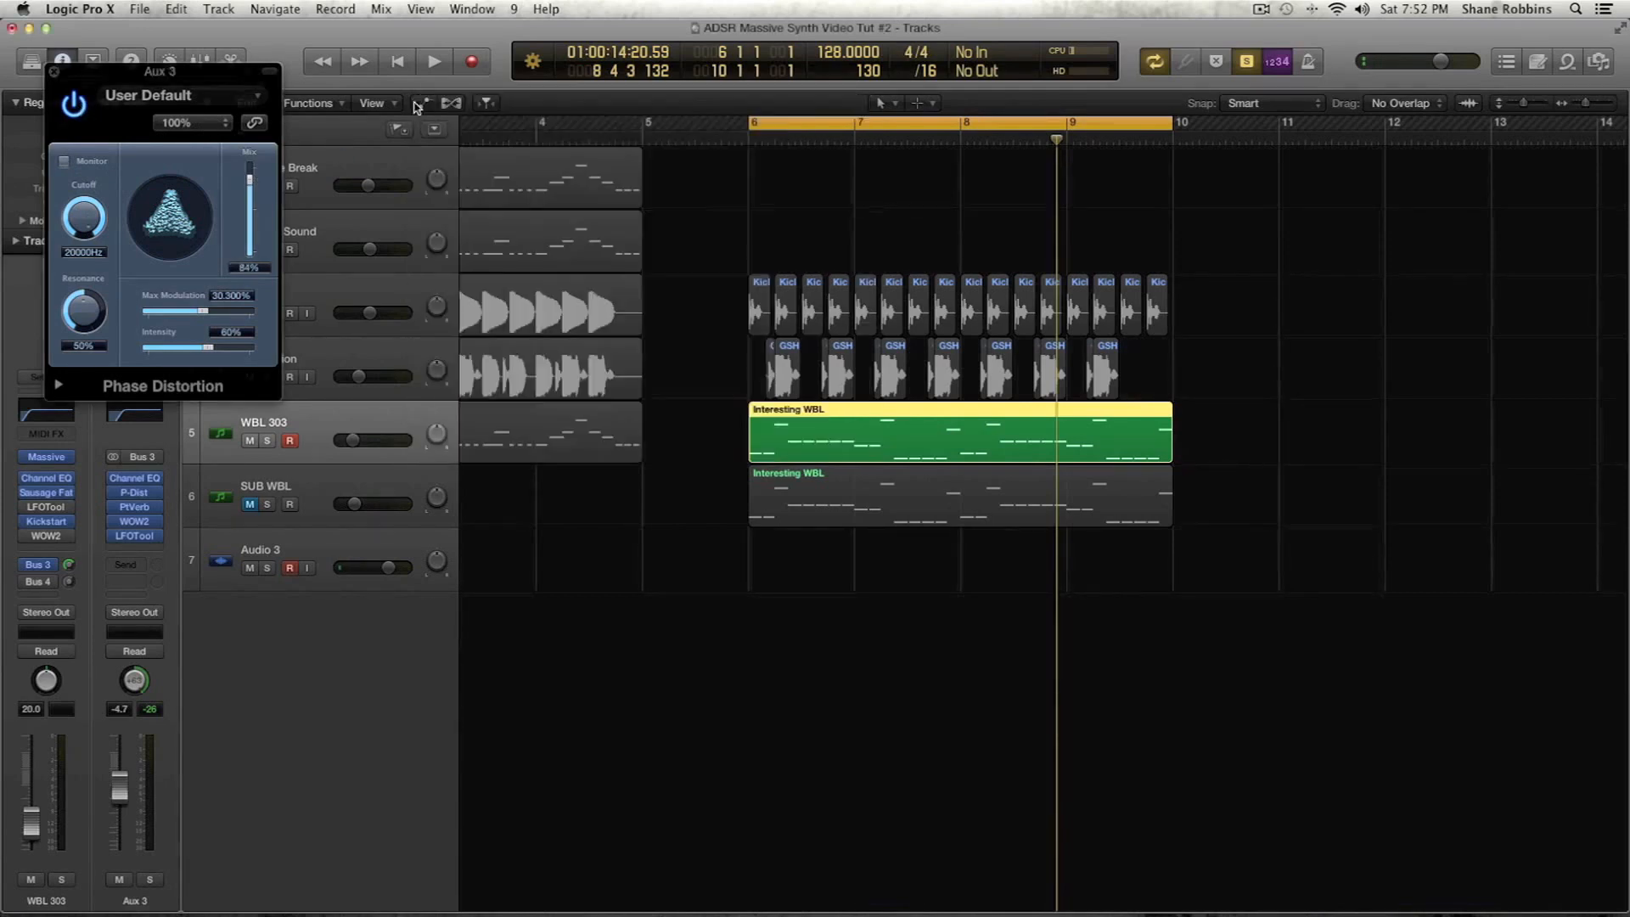
left_click(53, 71)
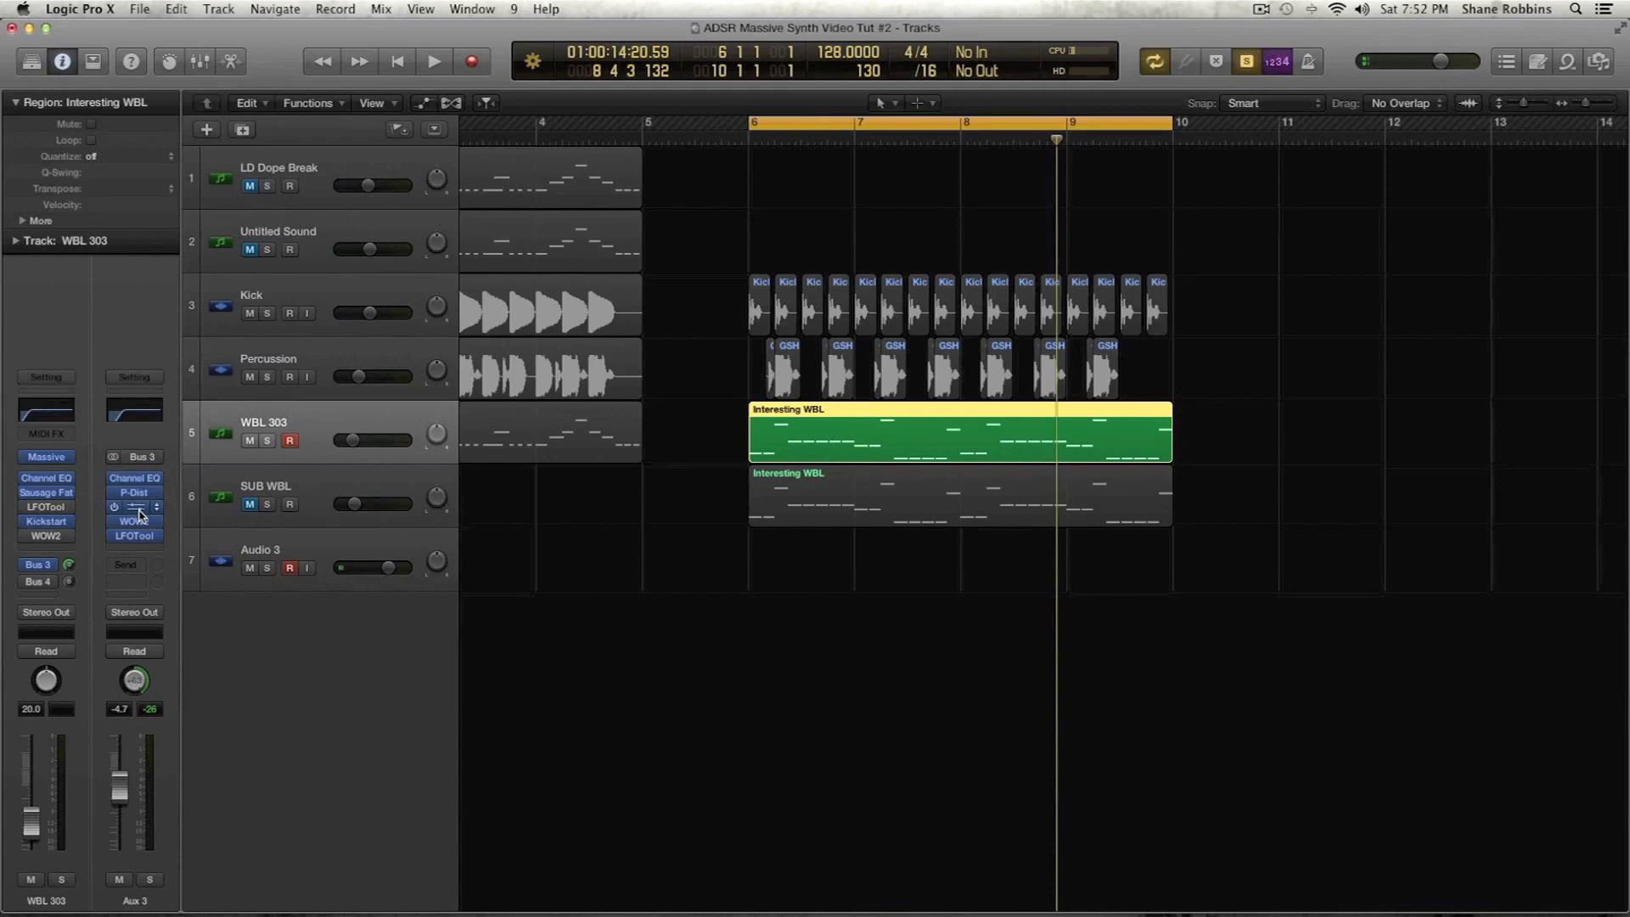
Inspect the PlatinumVerb and WOW2 settings on Aux 3, closing each plug-in
left_click(137, 508)
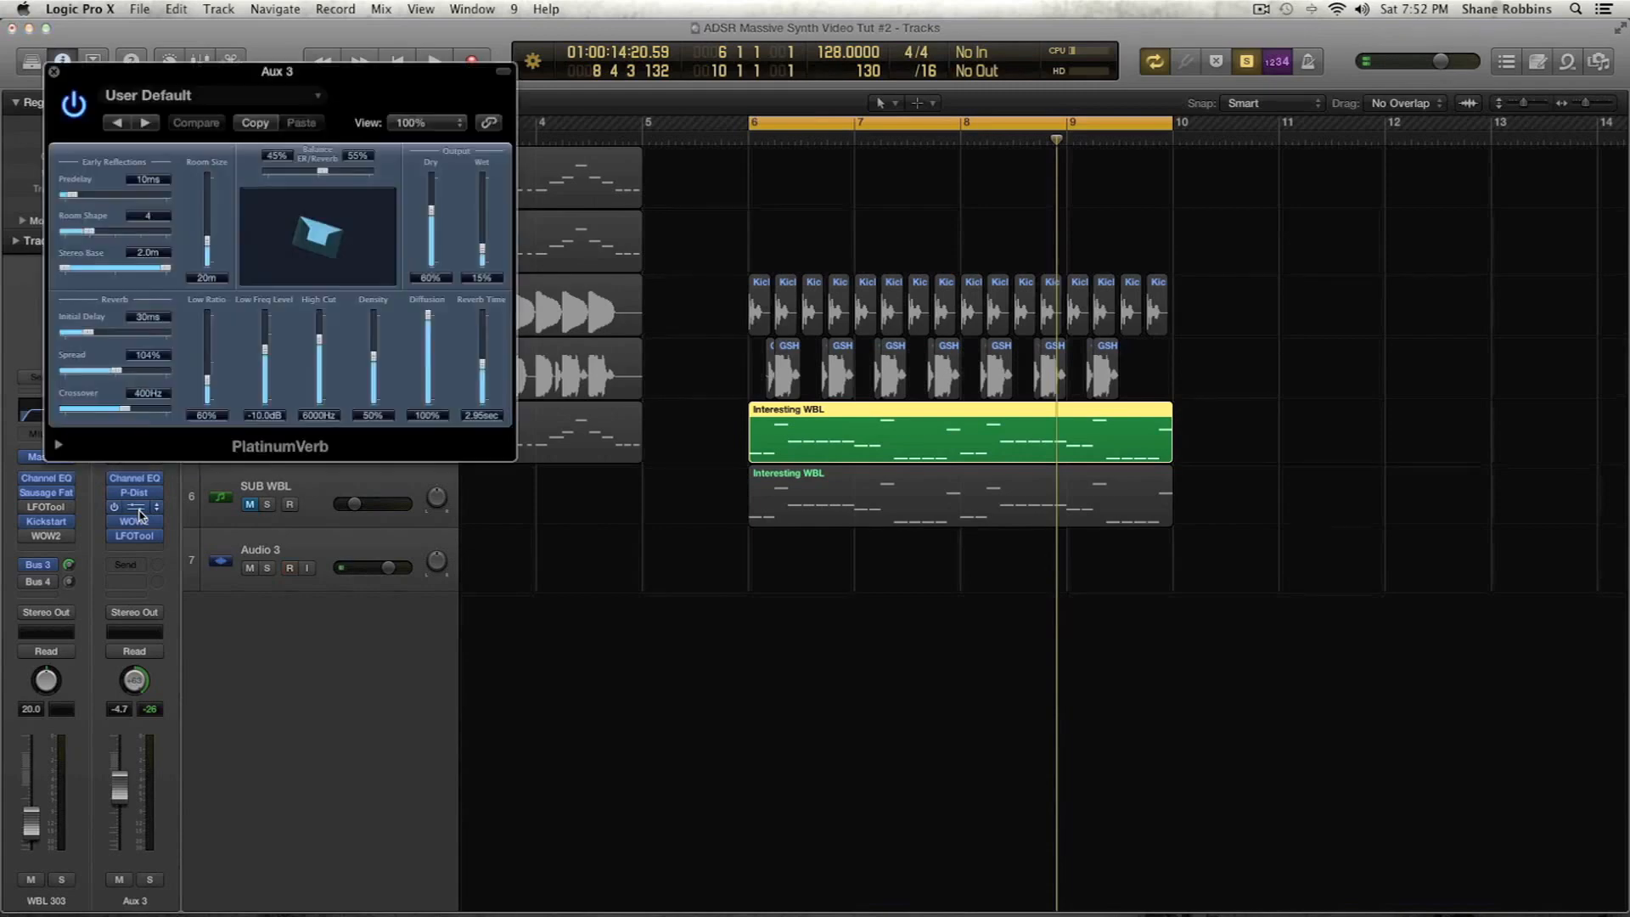
left_click(53, 74)
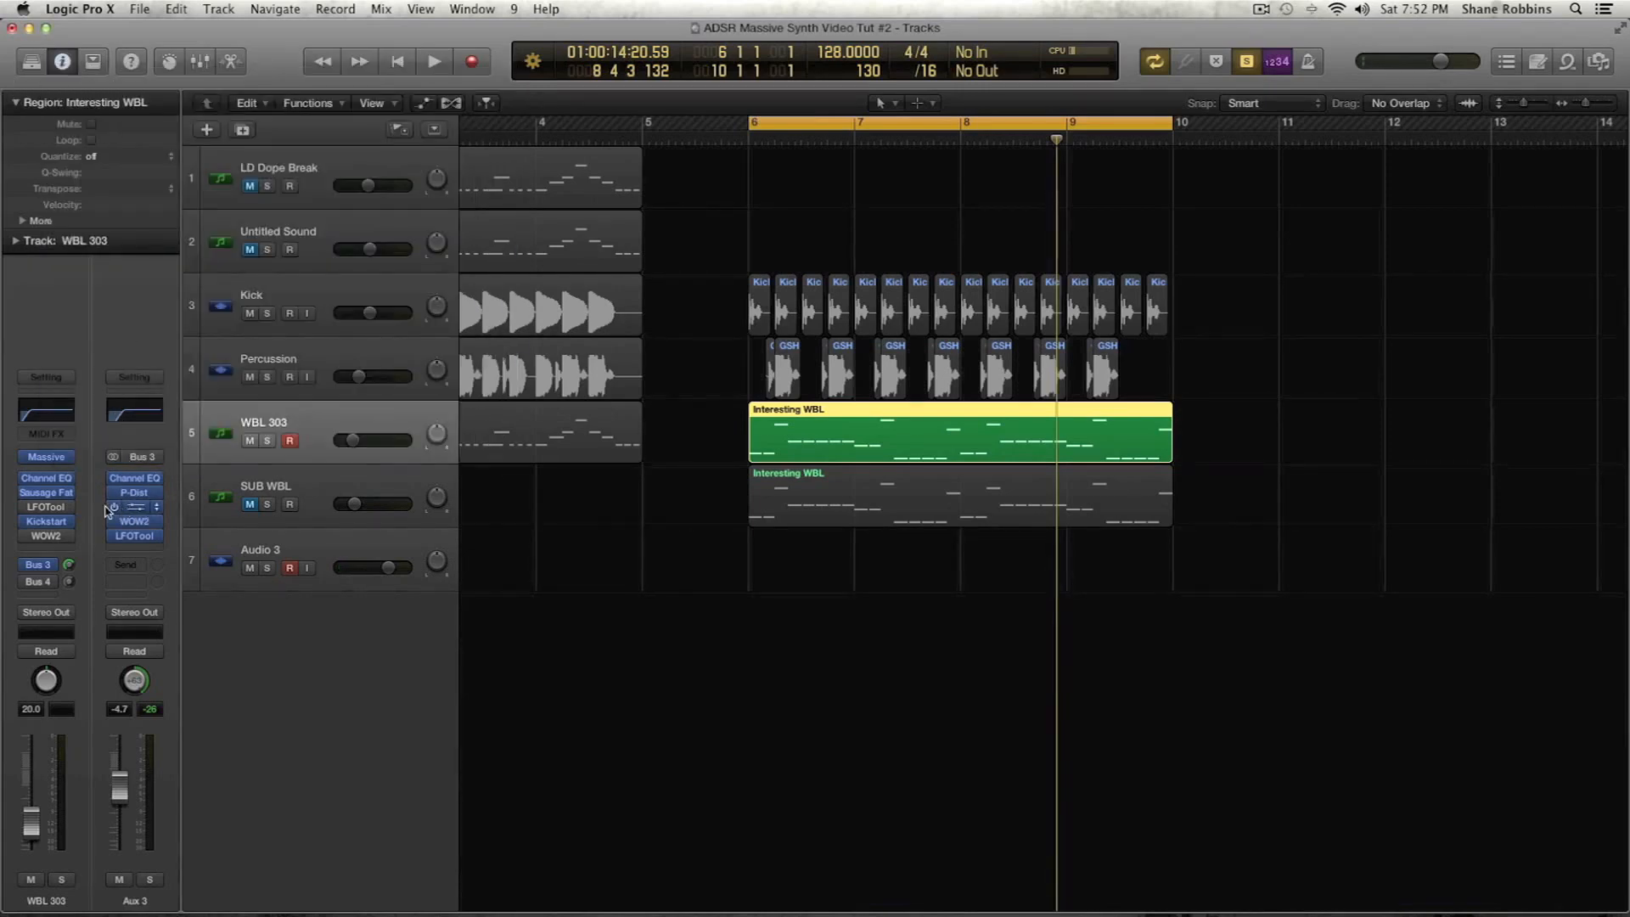
left_click(134, 521)
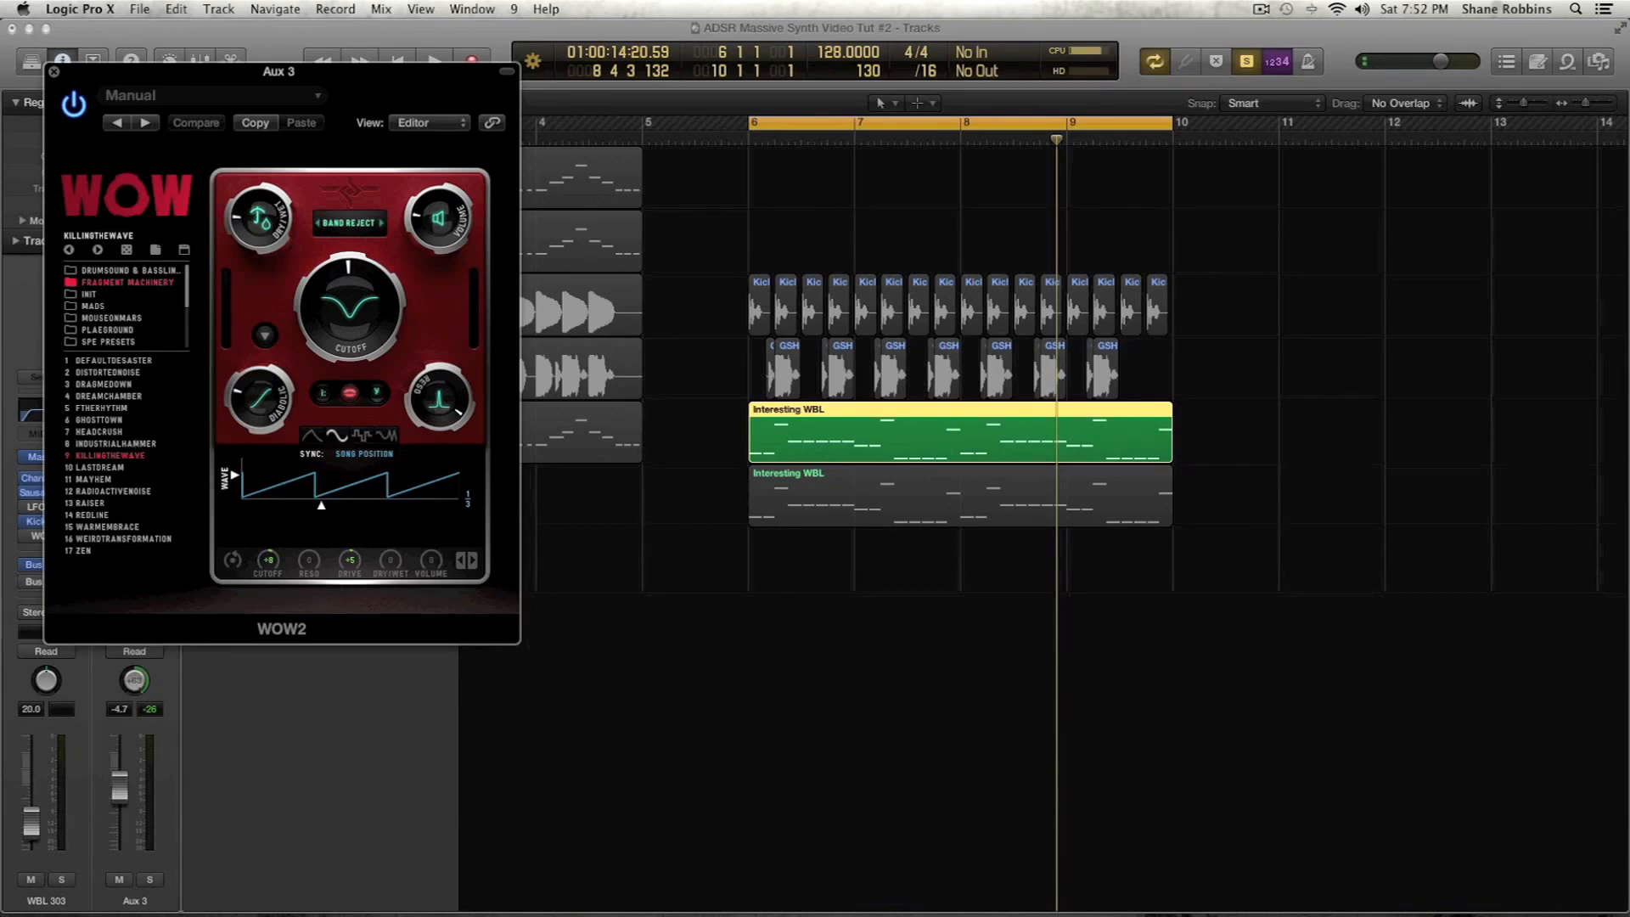
left_click(50, 68)
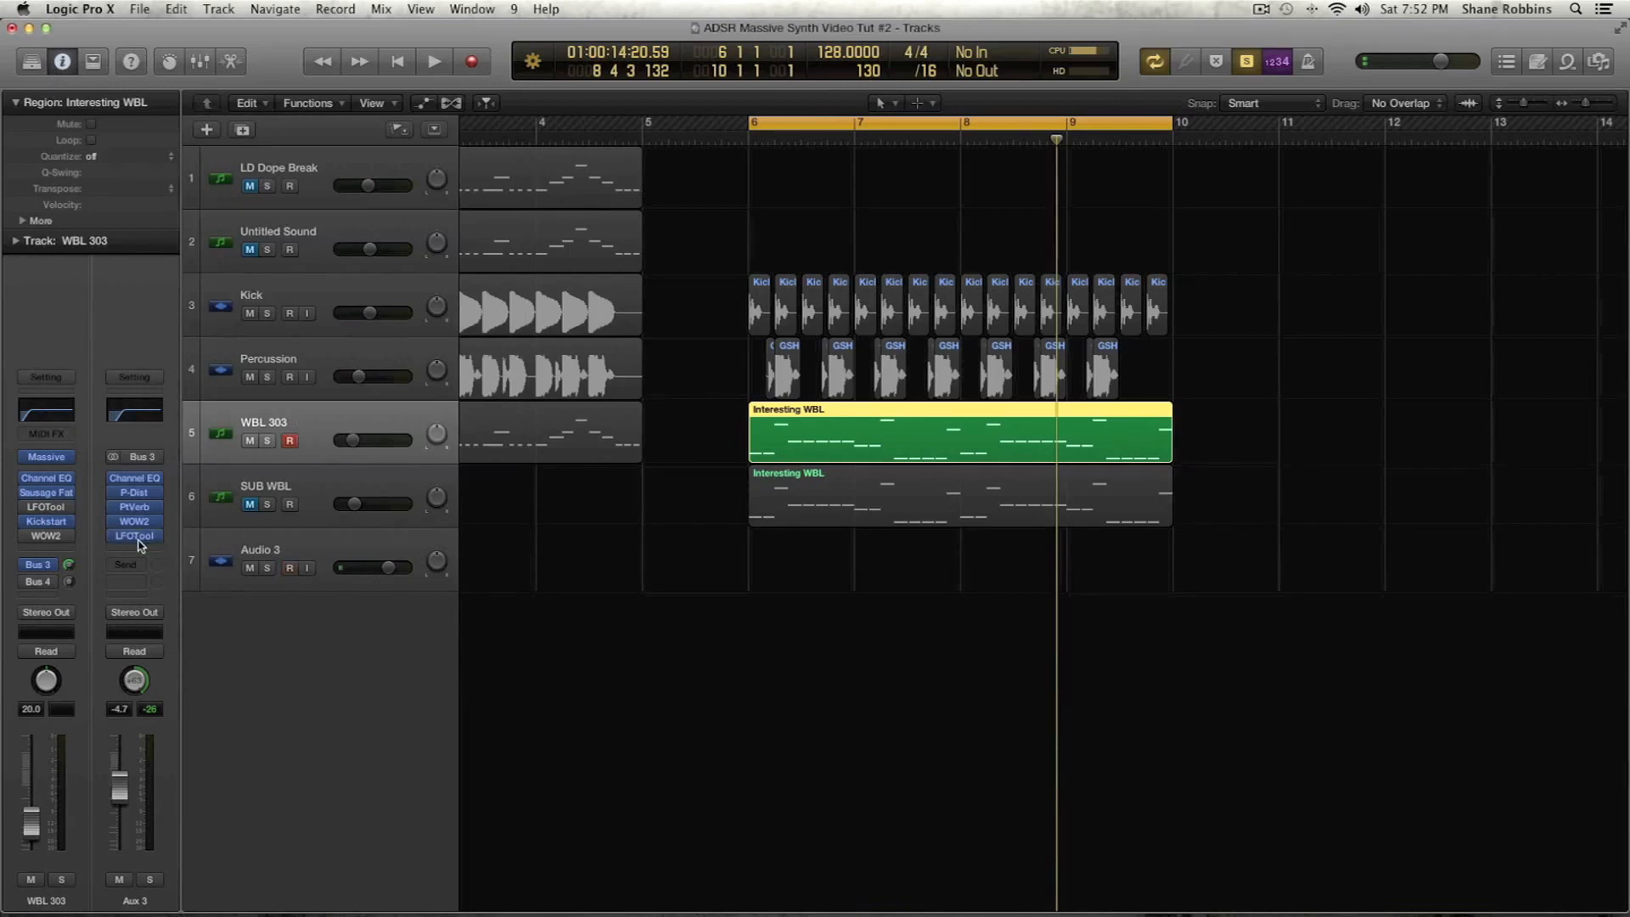
Activate the Bus 4 send on the WBL 303 track
mouse_move(42, 527)
mouse_move(161, 542)
mouse_move(45, 583)
left_click(37, 584)
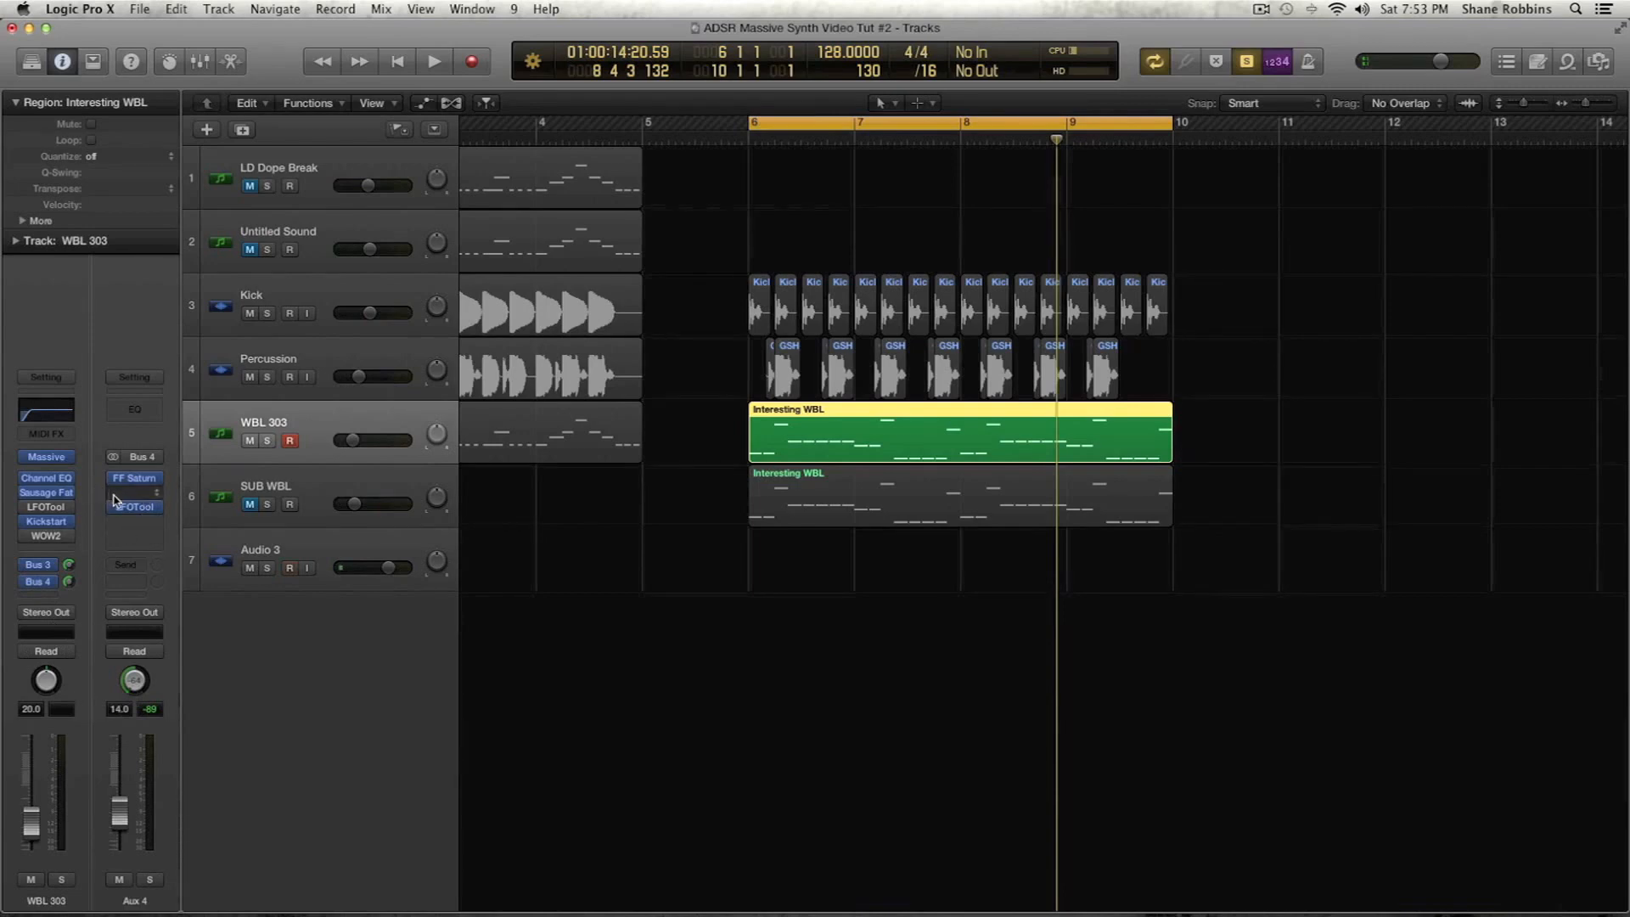
Return to the Bus 3 channel and view the LFOTool volume curve on Aux 3
left_click(37, 565)
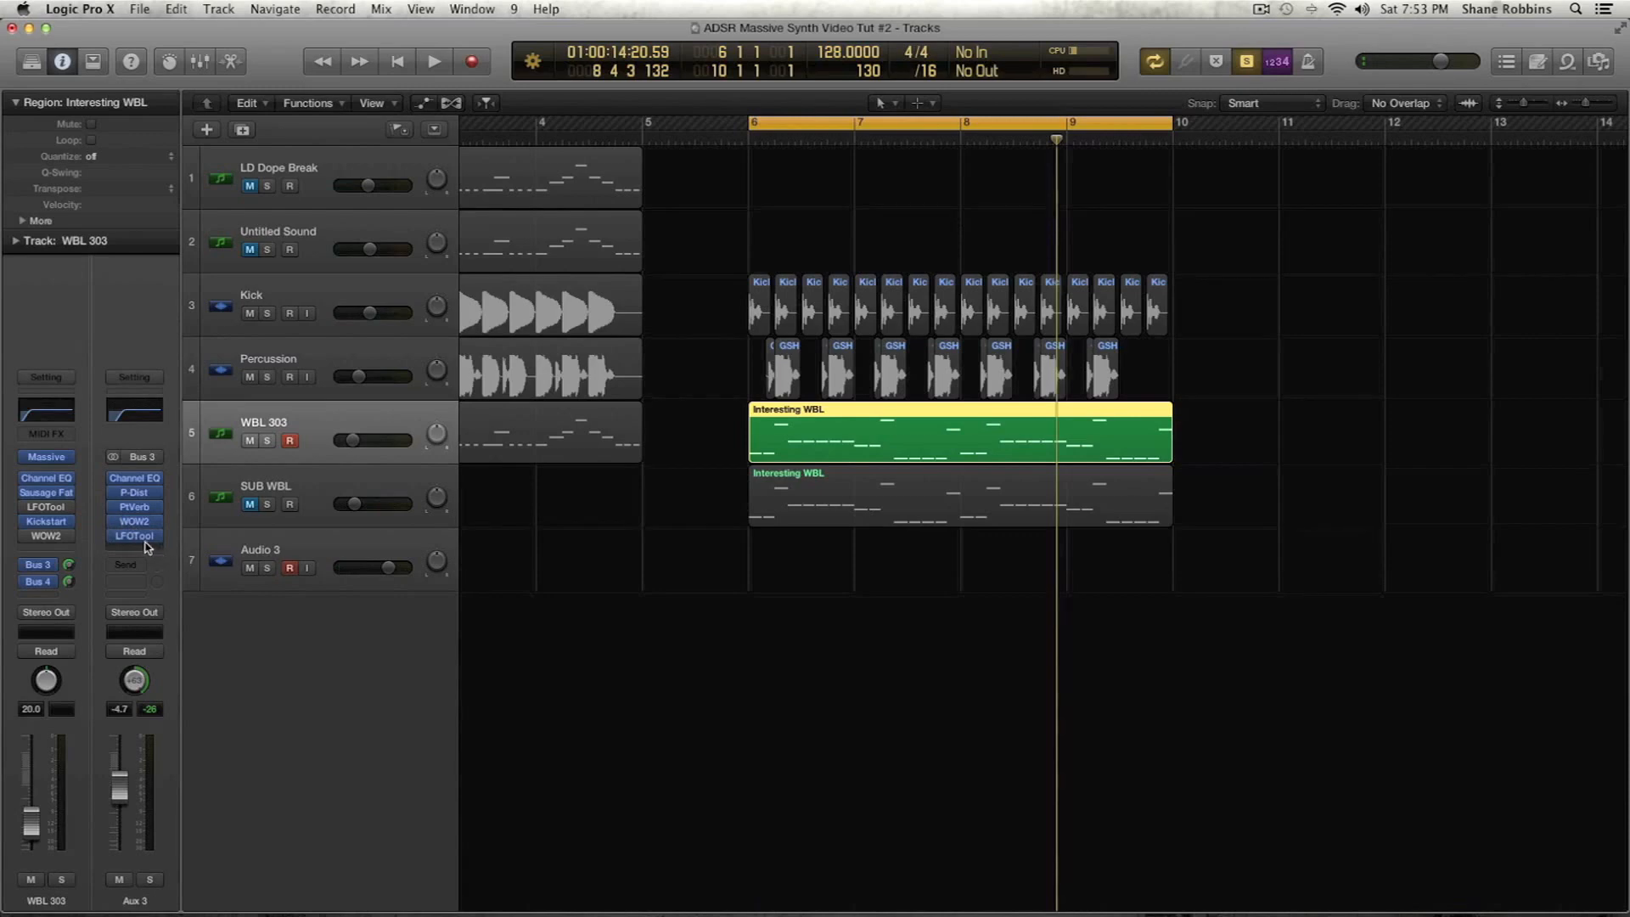
left_click(134, 537)
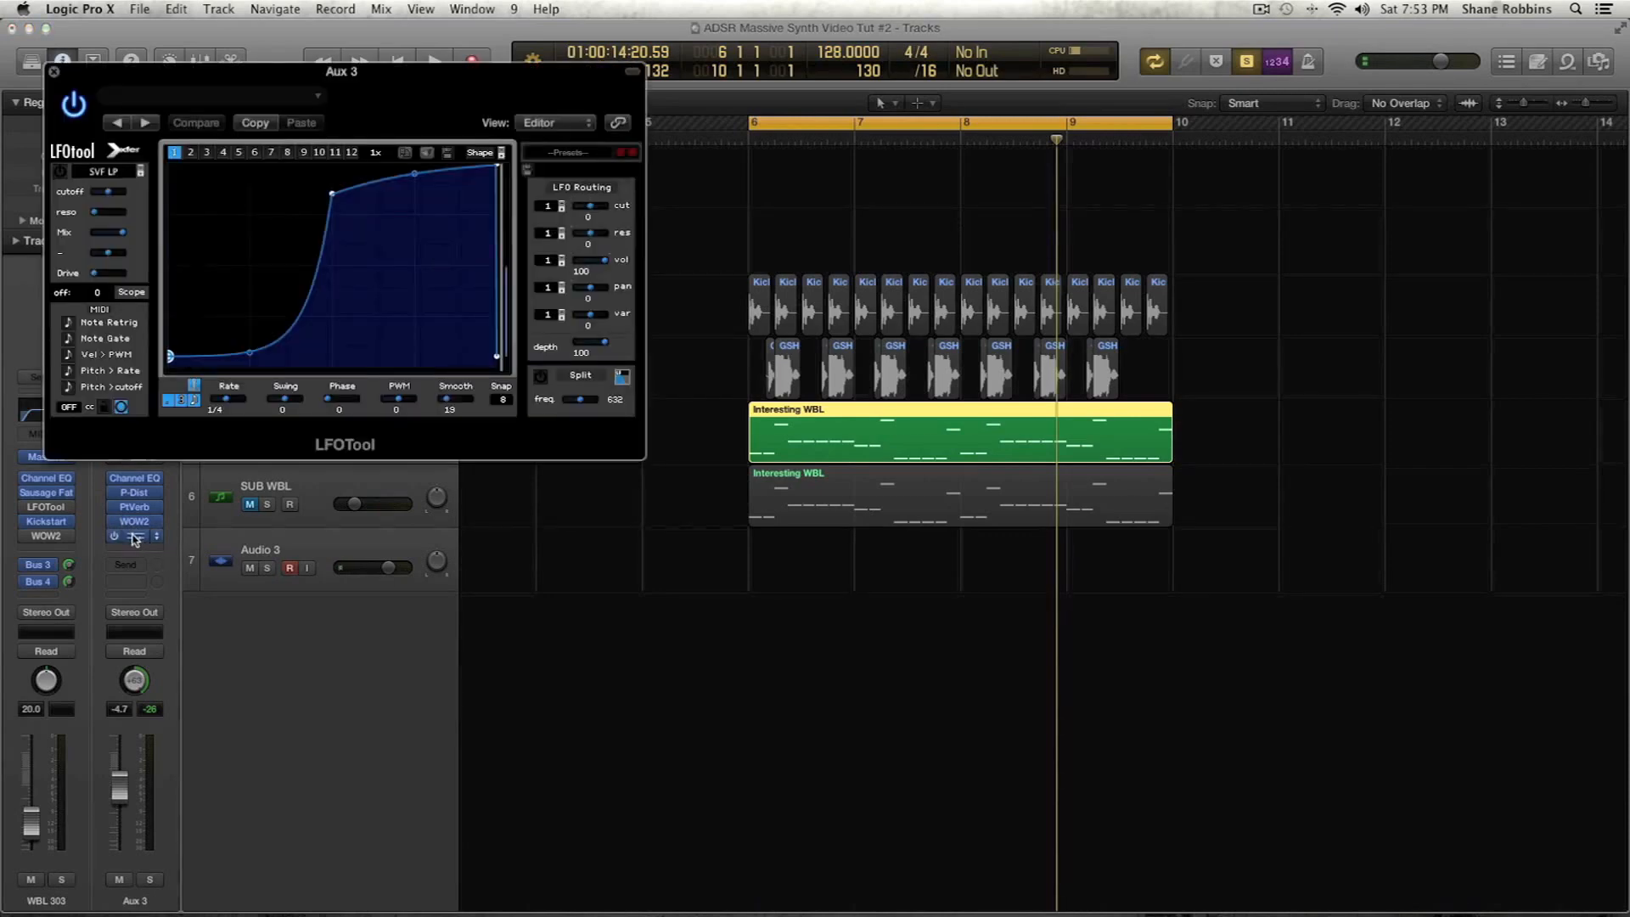
left_click(54, 72)
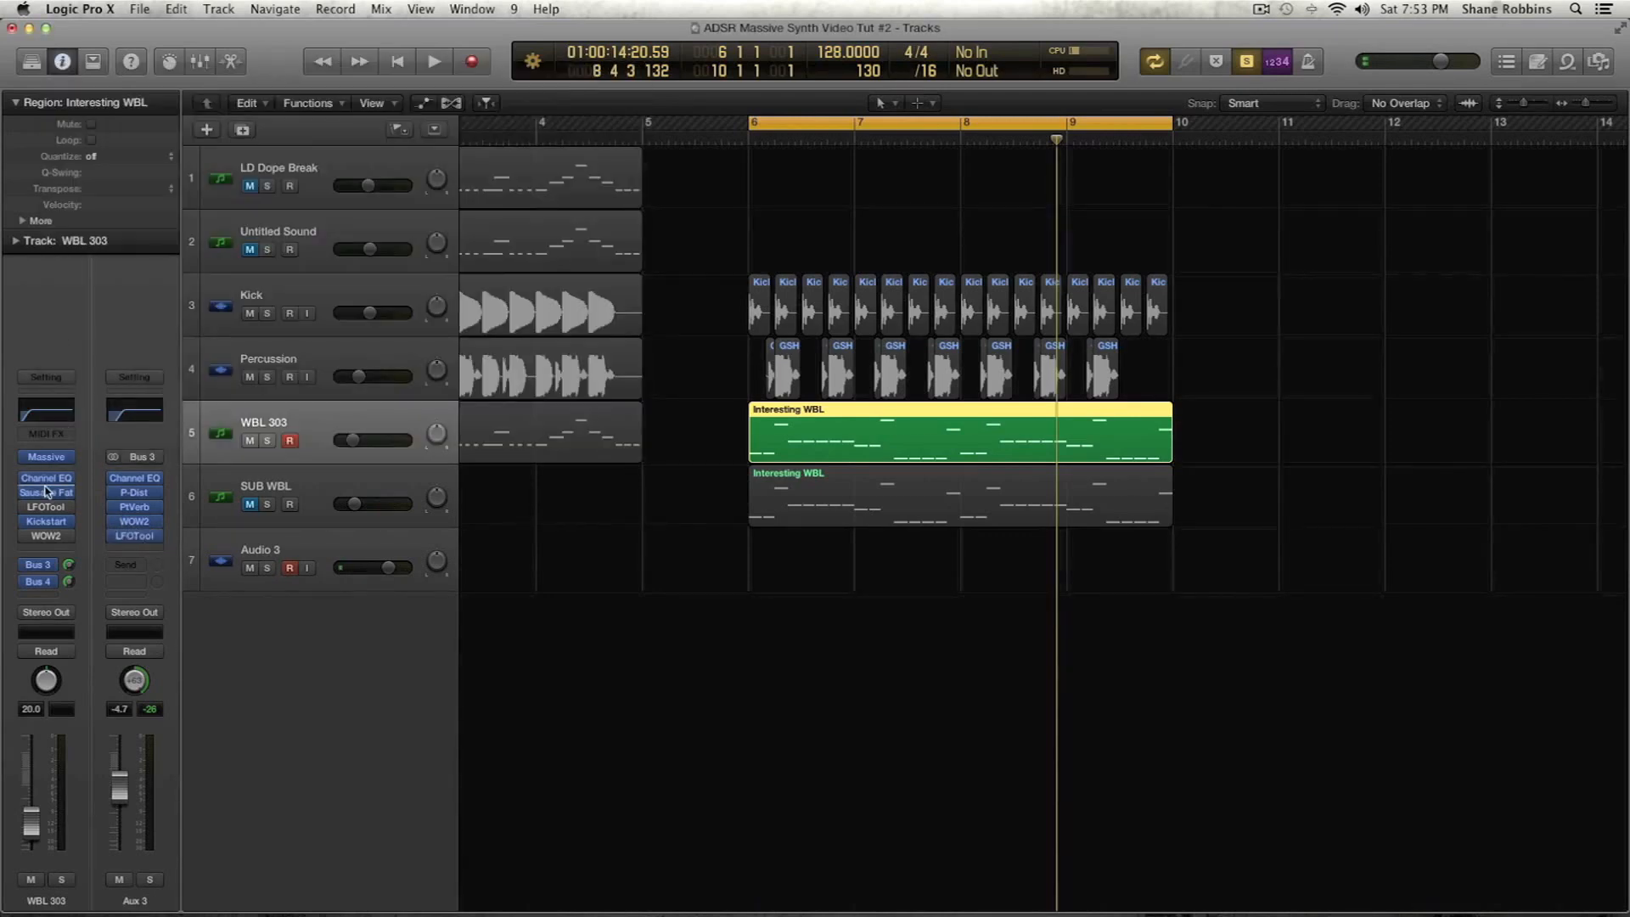
Show the Bus 4 channel, look over FF Saturn on Aux 4, and bypass the plug-in
left_click(37, 582)
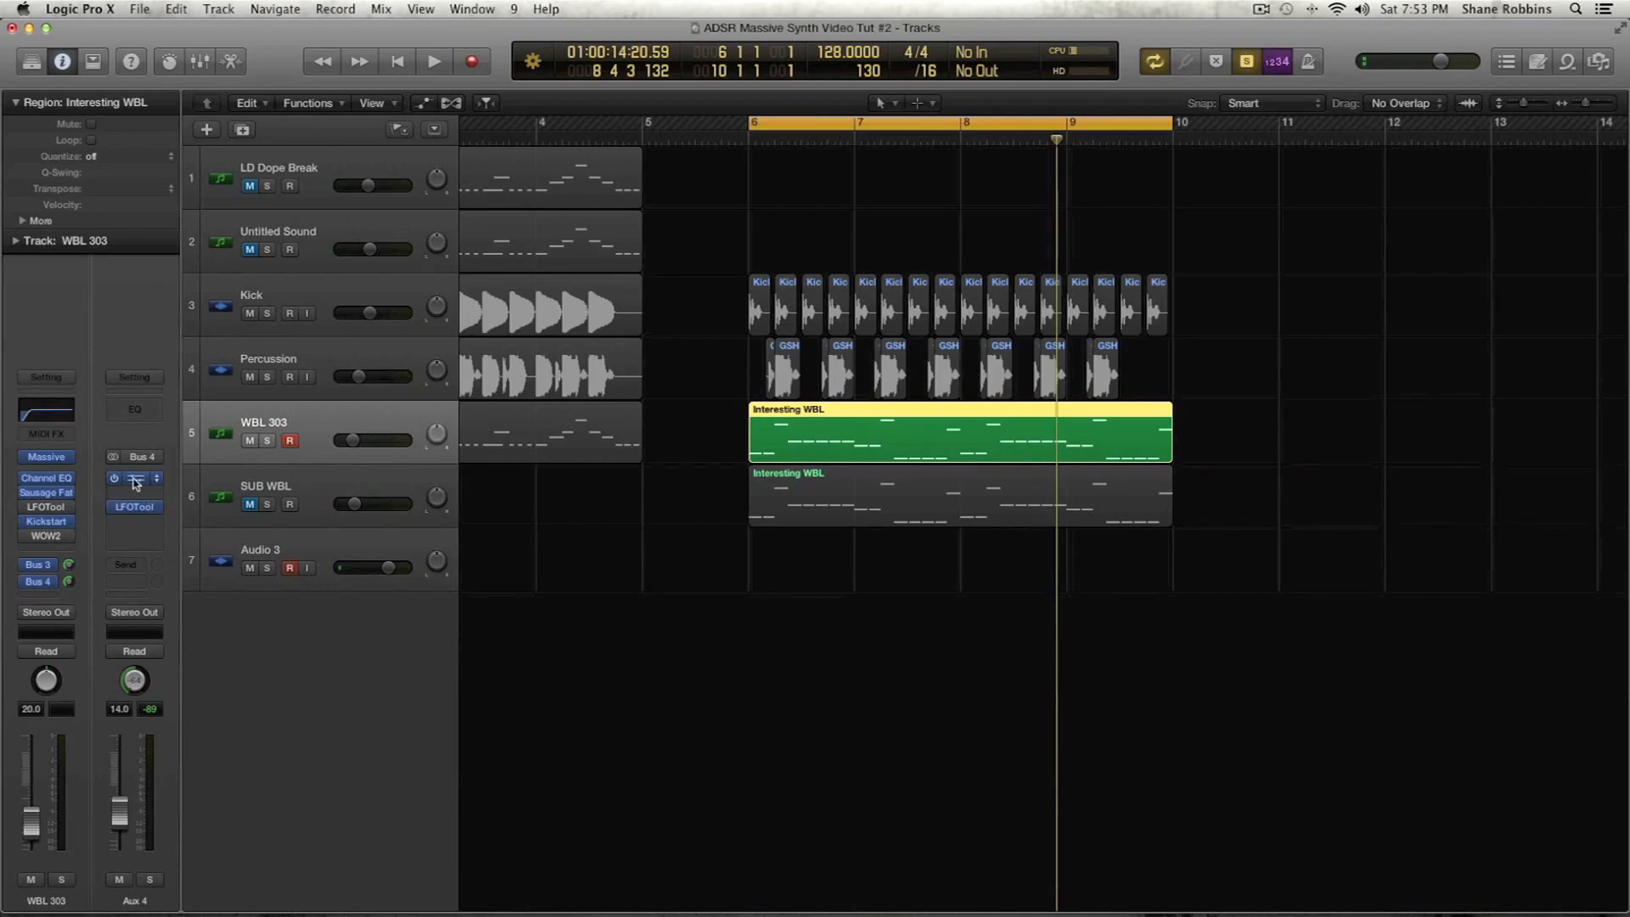
left_click(135, 481)
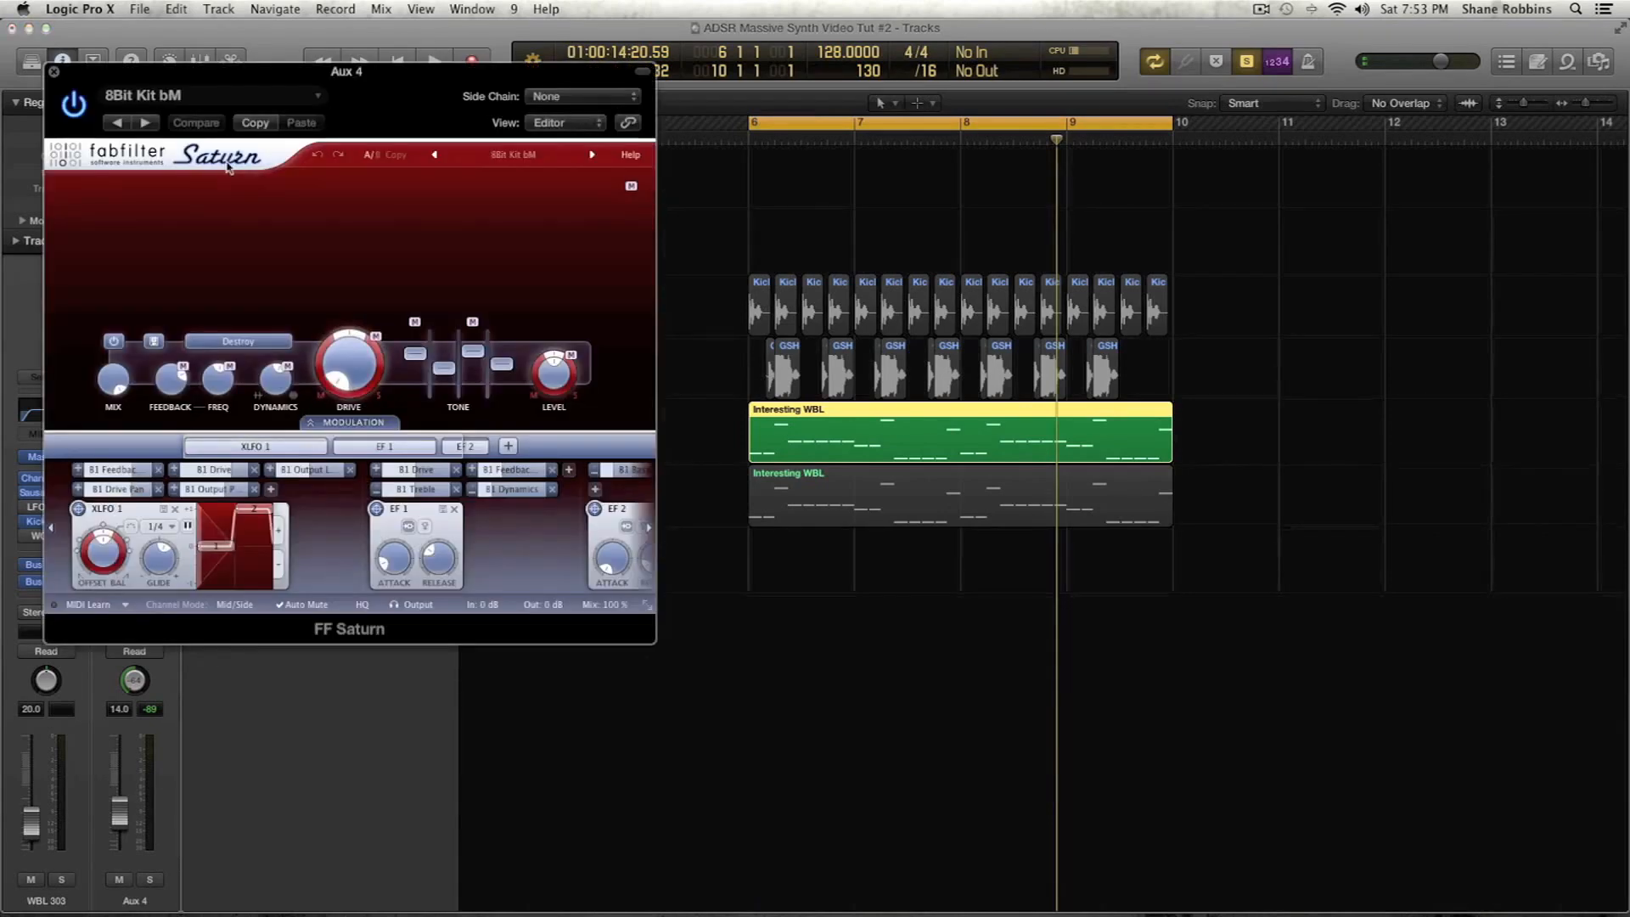
left_click(56, 76)
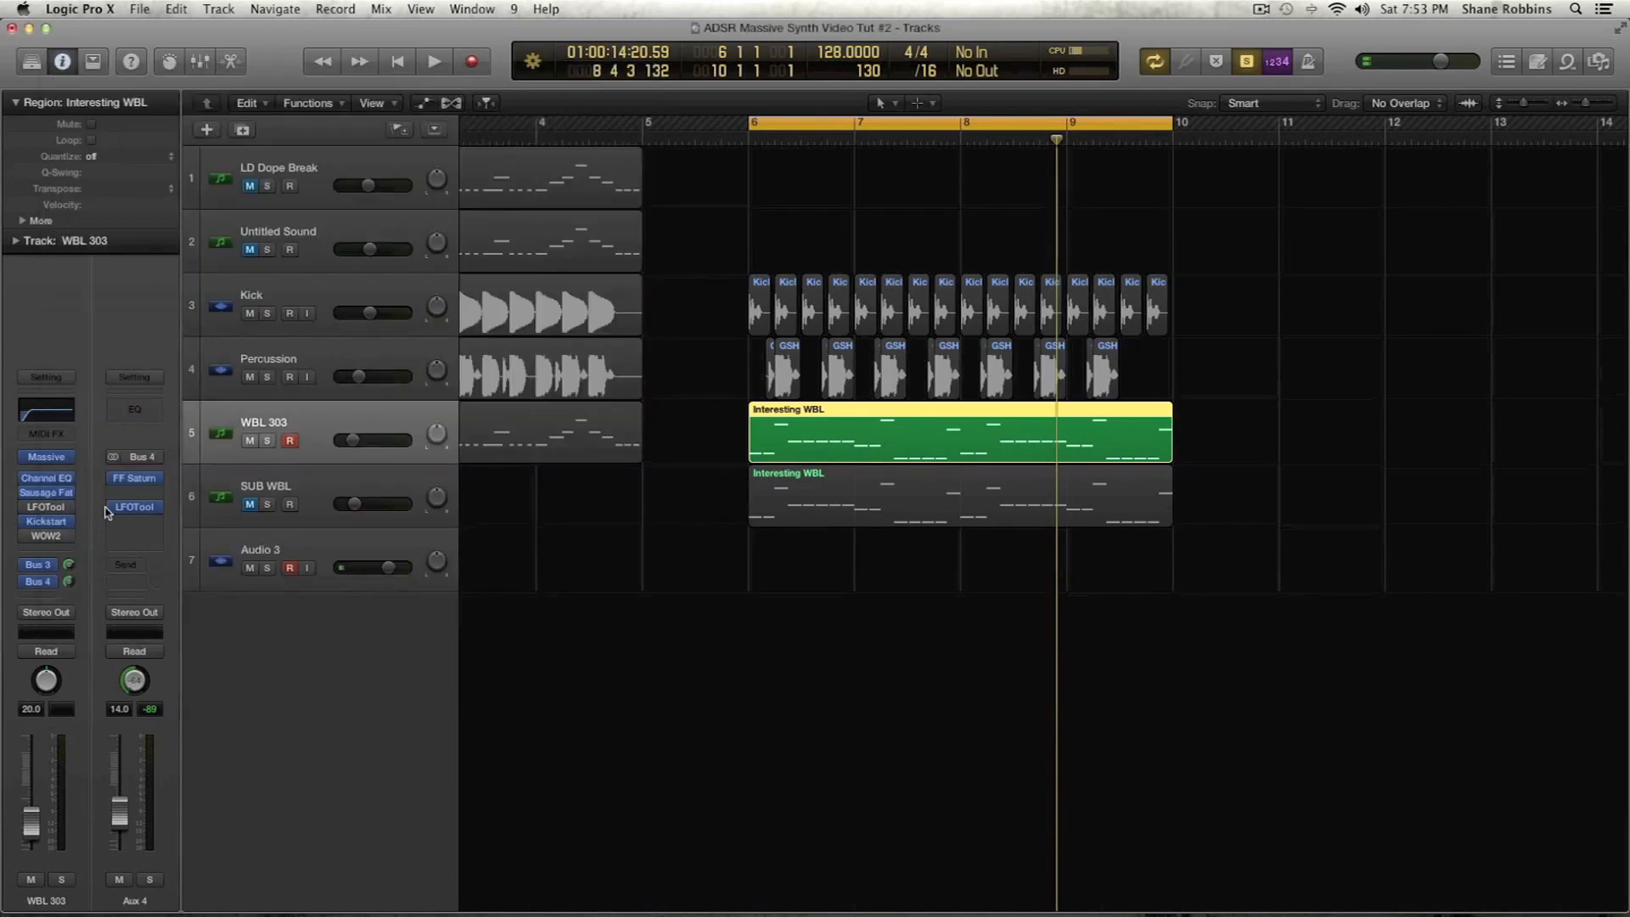
left_click(135, 479)
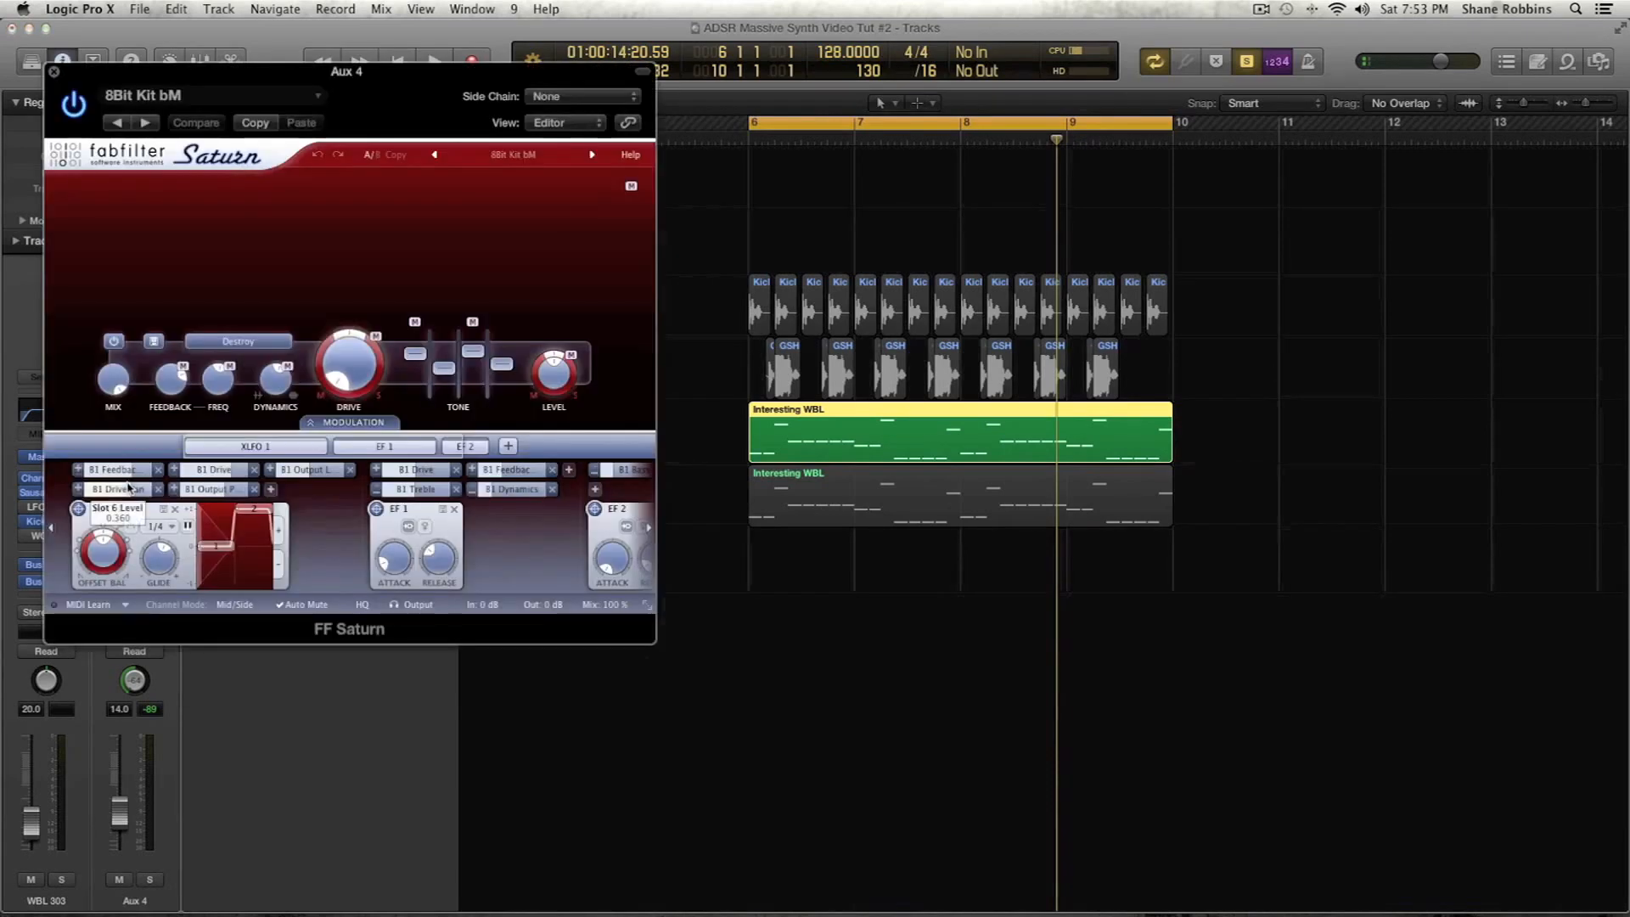
left_click(56, 72)
left_click(120, 485)
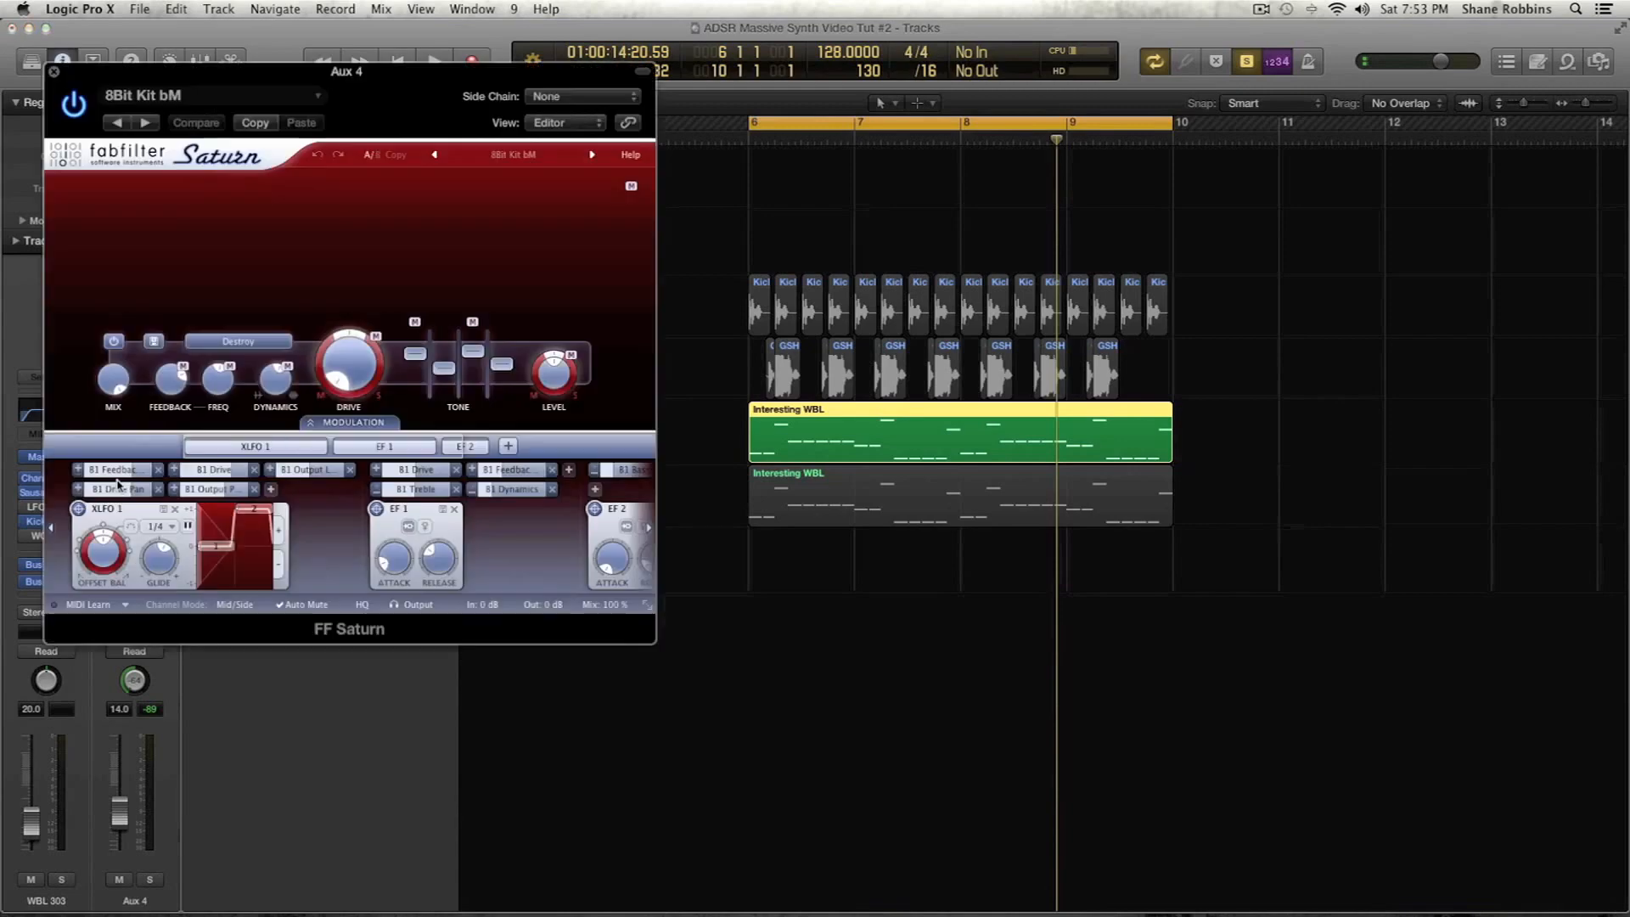
left_click(54, 72)
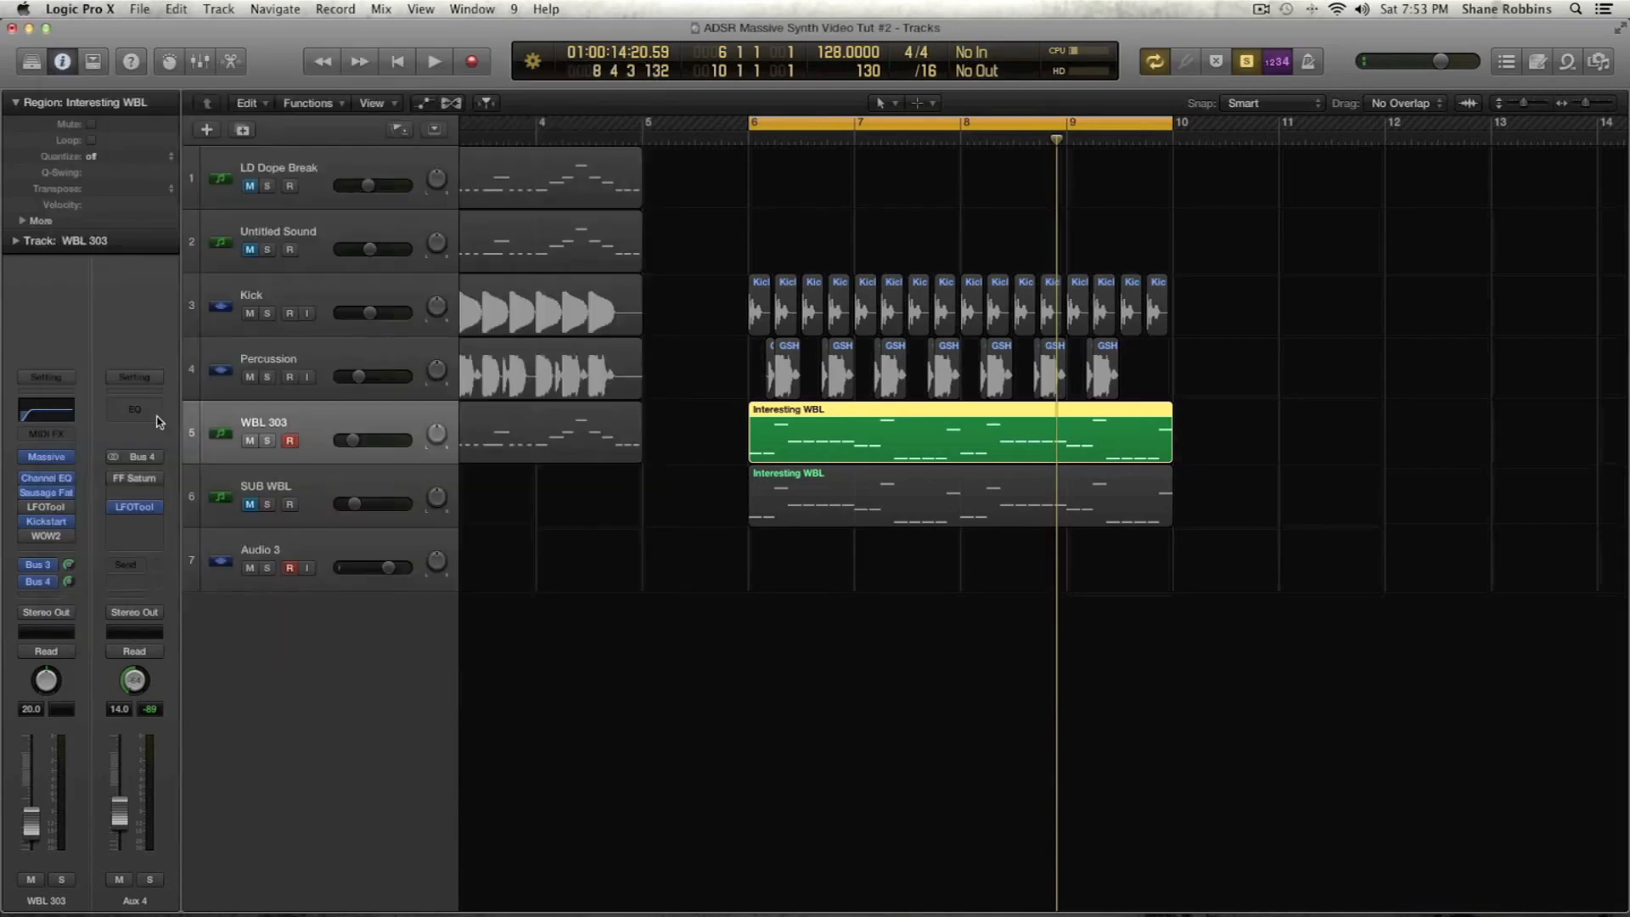
Insert a stereo Bitcrusher between FF Saturn and LFOTool on Aux 4 and set Downsampling to 3x
left_click(135, 494)
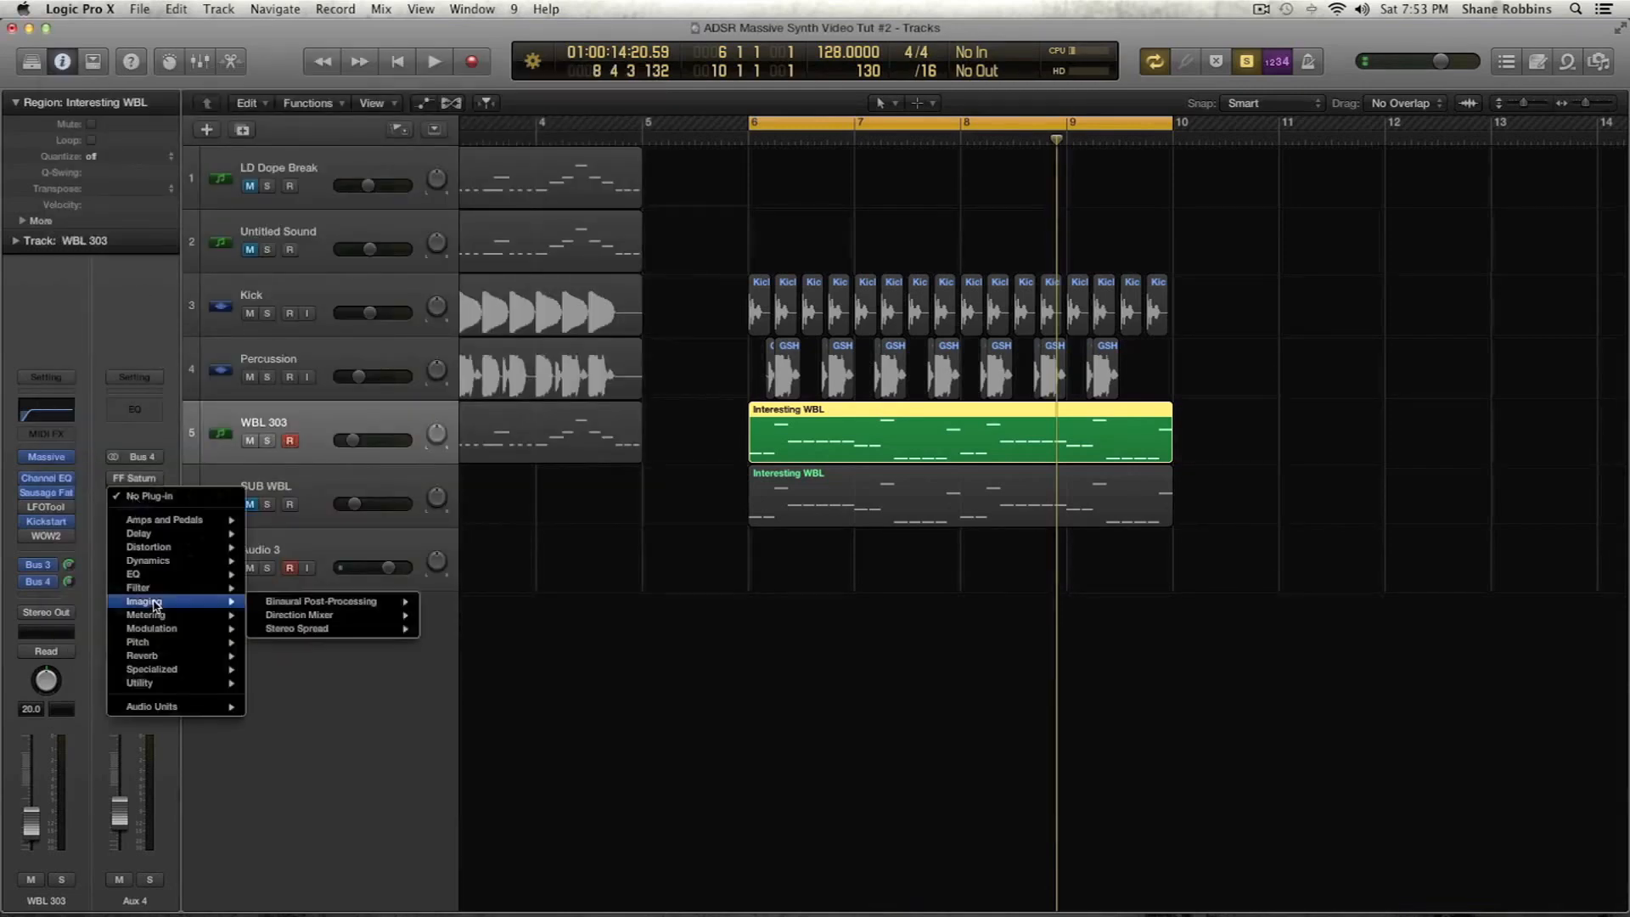
mouse_move(178, 556)
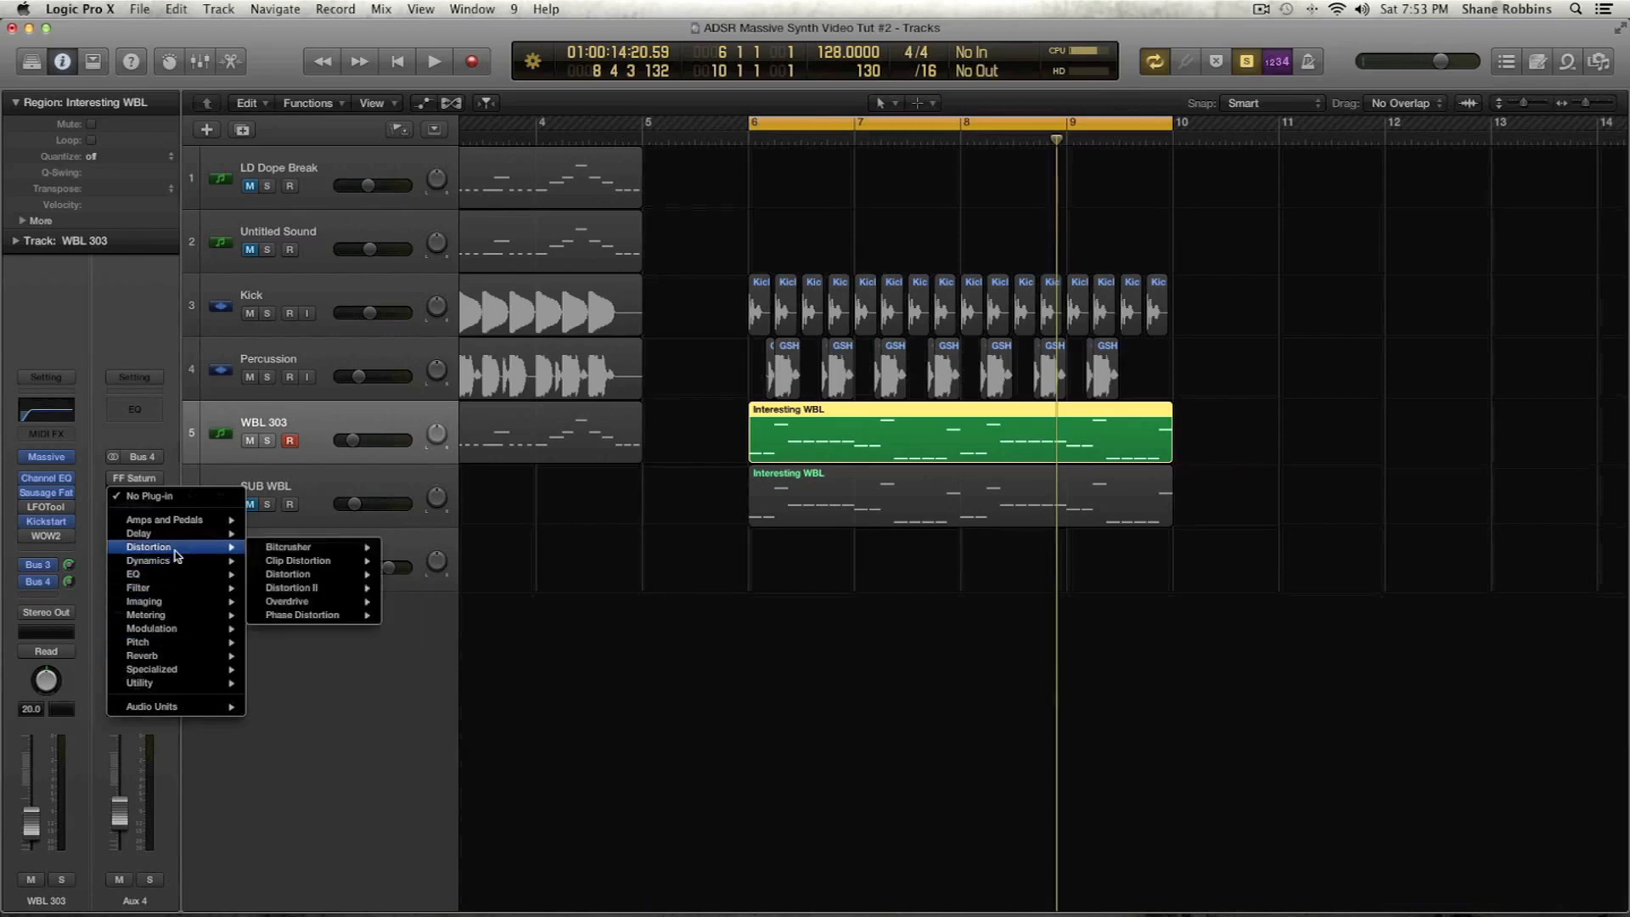
mouse_move(339, 548)
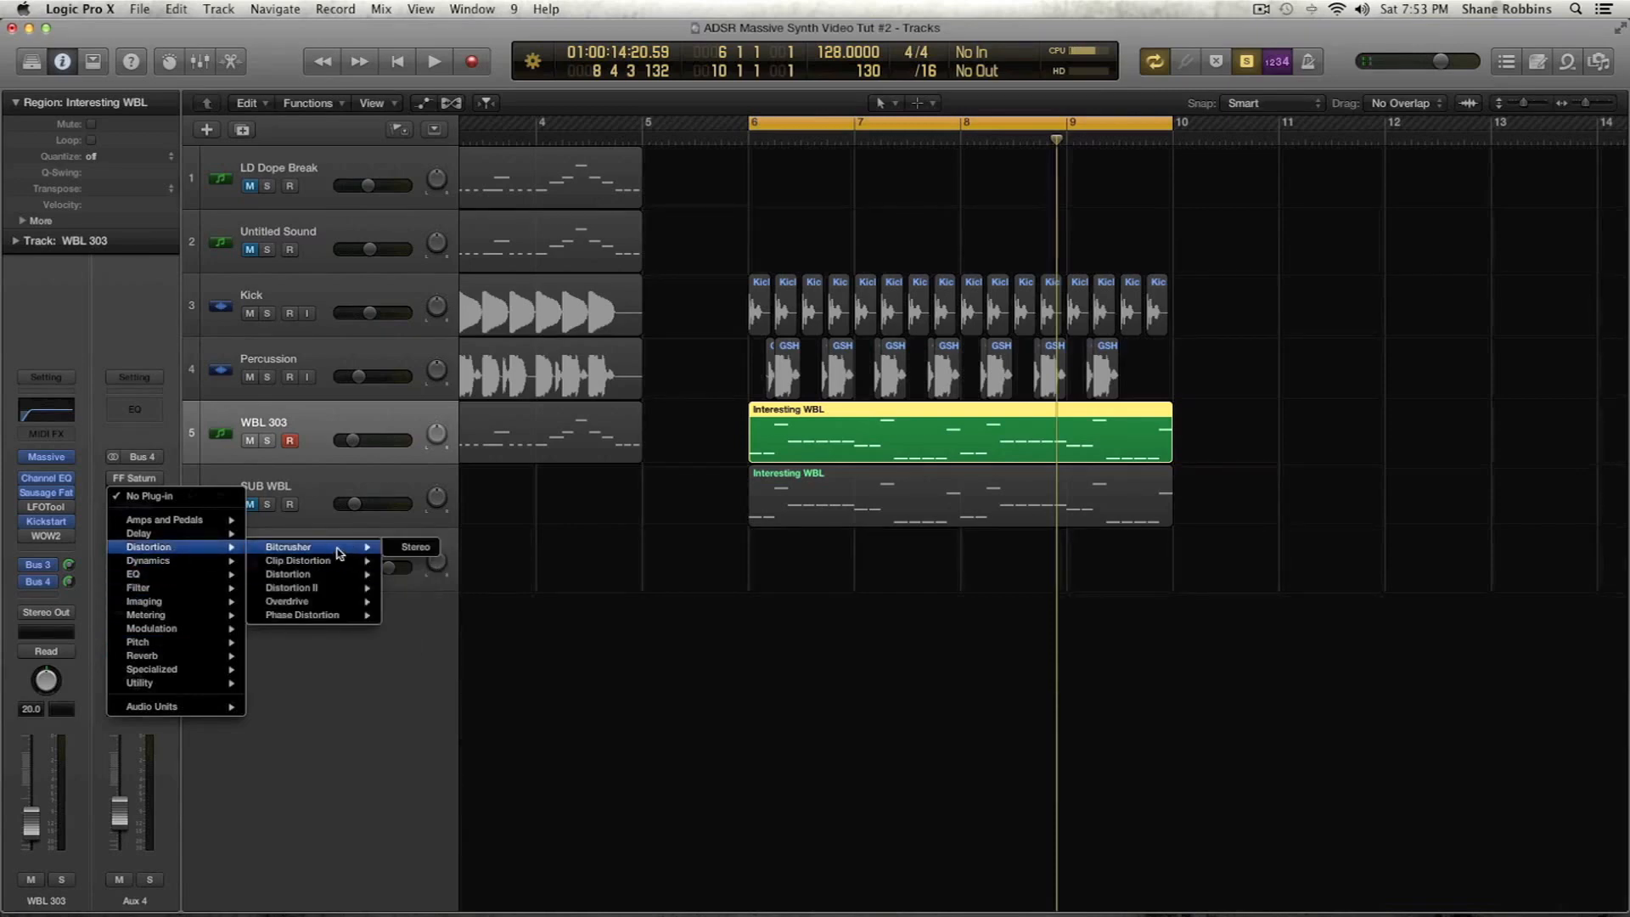
left_click(414, 547)
left_click_drag(168, 282, 173, 282)
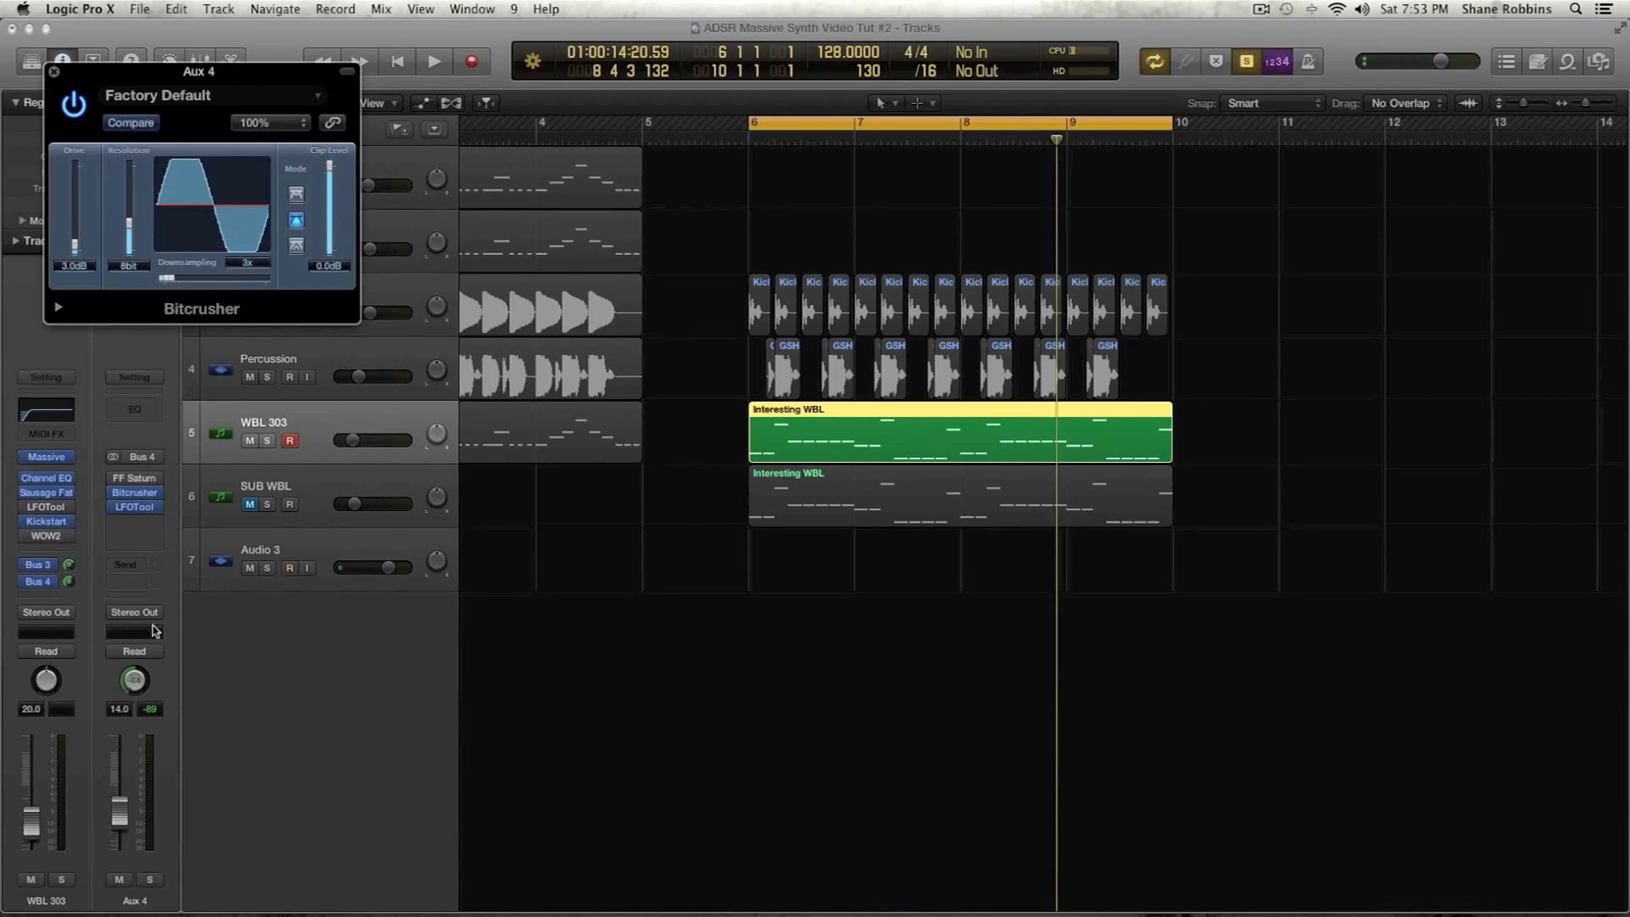
Solo Aux 4, set the Bitcrusher's Downsampling to 13x during playback, and unsolo the channel
left_click(151, 879)
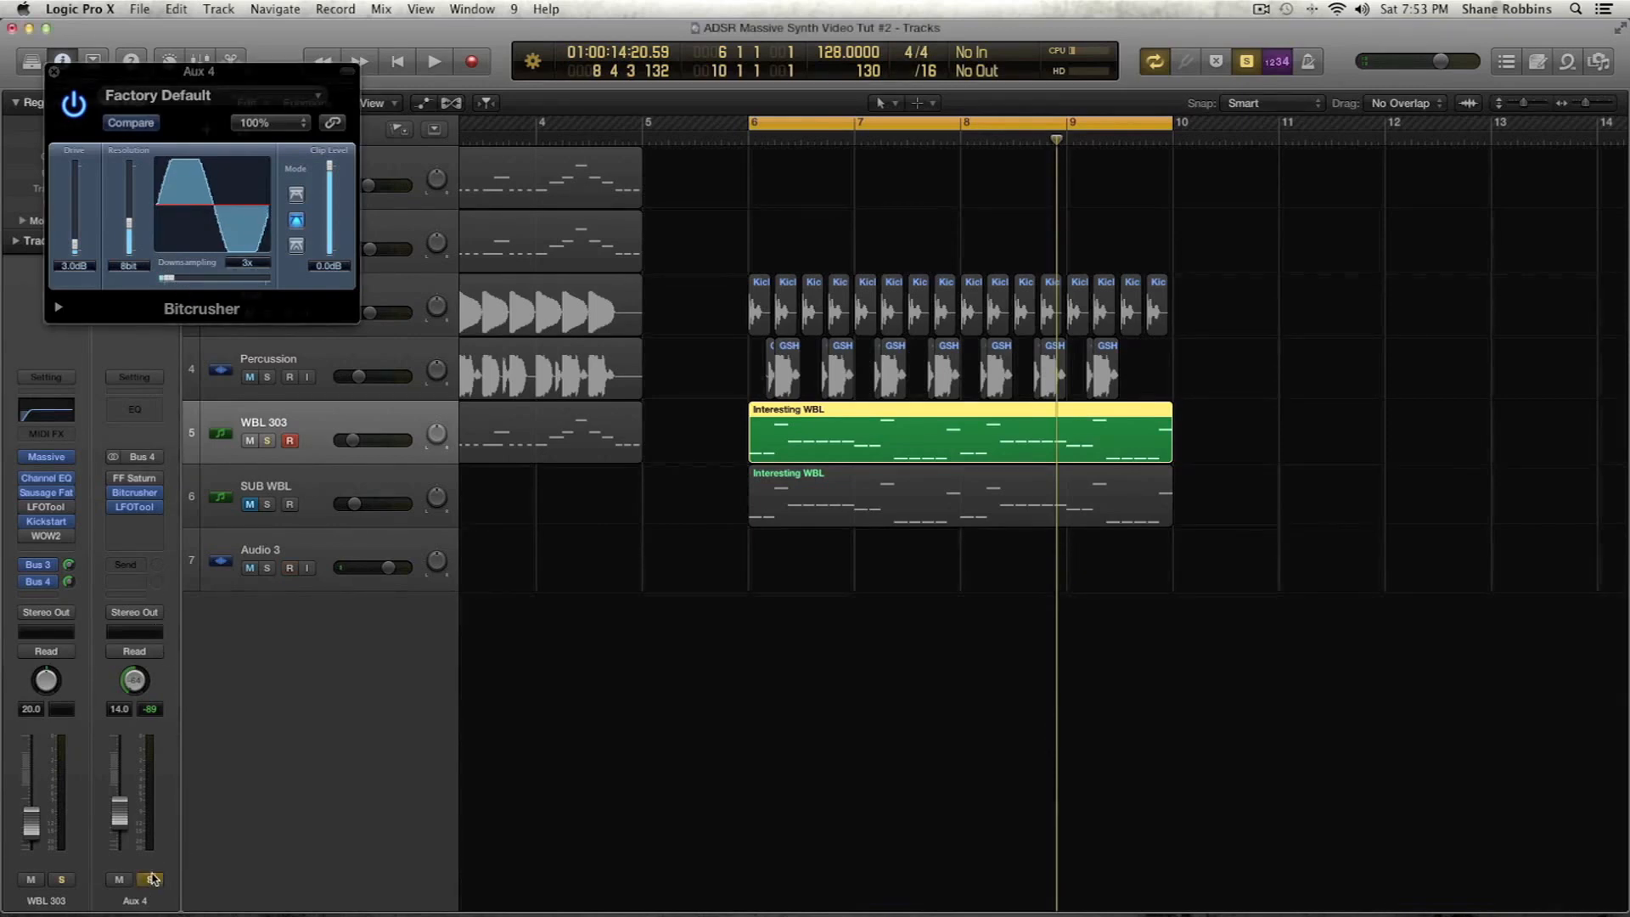
key("space")
left_click_drag(170, 278, 211, 280)
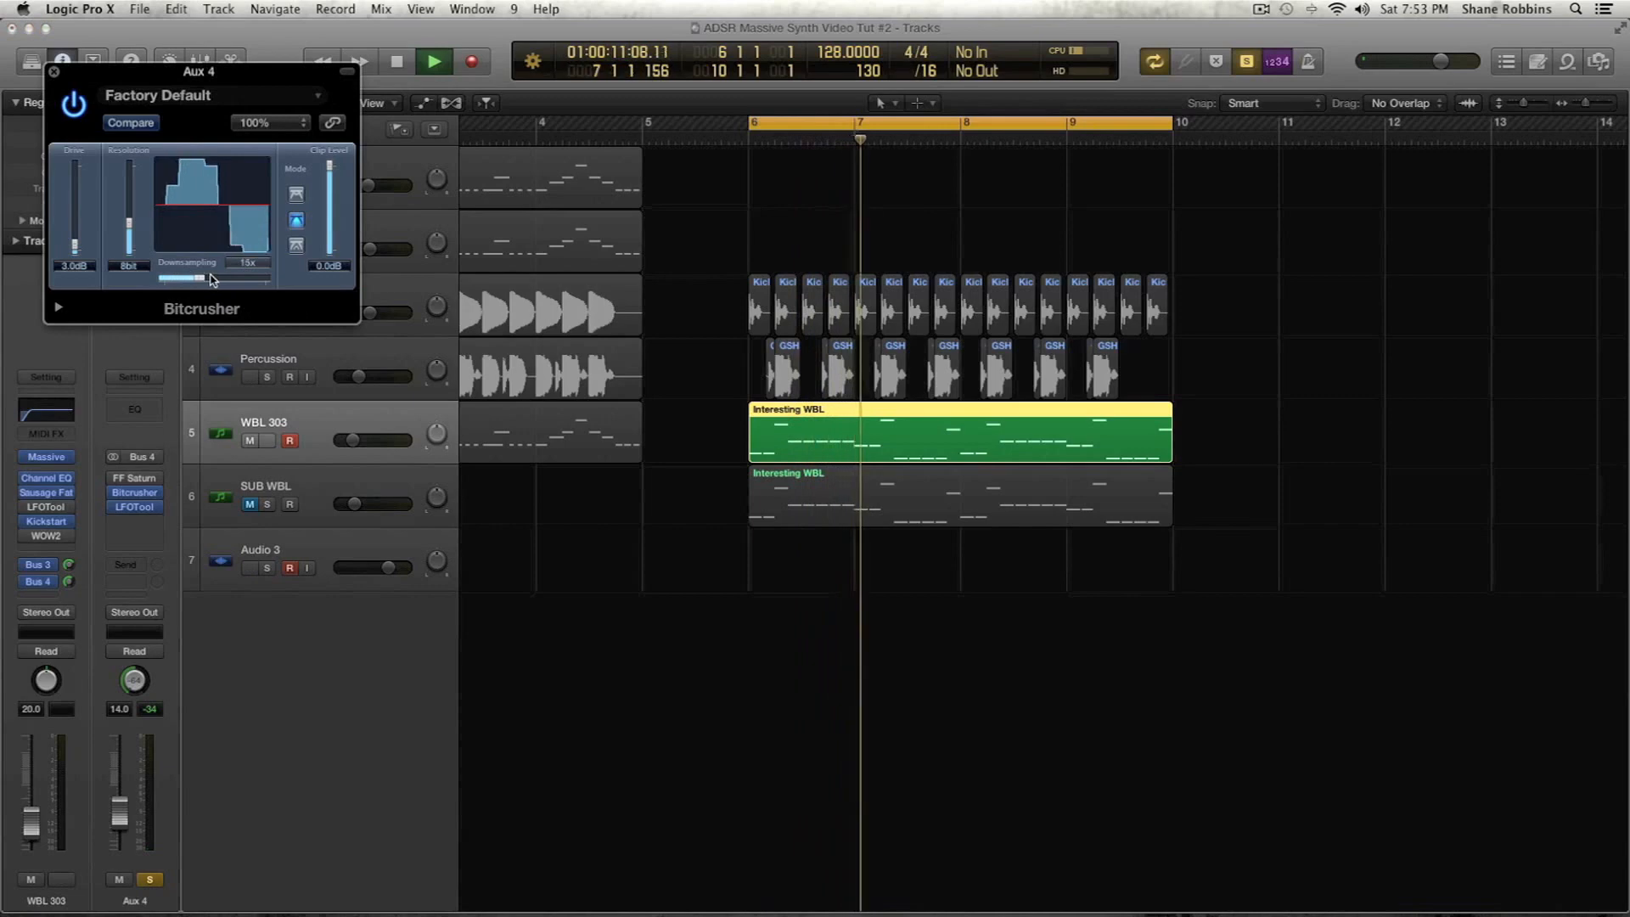
left_click_drag(206, 278, 197, 278)
key("space")
left_click(149, 879)
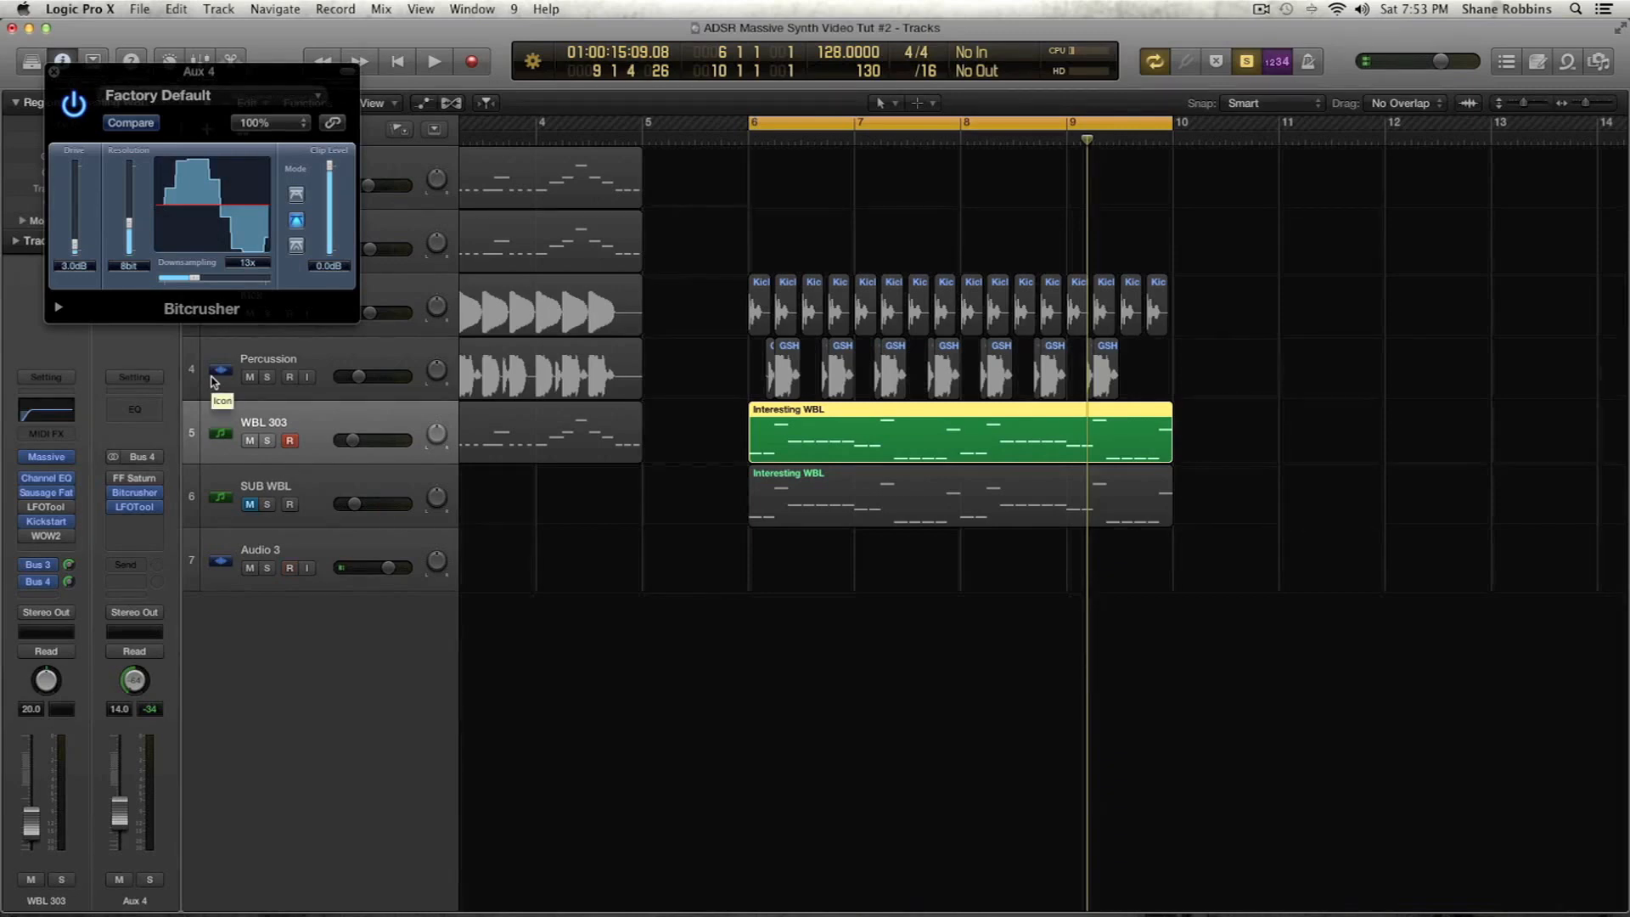
left_click(53, 71)
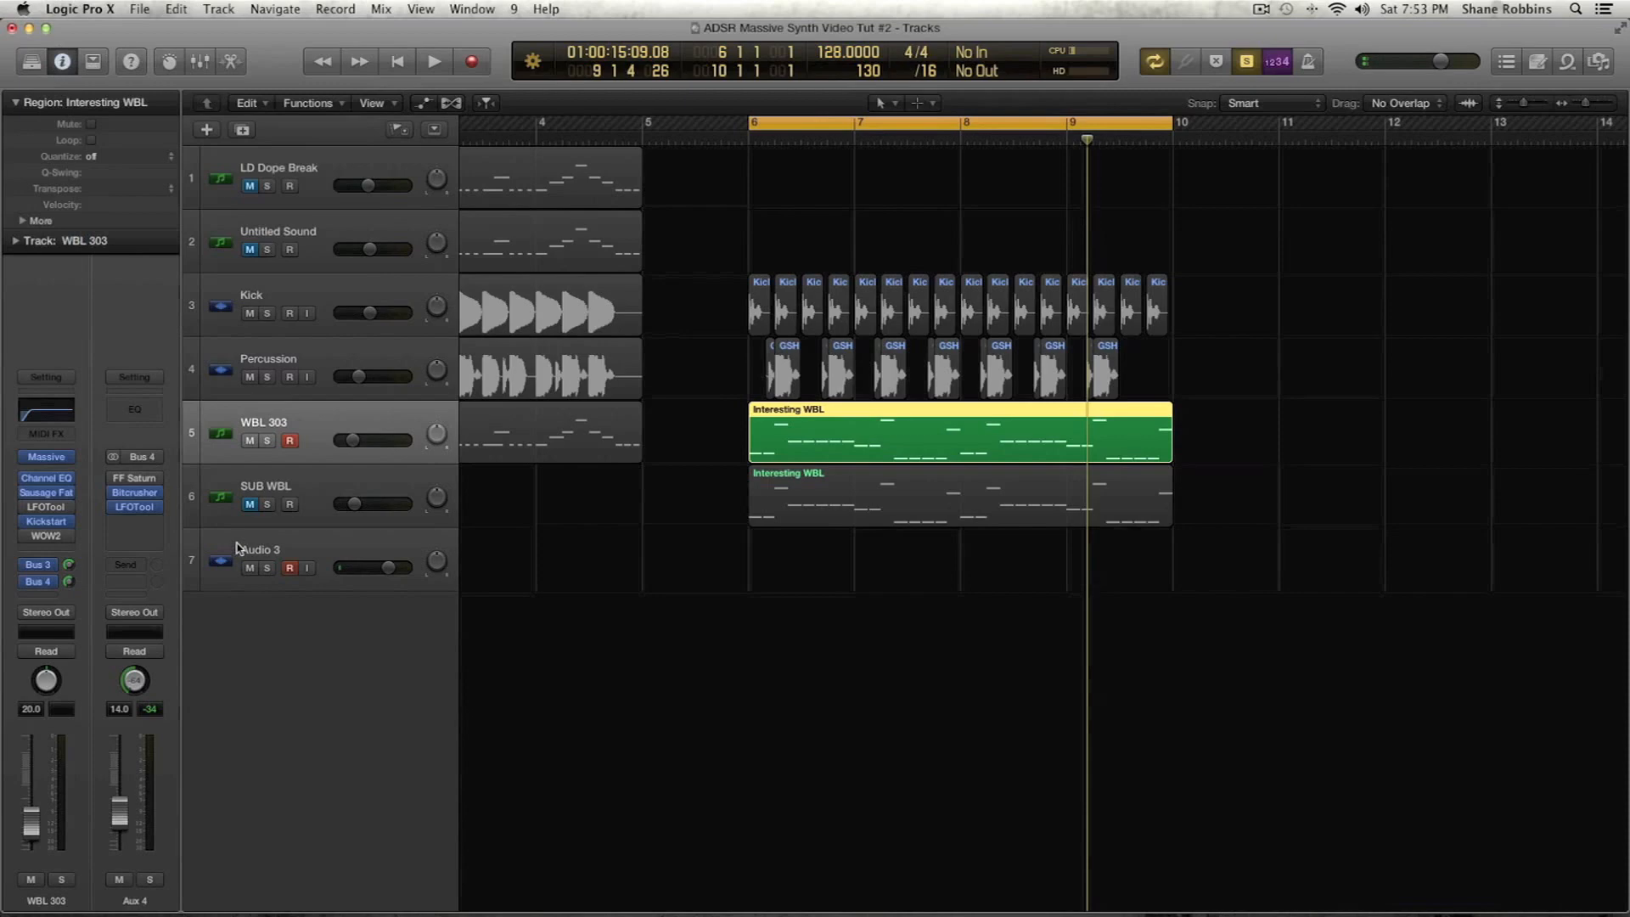
Audition the soloed bass with the Aux 4 Bitcrusher in the chain, and turn off solo mode to bring the drums back
left_click(131, 498)
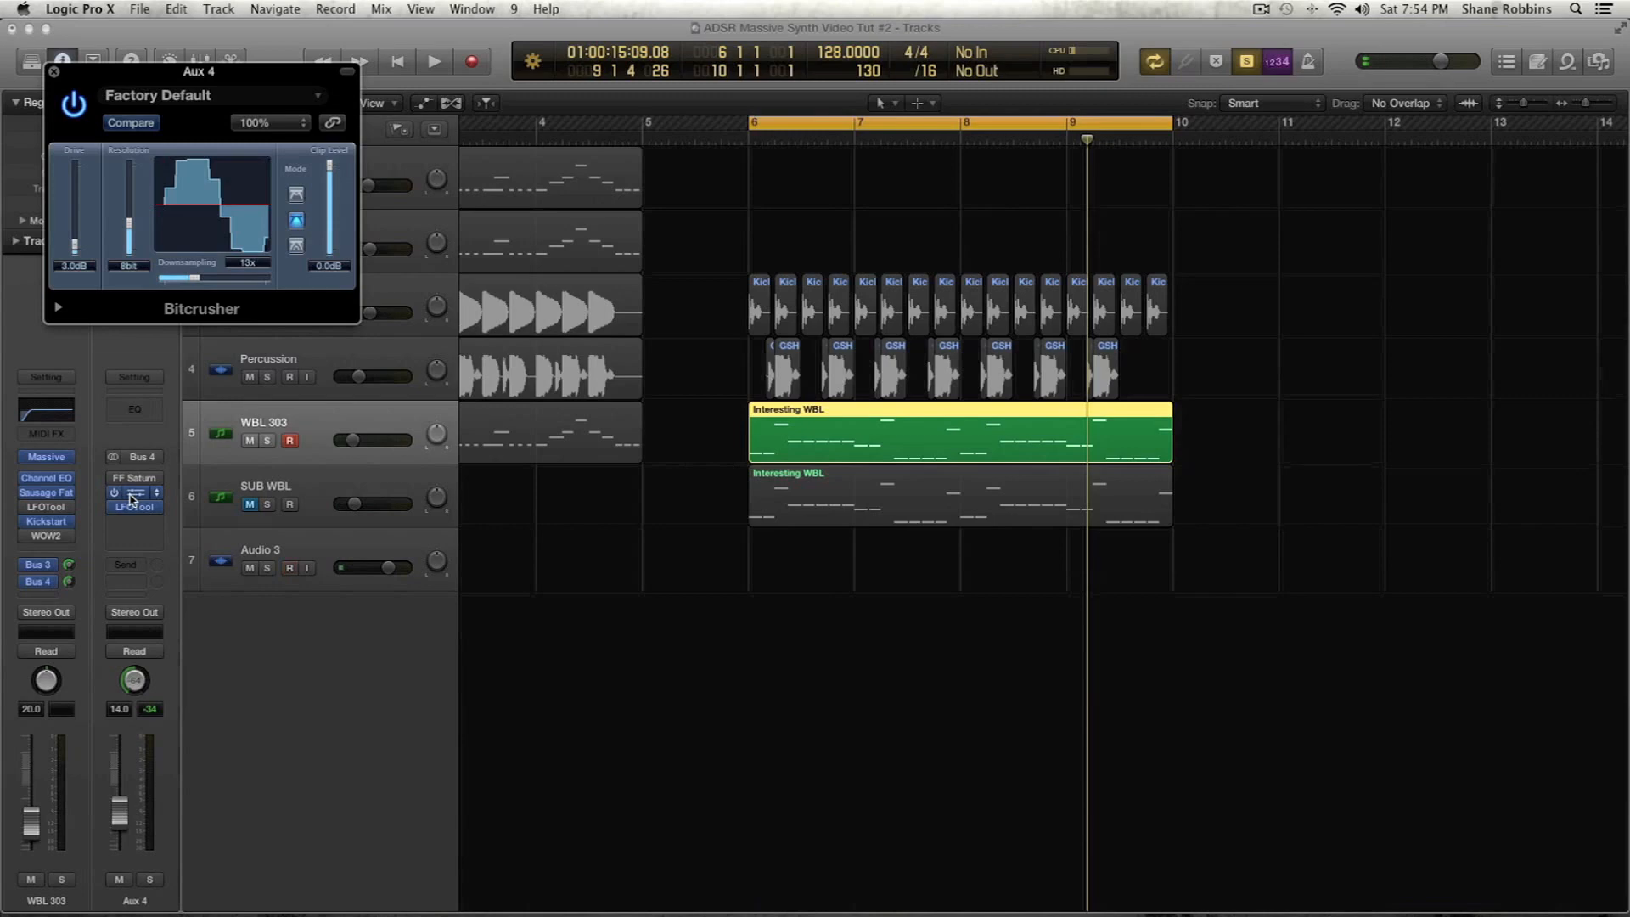
key("space")
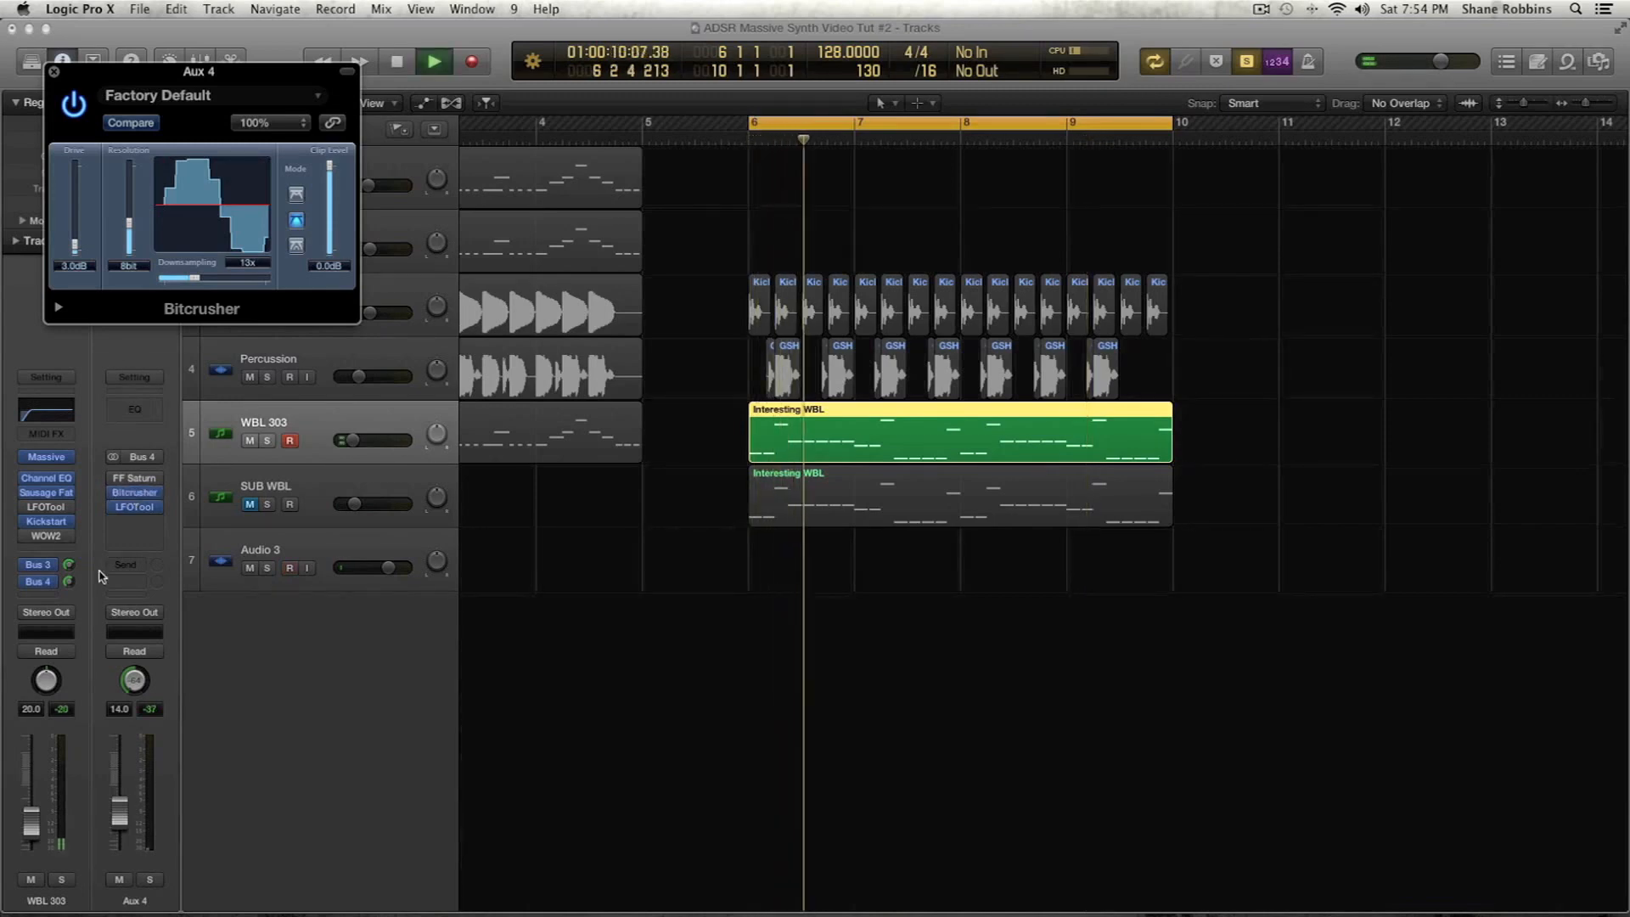
left_click(54, 72)
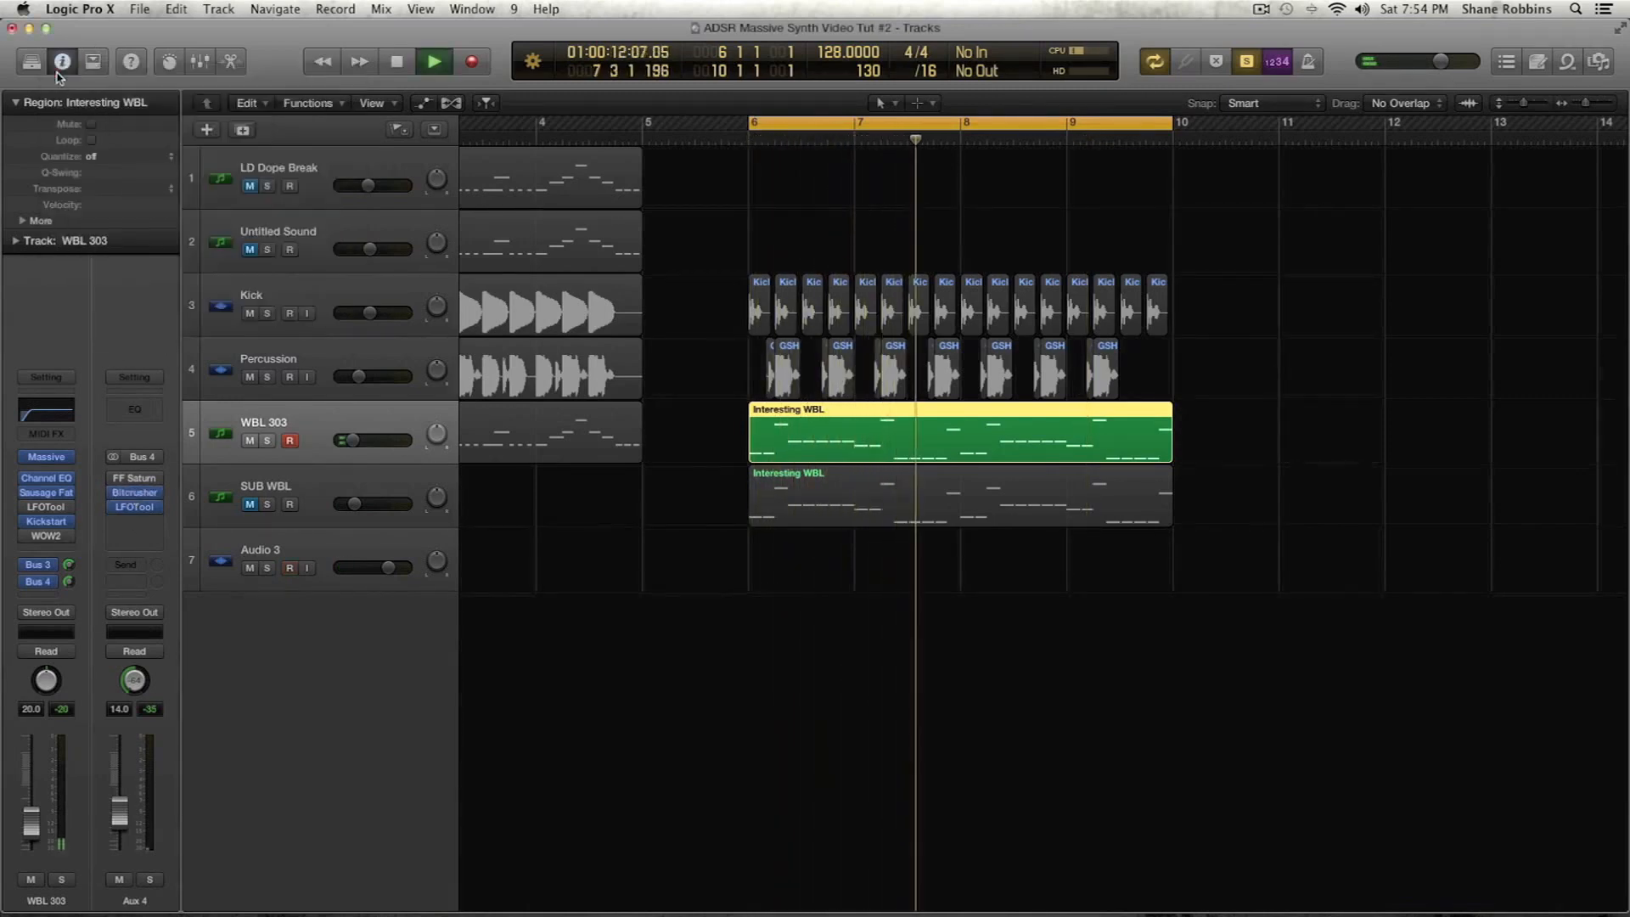
key("space")
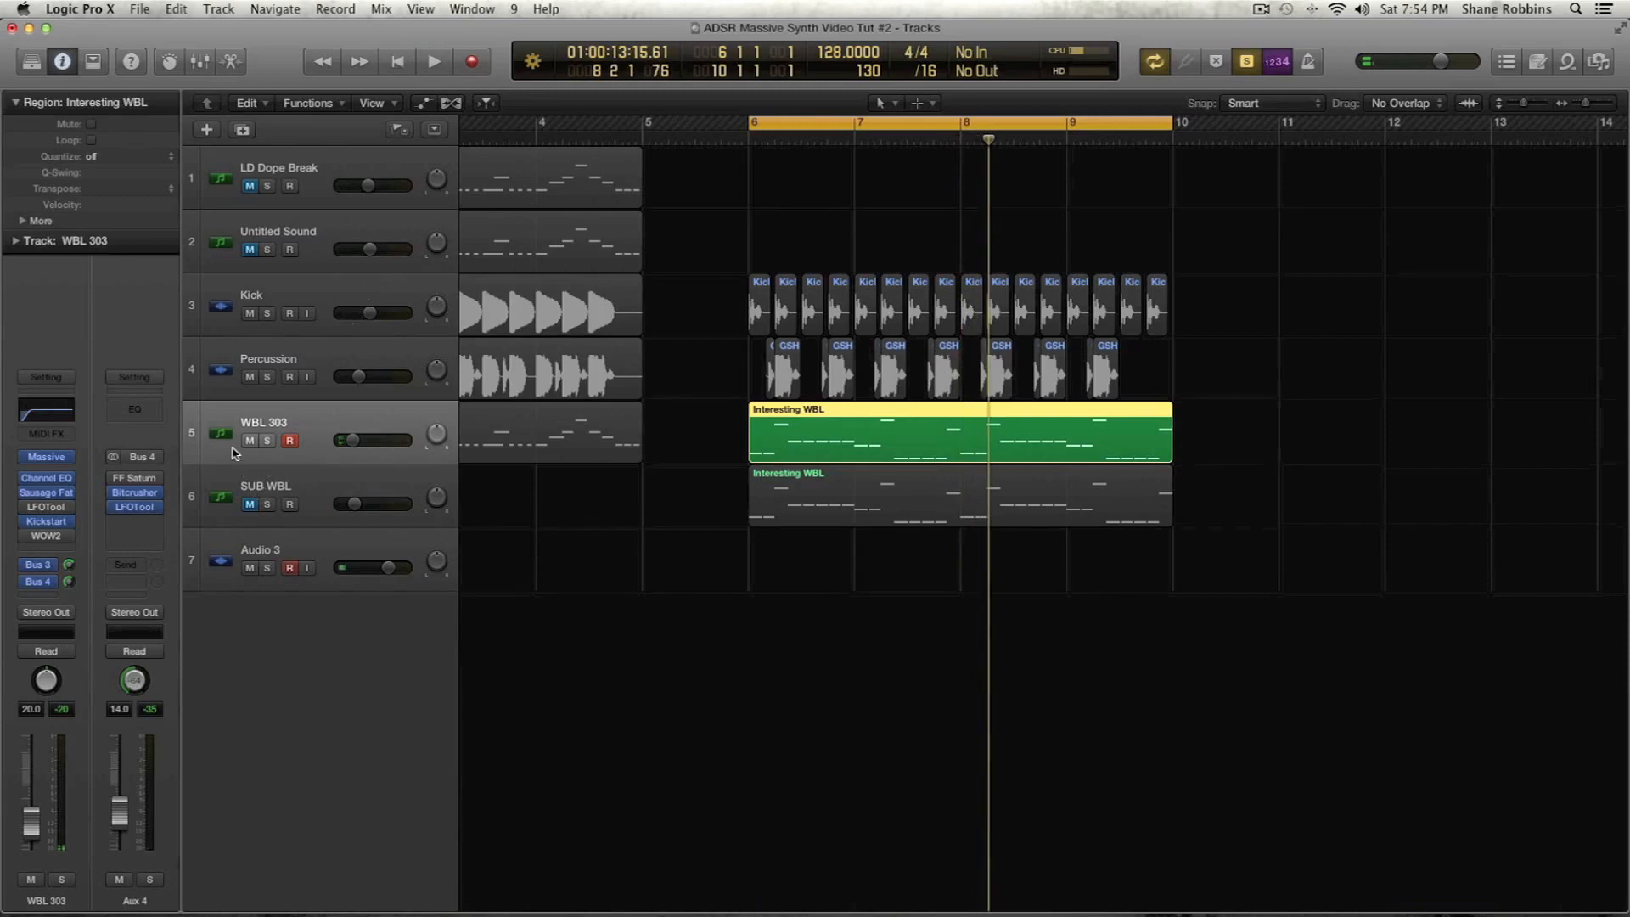
key("ctrl+s")
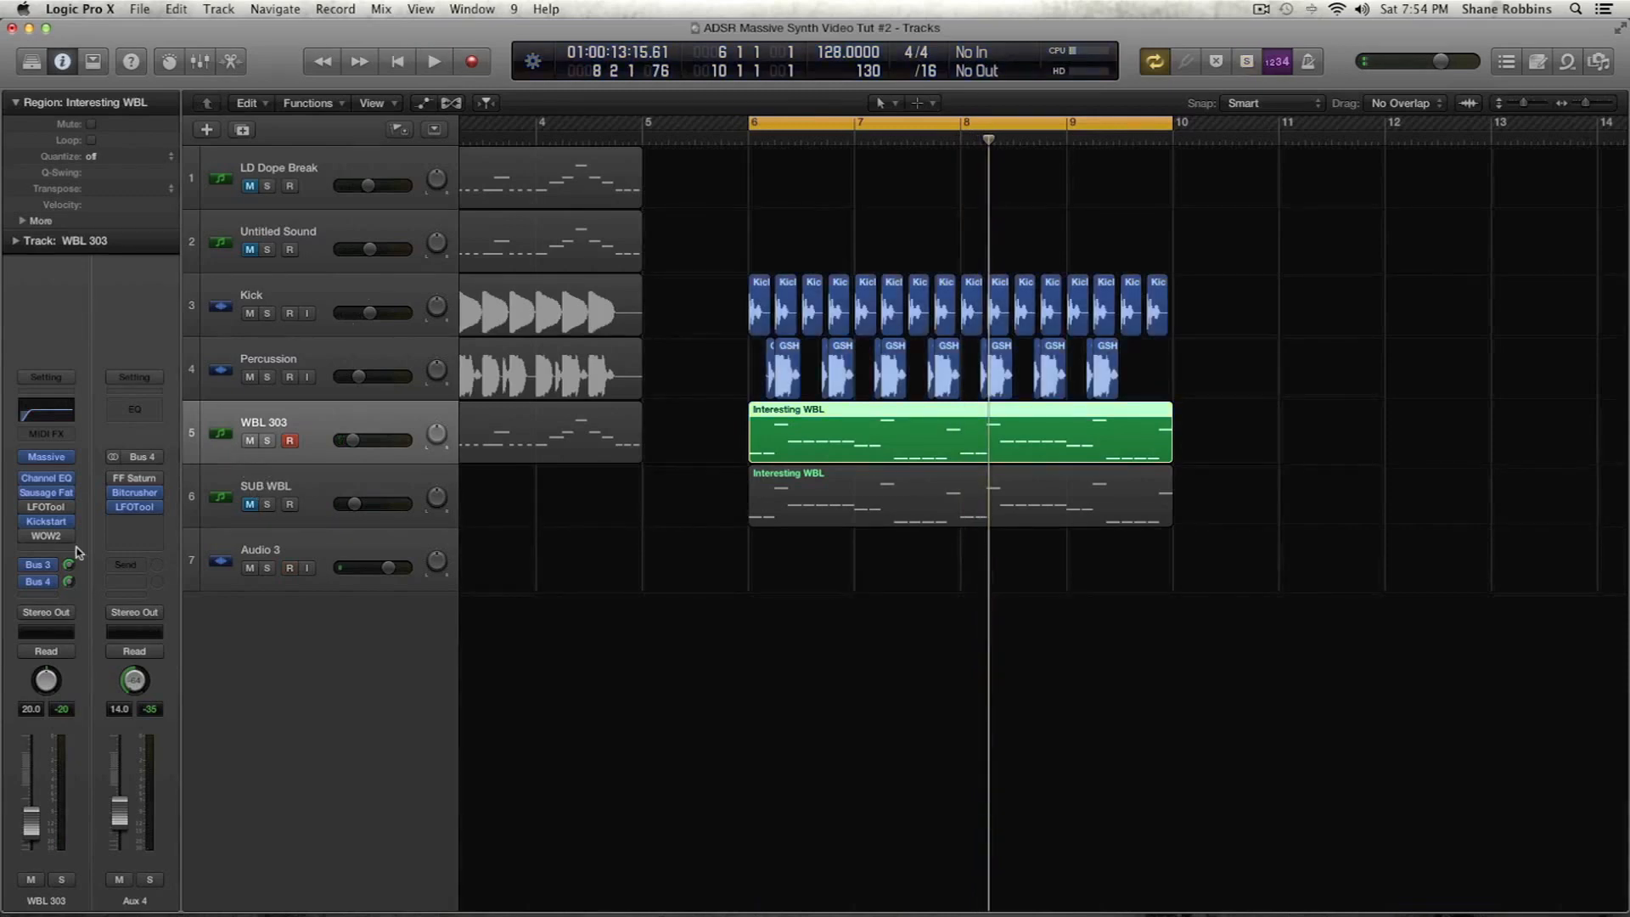
Show the Bus 3 channel and remove the unused LFOTool and WOW2 plug-ins from the WBL 303 track
mouse_move(68, 481)
left_click(40, 569)
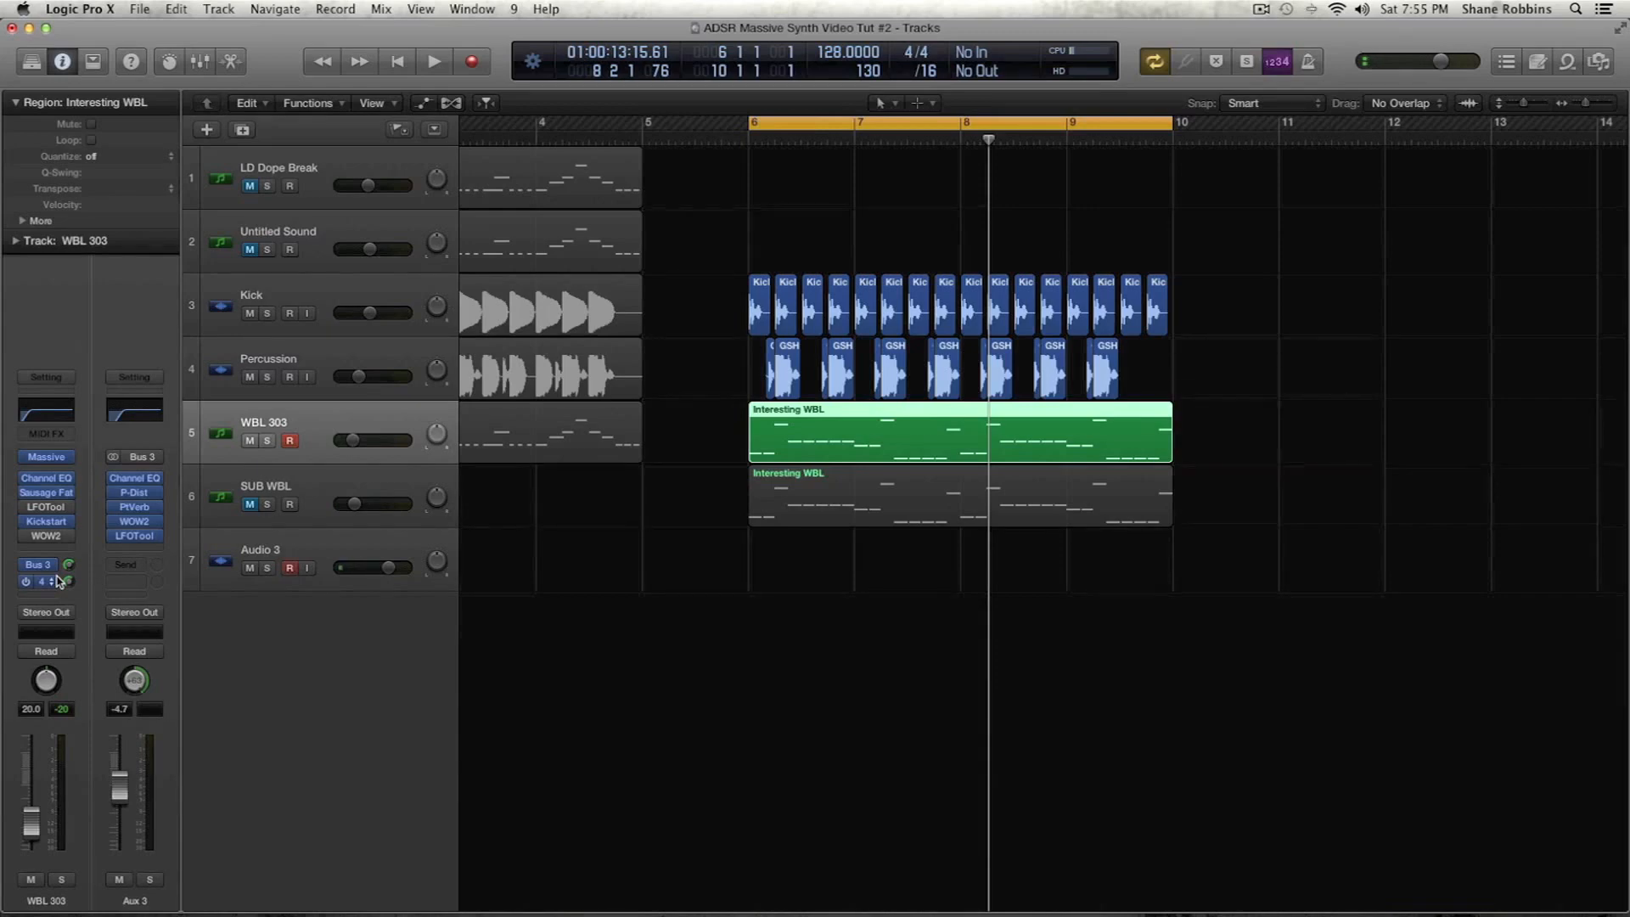
left_click(66, 506)
left_click(65, 535)
left_click(64, 536)
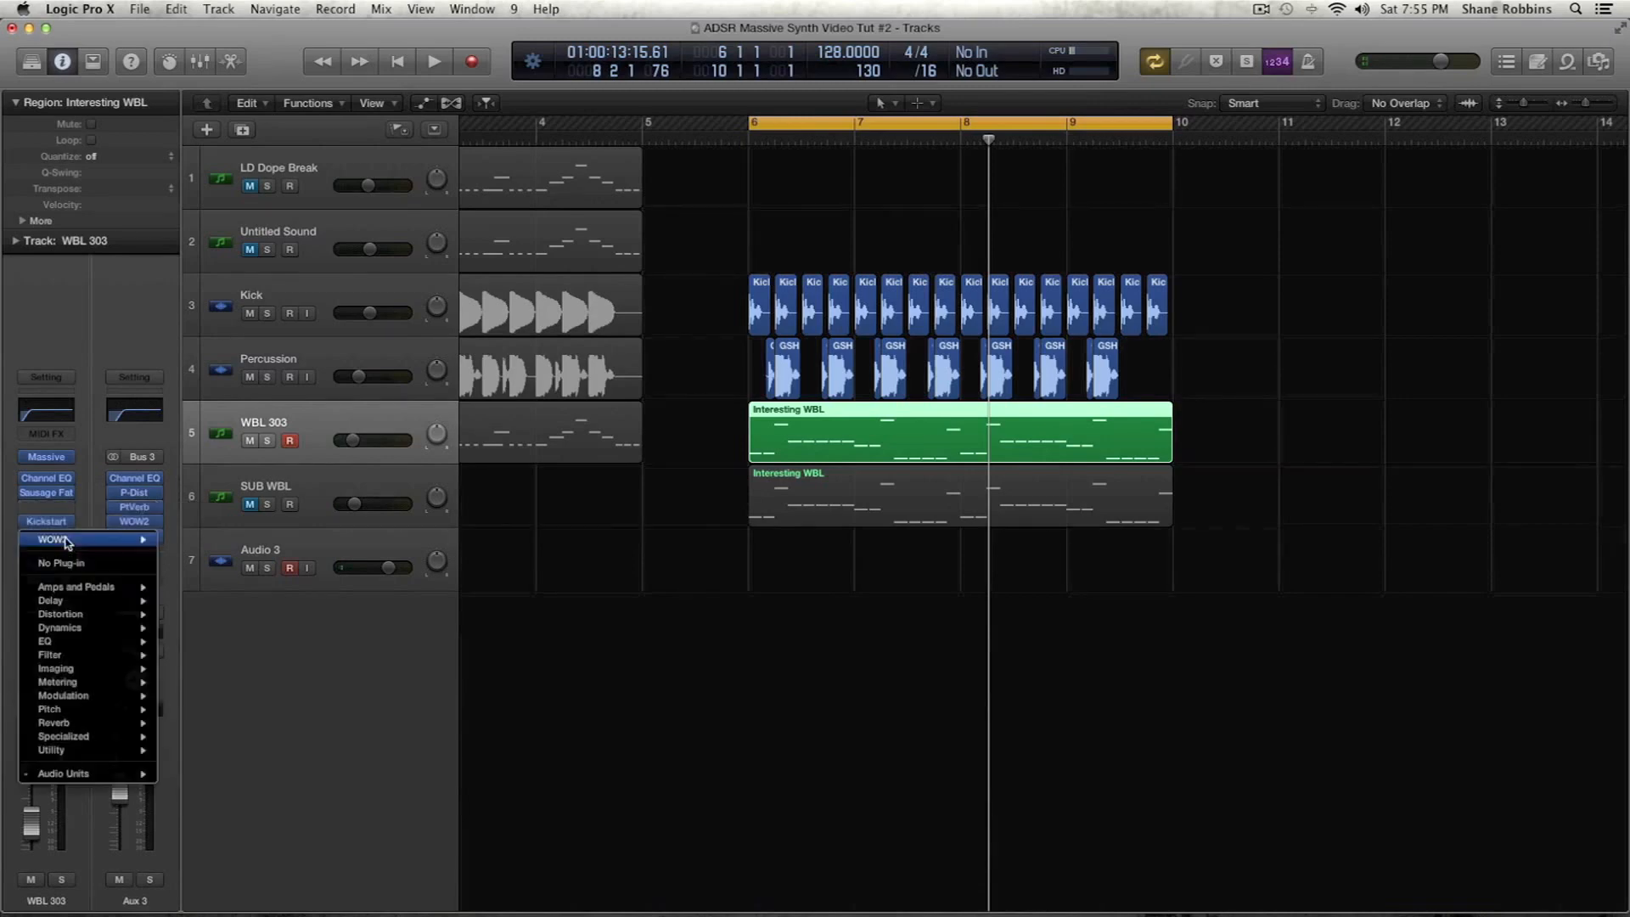
left_click(66, 562)
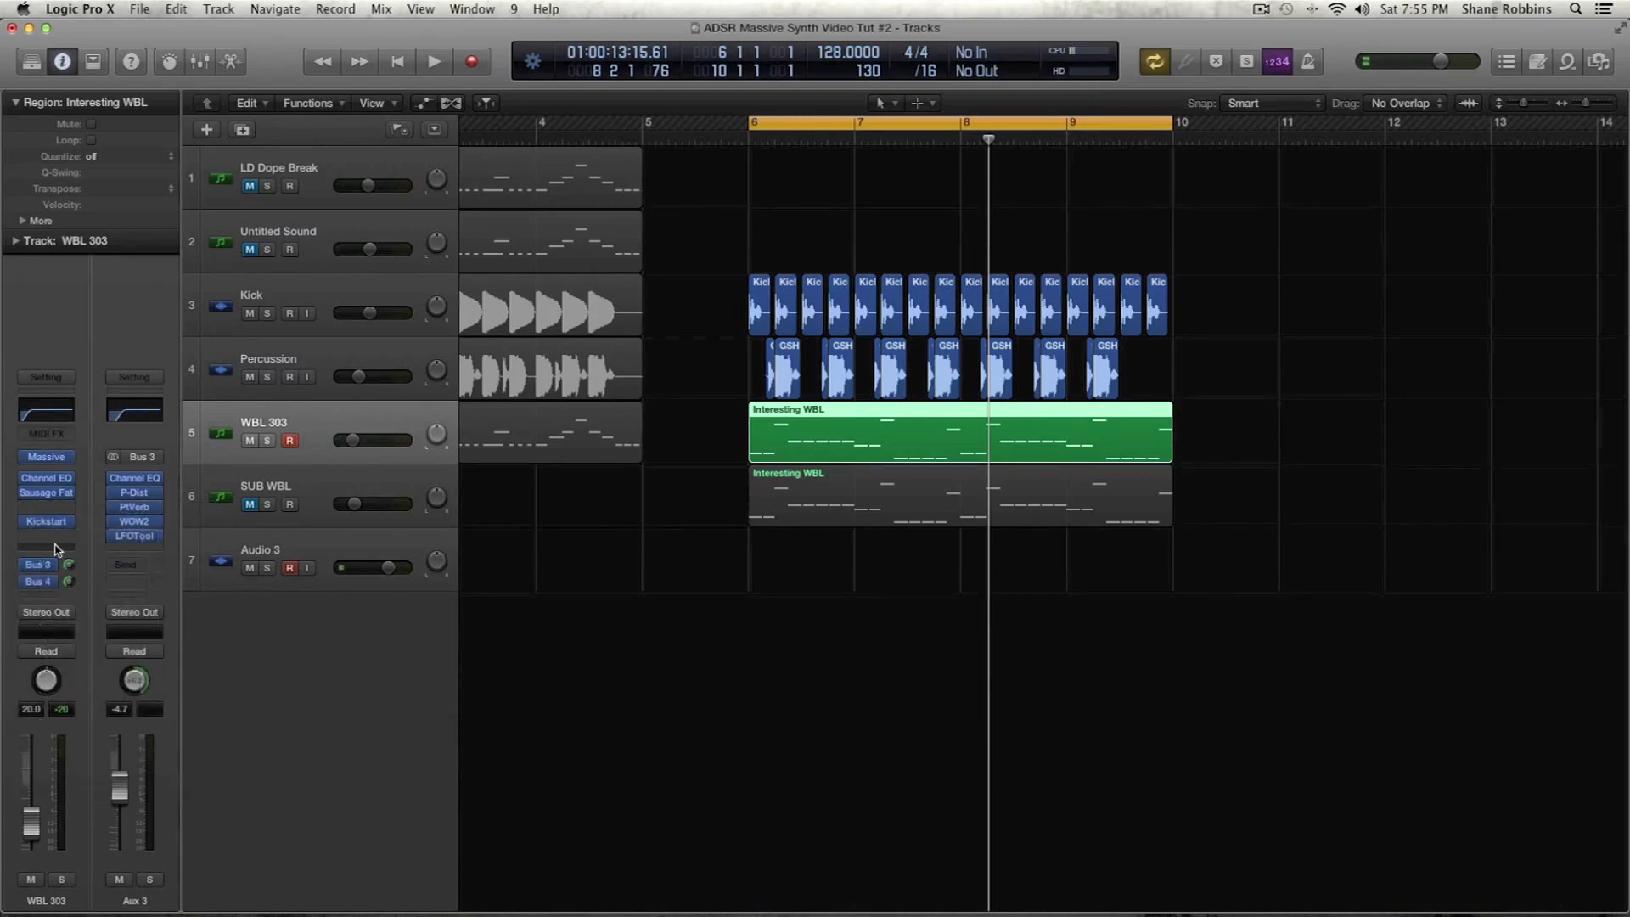
Bypass the Bus 3 and Bus 4 sends and the Channel EQ, Sausage Fattener and Kickstart on WBL 303, and start playback
left_click(35, 581)
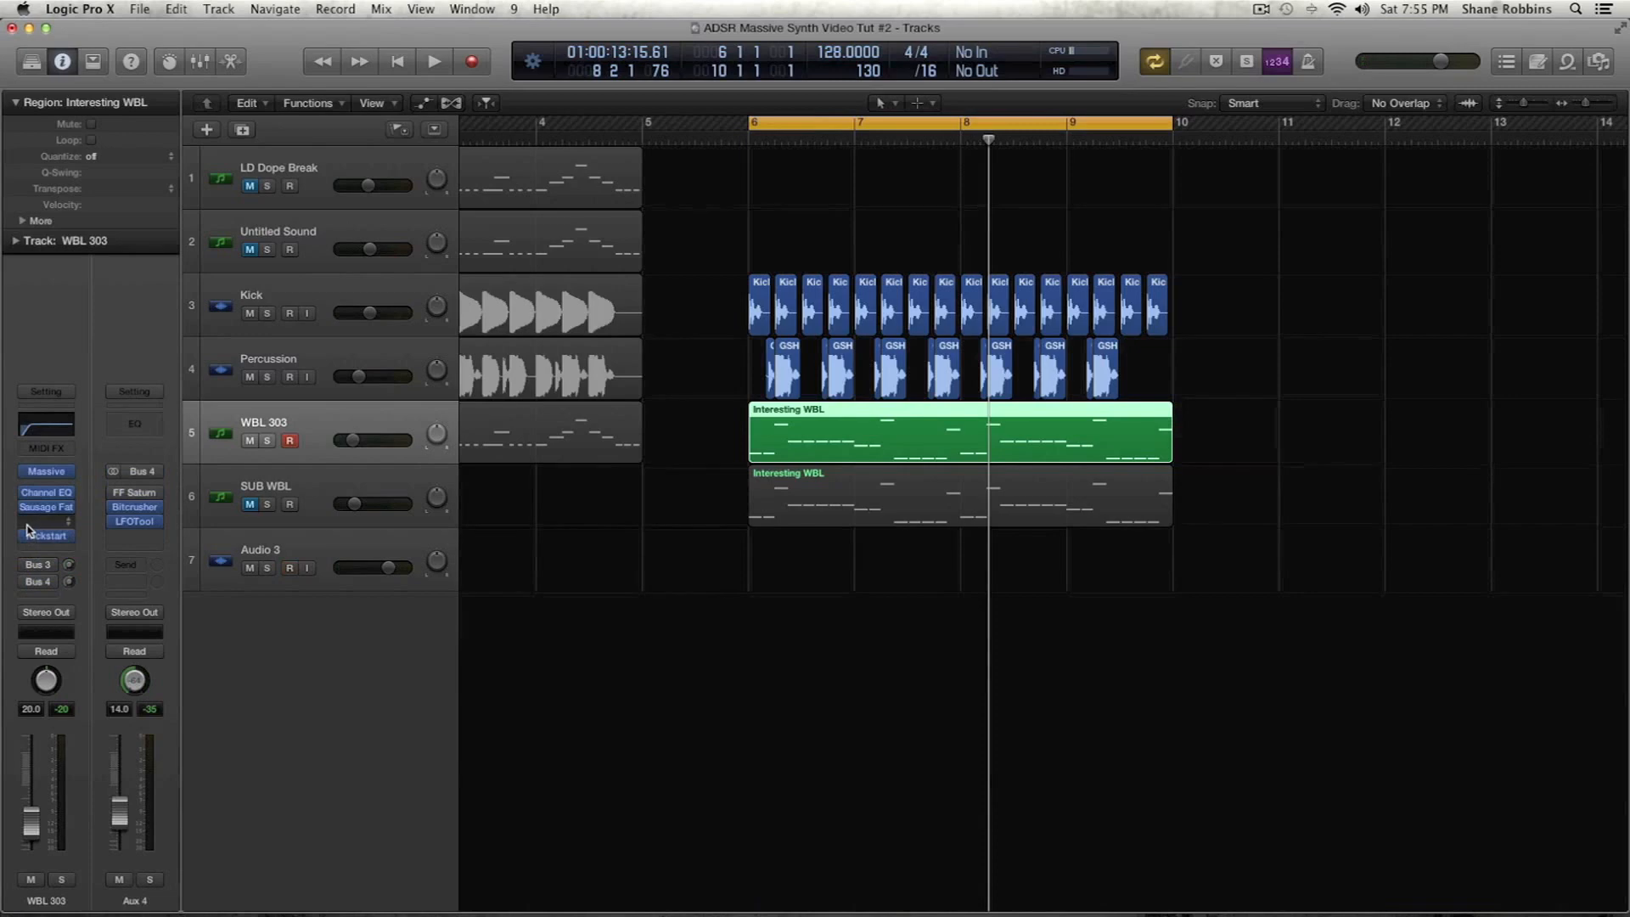
mouse_move(26, 499)
key("space")
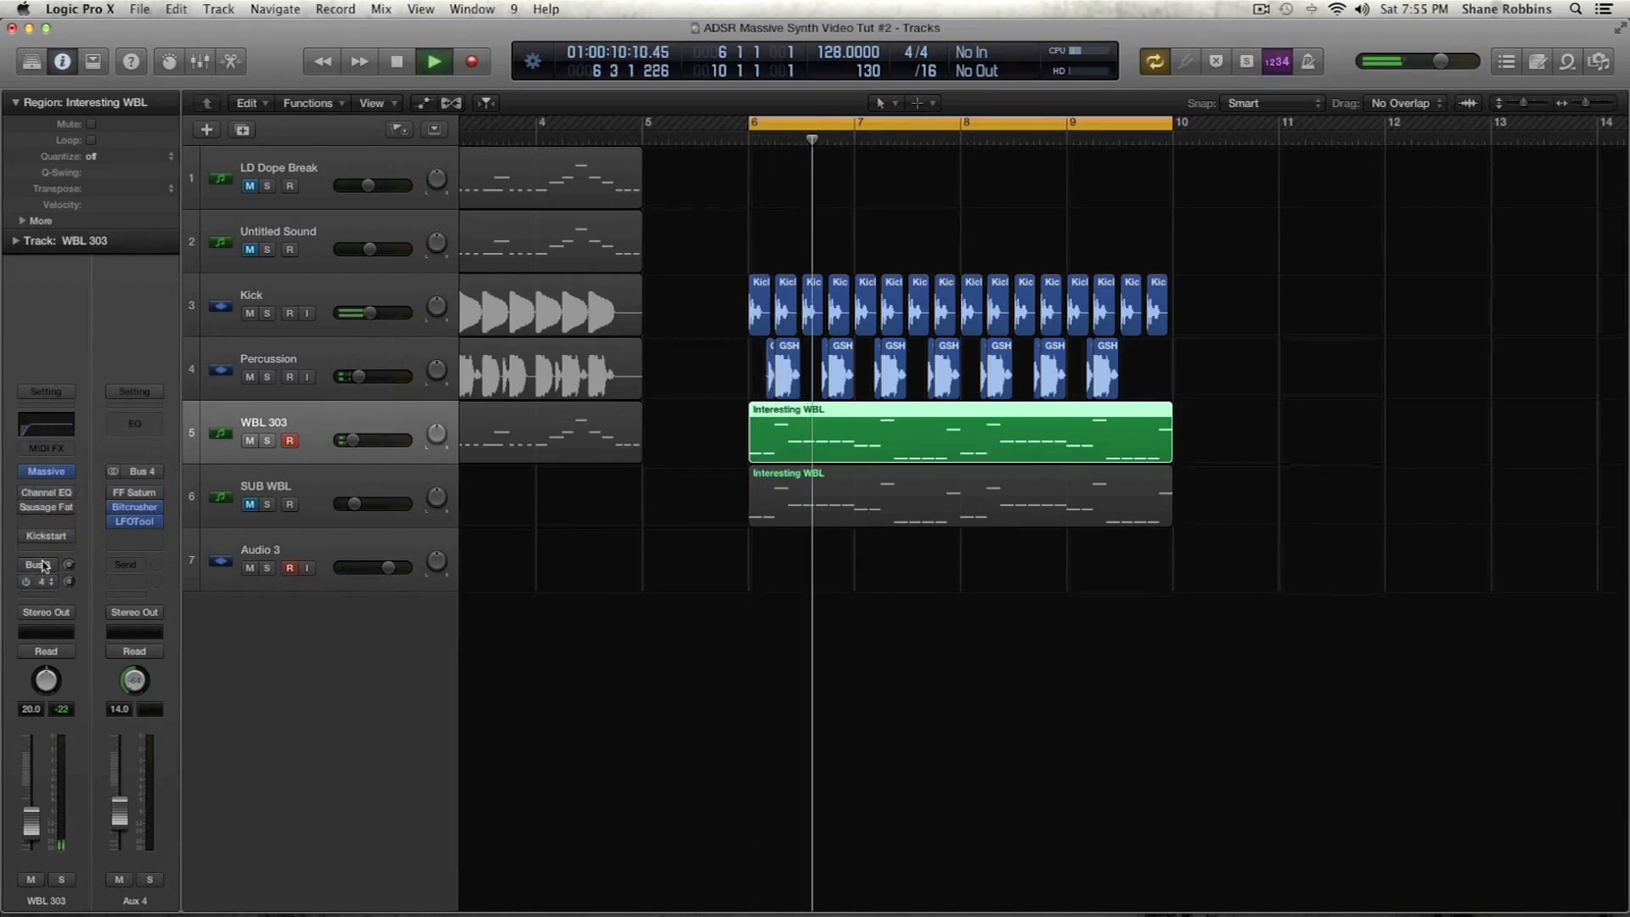
Re-enable Channel EQ, Sausage Fattener and Kickstart one by one on WBL 303 during playback to compare the sound
left_click(24, 493)
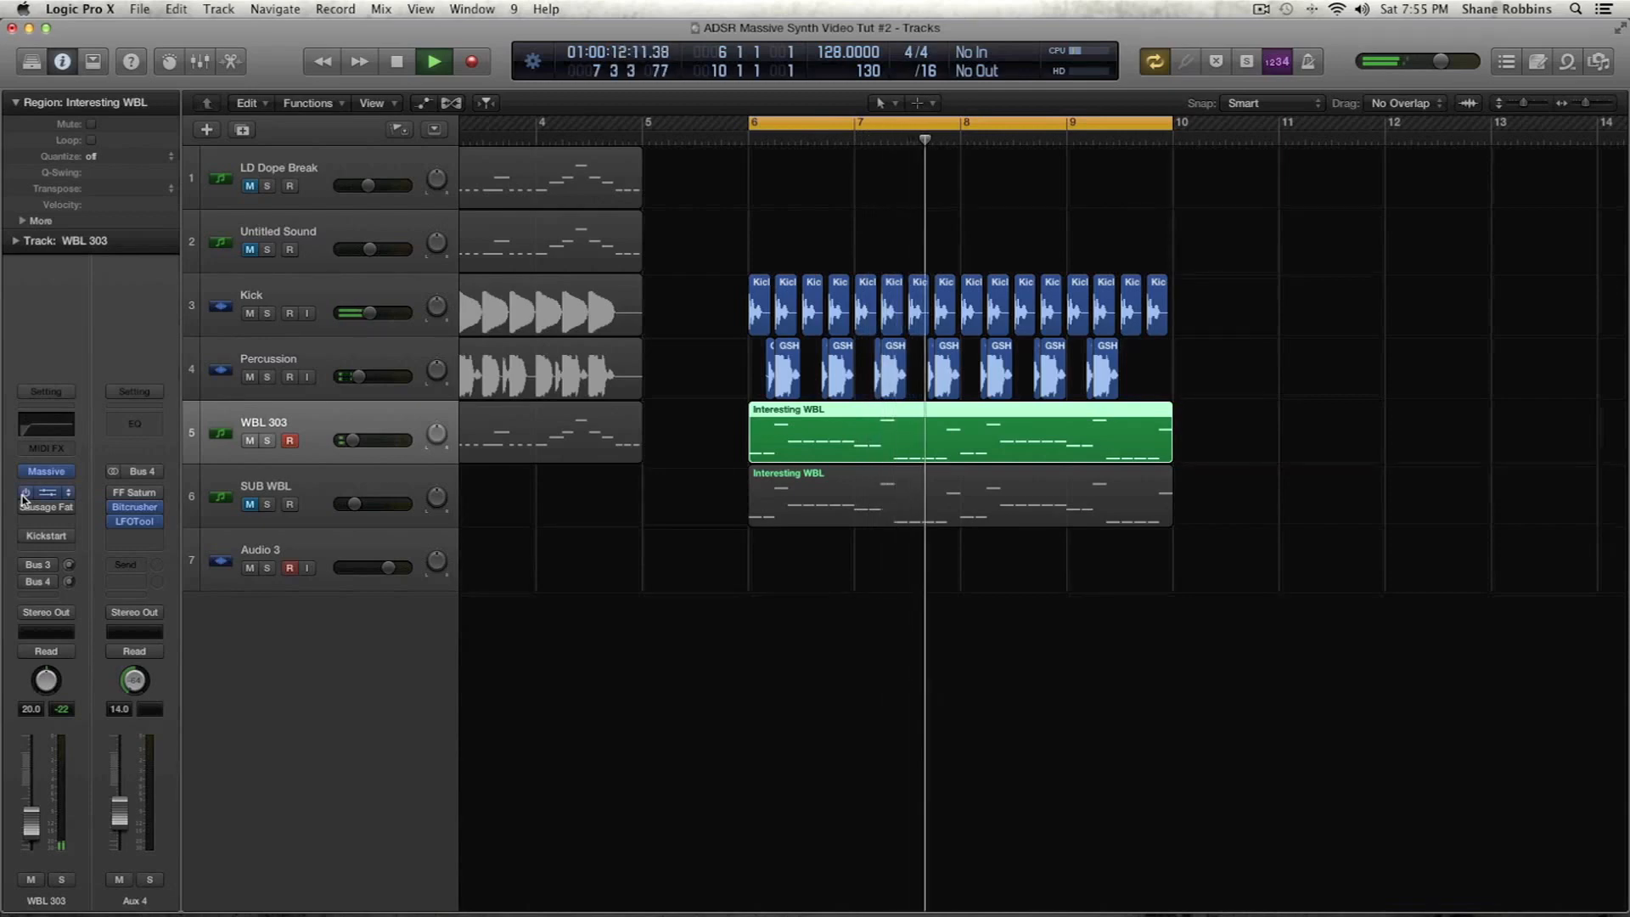
left_click(25, 506)
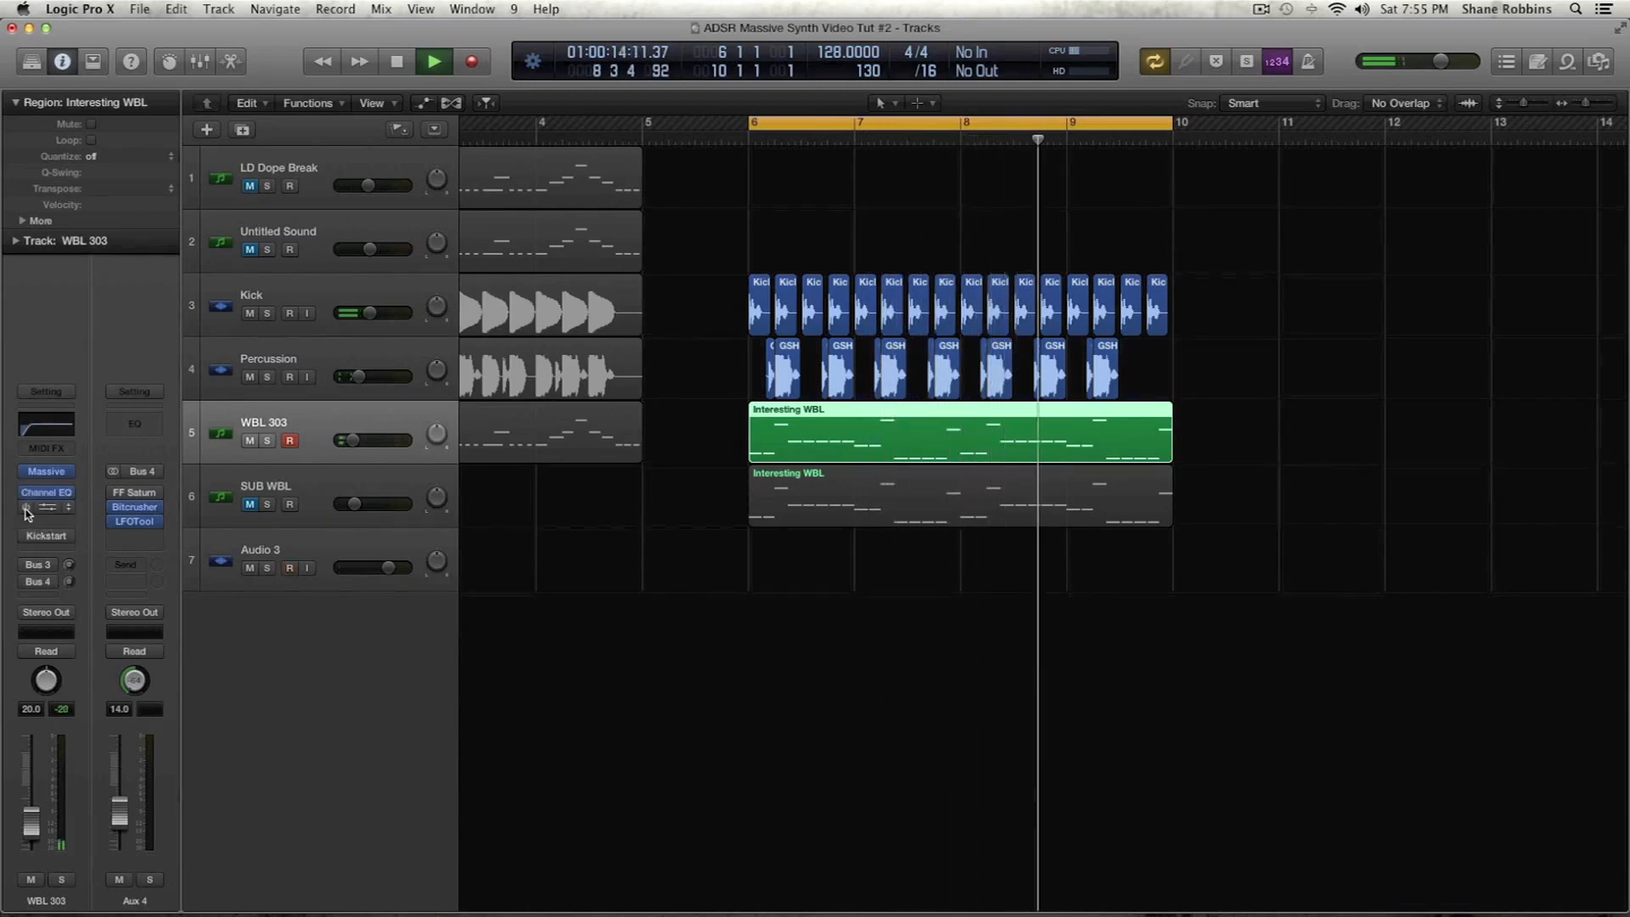
mouse_move(30, 540)
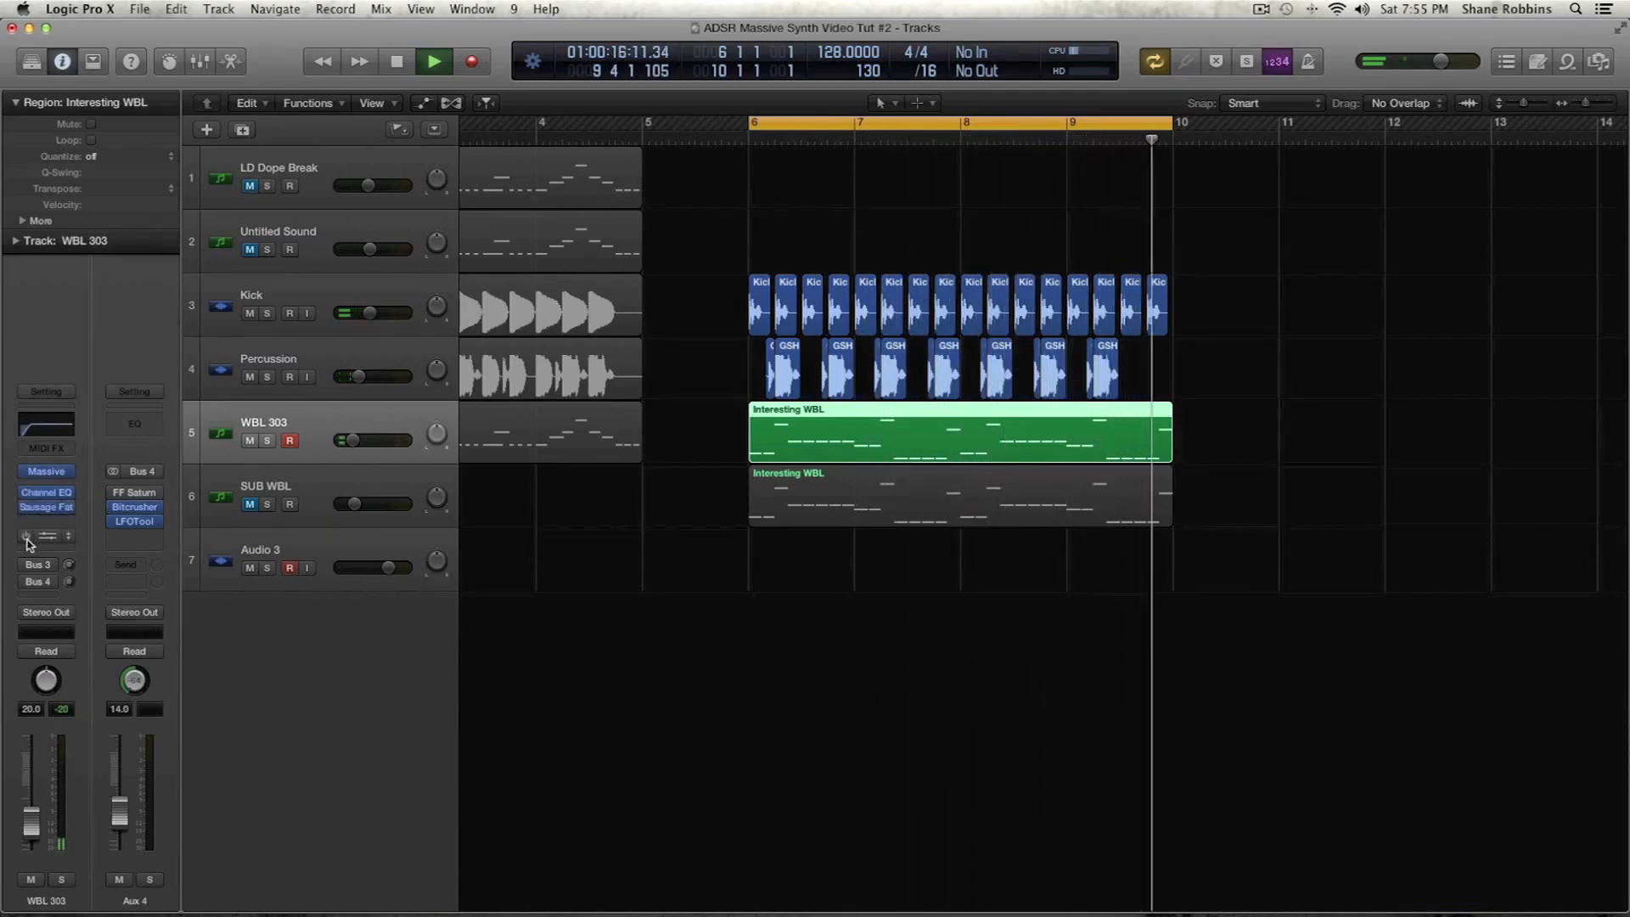
left_click(25, 536)
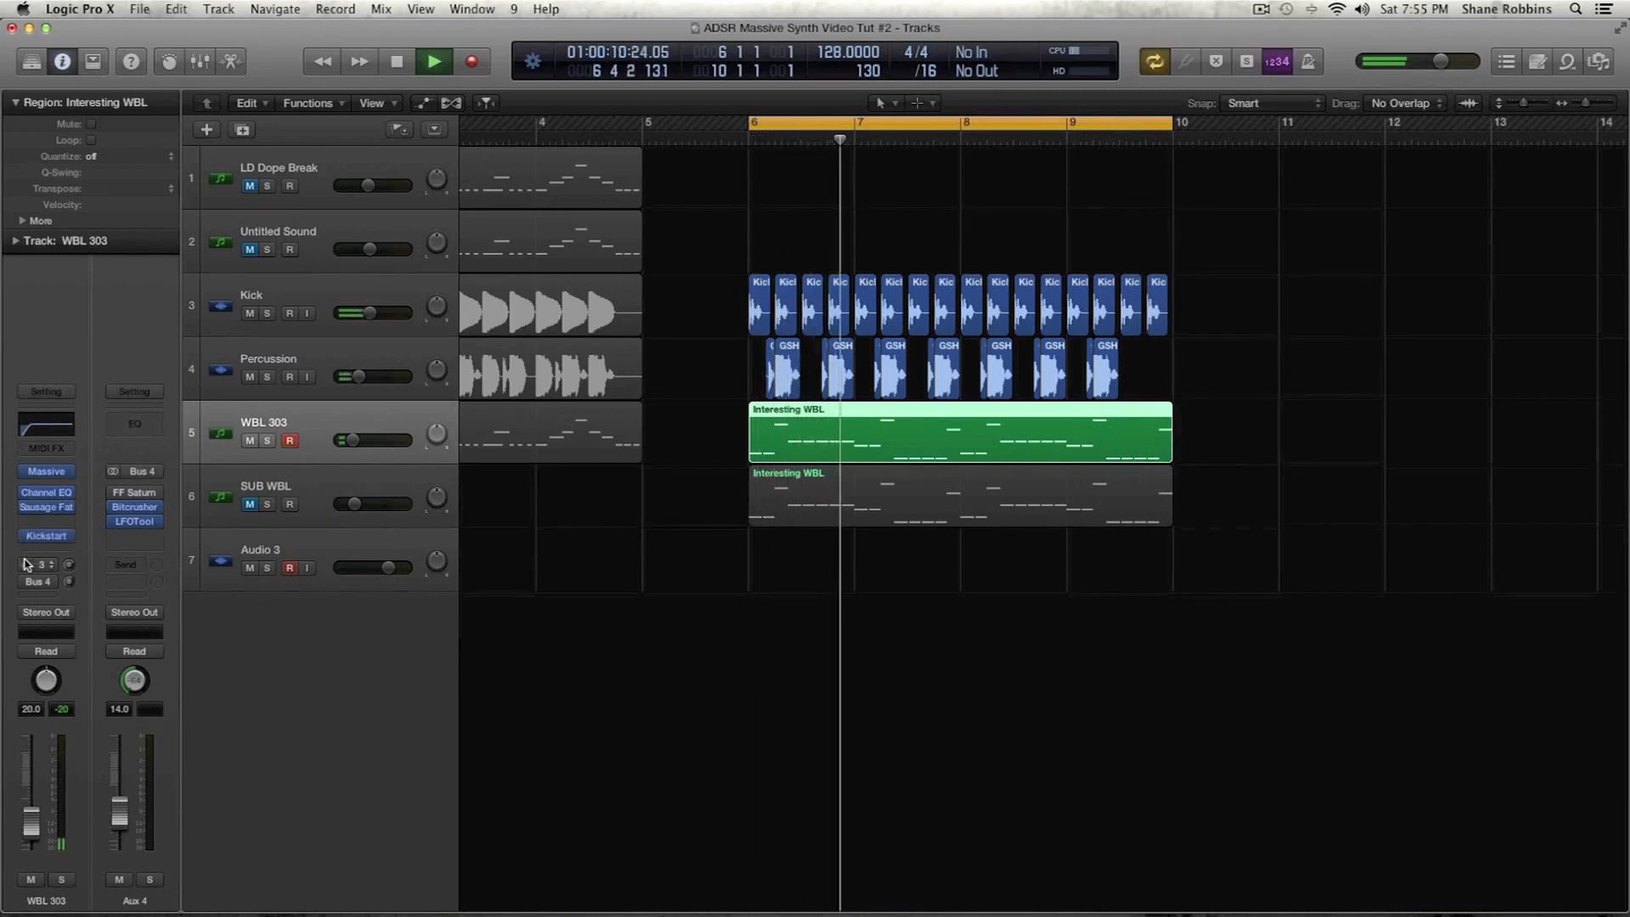
Reactivate the Bus 3 and Bus 4 sends on WBL 303 in turn while listening with the drums, and stop playback
left_click(28, 563)
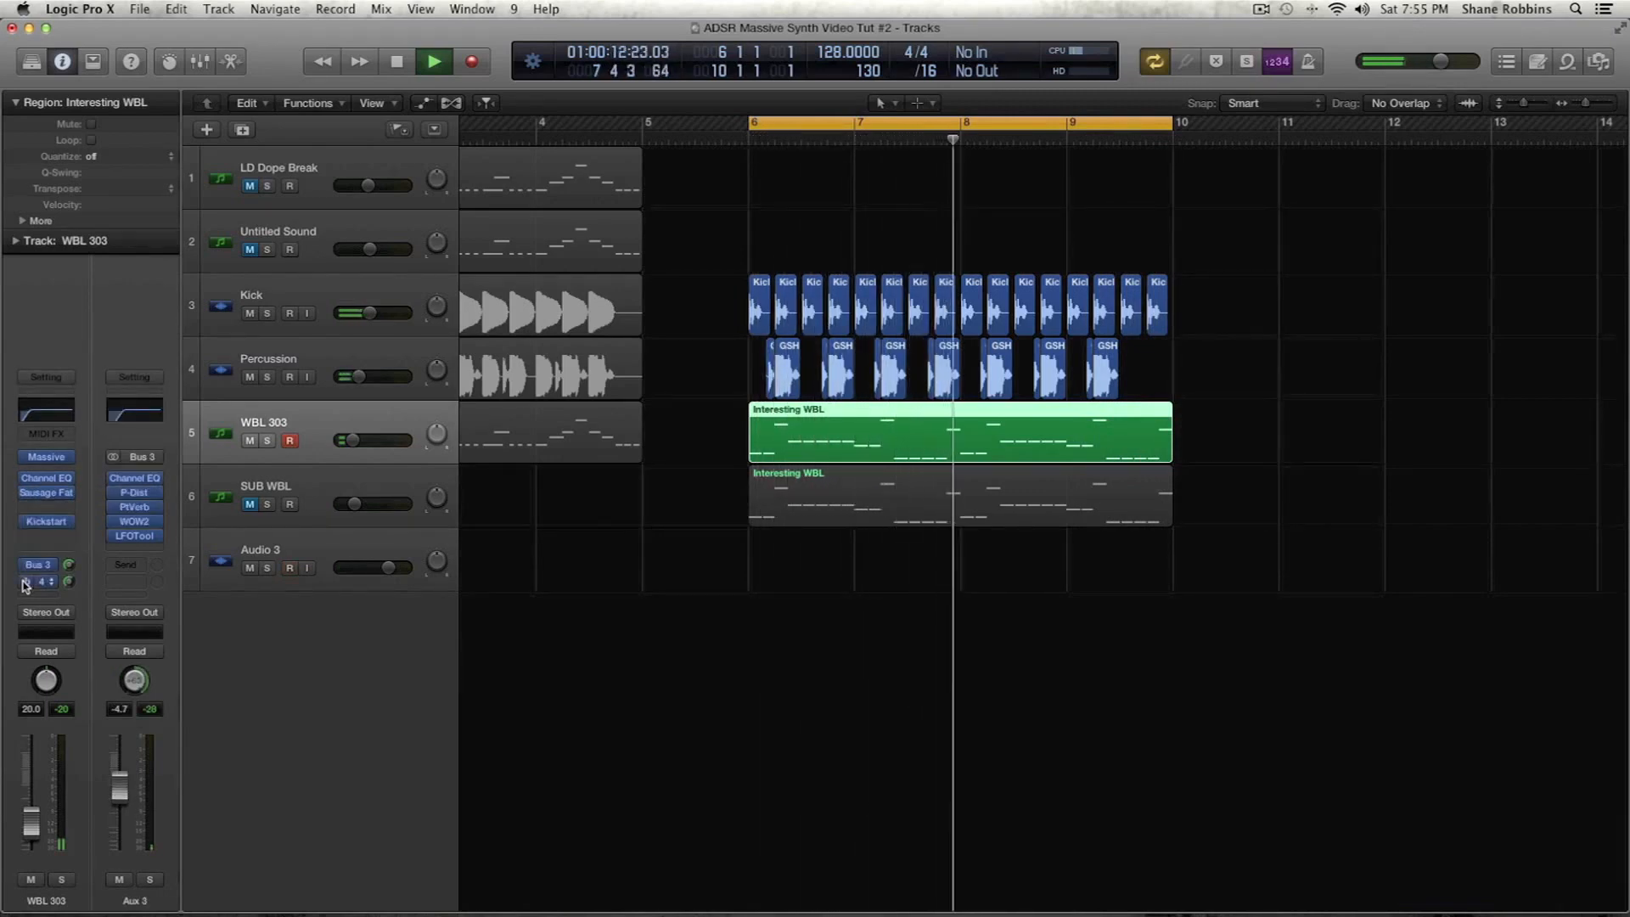
left_click(28, 581)
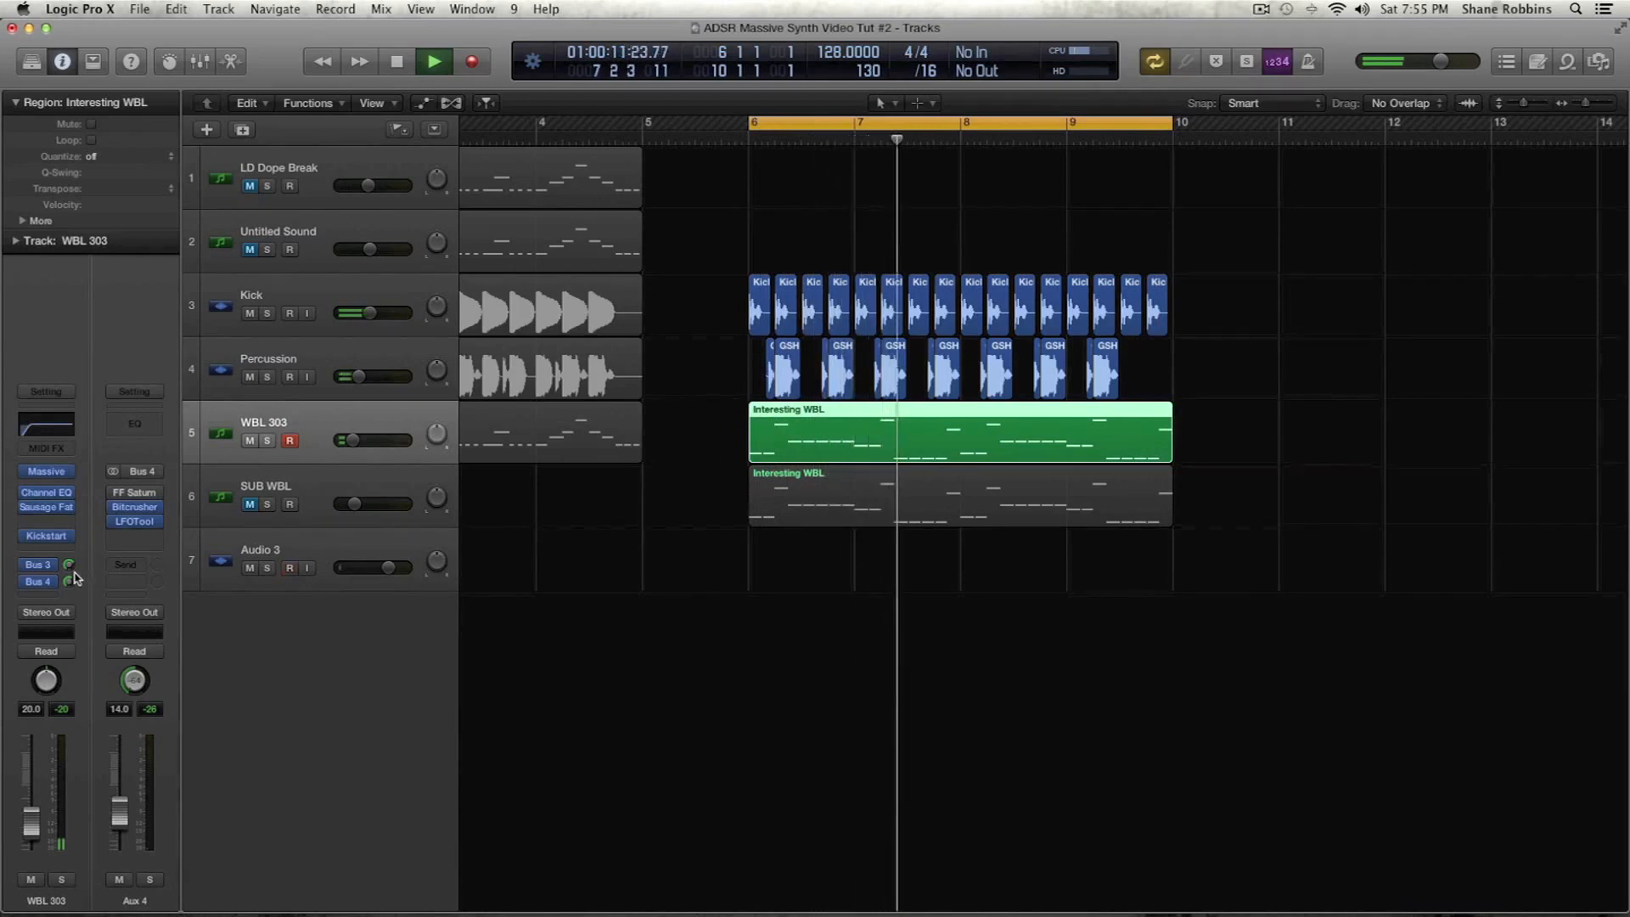
key("space")
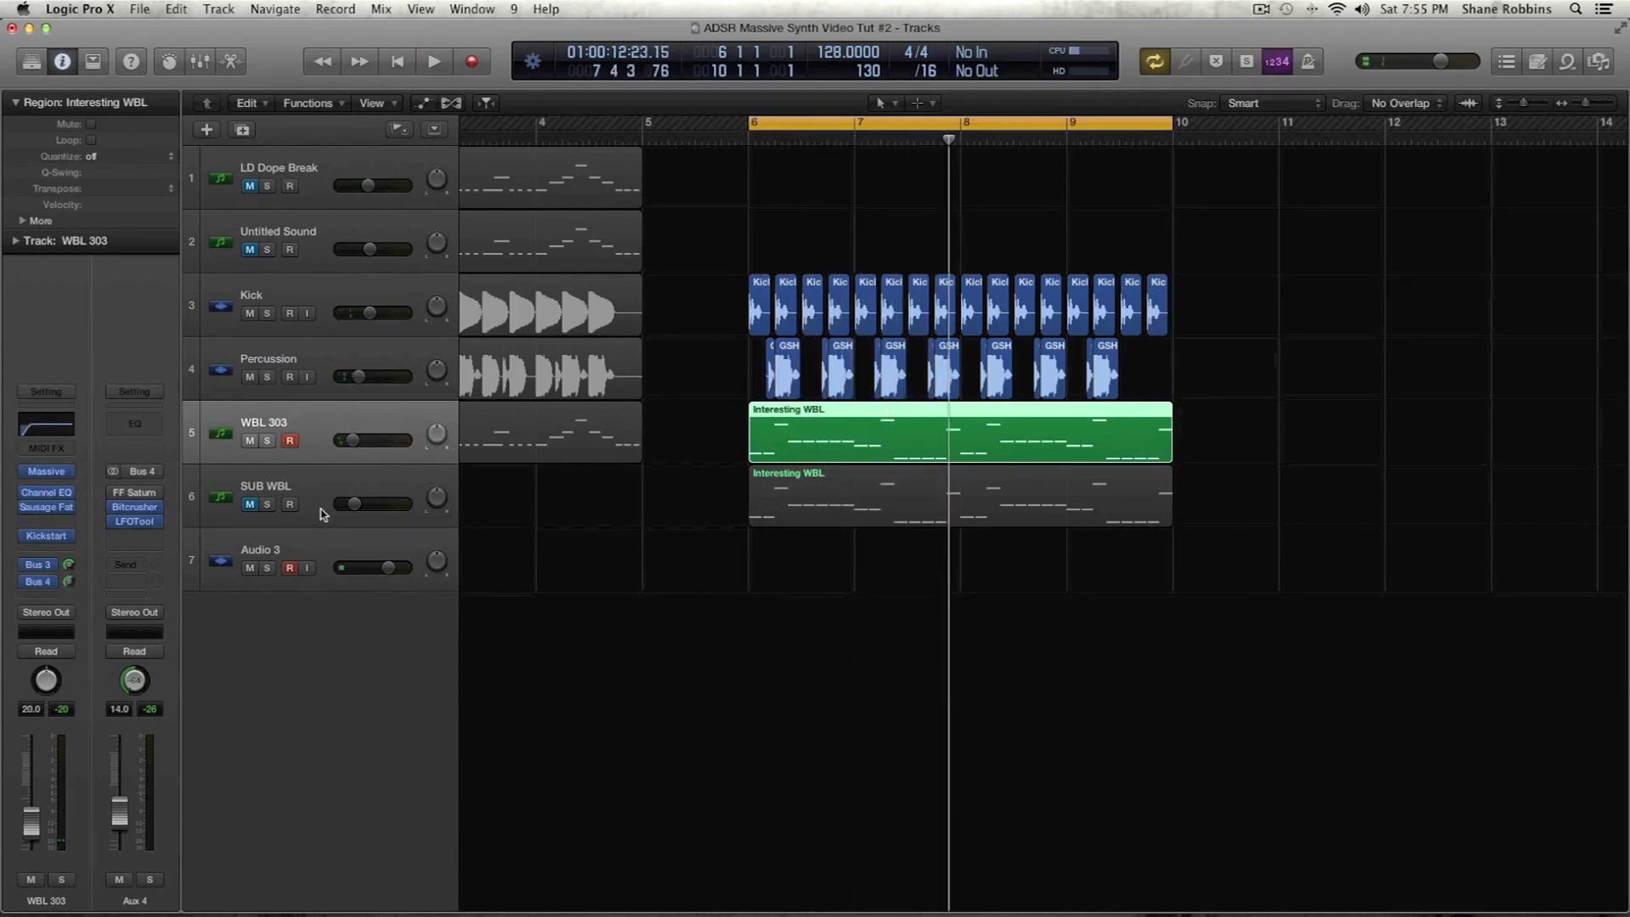